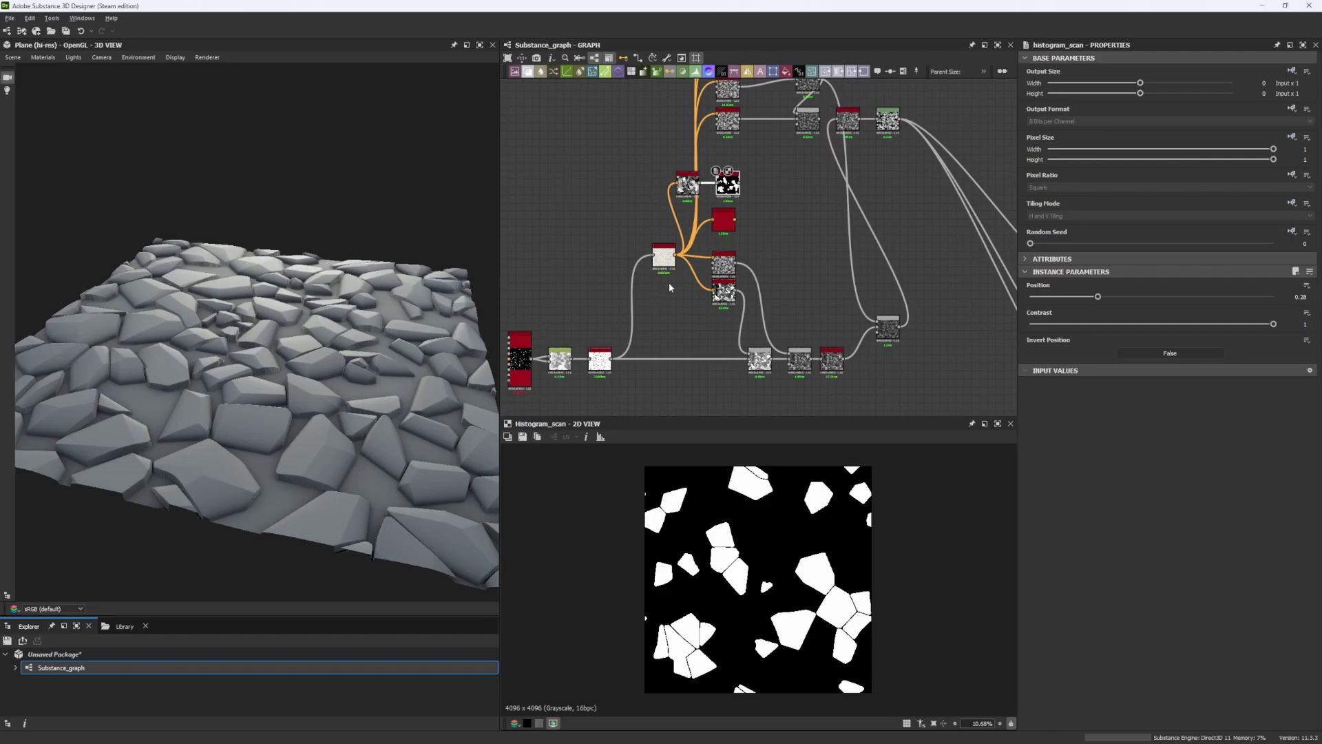
# Step: Preview the output of the Flood Fill node fed by Edge Detect
pyautogui.moveTo(669, 288); pyautogui.dragTo(732, 275, button='middle')
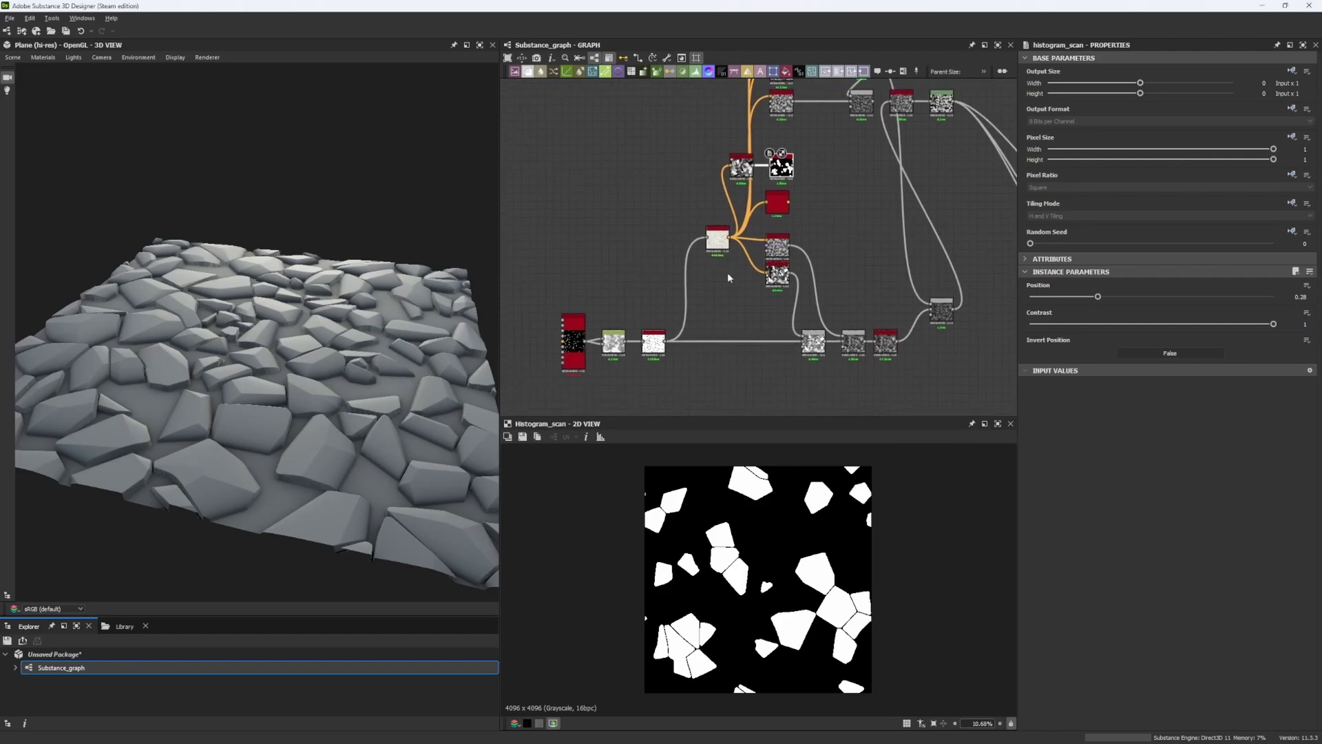
pyautogui.scroll(2, 727, 276)
pyautogui.click(713, 239)
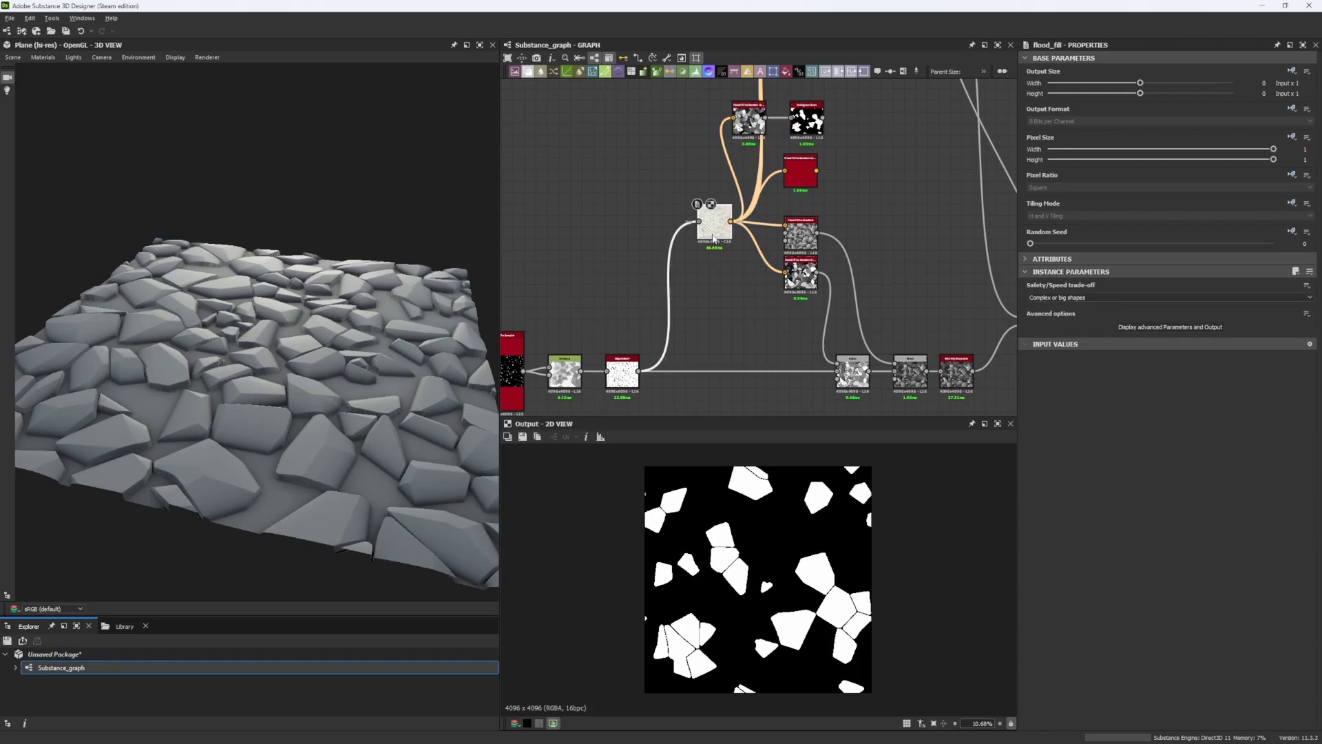
pyautogui.doubleClick(714, 238)
pyautogui.moveTo(700, 282); pyautogui.dragTo(719, 238, button='middle')
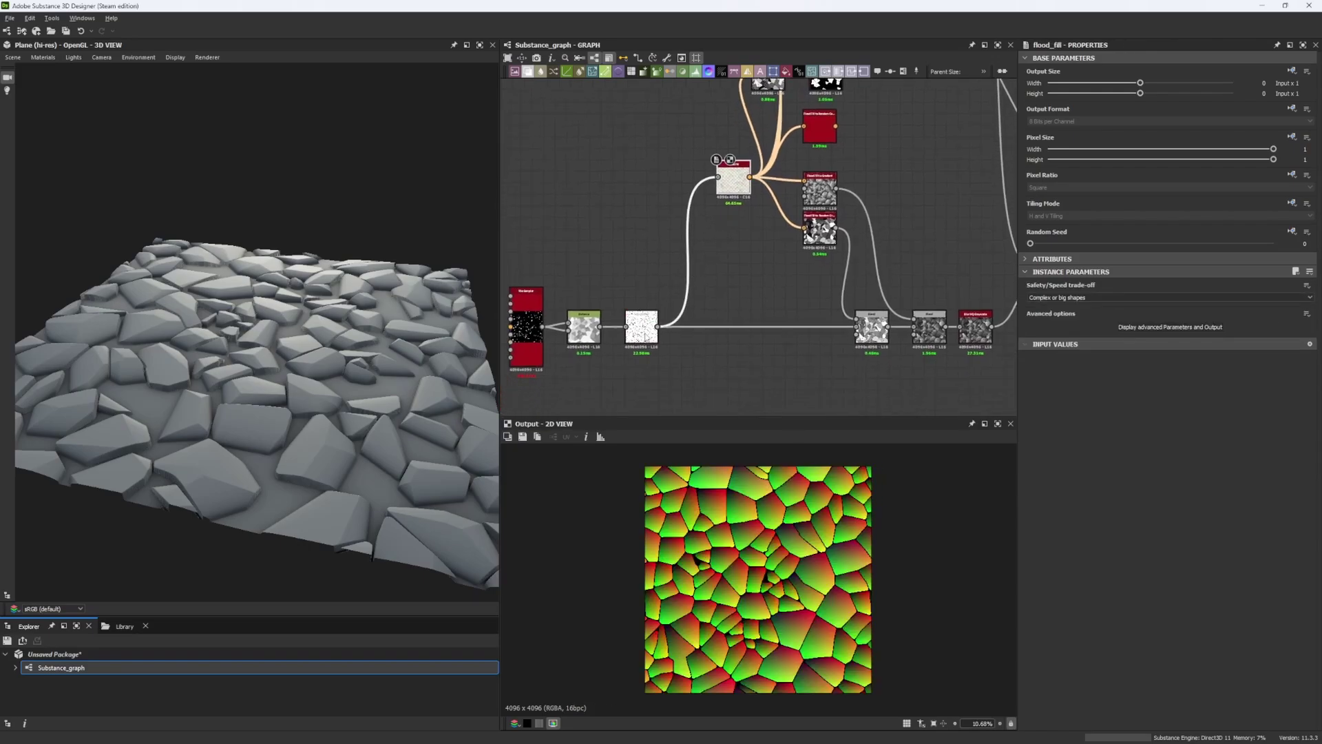
# Step: Preview the Edge Detect output and examine its black edge lines and corner junctions close up
pyautogui.scroll(2, 644, 332)
pyautogui.moveTo(750, 182); pyautogui.dragTo(691, 180, button='middle')
pyautogui.scroll(3, 660, 303)
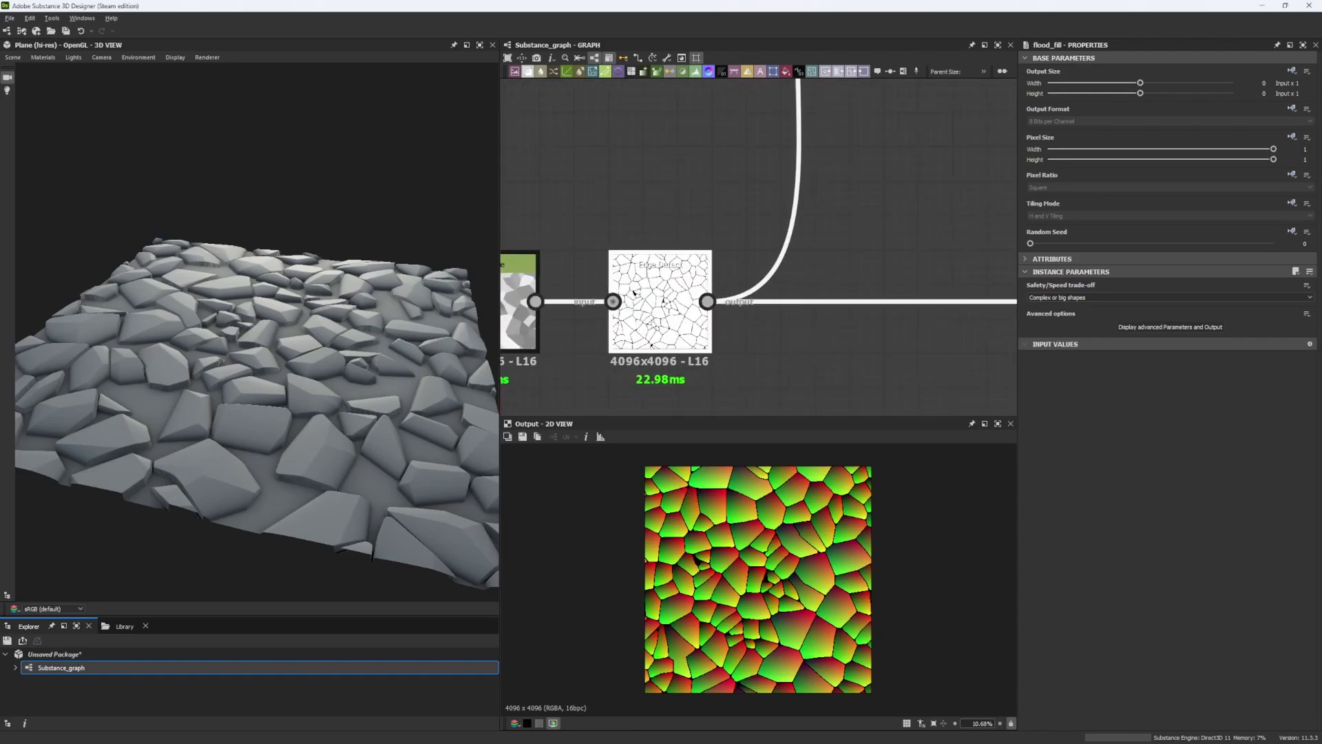
pyautogui.doubleClick(660, 314)
pyautogui.scroll(10, 697, 544)
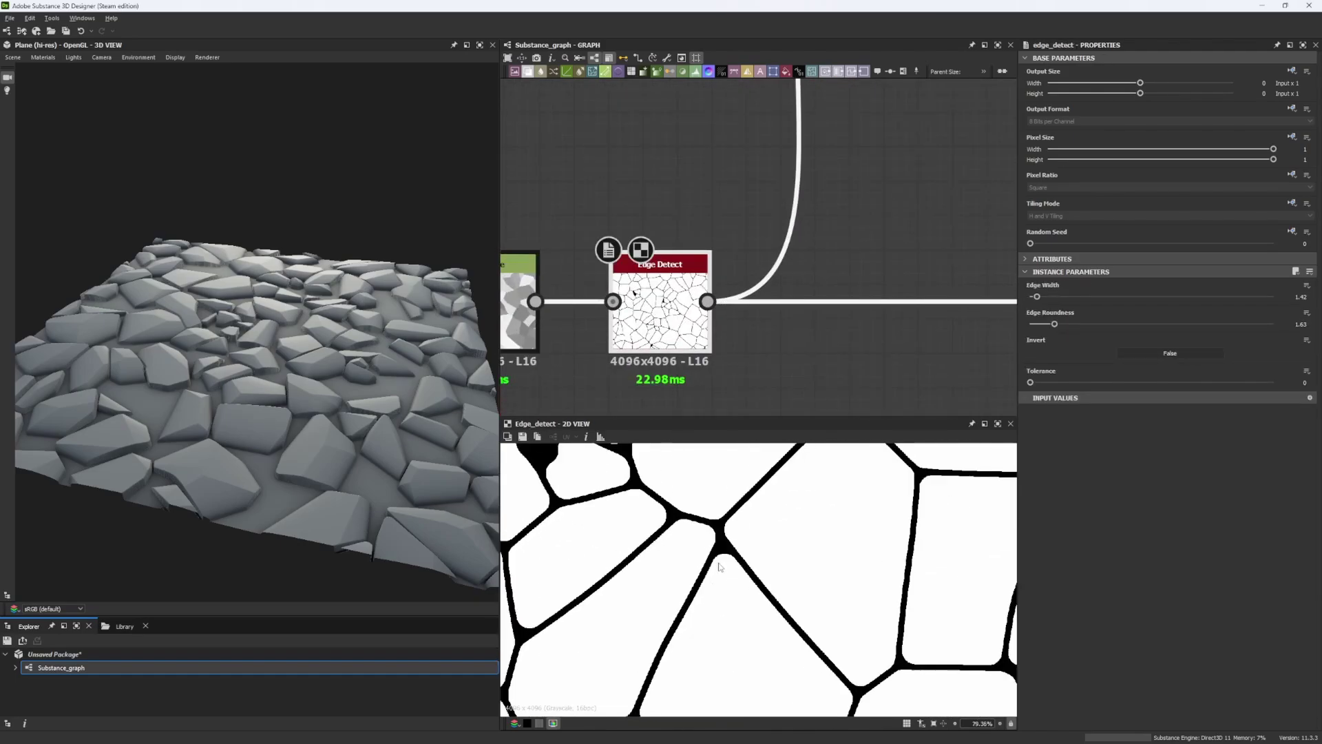
pyautogui.moveTo(763, 491); pyautogui.dragTo(777, 480, button='middle')
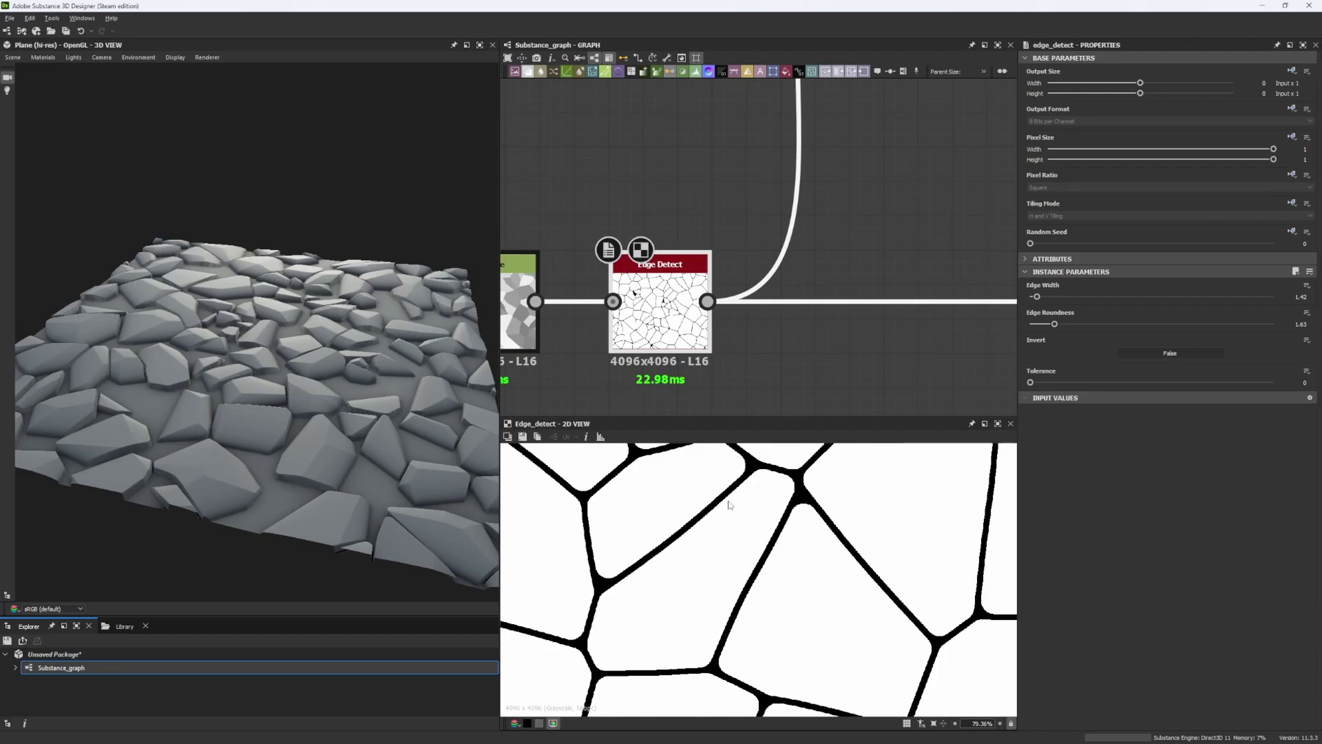
pyautogui.moveTo(726, 551); pyautogui.dragTo(726, 543, button='middle')
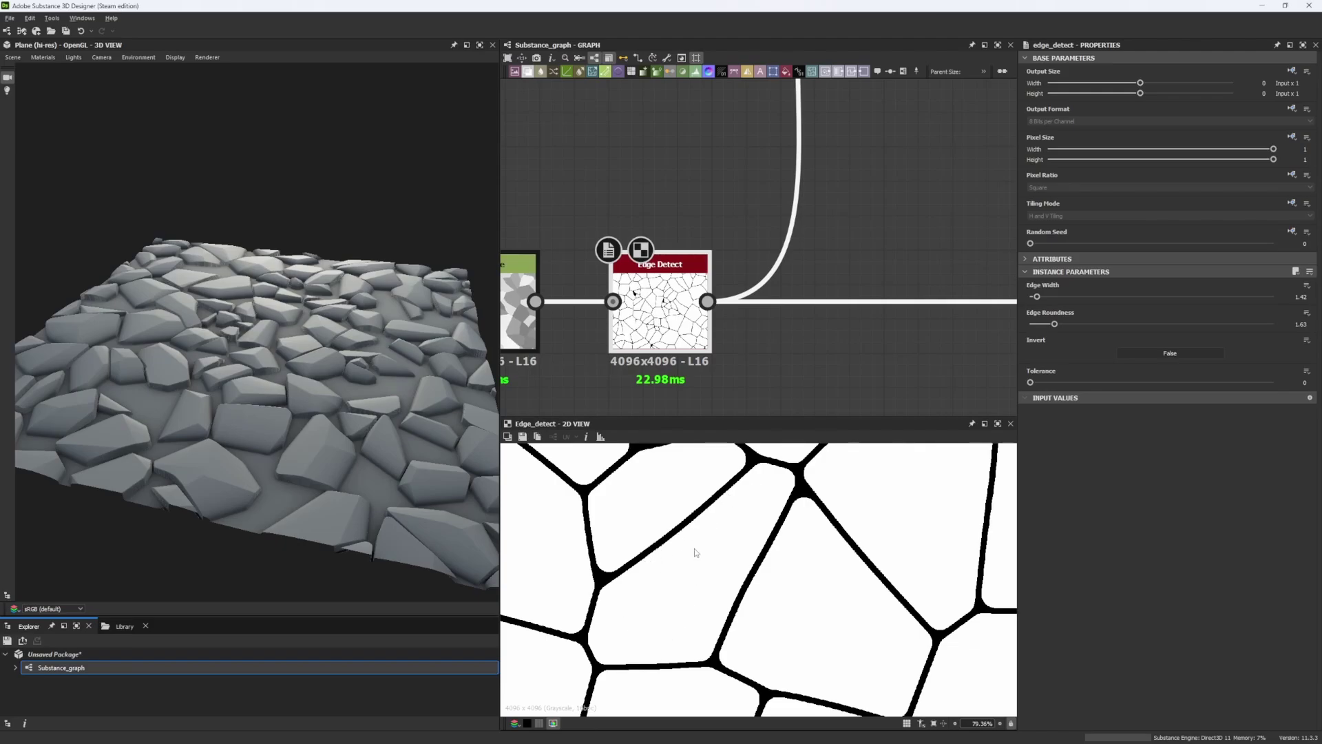
pyautogui.scroll(5, 626, 596)
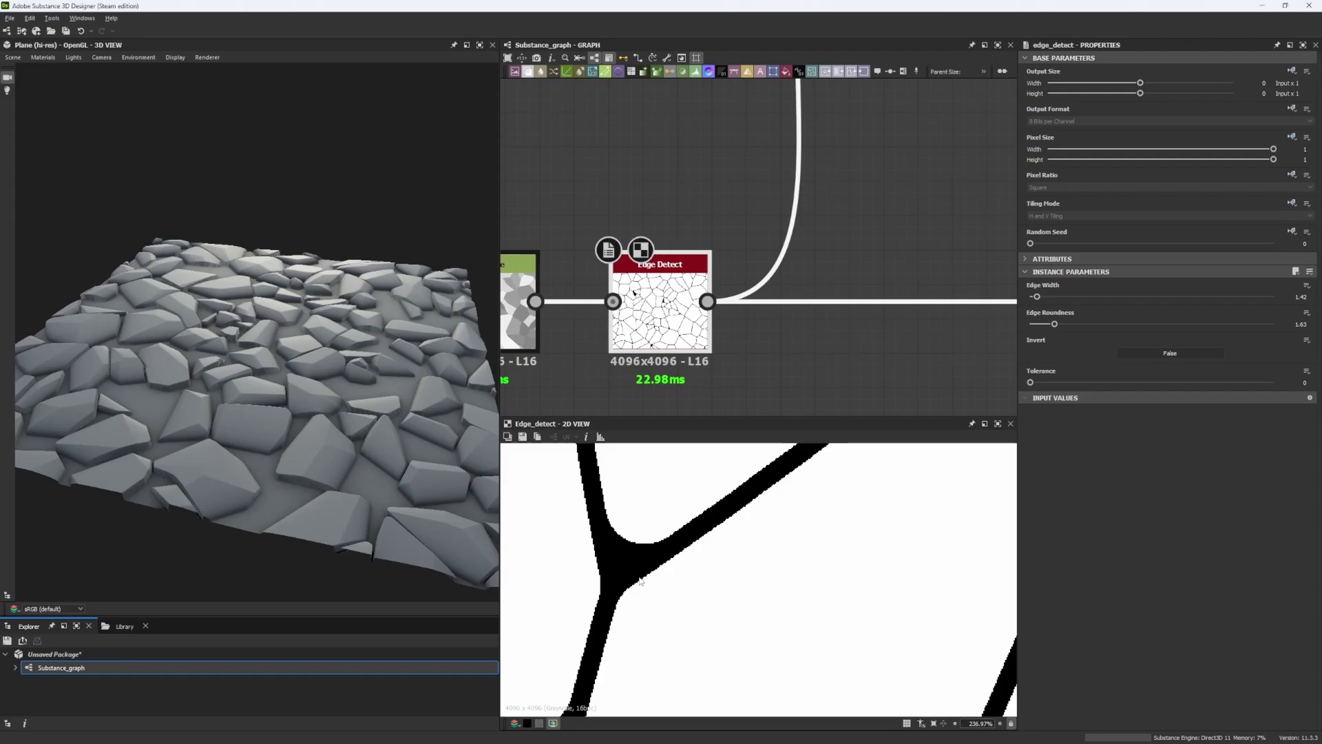
pyautogui.scroll(-10, 601, 596)
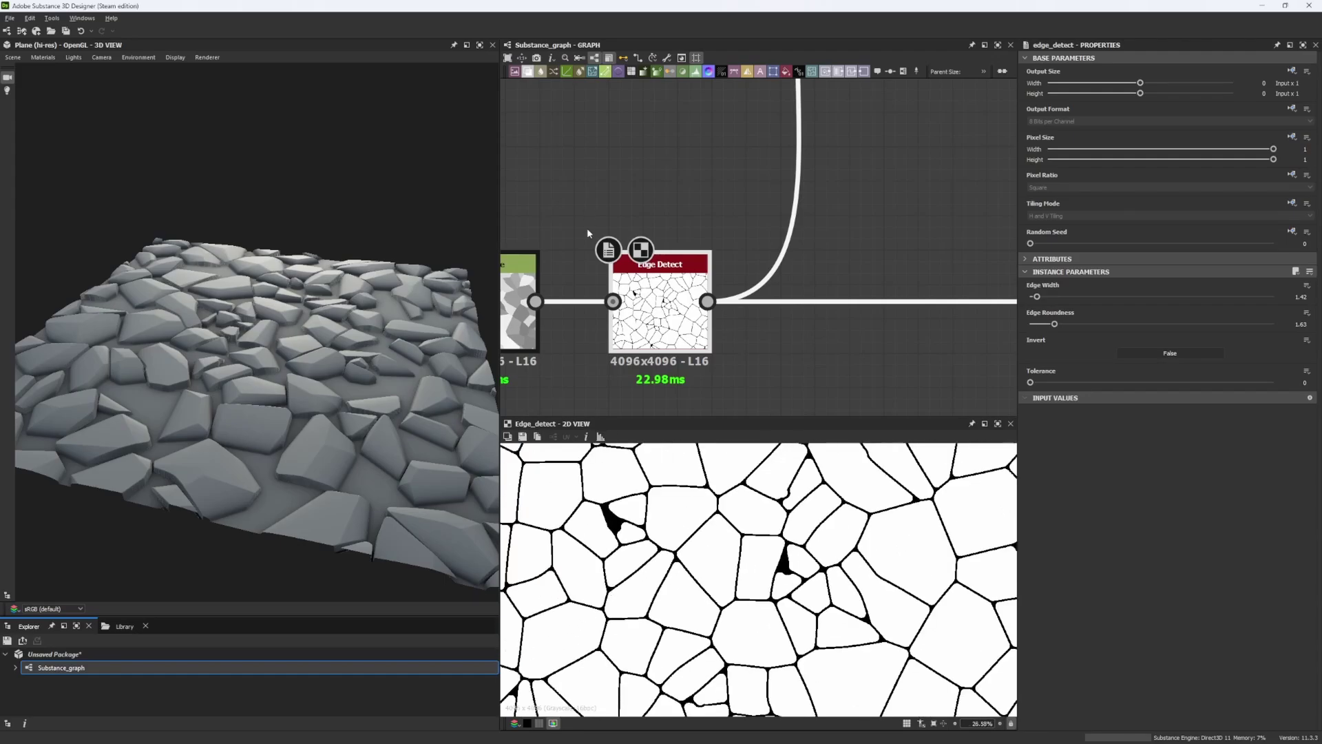
# Step: Return to the Flood Fill output and examine the cell borders close up
pyautogui.scroll(-4, 670, 250)
pyautogui.doubleClick(764, 131)
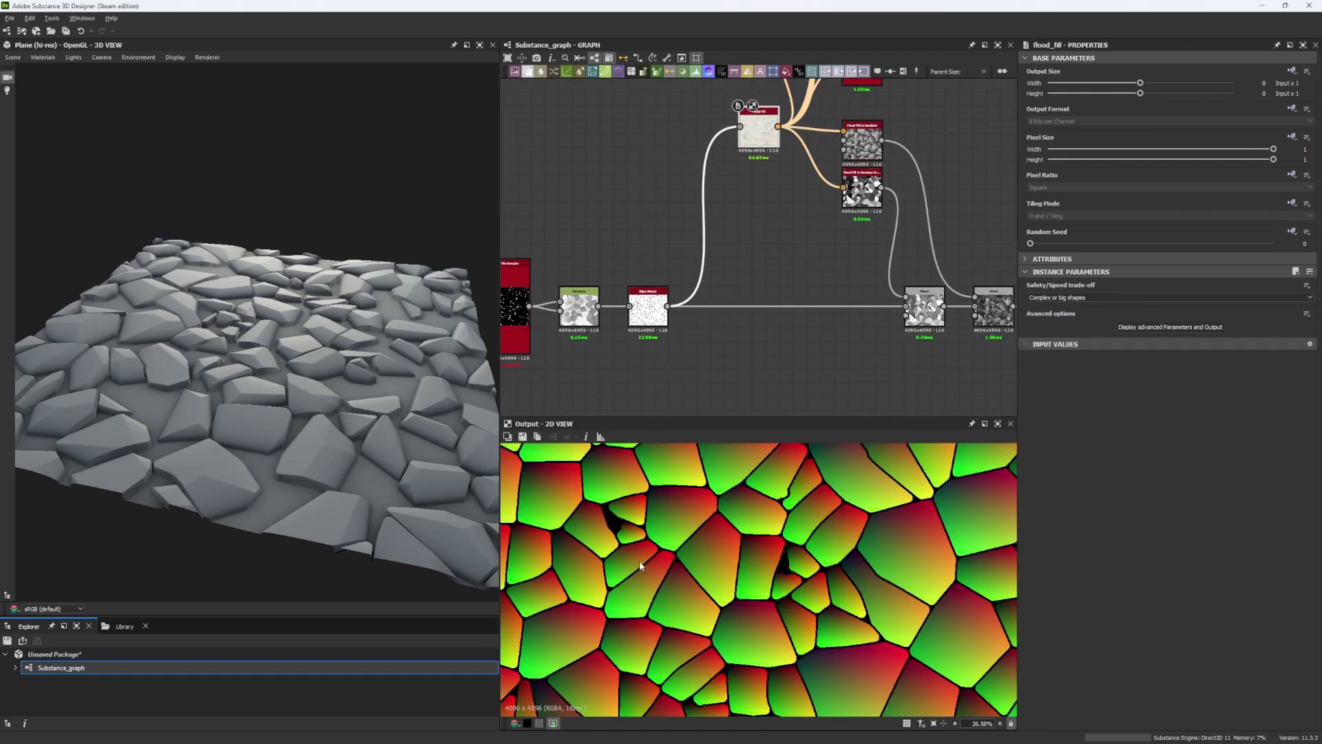
pyautogui.scroll(4, 582, 641)
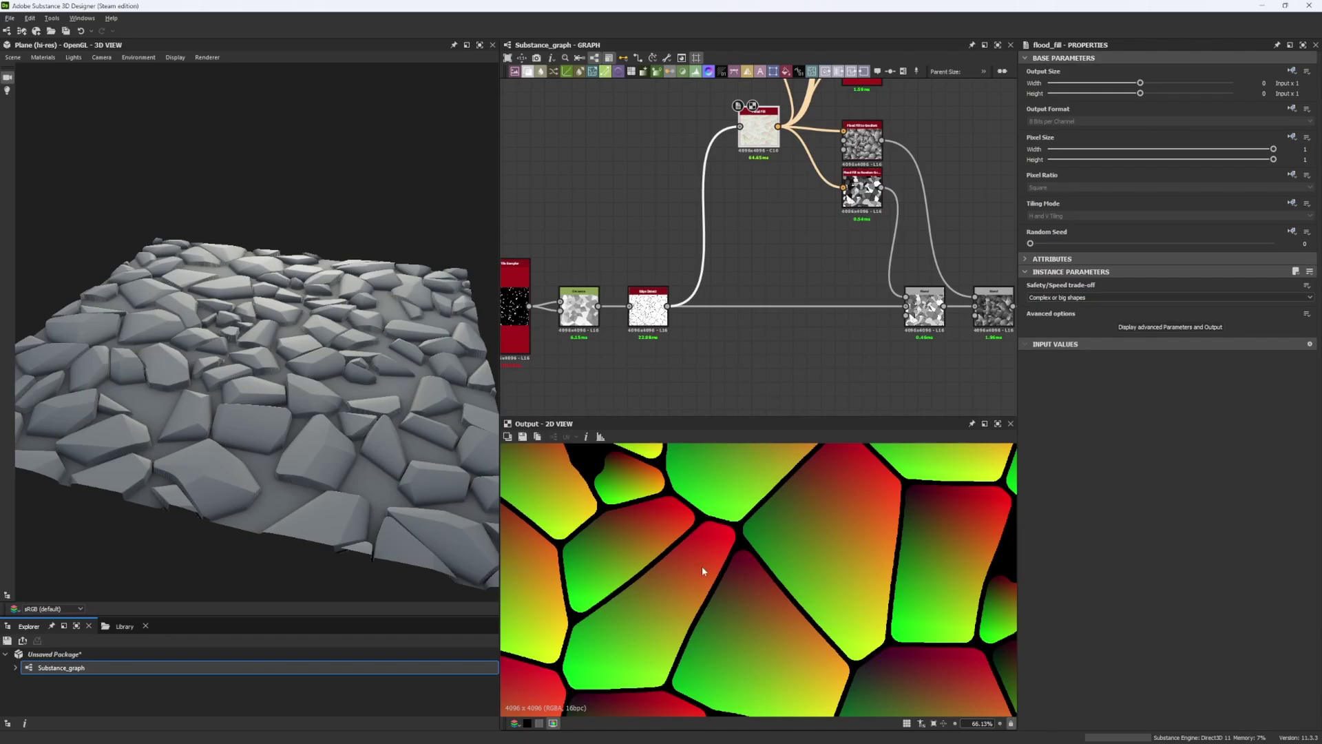
# Step: Add a Blur HQ Grayscale node from the Edge Detect output and set its intensity to 1
pyautogui.moveTo(702, 290); pyautogui.dragTo(691, 347, button='middle')
pyautogui.moveTo(655, 362); pyautogui.dragTo(661, 280)
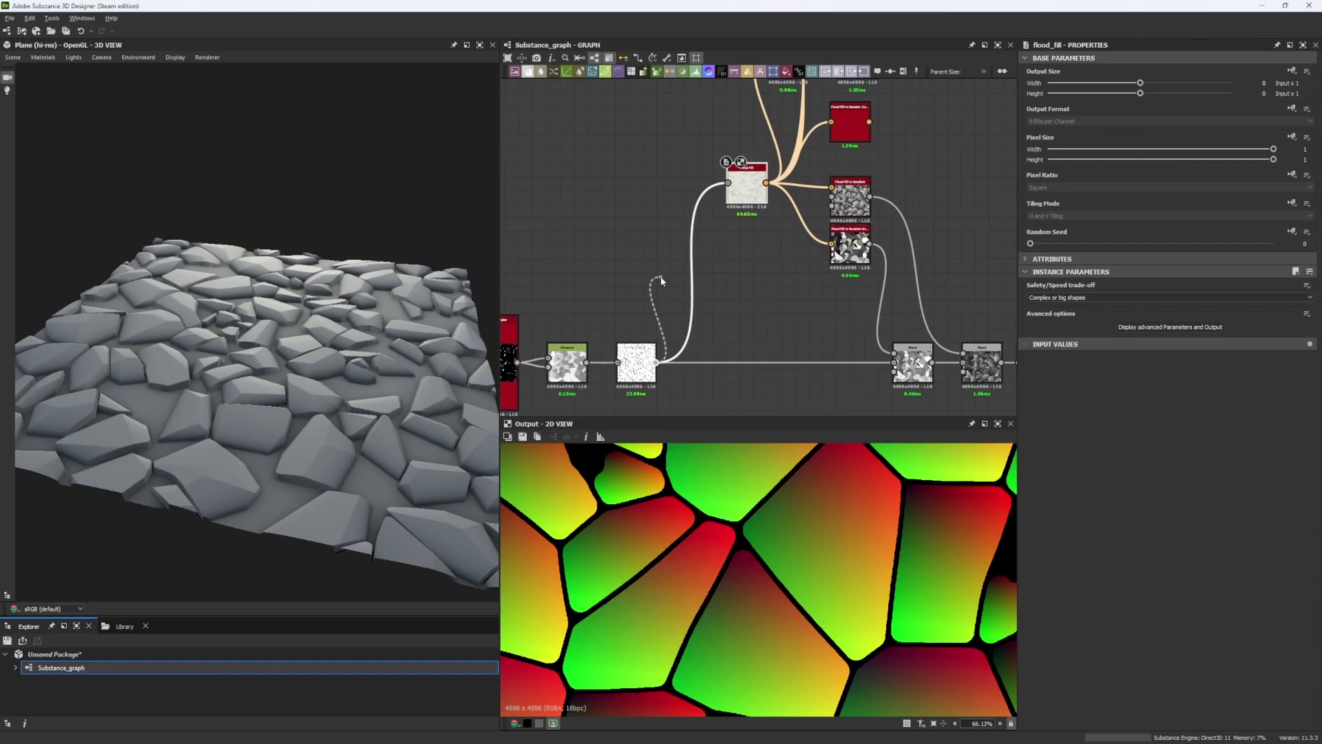
pyautogui.moveTo(661, 281); pyautogui.dragTo(661, 280)
pyautogui.write('hq')
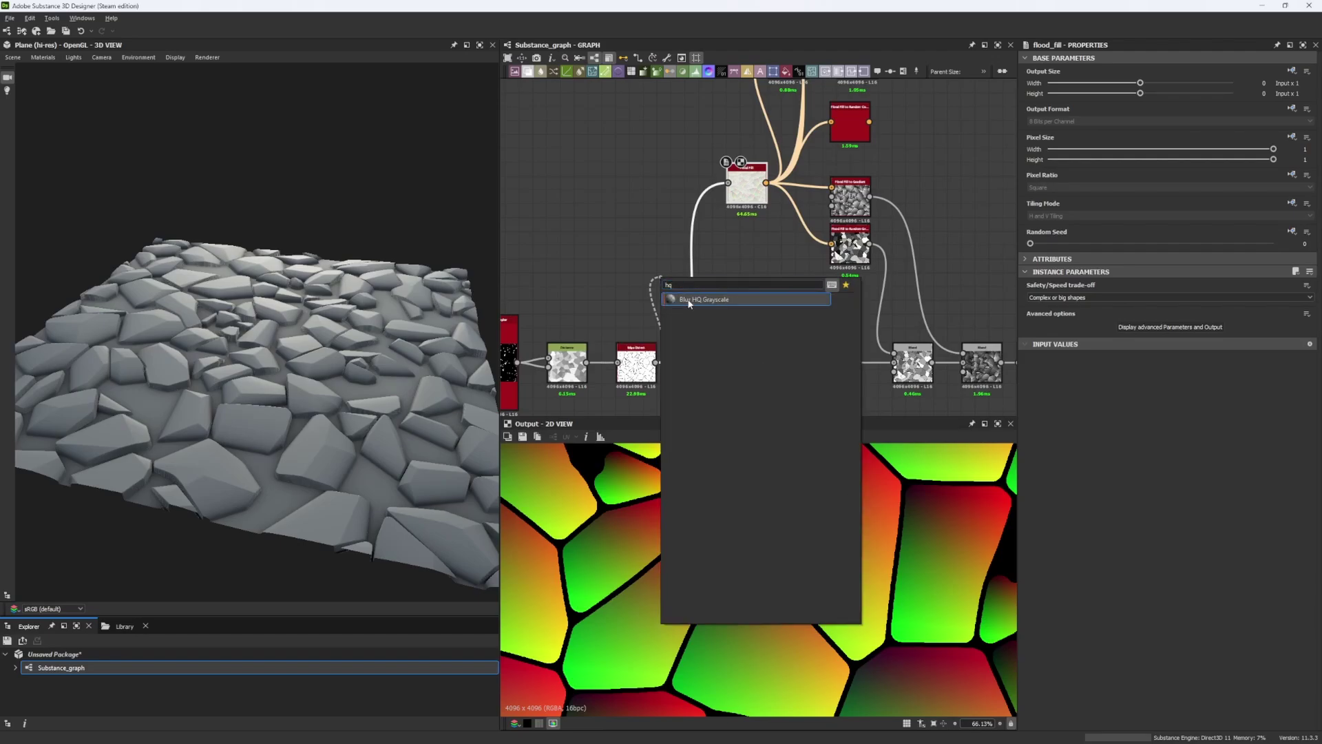
pyautogui.click(685, 299)
pyautogui.doubleClick(1303, 297)
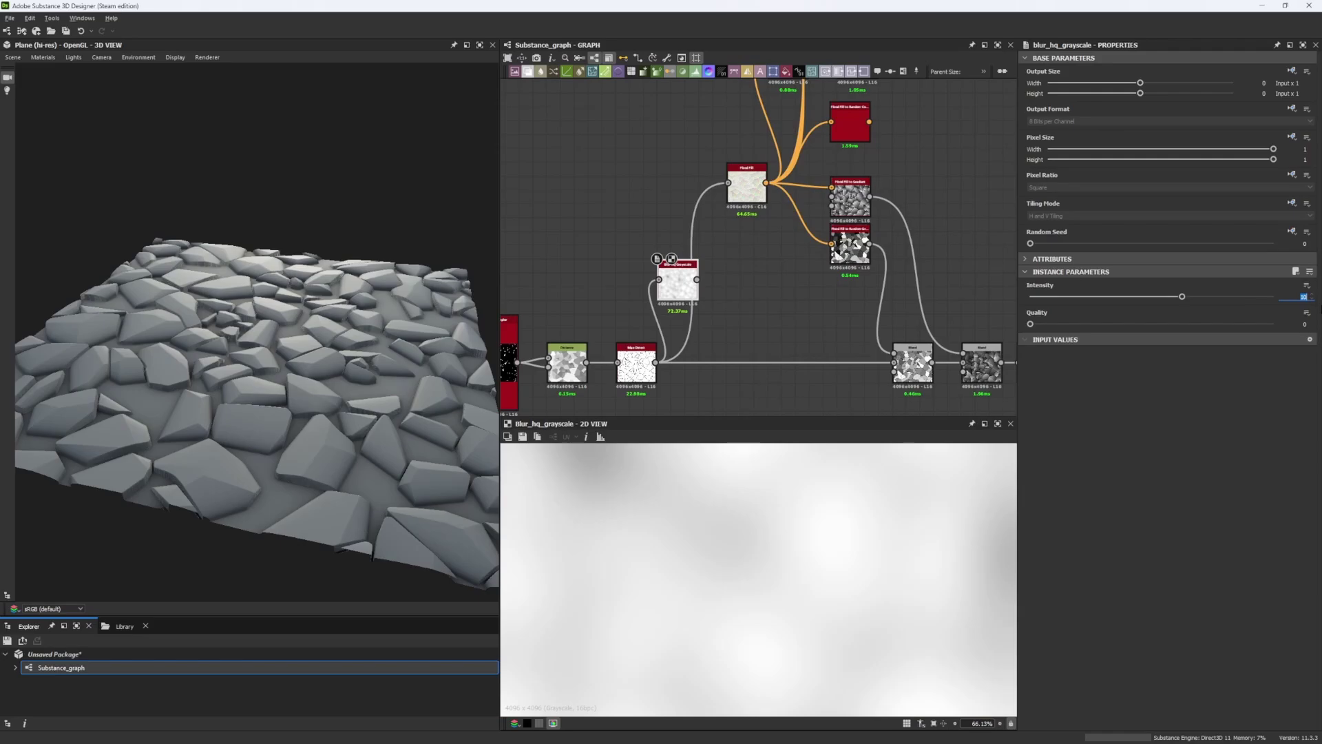
pyautogui.write('1')
pyautogui.press('Return')
# Step: Preview Flood Fill and reroute its input to come from the Blur HQ Grayscale node
pyautogui.doubleClick(739, 187)
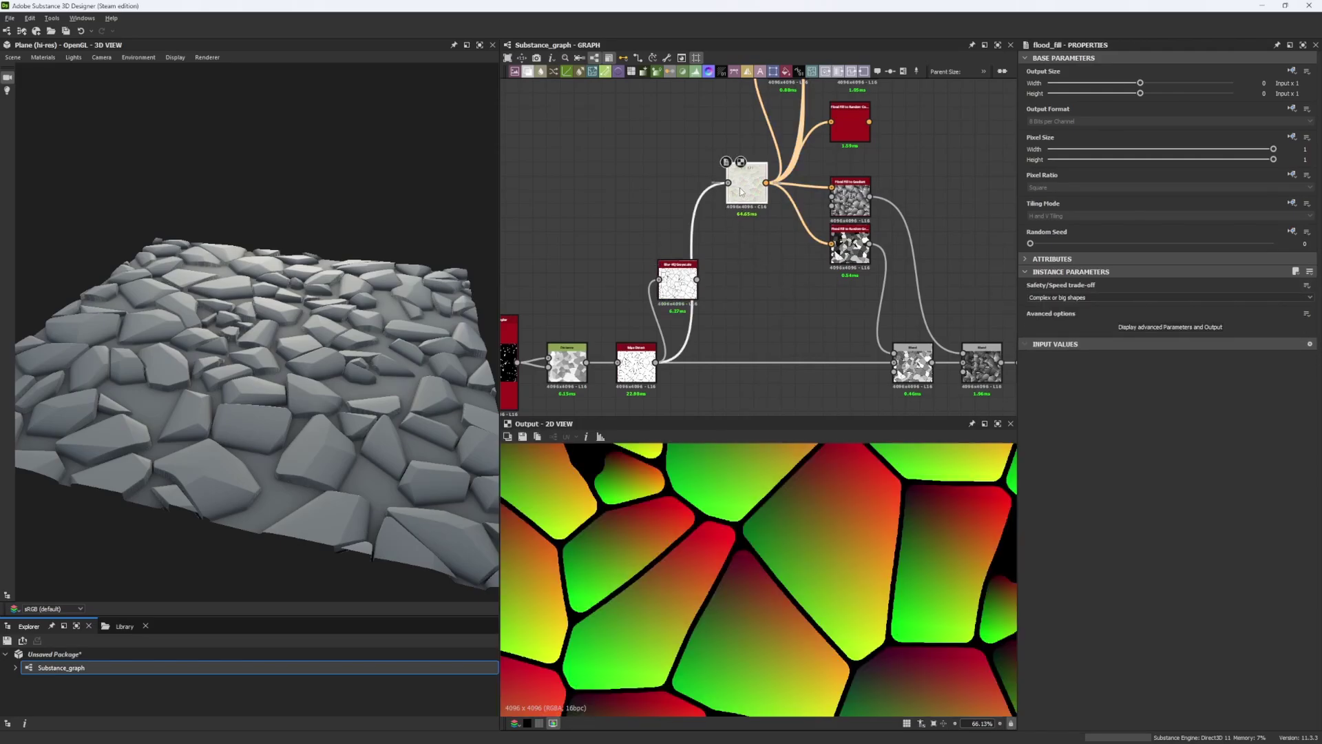
pyautogui.moveTo(703, 241); pyautogui.dragTo(697, 279)
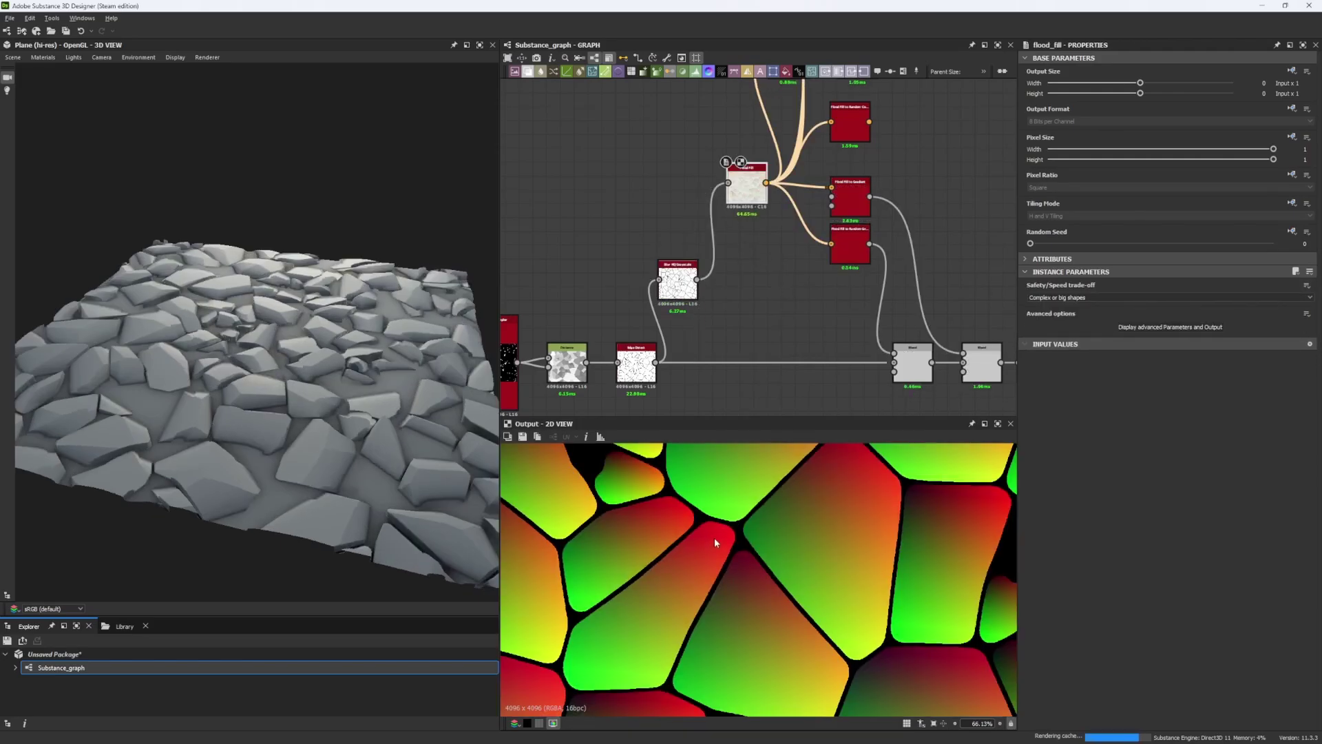
# Step: Set the Blur HQ Grayscale node's intensity to 3
pyautogui.click(687, 286)
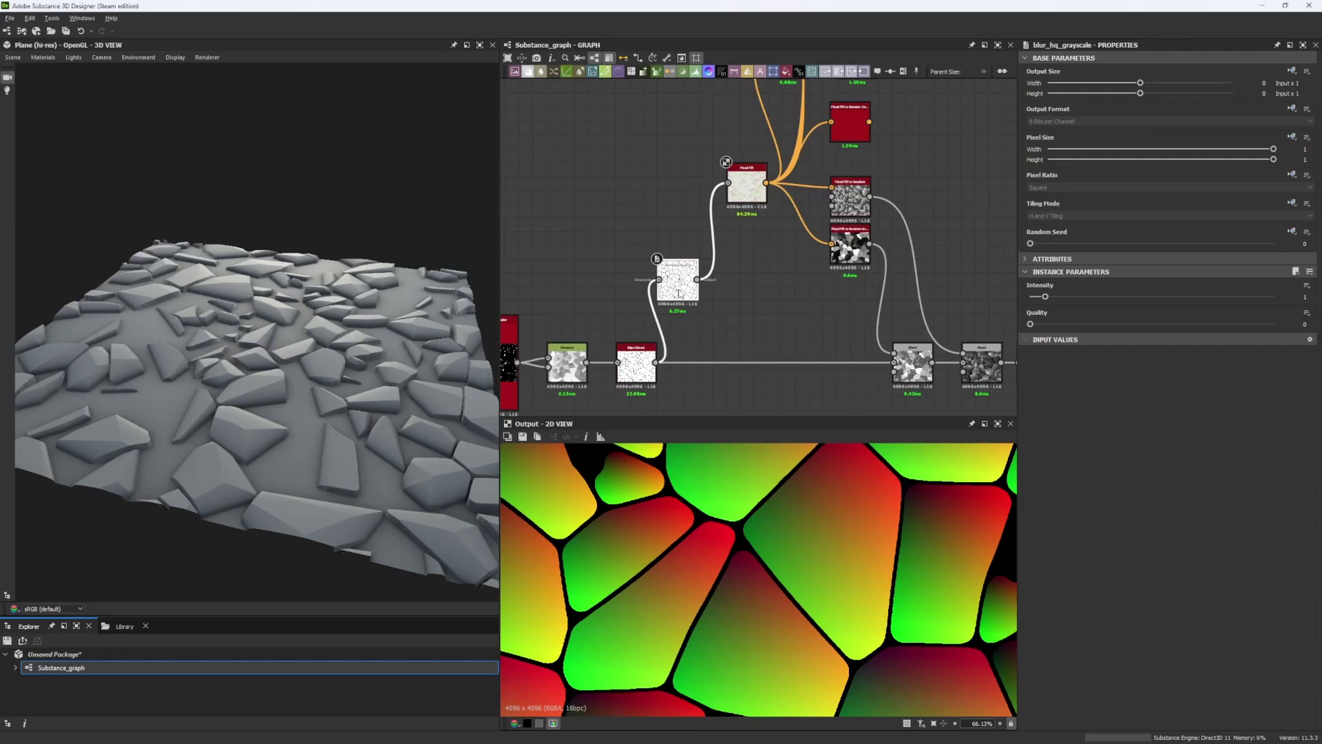
pyautogui.doubleClick(1303, 297)
pyautogui.write('3')
pyautogui.press('Return')
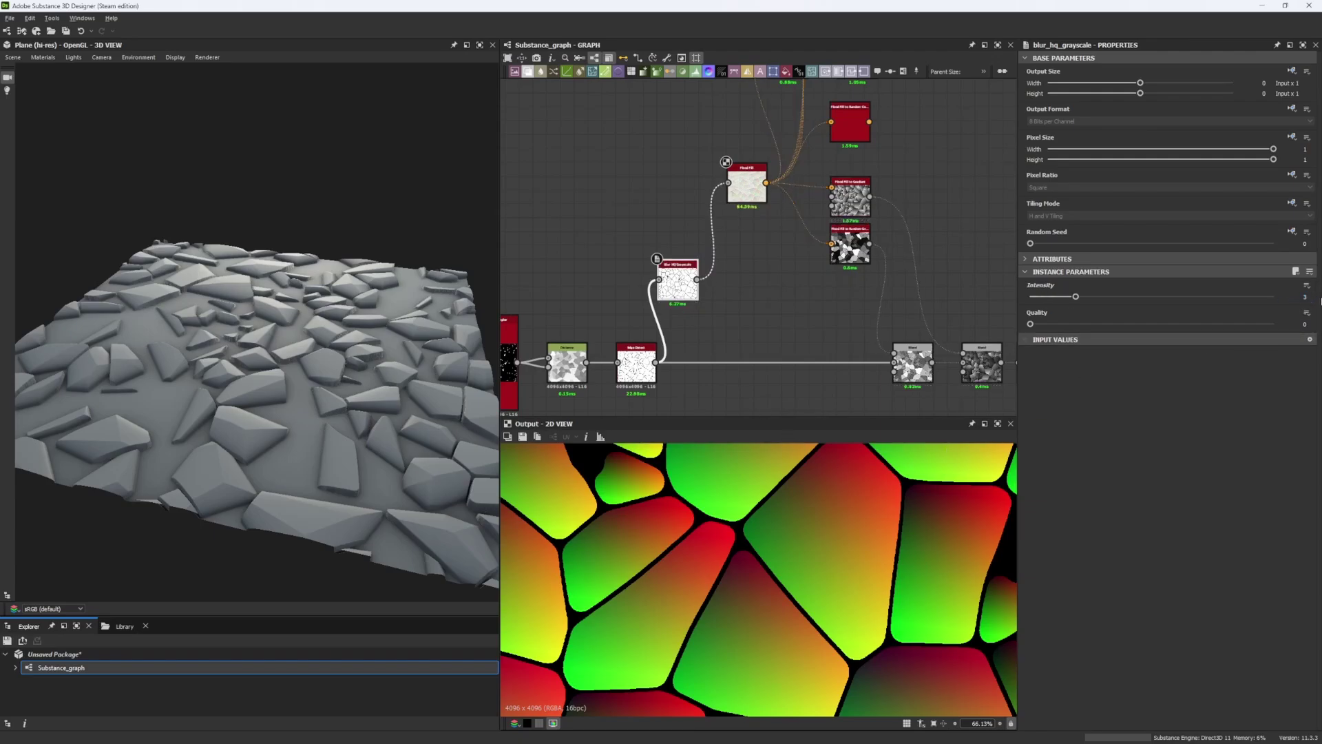
# Step: Examine how the blurred edge mask affects the whole Flood Fill output
pyautogui.scroll(-3, 824, 543)
pyautogui.scroll(-2, 823, 542)
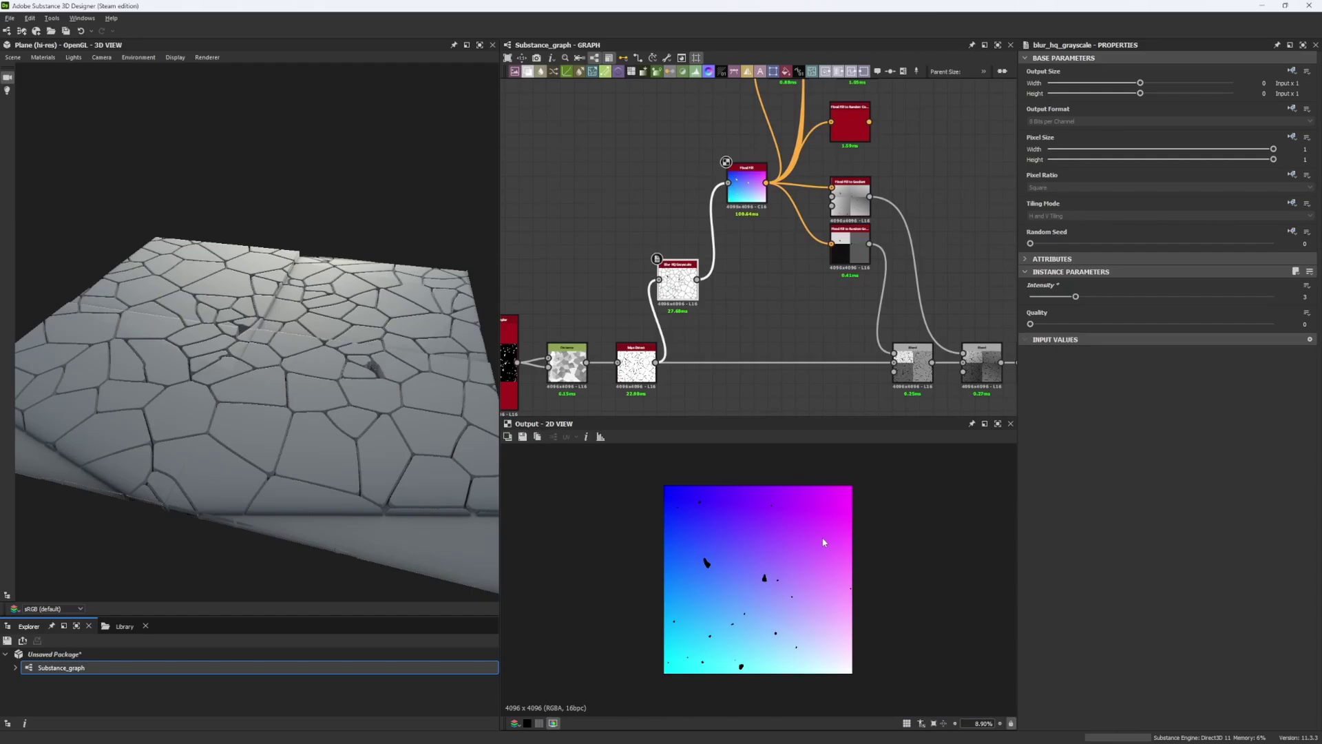
pyautogui.scroll(2, 792, 531)
pyautogui.scroll(-3, 736, 516)
pyautogui.scroll(2, 737, 517)
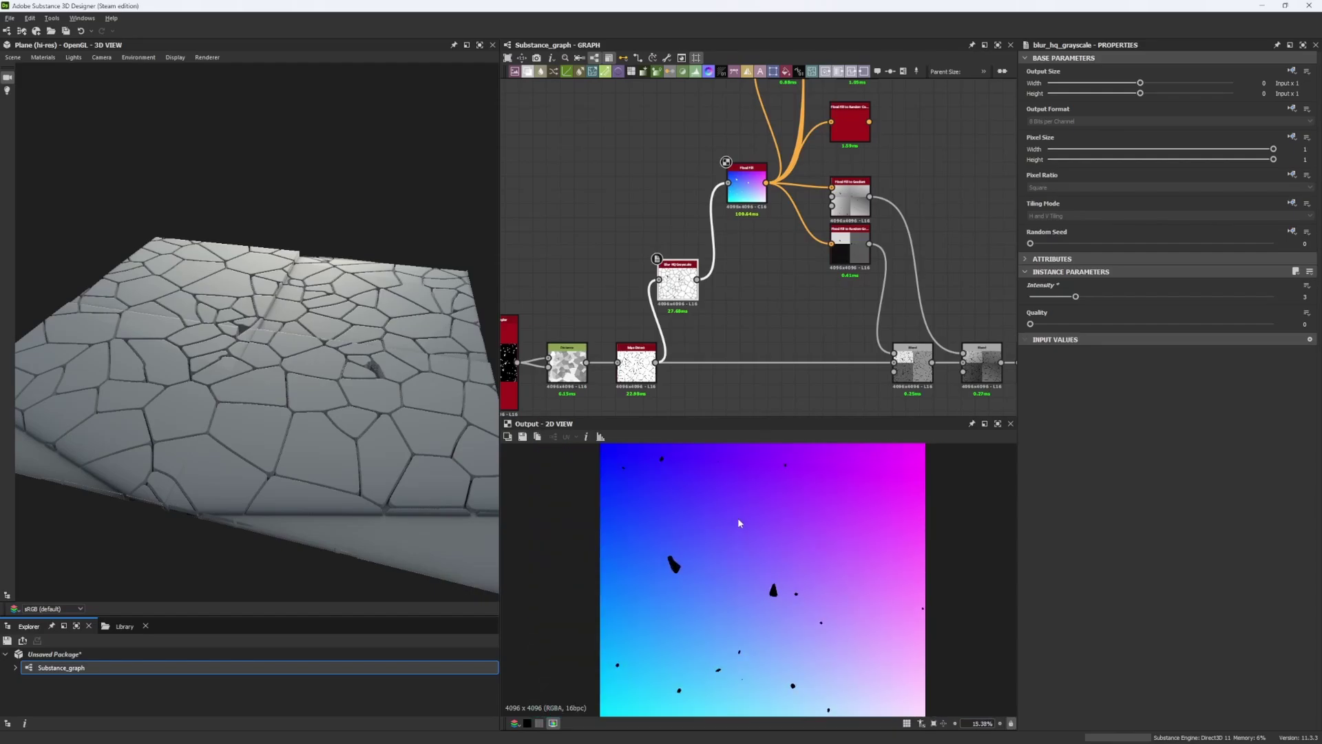
pyautogui.scroll(-2, 738, 518)
pyautogui.scroll(3, 747, 549)
pyautogui.scroll(-3, 746, 555)
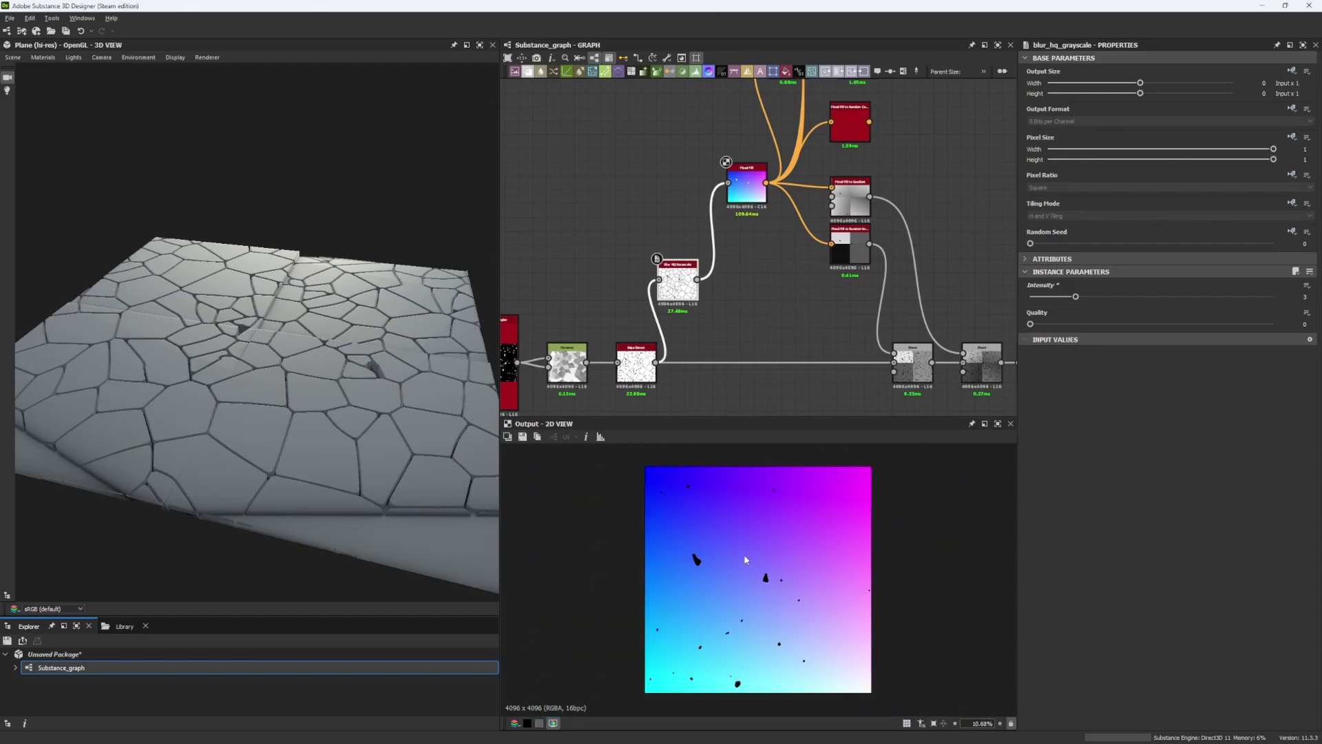
# Step: Feed Flood Fill directly from Edge Detect again and delete the Blur HQ Grayscale node
pyautogui.moveTo(728, 182); pyautogui.dragTo(656, 362)
pyautogui.press('Delete')
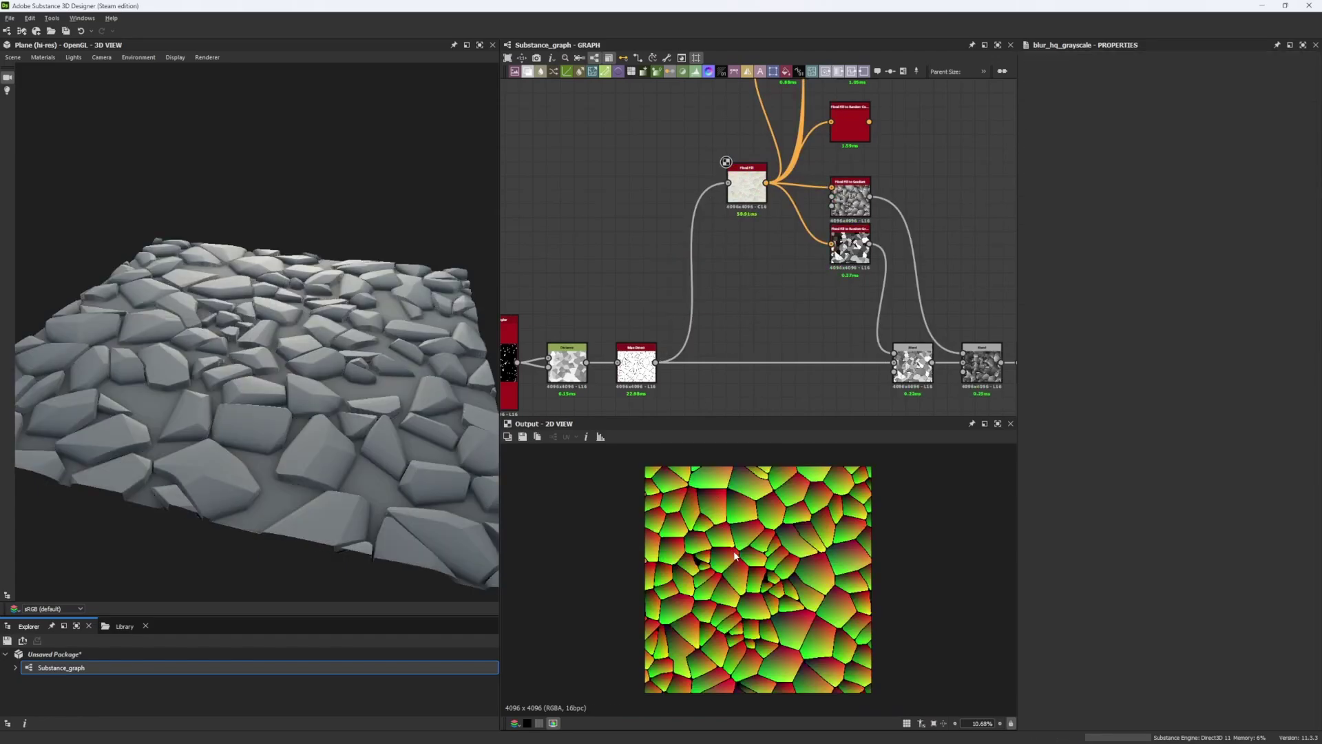
pyautogui.moveTo(752, 193); pyautogui.dragTo(731, 192)
# Step: Check the gaps between the Flood Fill cells, and set the Edge Detect node's edge width to 0.5
pyautogui.scroll(8, 759, 557)
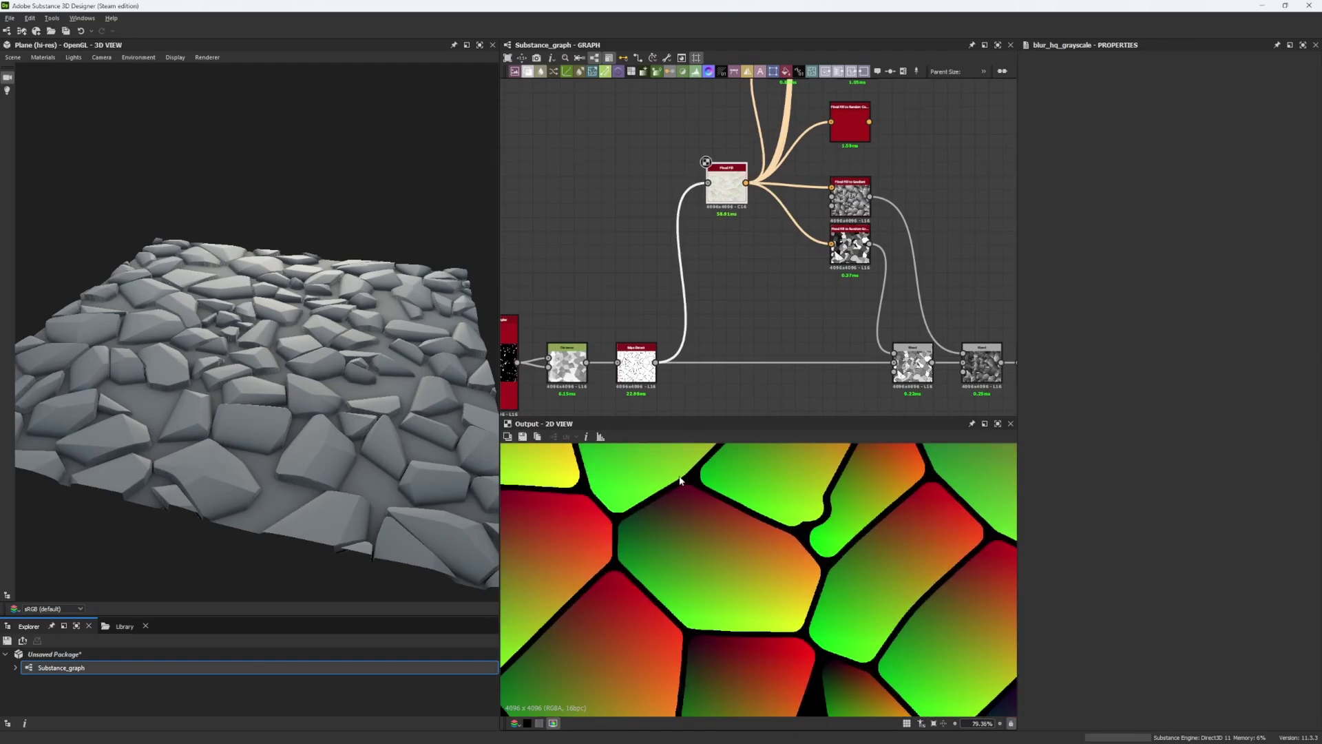
pyautogui.scroll(4, 648, 497)
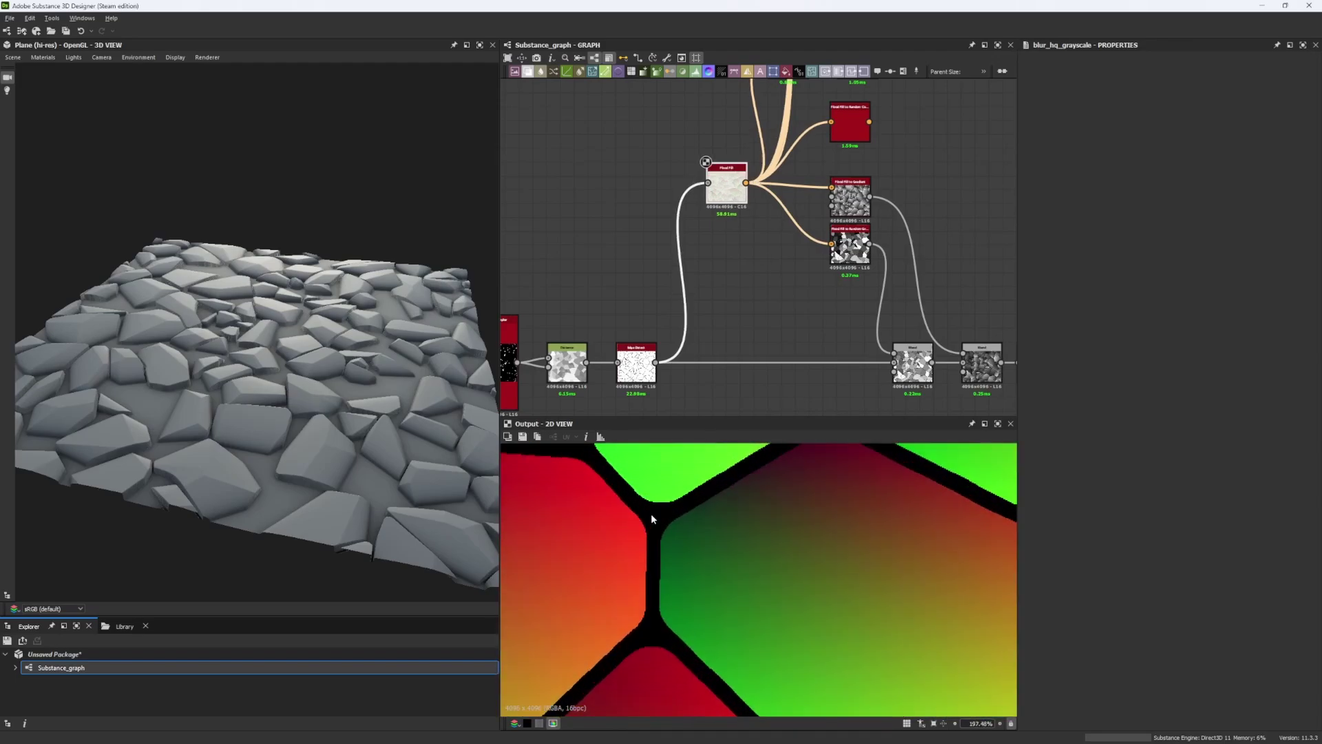
pyautogui.doubleClick(640, 375)
pyautogui.click(1304, 297)
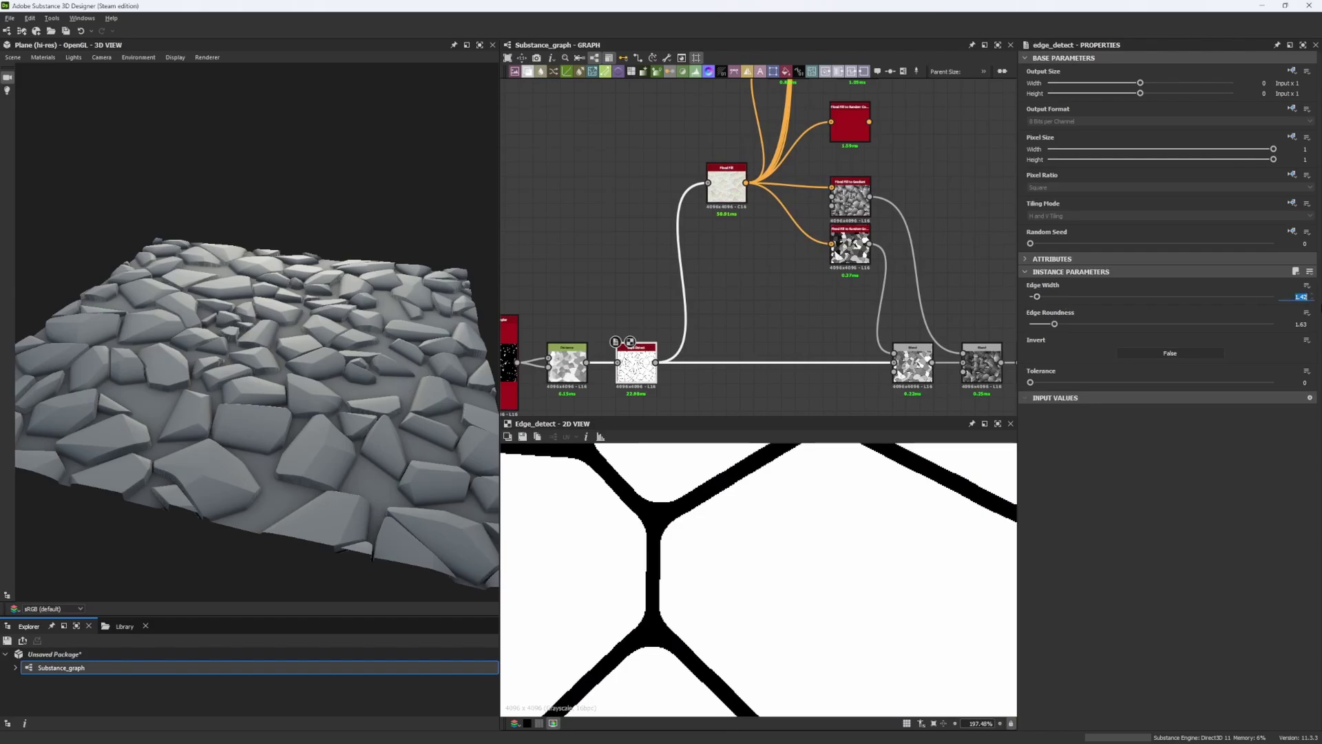
pyautogui.press('Return')
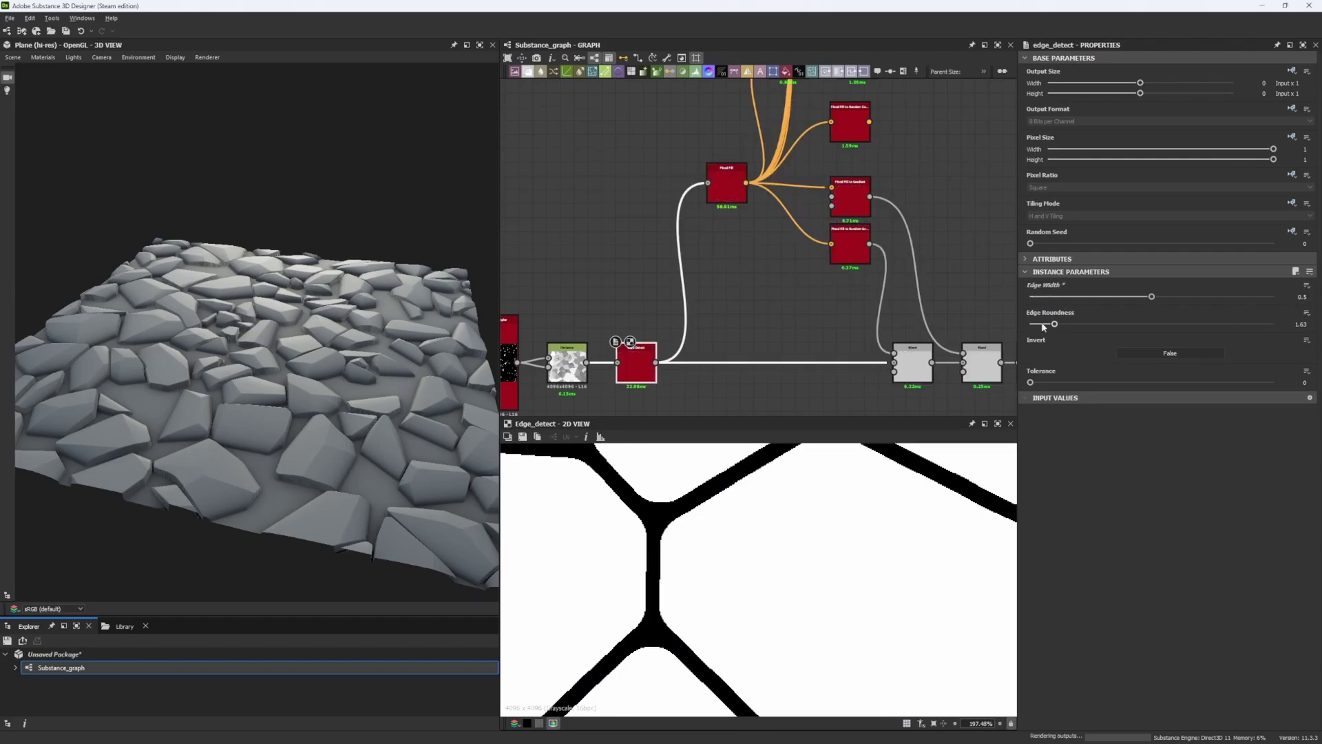
# Step: Preview the Flood Fill output and examine its thinner cell gaps and the stones in the 3D view
pyautogui.doubleClick(730, 188)
pyautogui.scroll(-10, 672, 561)
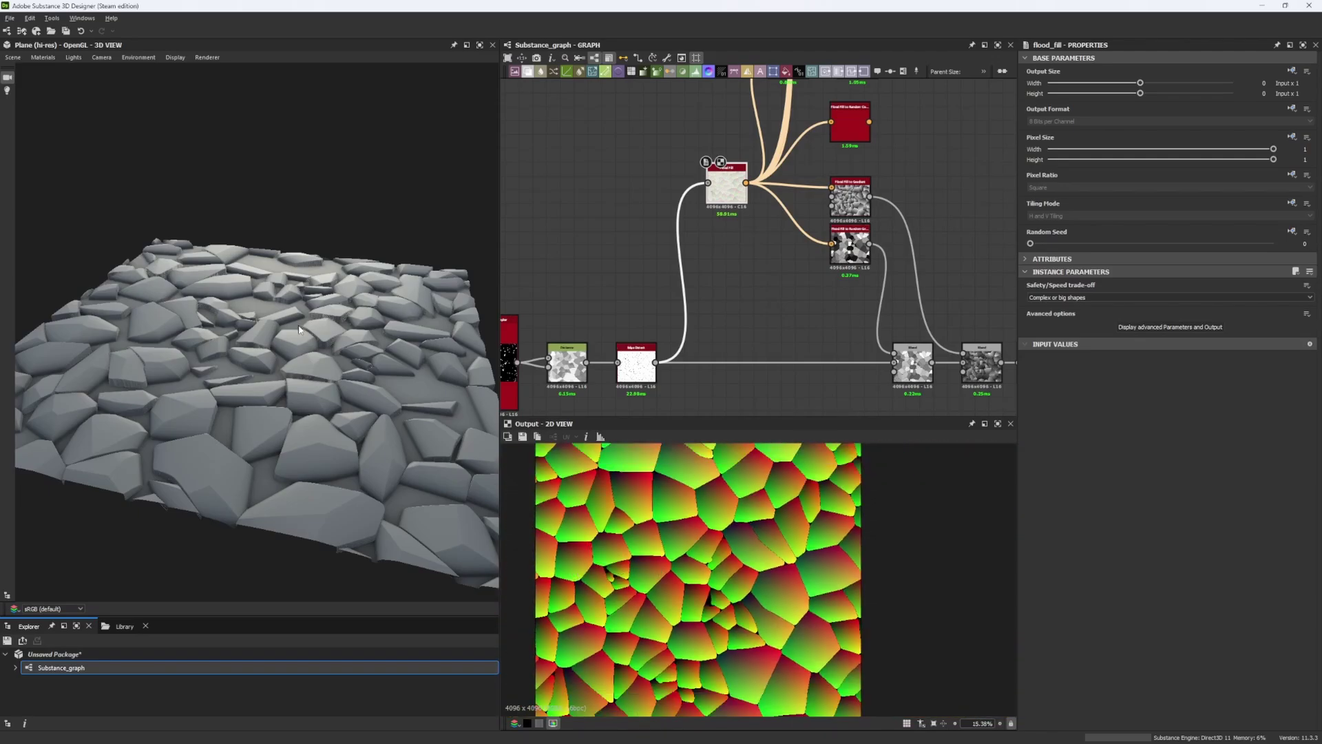
pyautogui.moveTo(298, 329); pyautogui.dragTo(300, 397)
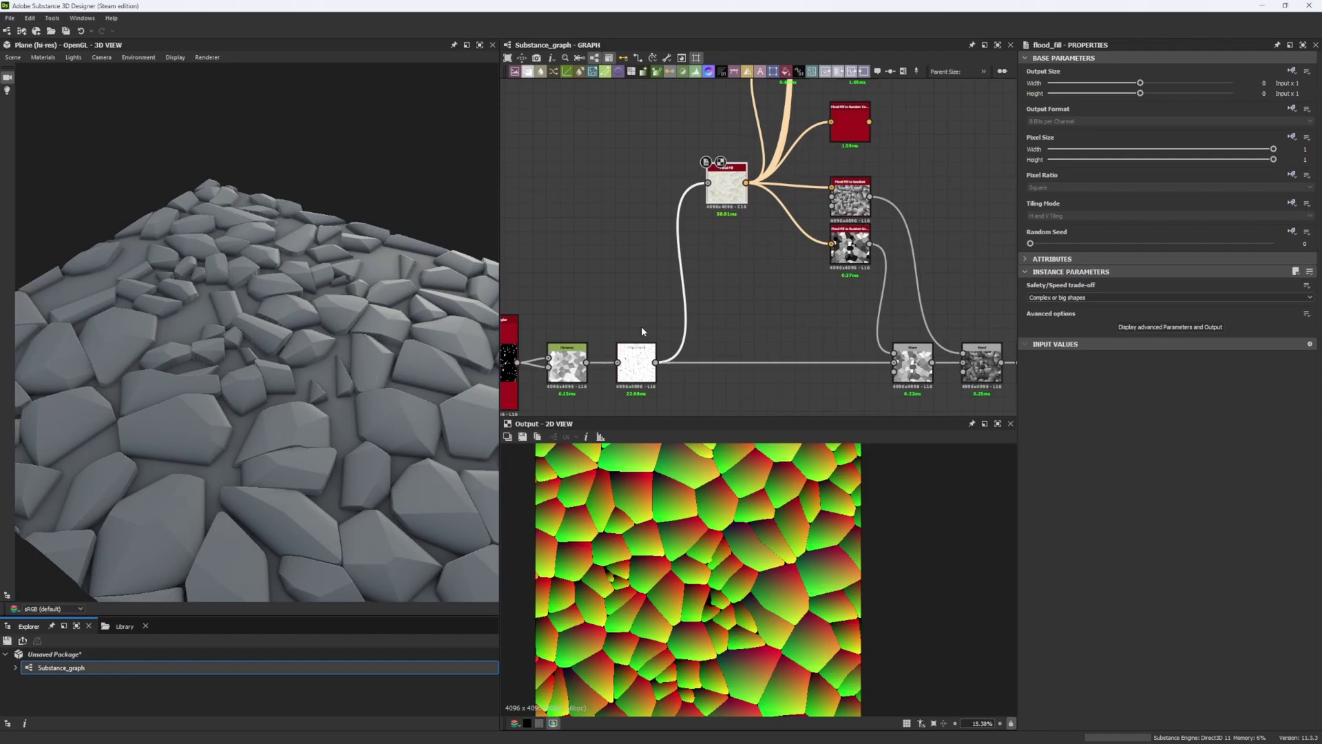
pyautogui.moveTo(641, 325); pyautogui.dragTo(614, 262, button='middle')
pyautogui.scroll(10, 678, 554)
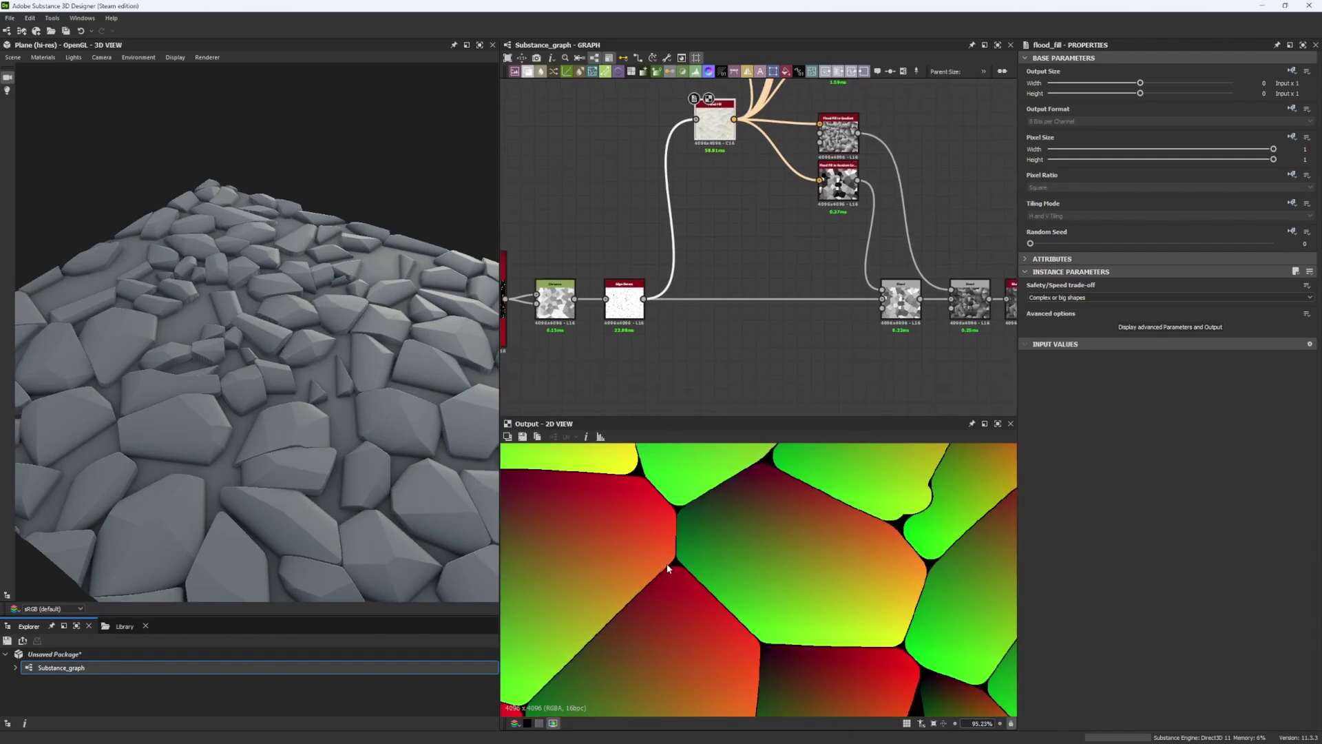
pyautogui.scroll(7, 668, 568)
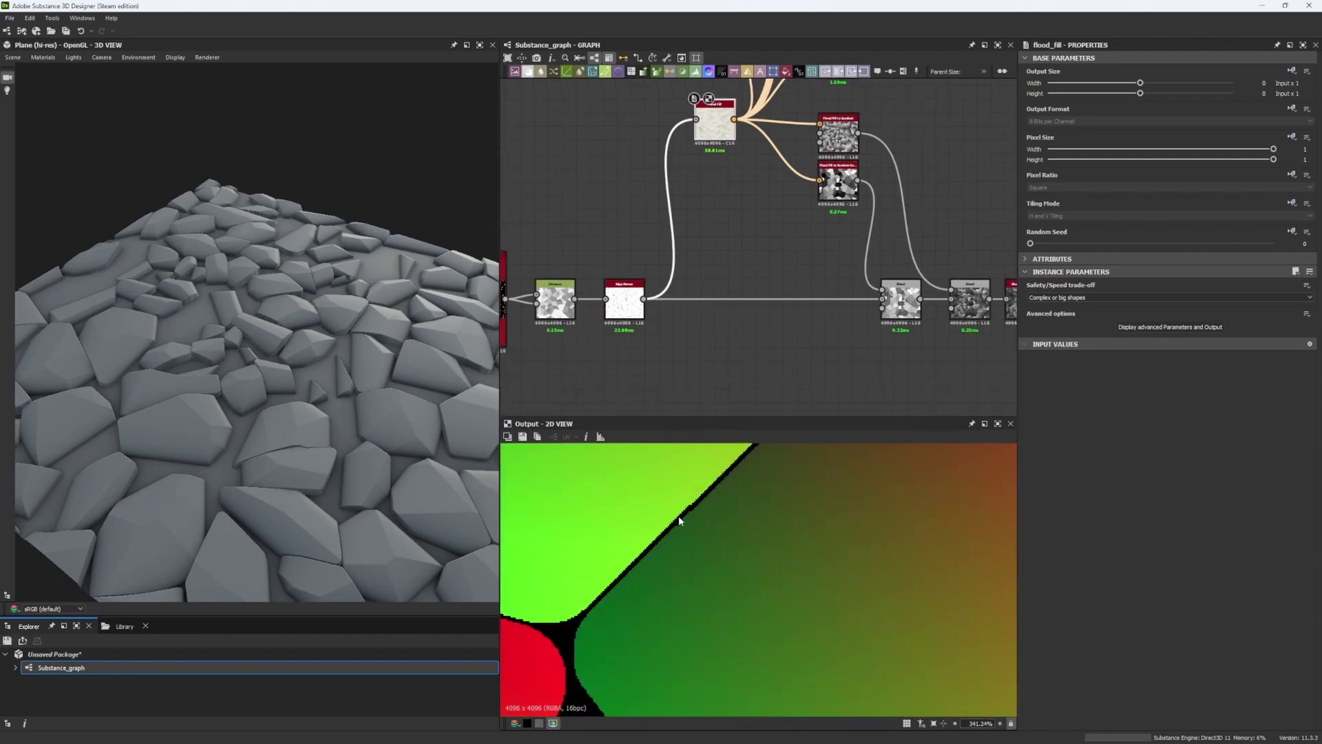
pyautogui.scroll(-5, 332, 377)
pyautogui.moveTo(331, 376); pyautogui.dragTo(254, 378)
# Step: Preview the output of the Min (Darken) Blend node after the final blur in the lower branch
pyautogui.moveTo(846, 233); pyautogui.dragTo(748, 278, button='middle')
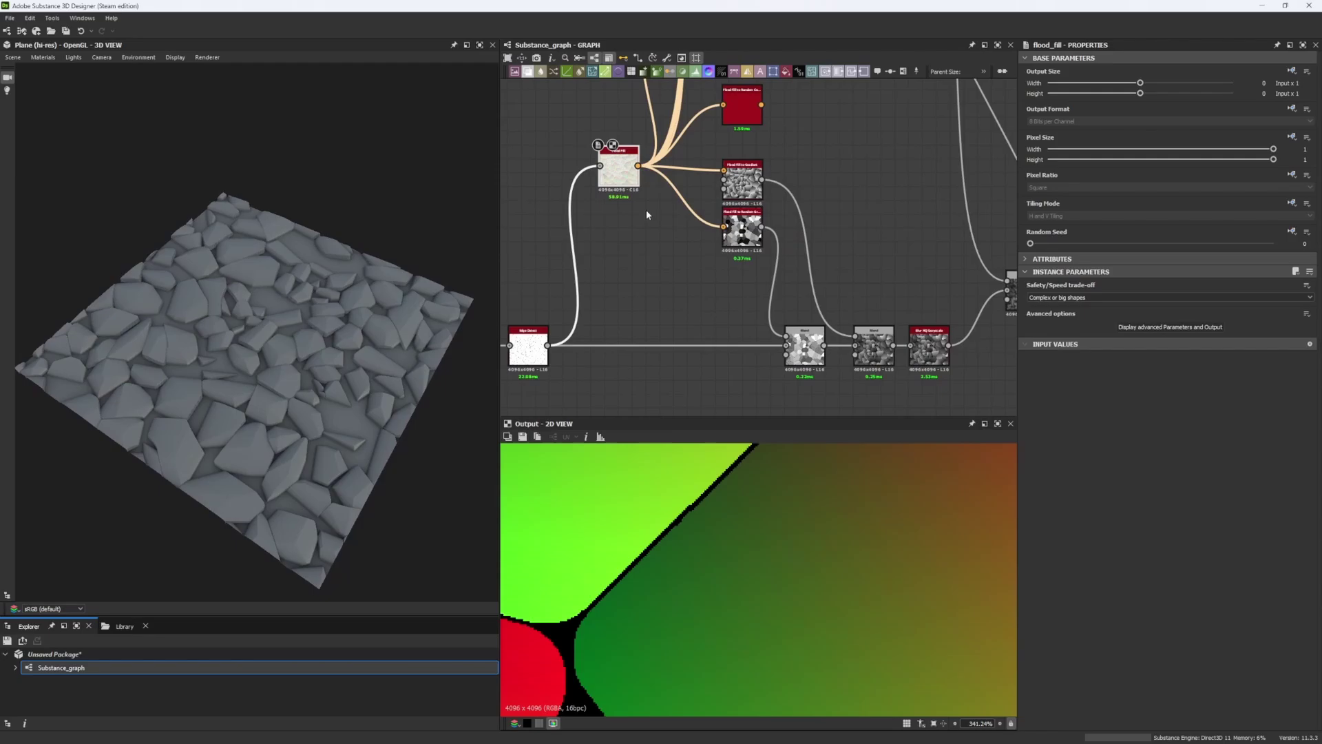
pyautogui.moveTo(646, 209); pyautogui.dragTo(654, 268, button='middle')
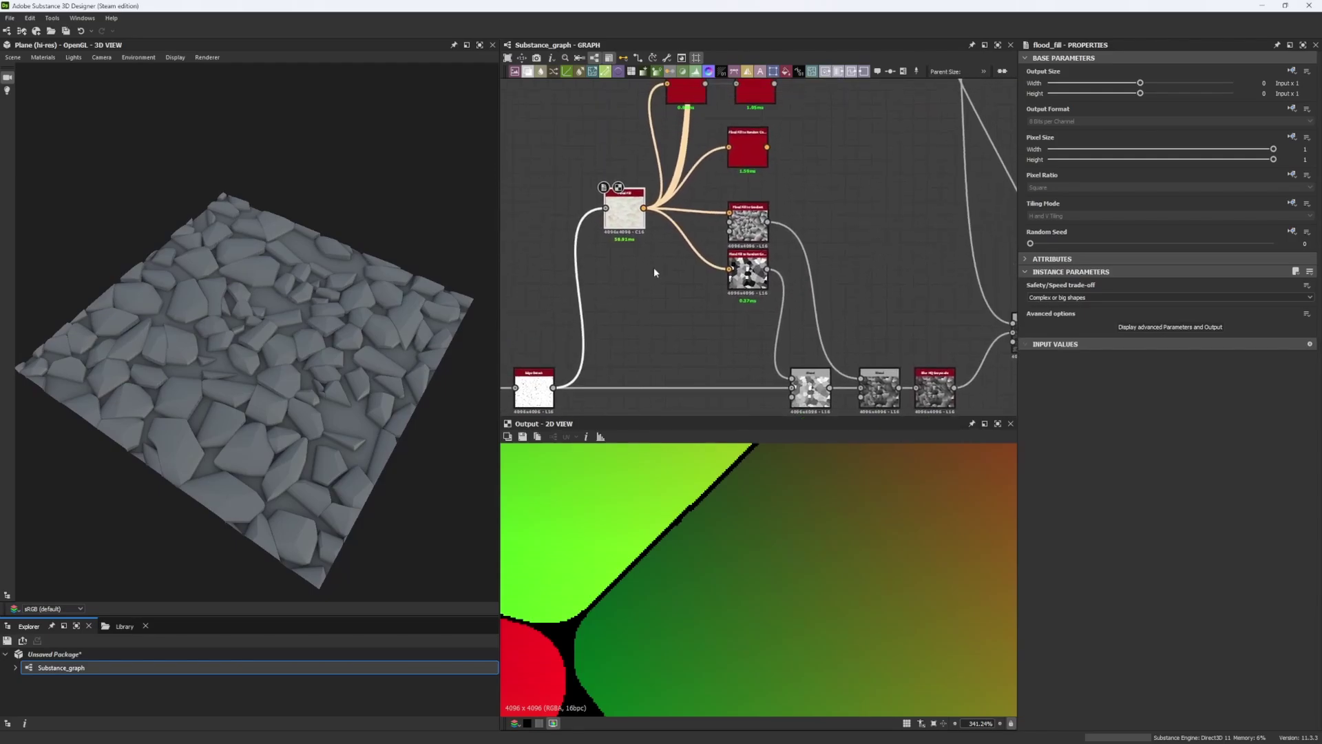
pyautogui.scroll(-2, 654, 270)
pyautogui.moveTo(685, 172); pyautogui.dragTo(734, 166, button='middle')
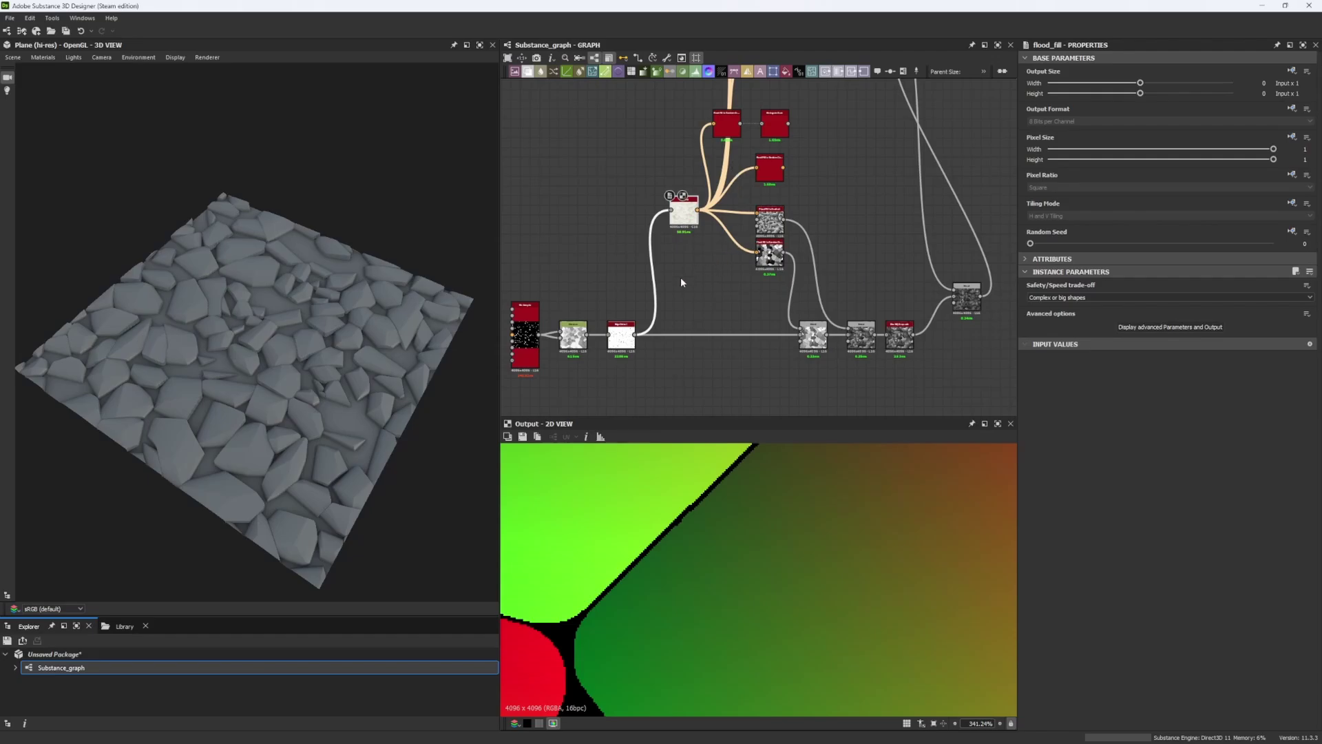
pyautogui.moveTo(688, 250); pyautogui.dragTo(688, 265, button='middle')
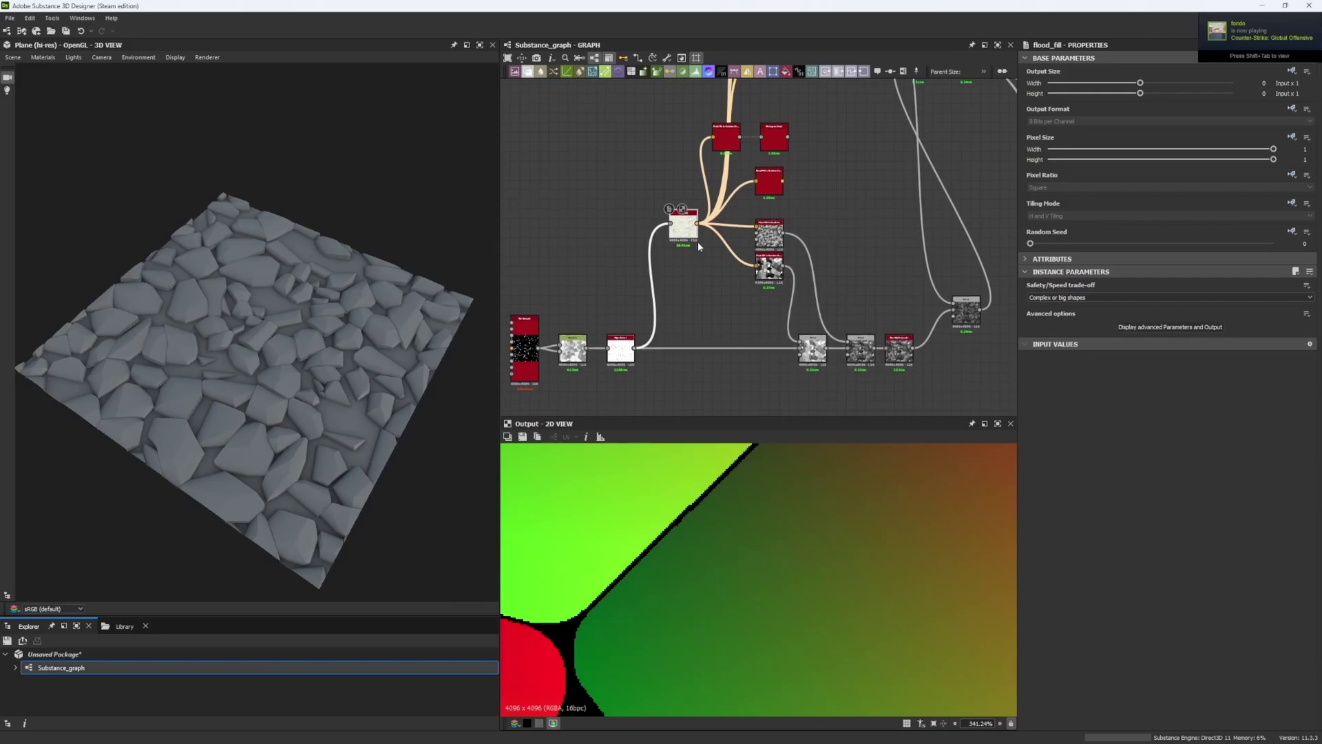
pyautogui.moveTo(883, 289); pyautogui.dragTo(849, 279, button='middle')
pyautogui.click(936, 302)
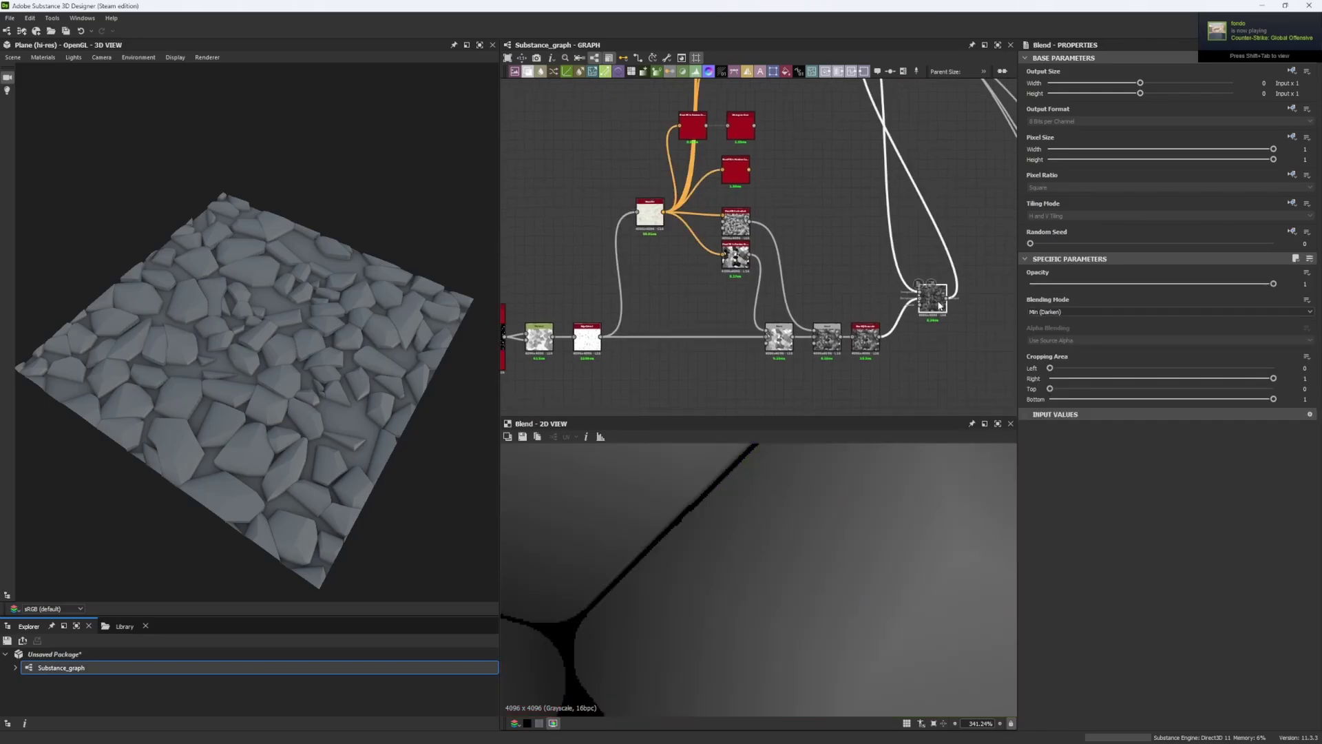
# Step: Set the opacity of both Multiply Blend nodes before the final blur to 0 and line up the Min (Darken) Blend node with them
pyautogui.moveTo(1050, 284); pyautogui.dragTo(1024, 283)
pyautogui.doubleClick(827, 334)
pyautogui.moveTo(932, 290); pyautogui.dragTo(941, 329)
pyautogui.moveTo(837, 289); pyautogui.dragTo(897, 229, button='middle')
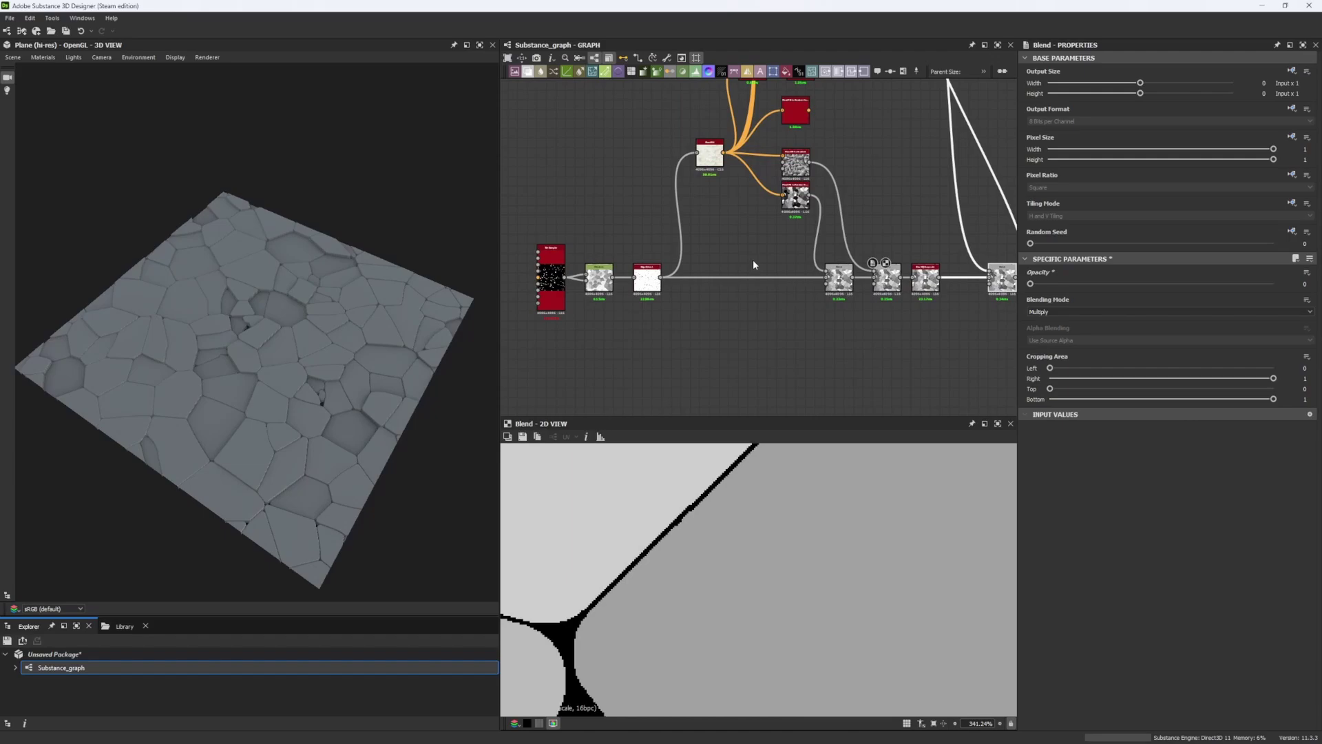
pyautogui.click(839, 279)
pyautogui.click(1036, 287)
pyautogui.moveTo(1037, 287); pyautogui.dragTo(1029, 284)
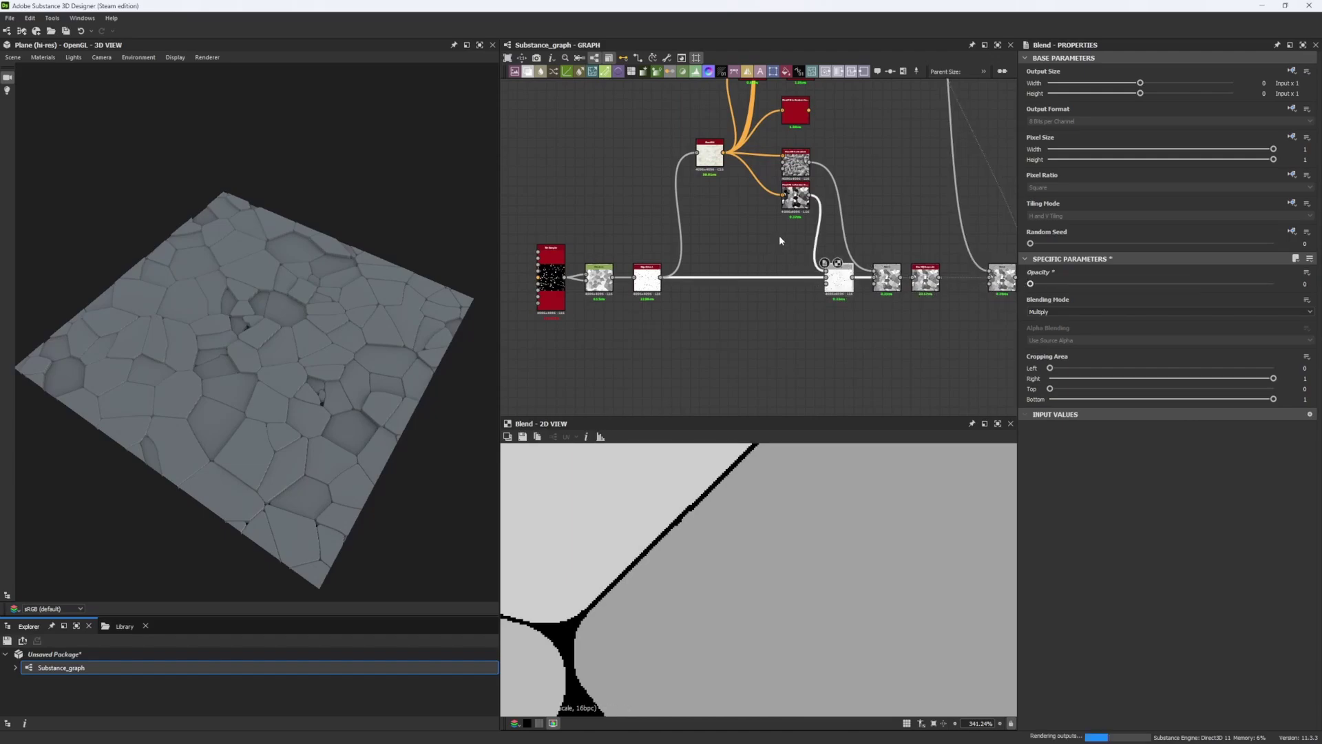
# Step: Preview the Flood Fill to Random Grayscale output and examine its cell shades and the stone surface in the 3D view
pyautogui.moveTo(802, 211); pyautogui.dragTo(797, 222)
pyautogui.click(797, 222)
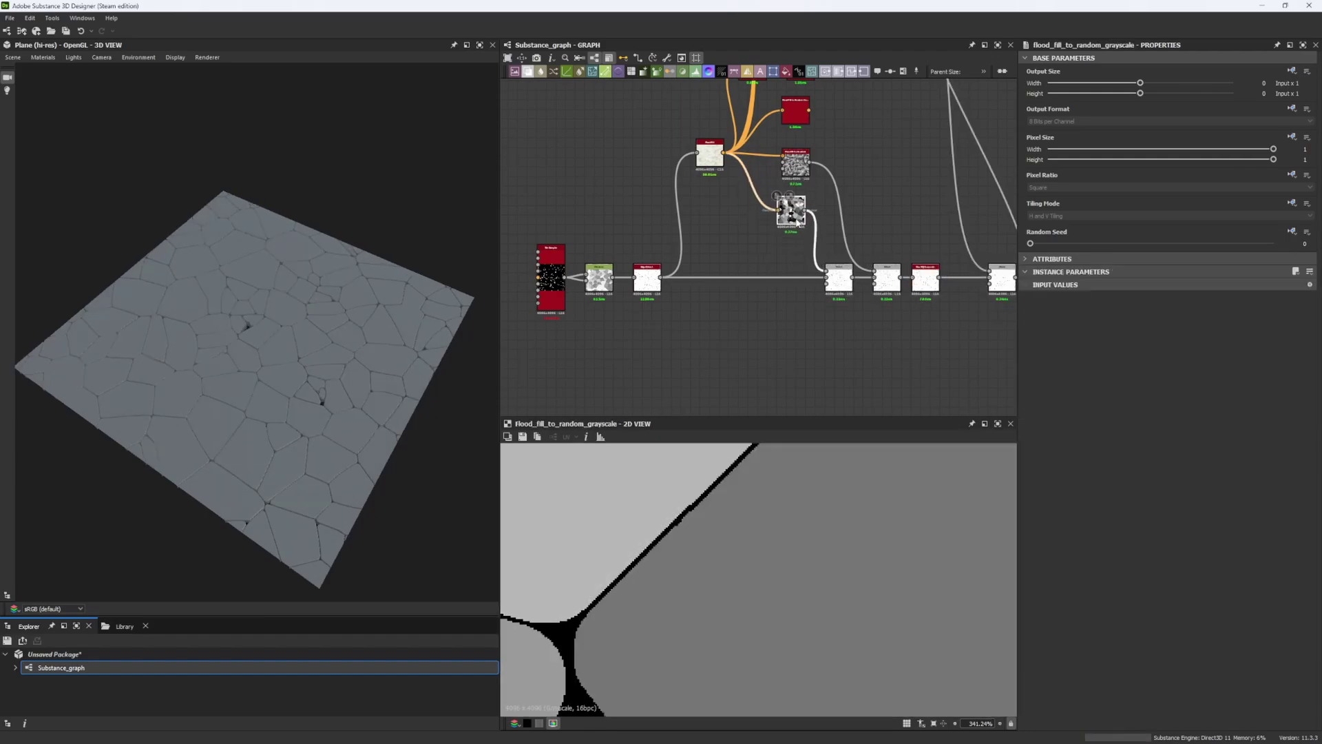
pyautogui.scroll(3, 795, 216)
pyautogui.scroll(-6, 744, 572)
pyautogui.scroll(-4, 742, 572)
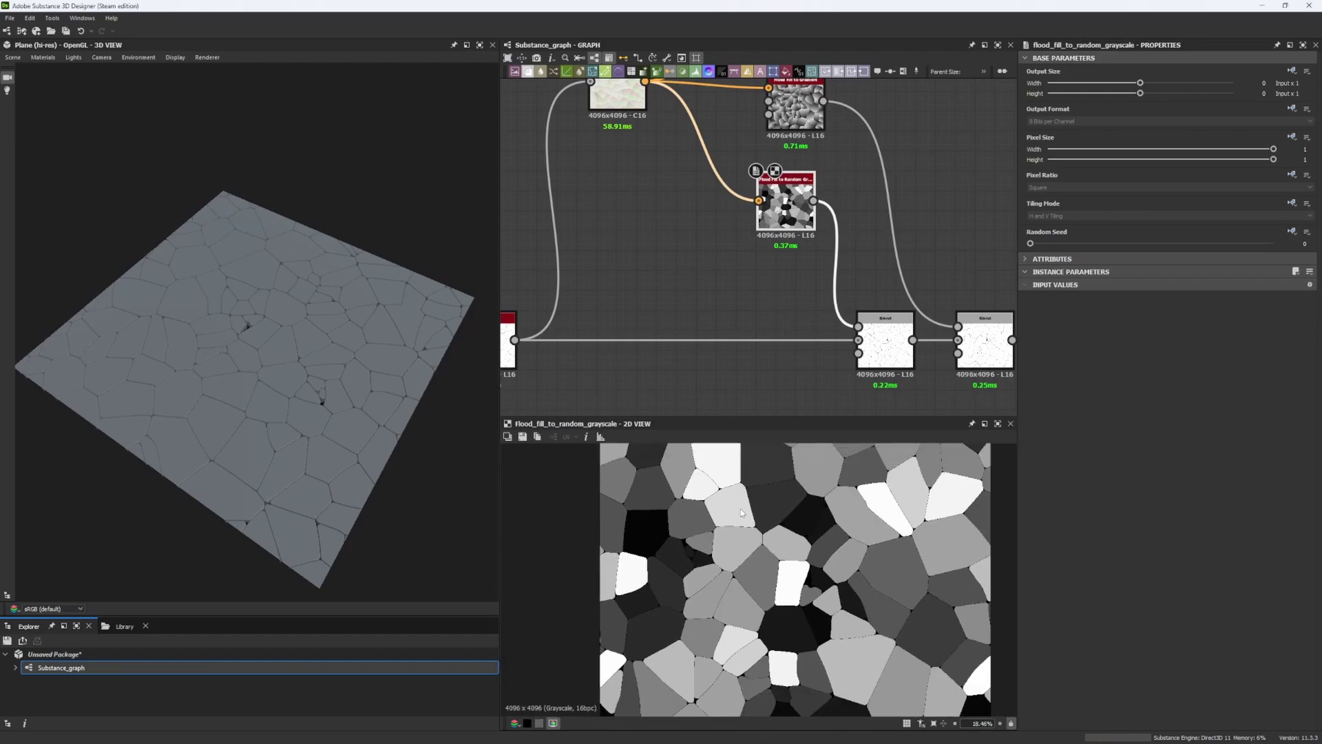
pyautogui.moveTo(674, 254); pyautogui.dragTo(670, 276, button='middle')
pyautogui.moveTo(784, 241)
pyautogui.mouseDown()
pyautogui.moveTo(804, 221)
pyautogui.moveTo(778, 231)
pyautogui.mouseUp()
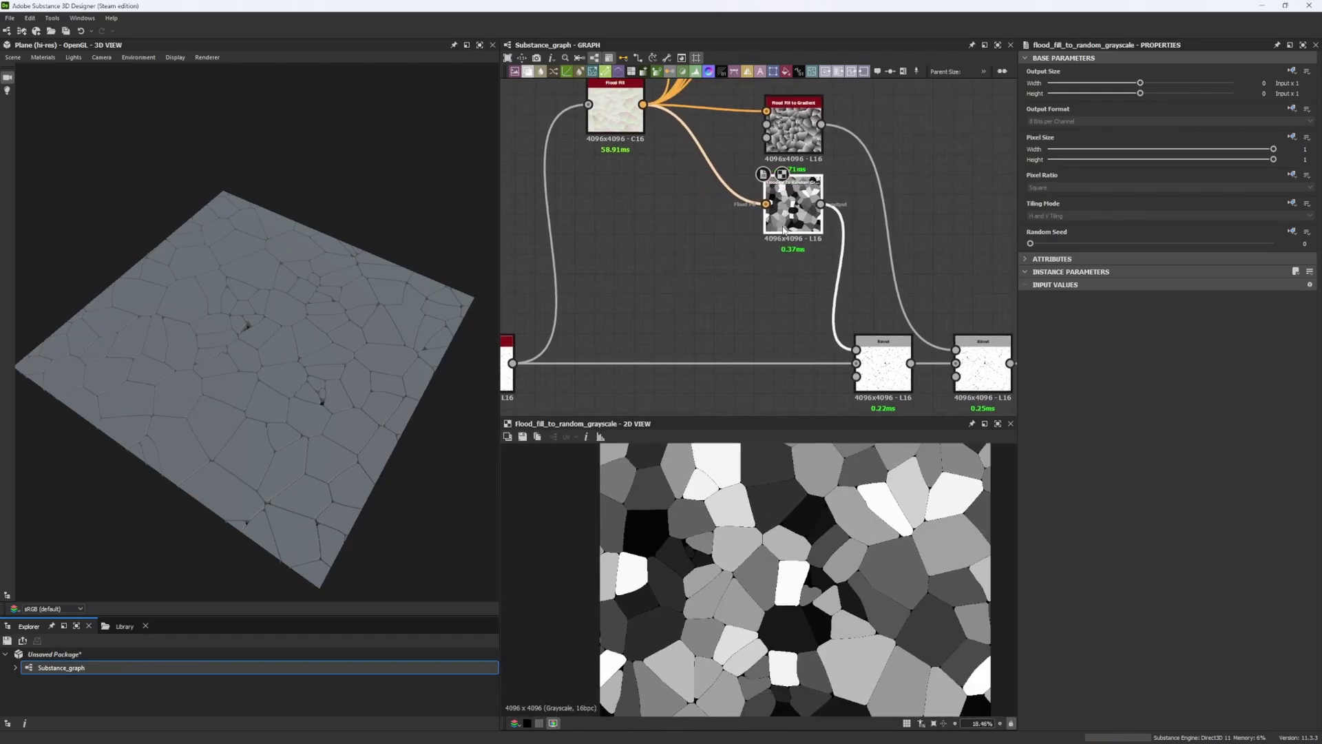
pyautogui.scroll(-3, 726, 257)
pyautogui.scroll(2, 726, 256)
pyautogui.moveTo(727, 257); pyautogui.dragTo(759, 238, button='middle')
pyautogui.moveTo(394, 307); pyautogui.dragTo(275, 375)
pyautogui.keyDown('ctrl'); pyautogui.keyDown('shift'); pyautogui.moveTo(275, 372); pyautogui.dragTo(250, 372, button='right'); pyautogui.keyUp('shift'); pyautogui.keyUp('ctrl')
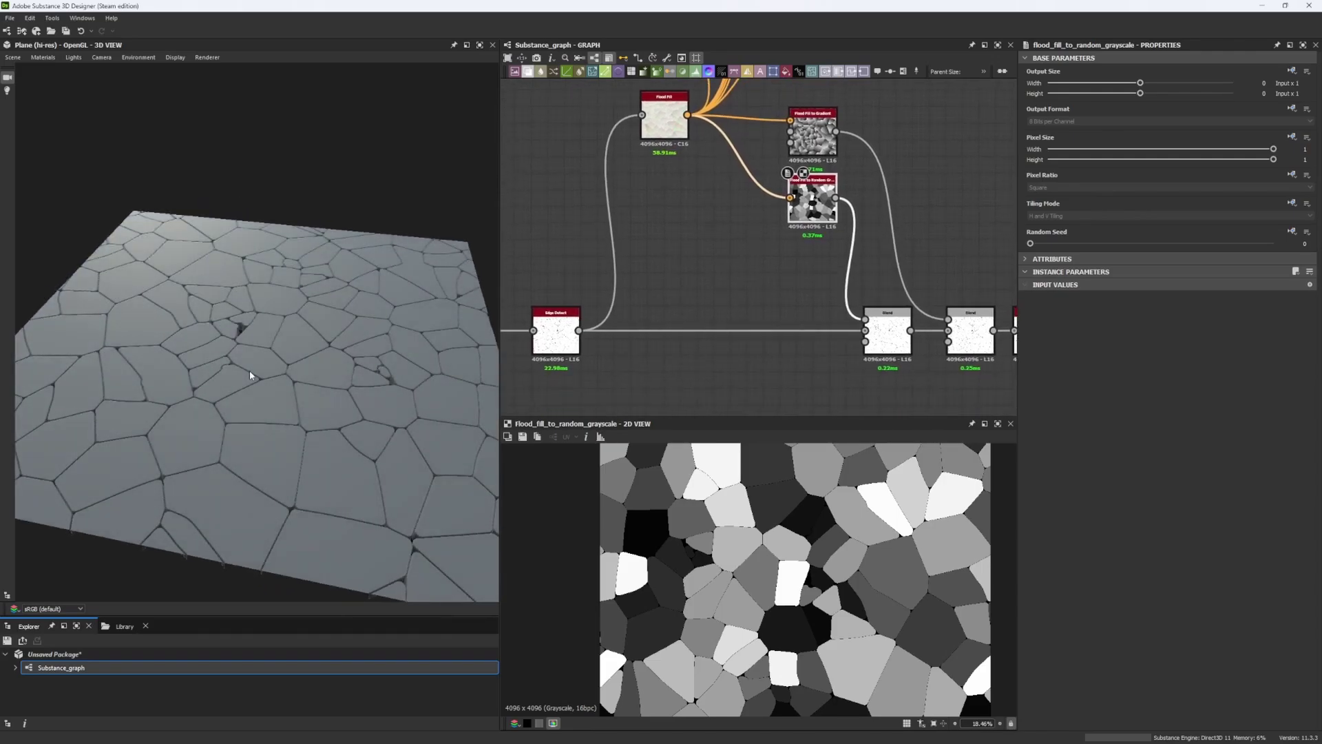
# Step: Set the opacity of the Multiply Blend fed by Flood Fill to Random Grayscale to 0.51, checking the stone heights in 3D
pyautogui.click(888, 334)
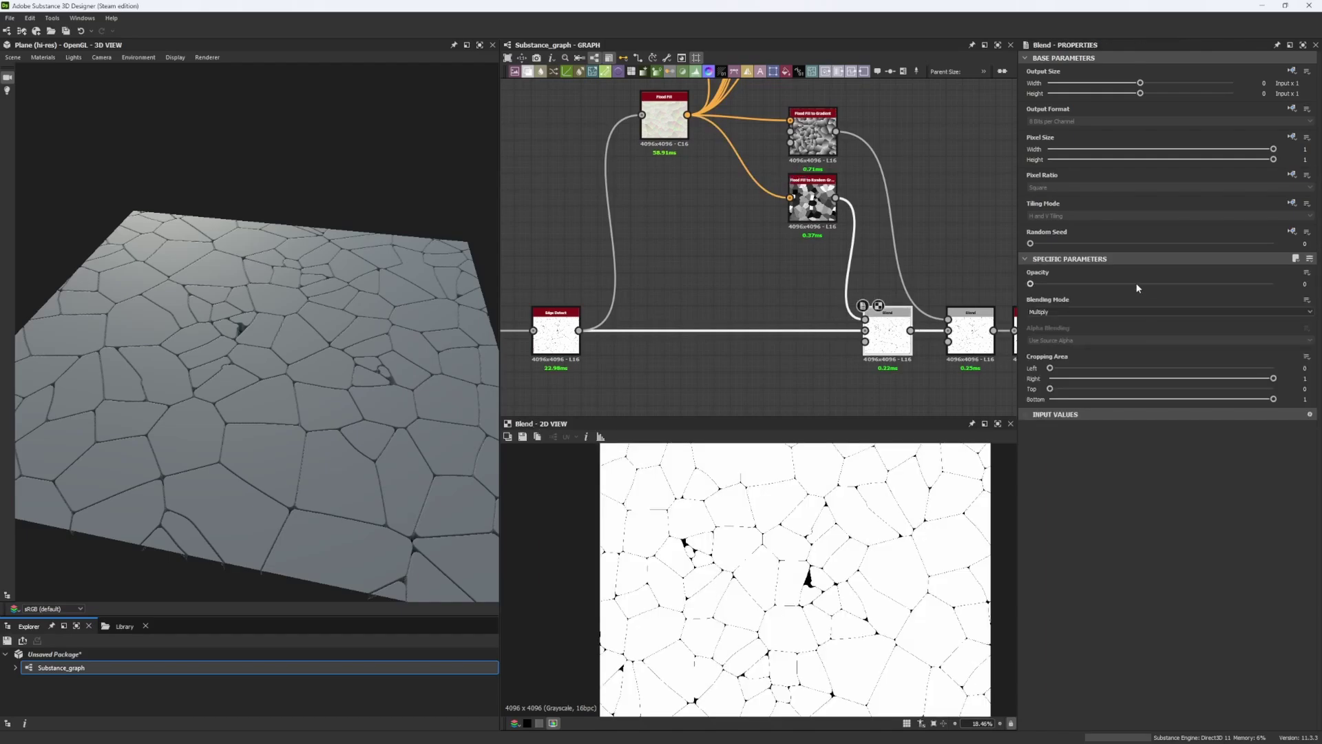
pyautogui.click(1137, 284)
pyautogui.moveTo(363, 334); pyautogui.dragTo(356, 299)
pyautogui.moveTo(714, 264); pyautogui.dragTo(723, 349, button='middle')
pyautogui.scroll(-2, 730, 325)
pyautogui.click(793, 298)
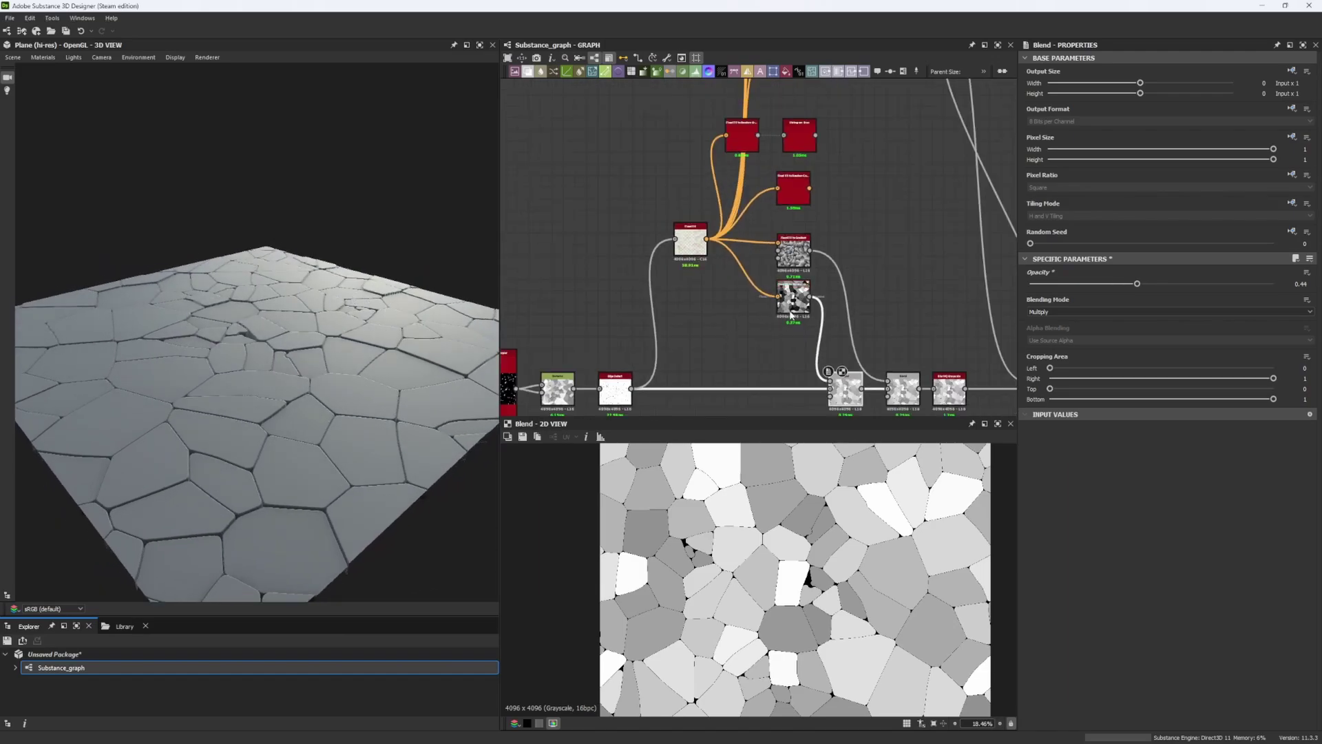
pyautogui.moveTo(838, 387); pyautogui.dragTo(799, 322, button='middle')
pyautogui.scroll(3, 806, 327)
pyautogui.click(813, 335)
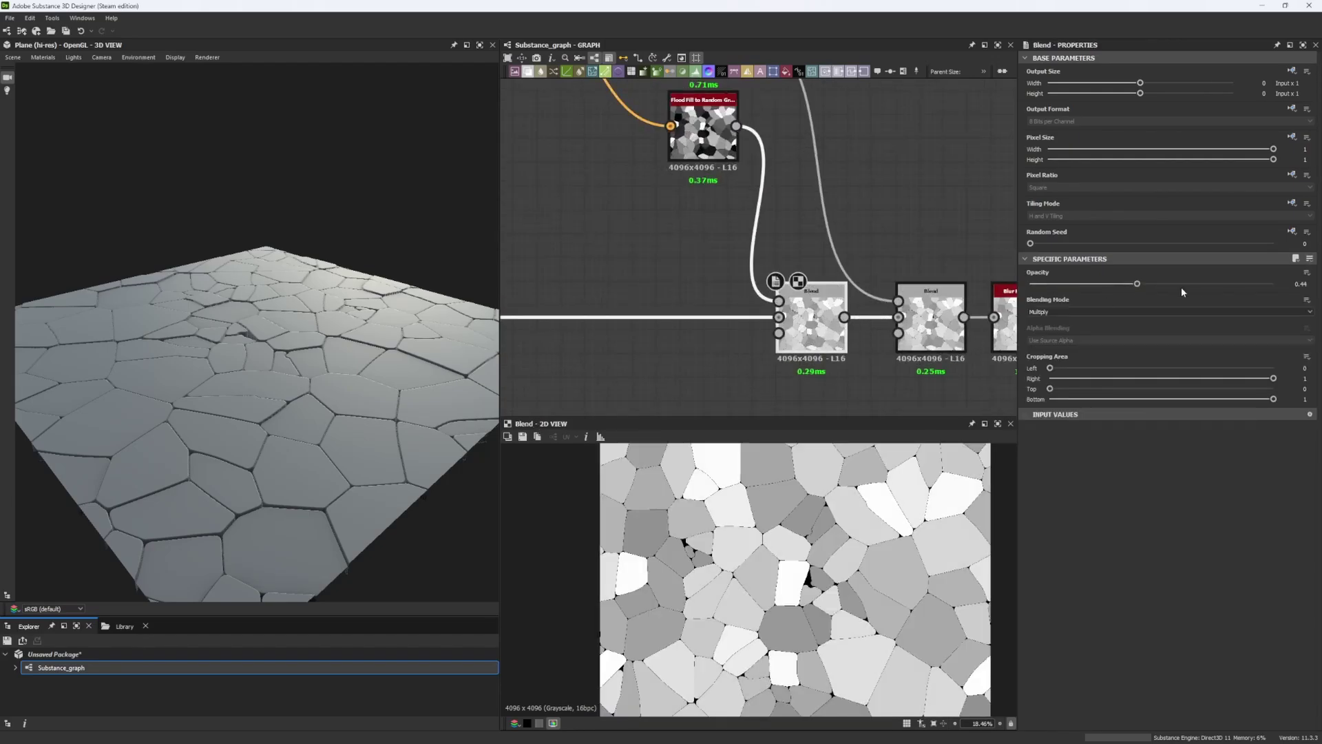
pyautogui.moveTo(1048, 284); pyautogui.dragTo(1155, 284)
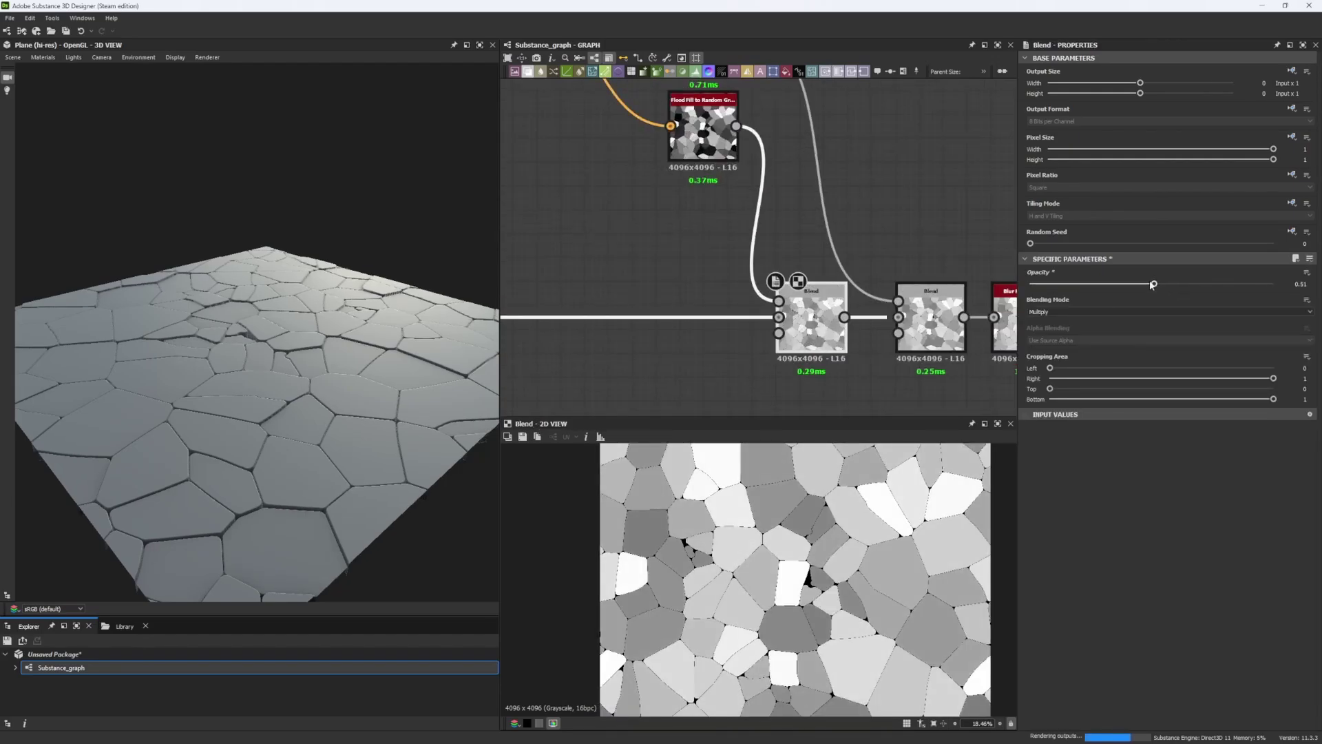
# Step: Try other random seeds on the Flood Fill to Random Grayscale node feeding the first Blend, ending at 0
pyautogui.moveTo(696, 242); pyautogui.dragTo(720, 284, button='middle')
pyautogui.click(759, 199)
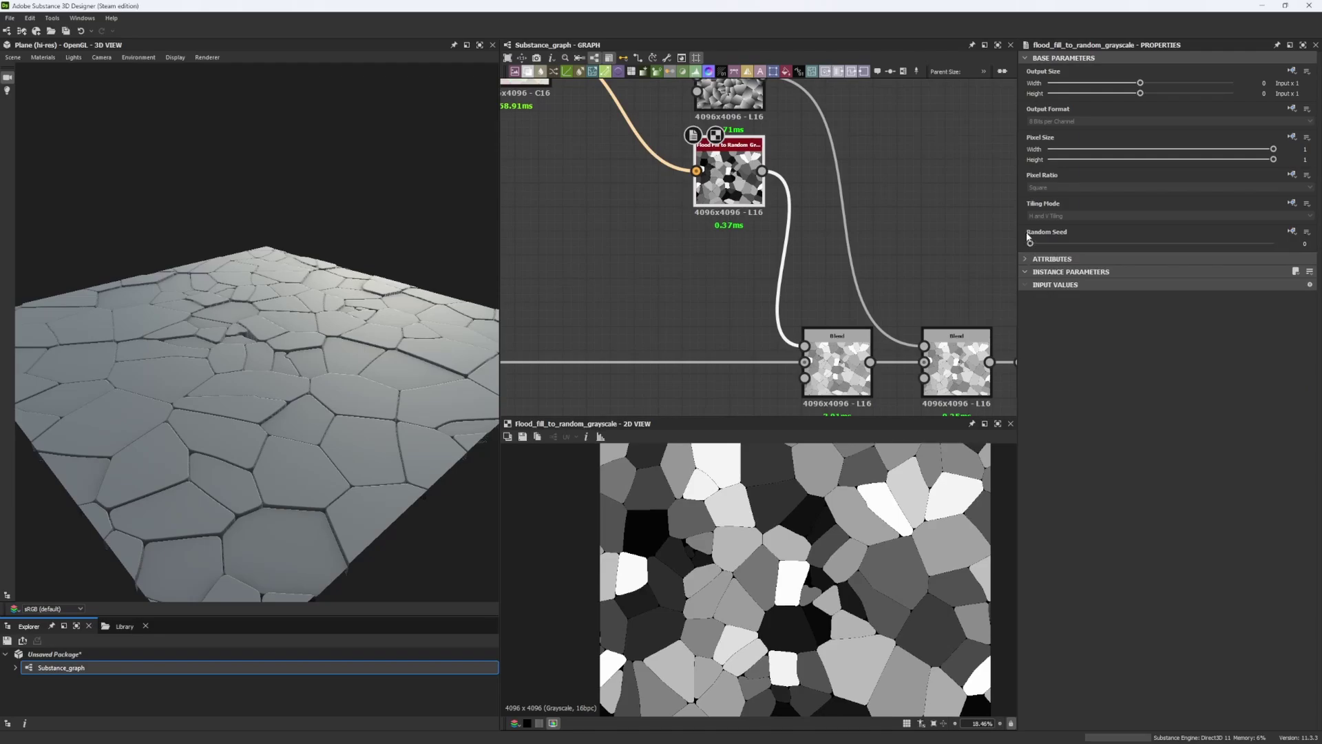
pyautogui.moveTo(1031, 243)
pyautogui.mouseDown()
pyautogui.moveTo(1220, 246)
pyautogui.moveTo(1014, 243)
pyautogui.mouseUp()
pyautogui.keyDown('shift'); pyautogui.moveTo(307, 352); pyautogui.dragTo(175, 333, button='right'); pyautogui.keyUp('shift')
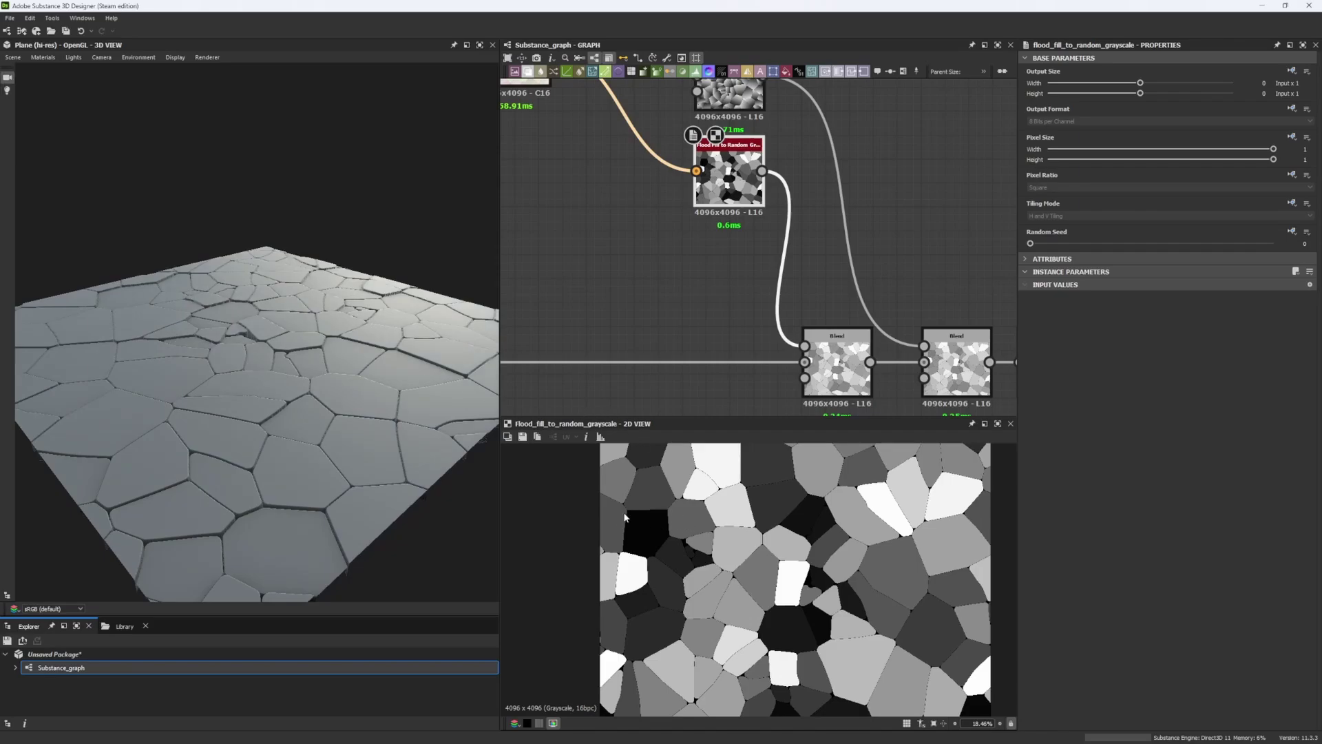
# Step: Move the spare Flood Fill to Random Grayscale and Histogram Scan pair below the first Multiply Blend
pyautogui.moveTo(703, 278); pyautogui.dragTo(758, 266, button='middle')
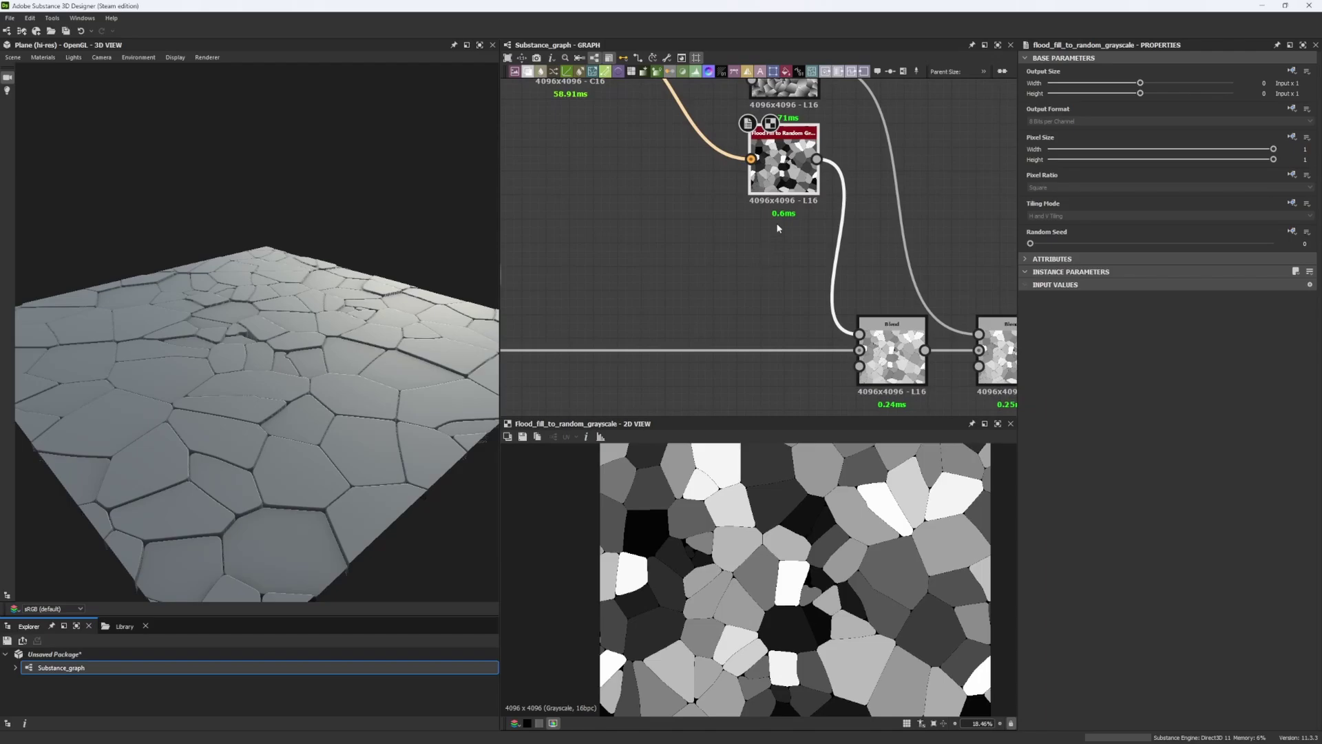
pyautogui.moveTo(766, 198); pyautogui.dragTo(739, 247, button='middle')
pyautogui.scroll(-5, 770, 181)
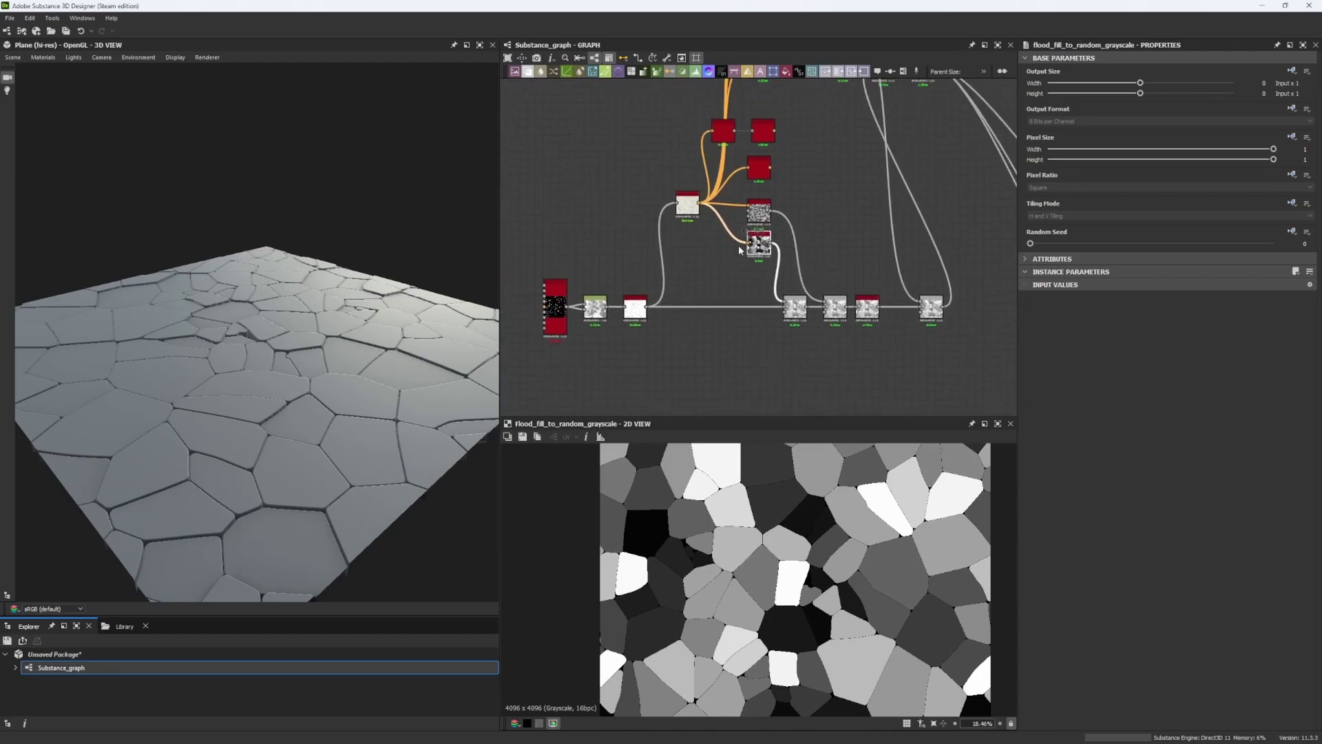
pyautogui.moveTo(742, 156); pyautogui.dragTo(741, 179, button='middle')
pyautogui.scroll(3, 739, 175)
pyautogui.moveTo(667, 122); pyautogui.dragTo(766, 329)
pyautogui.moveTo(685, 297); pyautogui.dragTo(661, 243, button='middle')
pyautogui.scroll(3, 673, 266)
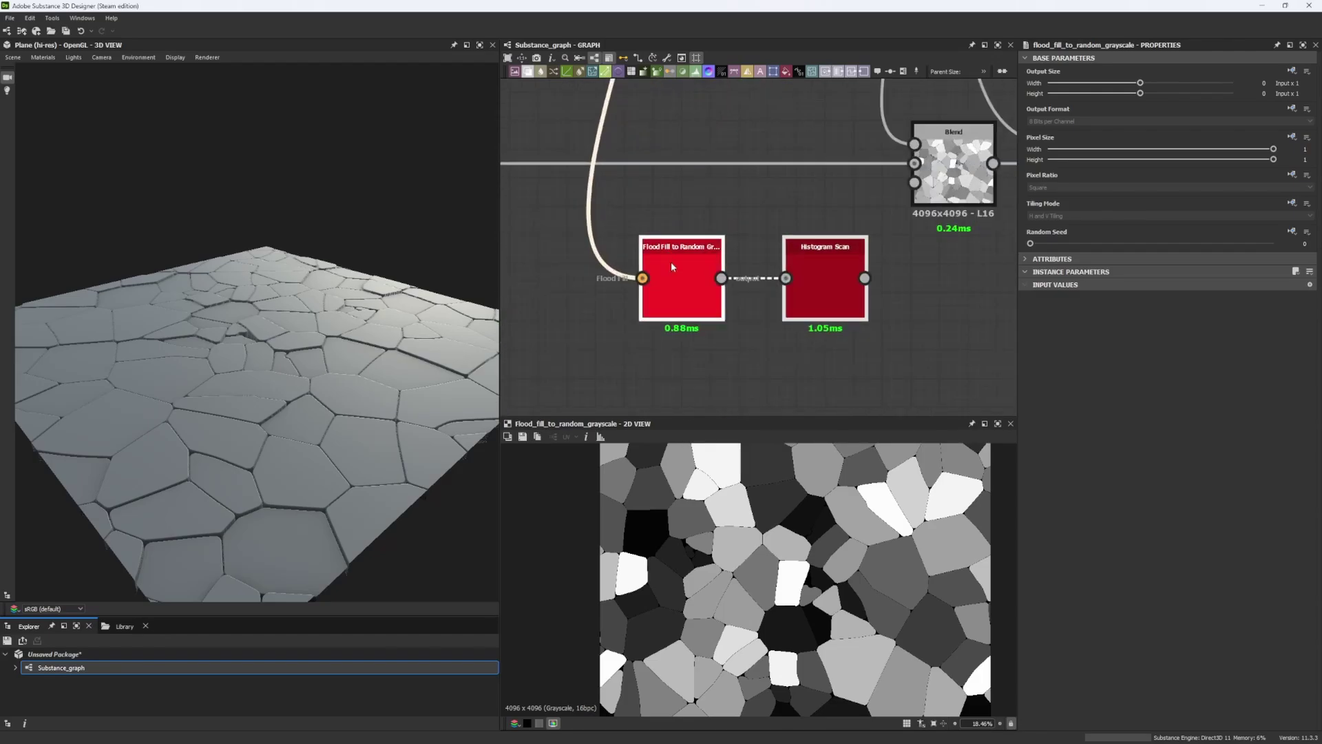
# Step: Preview the moved random grayscale and Histogram Scan nodes, and connect the Histogram Scan output to the first Blend's opacity input
pyautogui.doubleClick(690, 265)
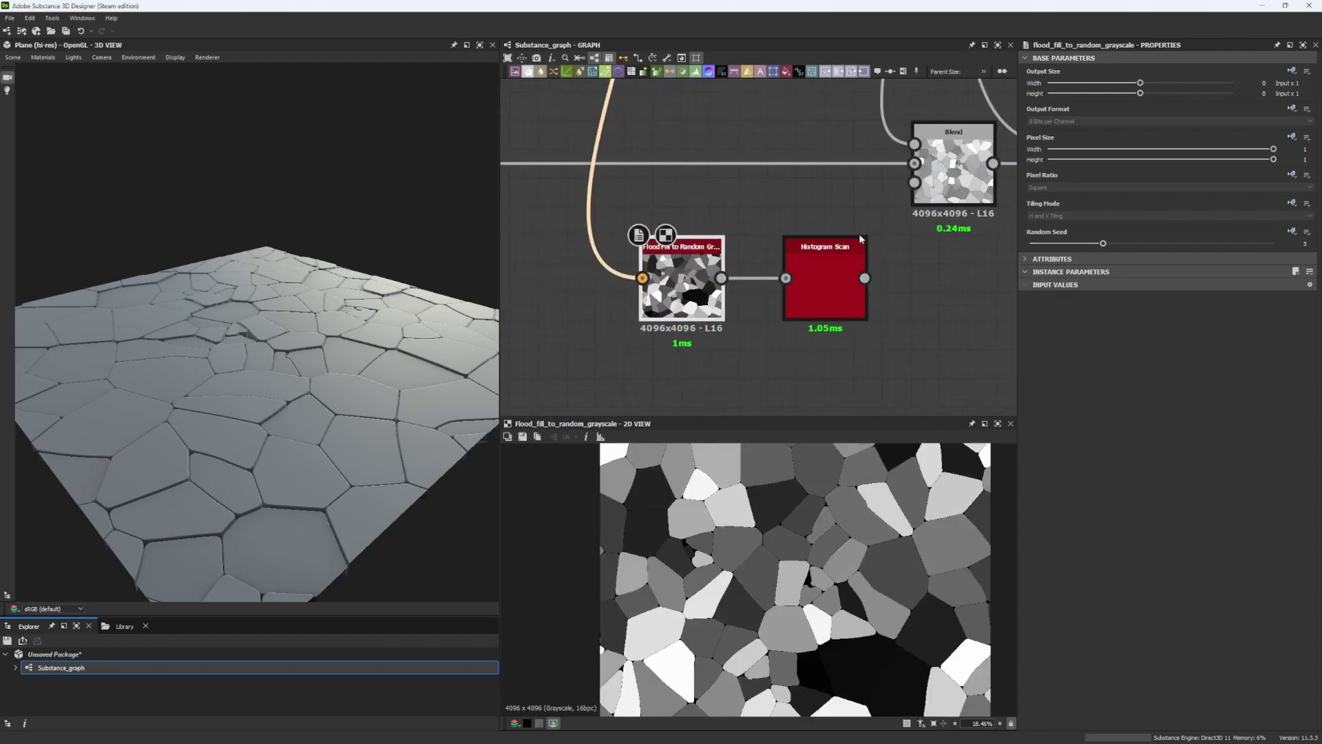
pyautogui.moveTo(831, 248); pyautogui.dragTo(776, 244, button='middle')
pyautogui.click(775, 244)
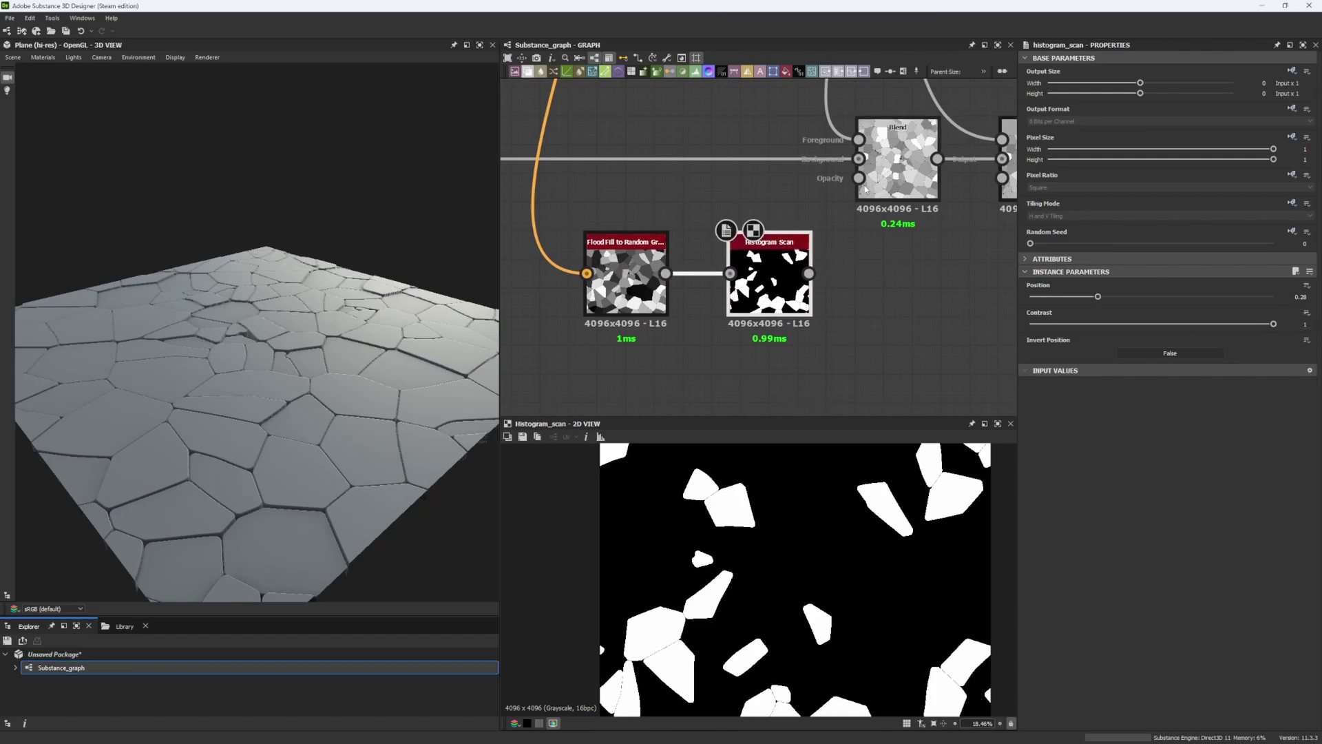
pyautogui.moveTo(858, 178); pyautogui.dragTo(807, 272)
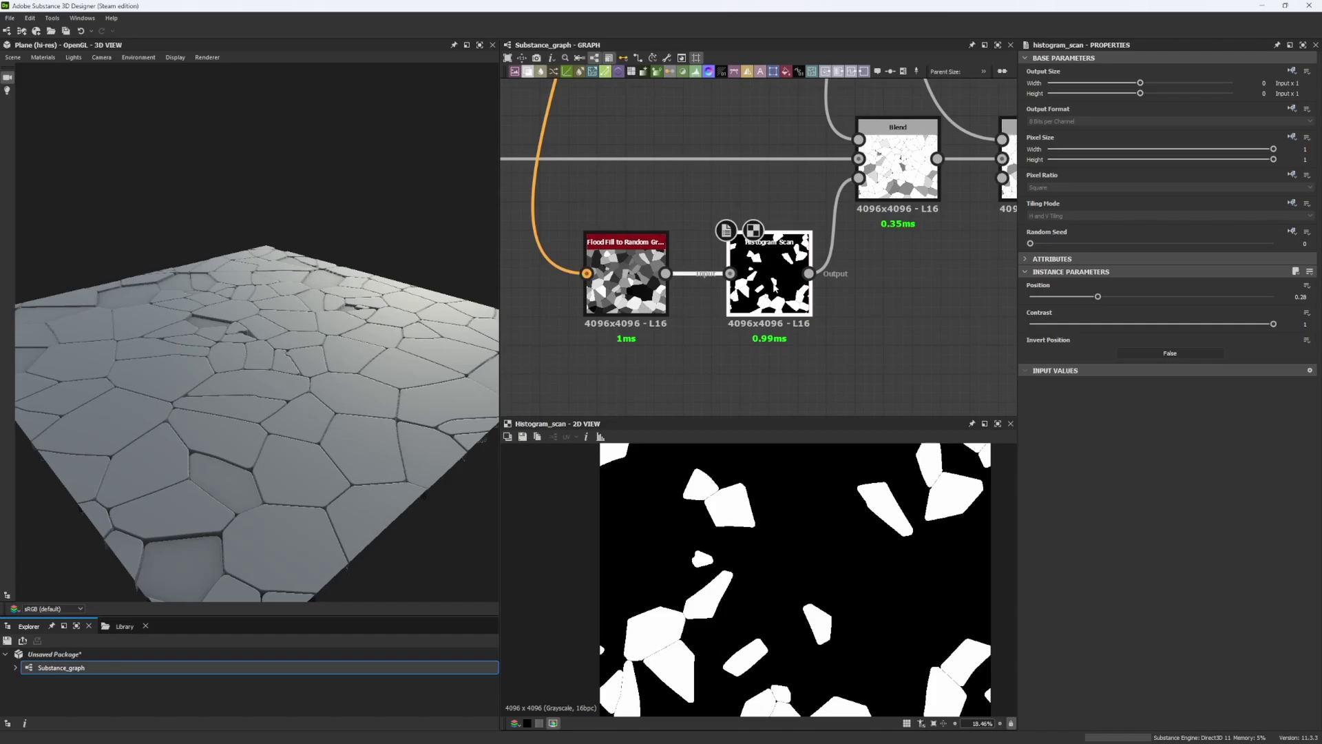
# Step: Set the masked Blend's opacity to 0.79 and the Histogram Scan's position to 0.44
pyautogui.doubleClick(916, 181)
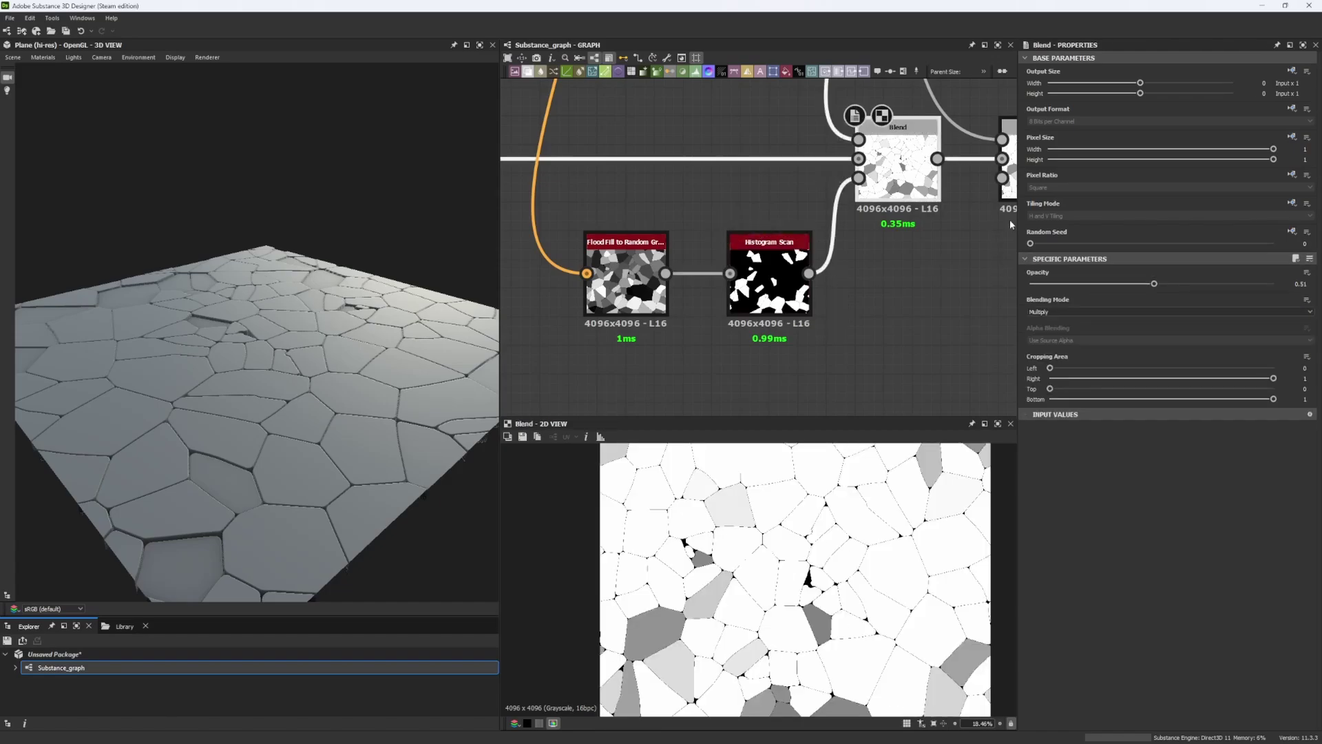
pyautogui.moveTo(1214, 286); pyautogui.dragTo(1223, 285)
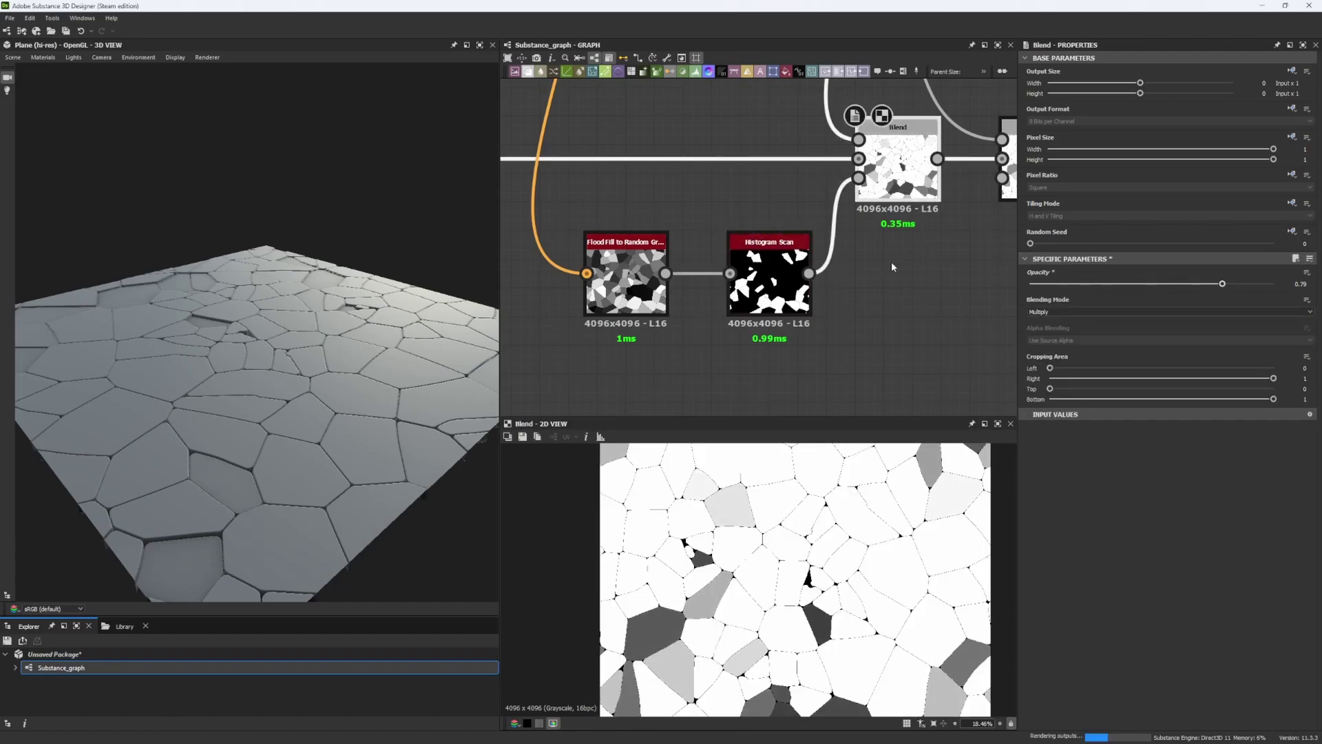
pyautogui.doubleClick(772, 273)
pyautogui.click(1138, 295)
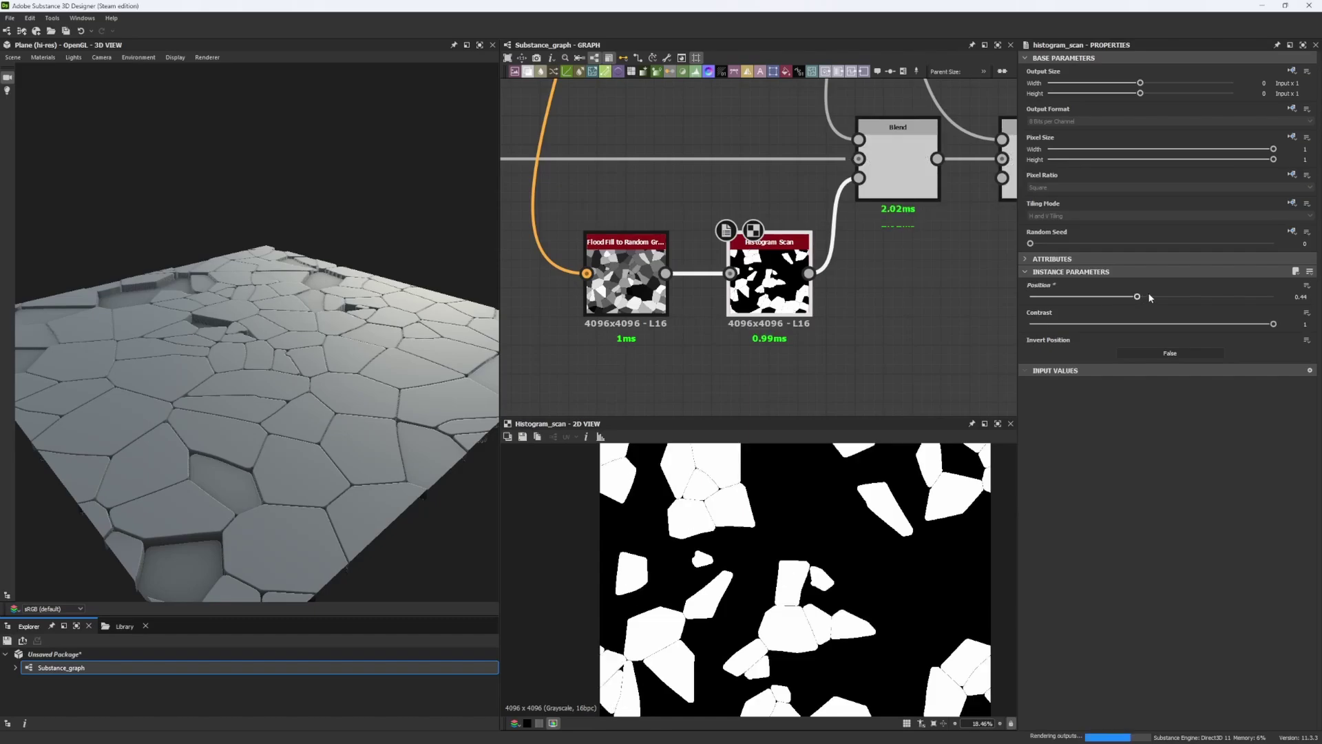
# Step: Try random seeds 6 and 2 on the Flood Fill to Random Grayscale node that feeds the Histogram Scan
pyautogui.click(625, 282)
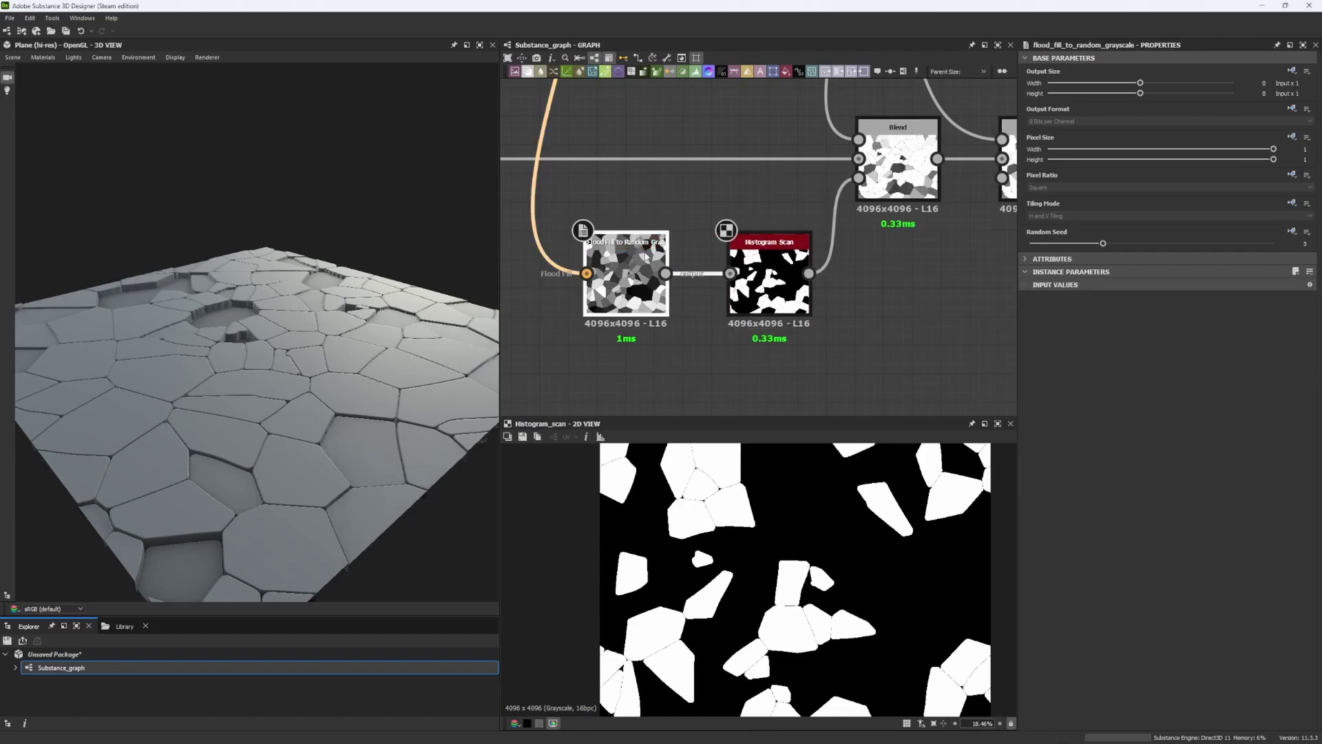
pyautogui.click(1103, 243)
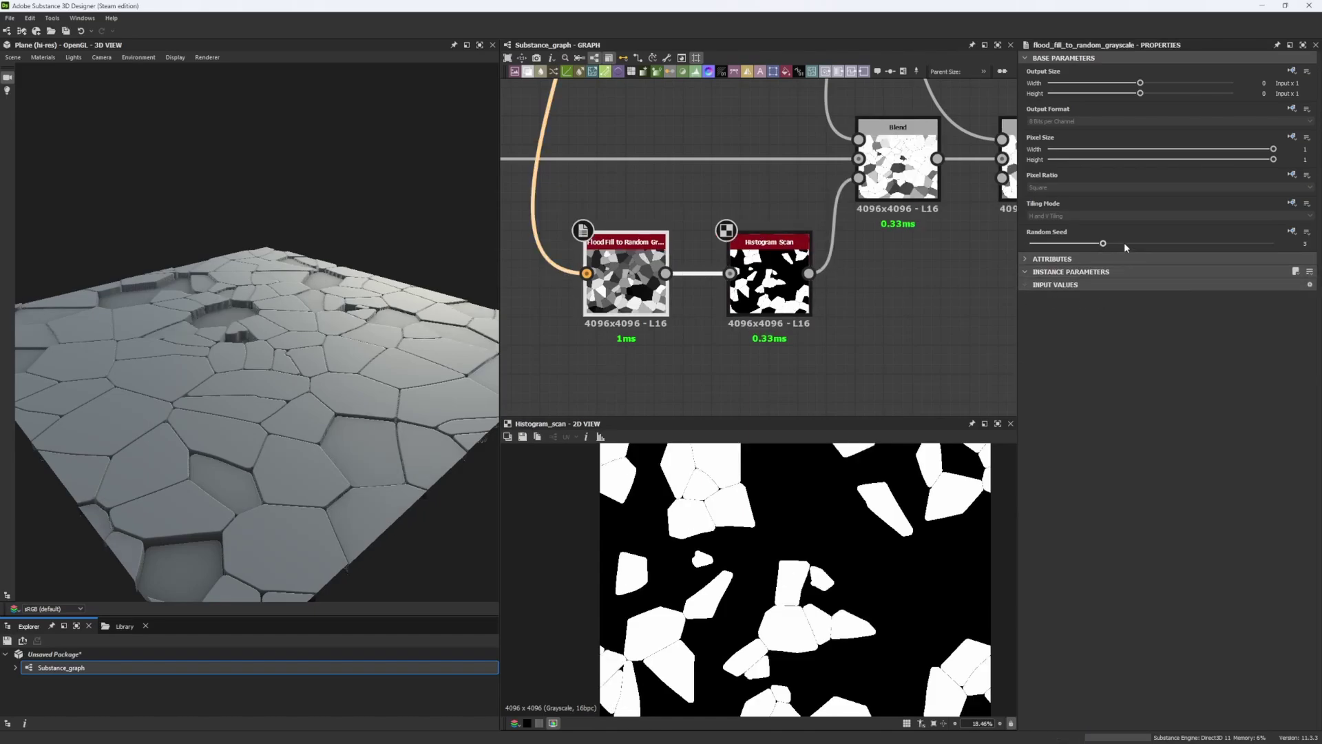
pyautogui.click(1181, 243)
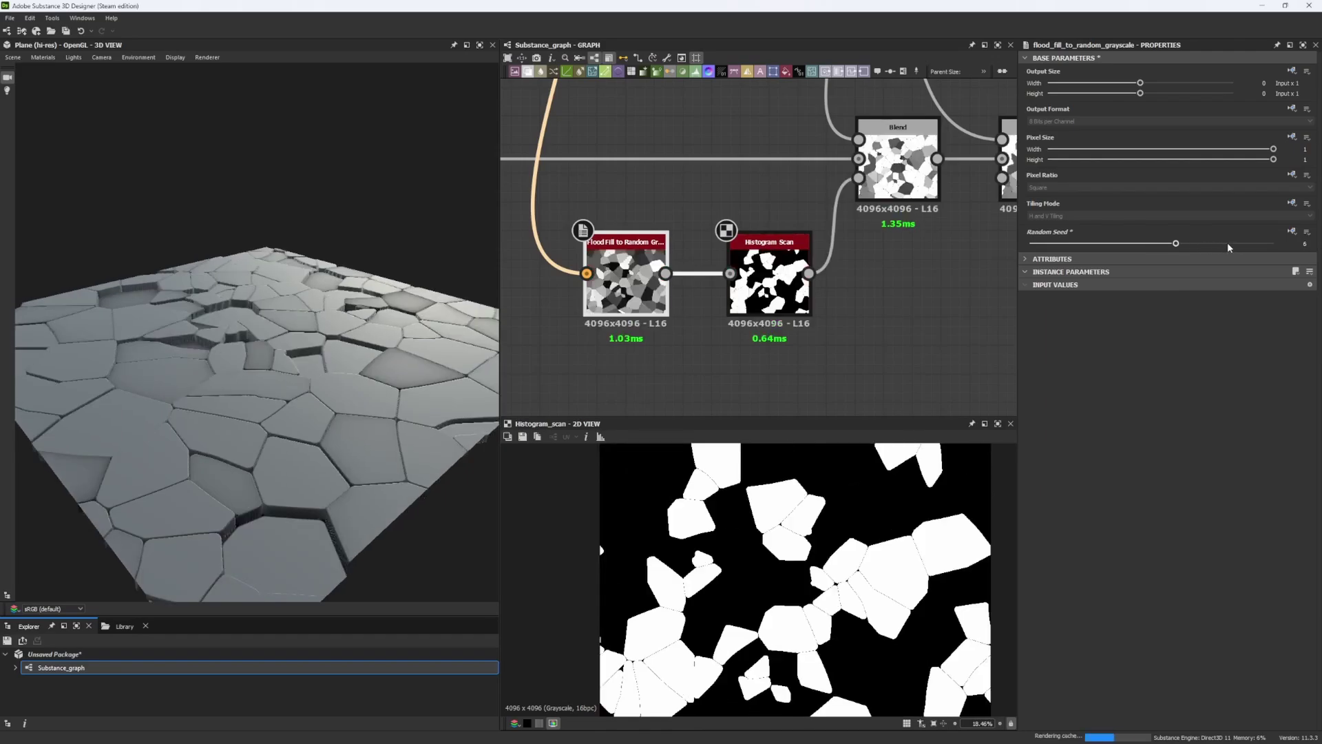
pyautogui.click(1078, 243)
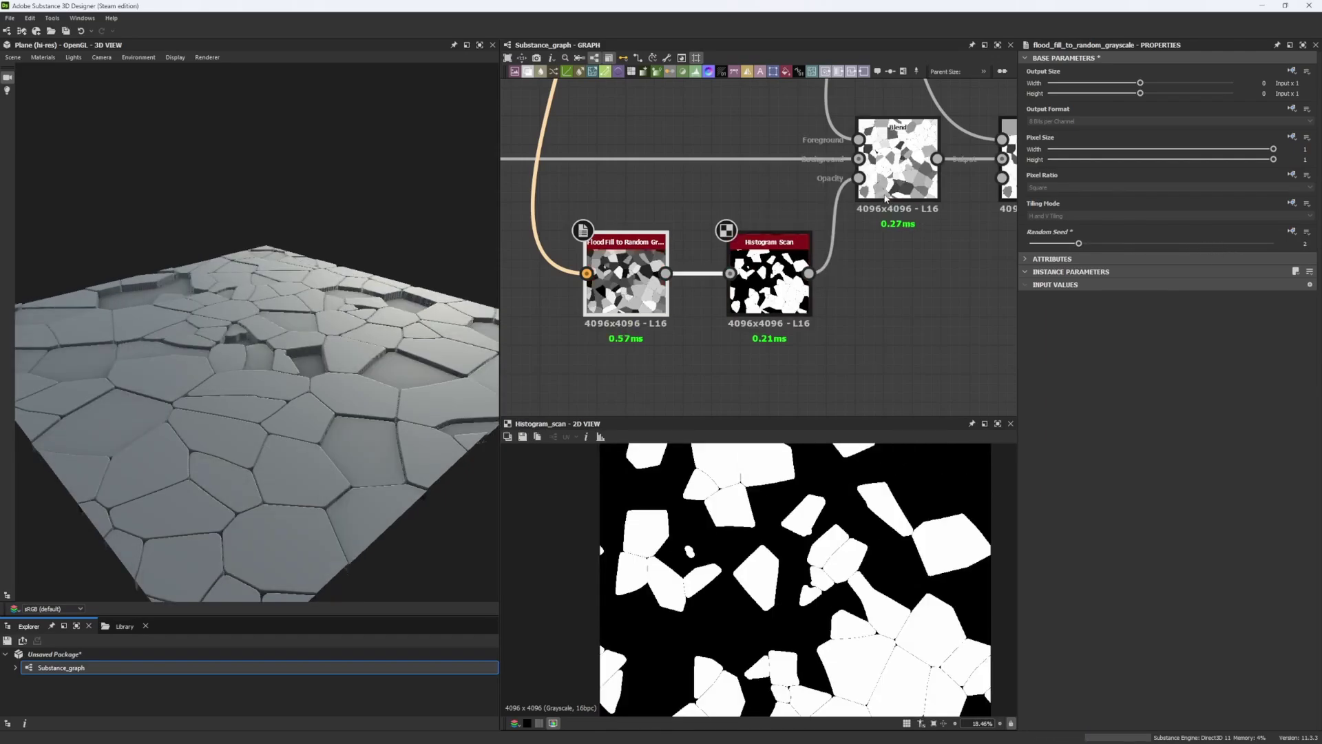
# Step: Delete the Flood Fill to Random Grayscale and Histogram Scan pair that masks the first Blend
pyautogui.scroll(-2, 660, 213)
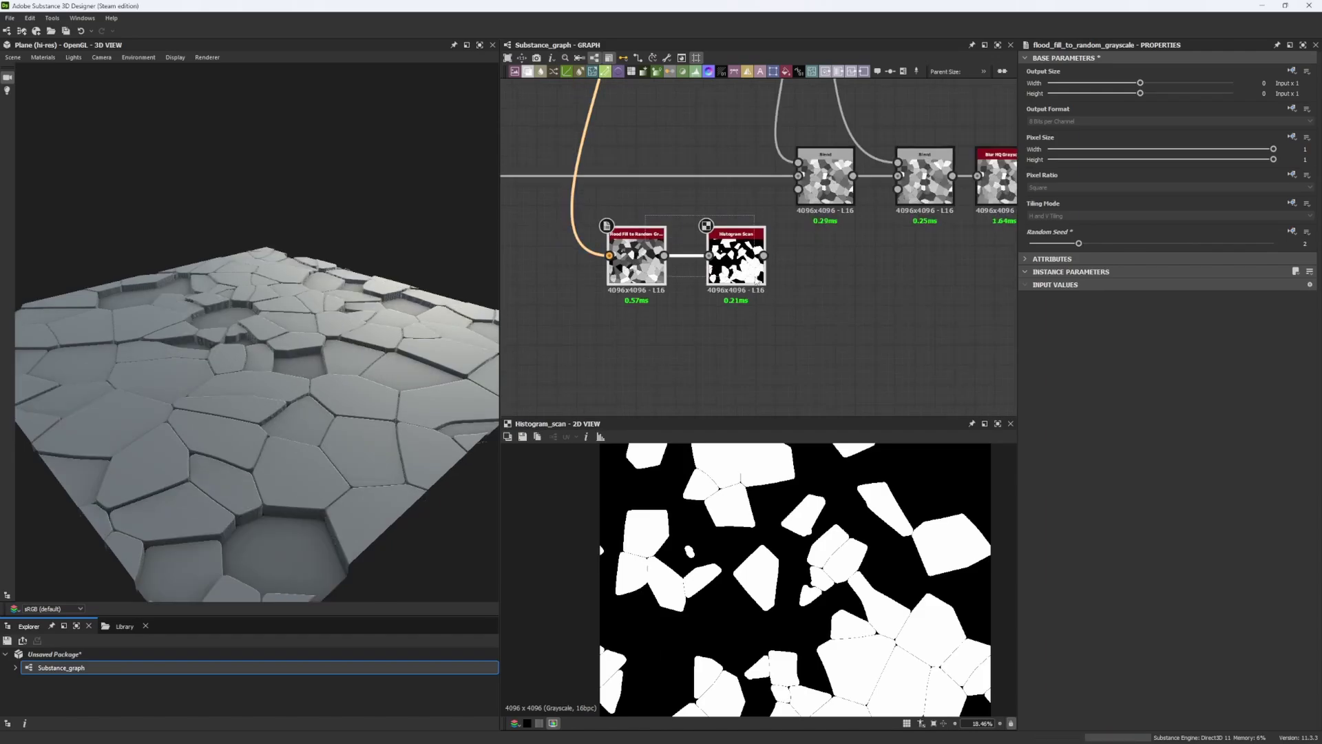
pyautogui.moveTo(755, 278); pyautogui.dragTo(752, 280)
pyautogui.press('Delete')
# Step: Preview the Flood Fill to Gradient node and set its angle variation to 1
pyautogui.moveTo(685, 84); pyautogui.dragTo(717, 253, button='middle')
pyautogui.moveTo(717, 253); pyautogui.dragTo(709, 271, button='middle')
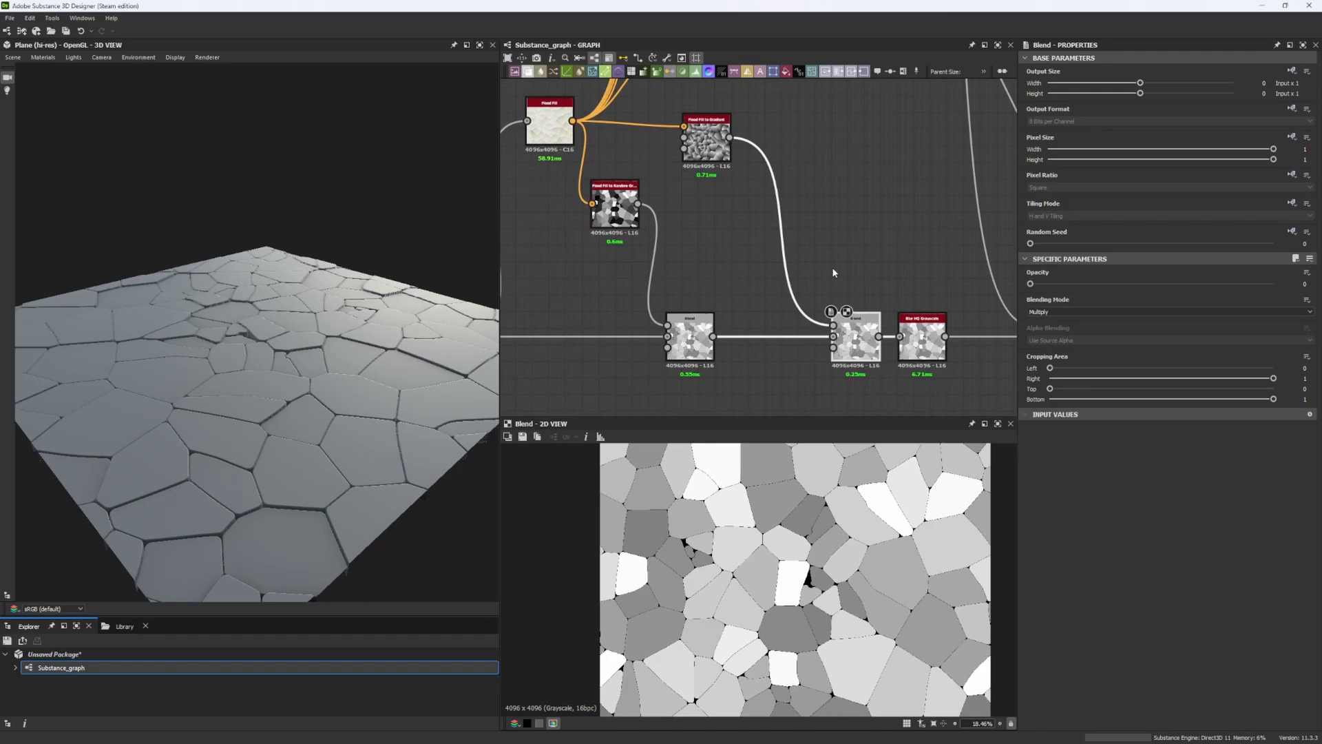
pyautogui.moveTo(832, 270); pyautogui.dragTo(854, 264, button='middle')
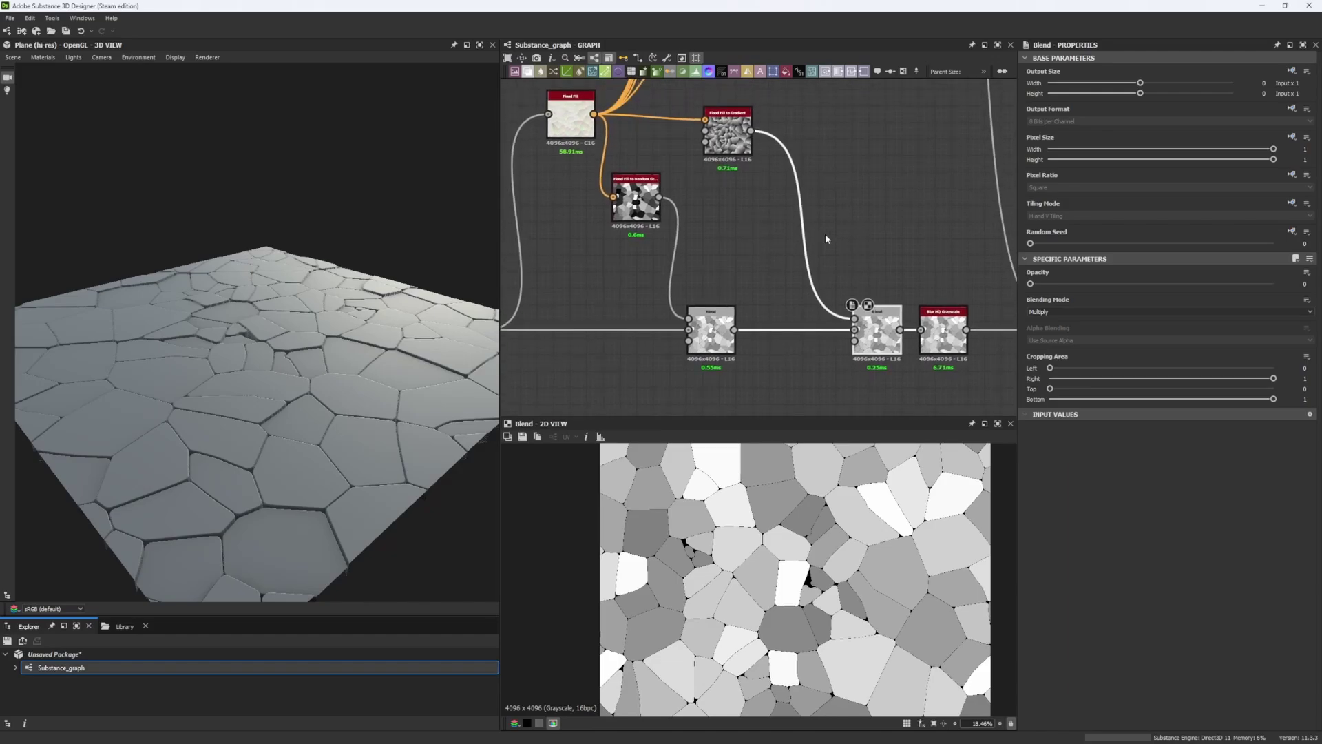
pyautogui.doubleClick(730, 147)
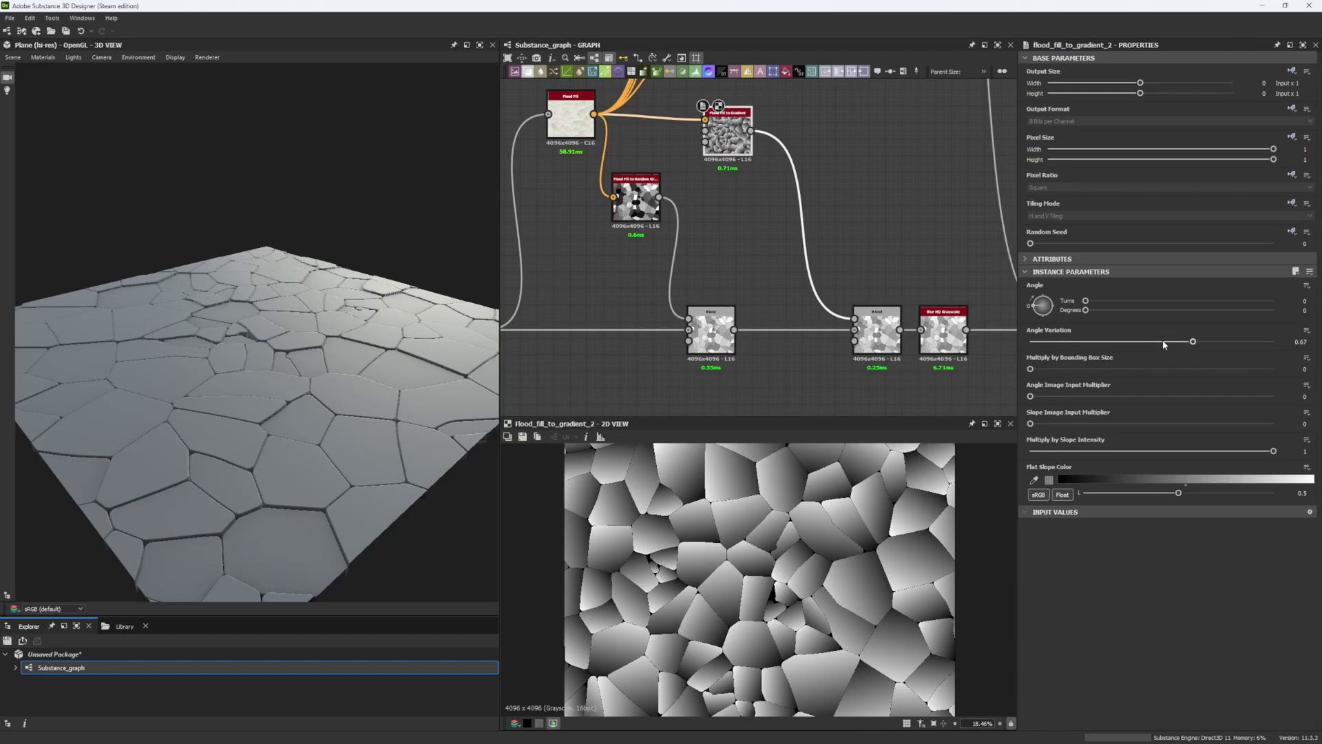
pyautogui.moveTo(1193, 341); pyautogui.dragTo(1275, 342)
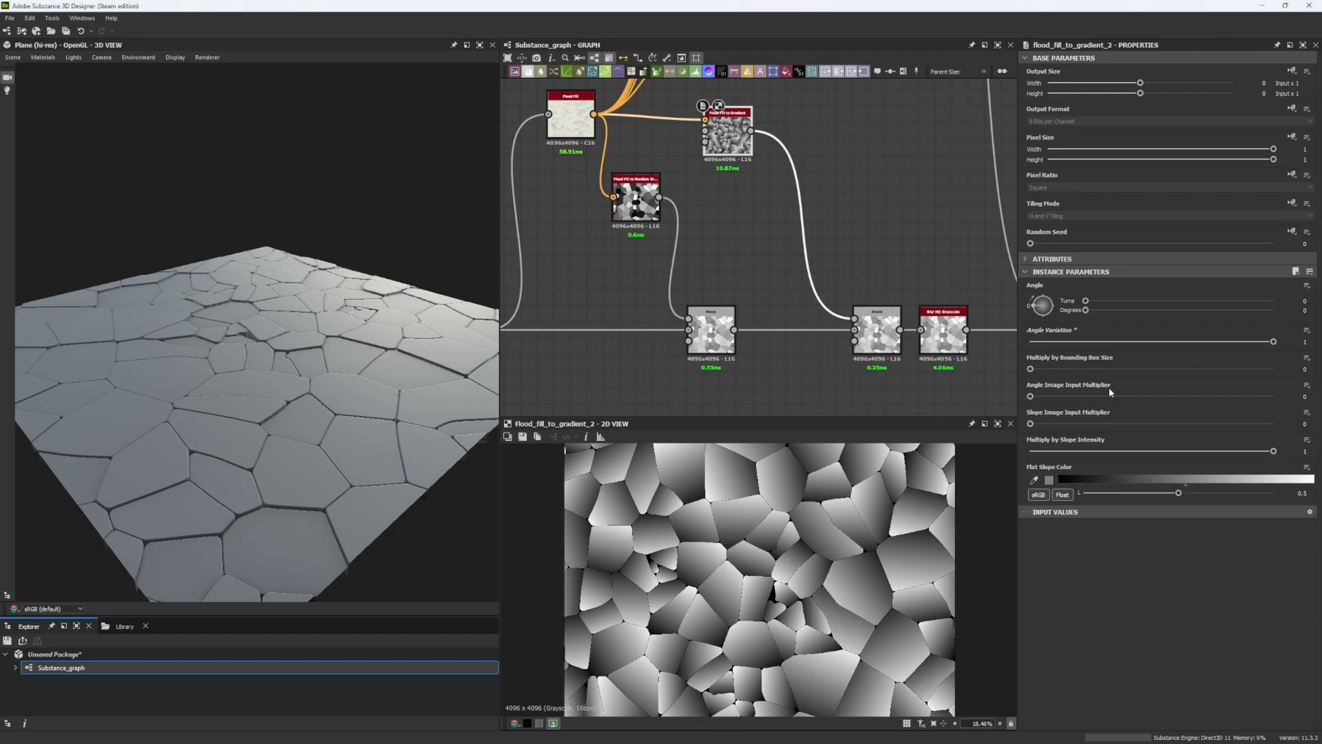
# Step: Move the Multiply Blend fed by Flood Fill to Gradient closer to the first Blend and set its opacity to 0.5
pyautogui.moveTo(883, 257); pyautogui.dragTo(827, 281, button='middle')
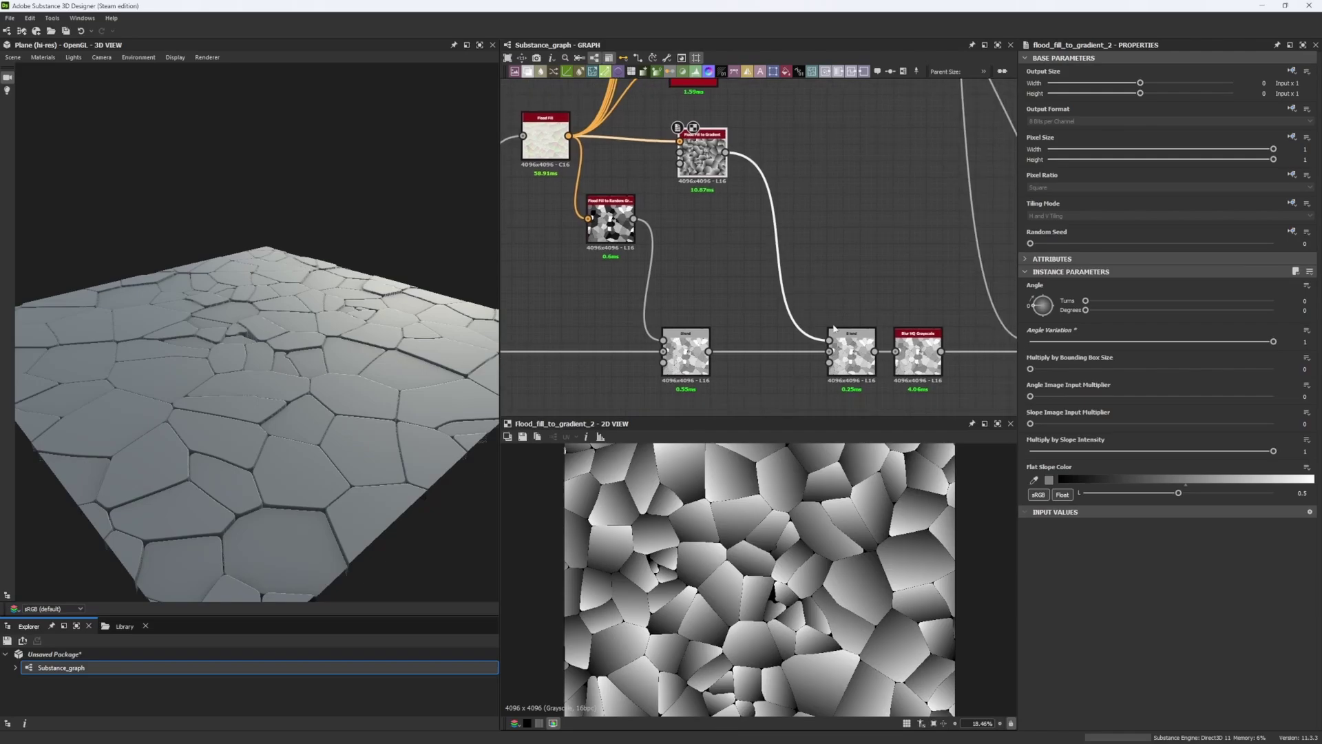
pyautogui.moveTo(852, 348); pyautogui.dragTo(802, 348)
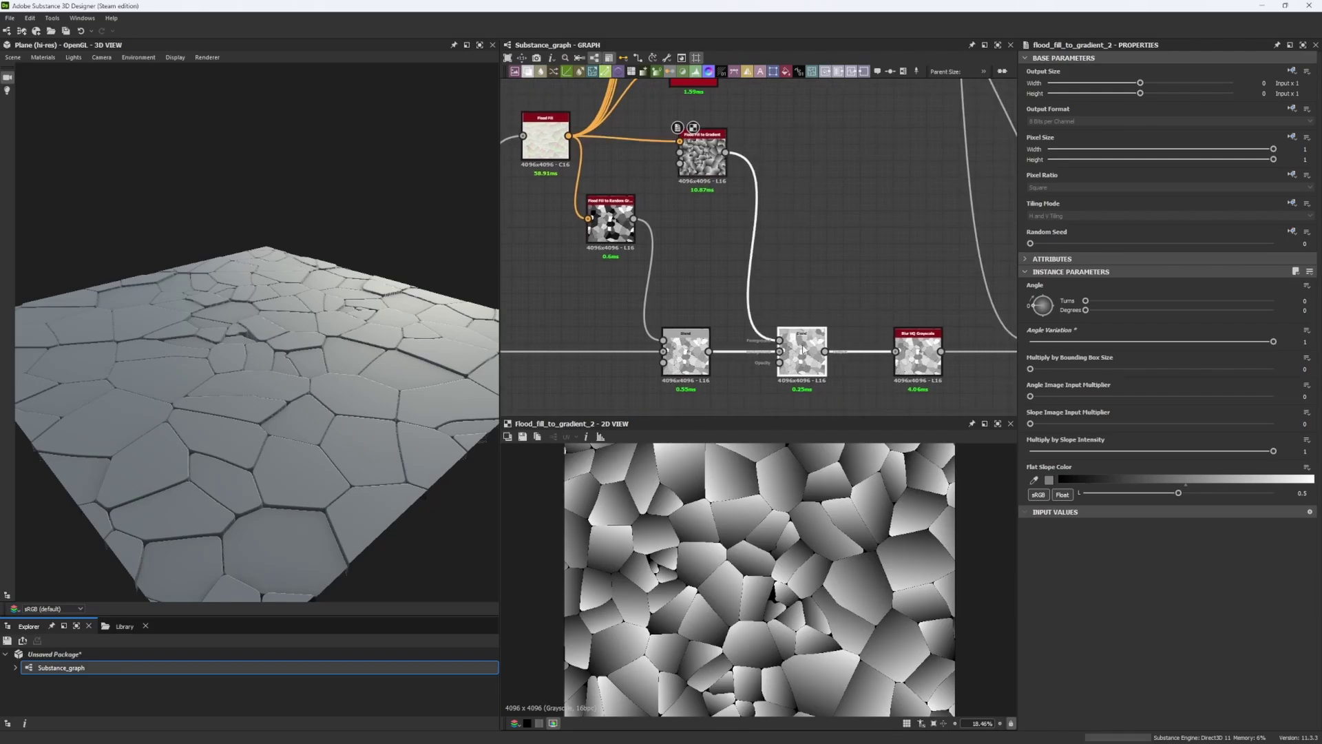
pyautogui.click(802, 348)
pyautogui.click(1068, 284)
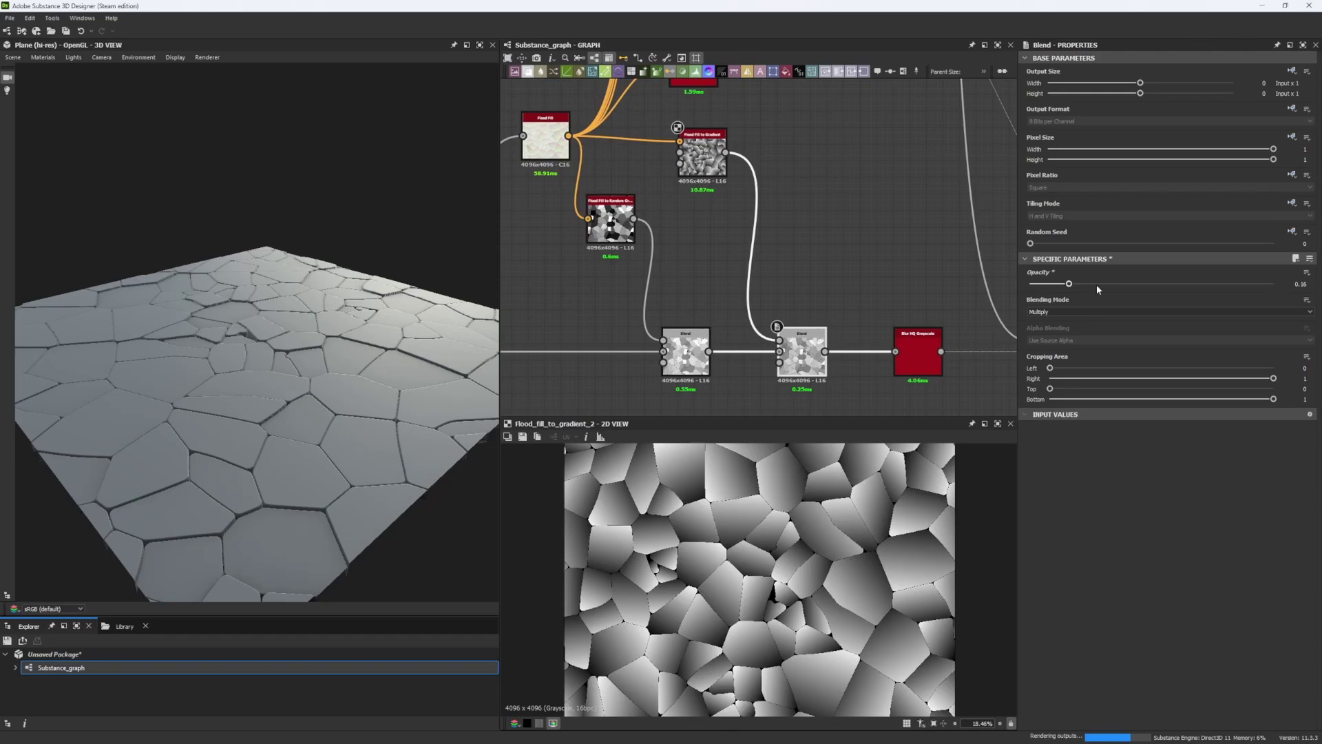
pyautogui.click(1104, 285)
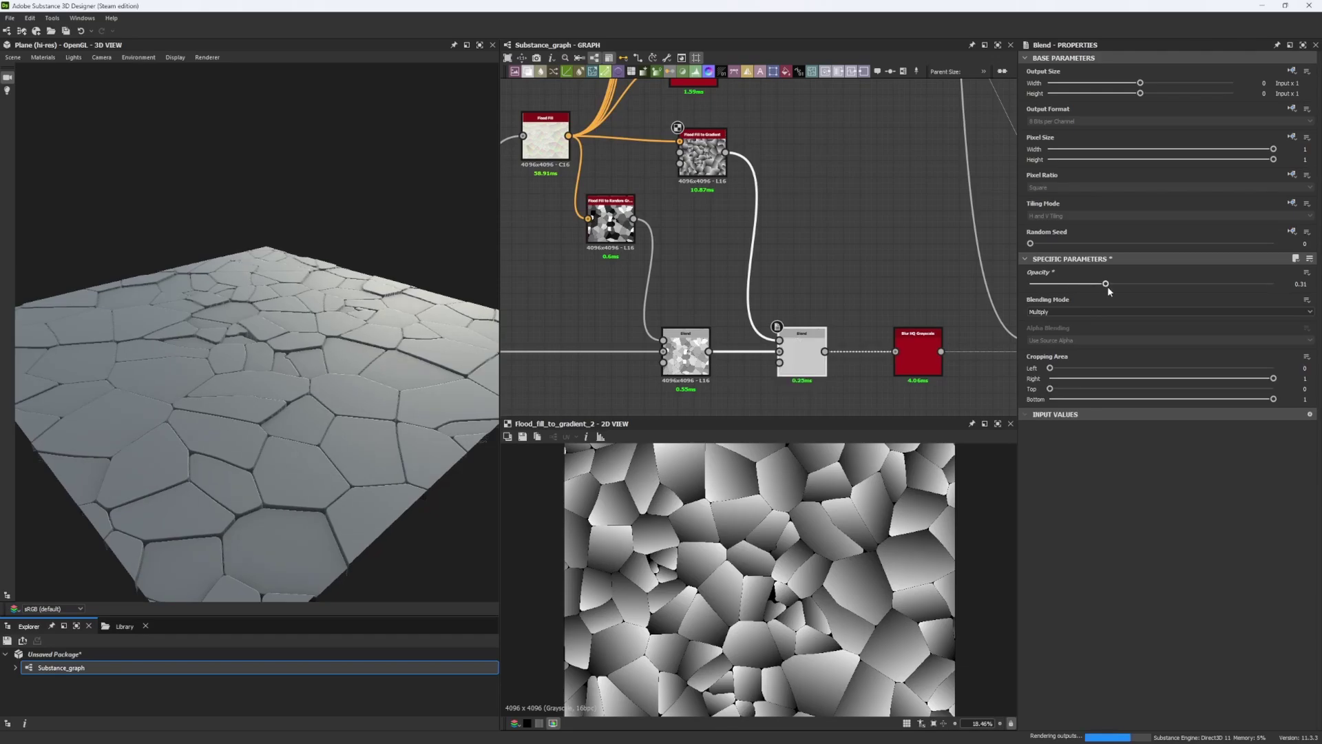
pyautogui.click(1148, 284)
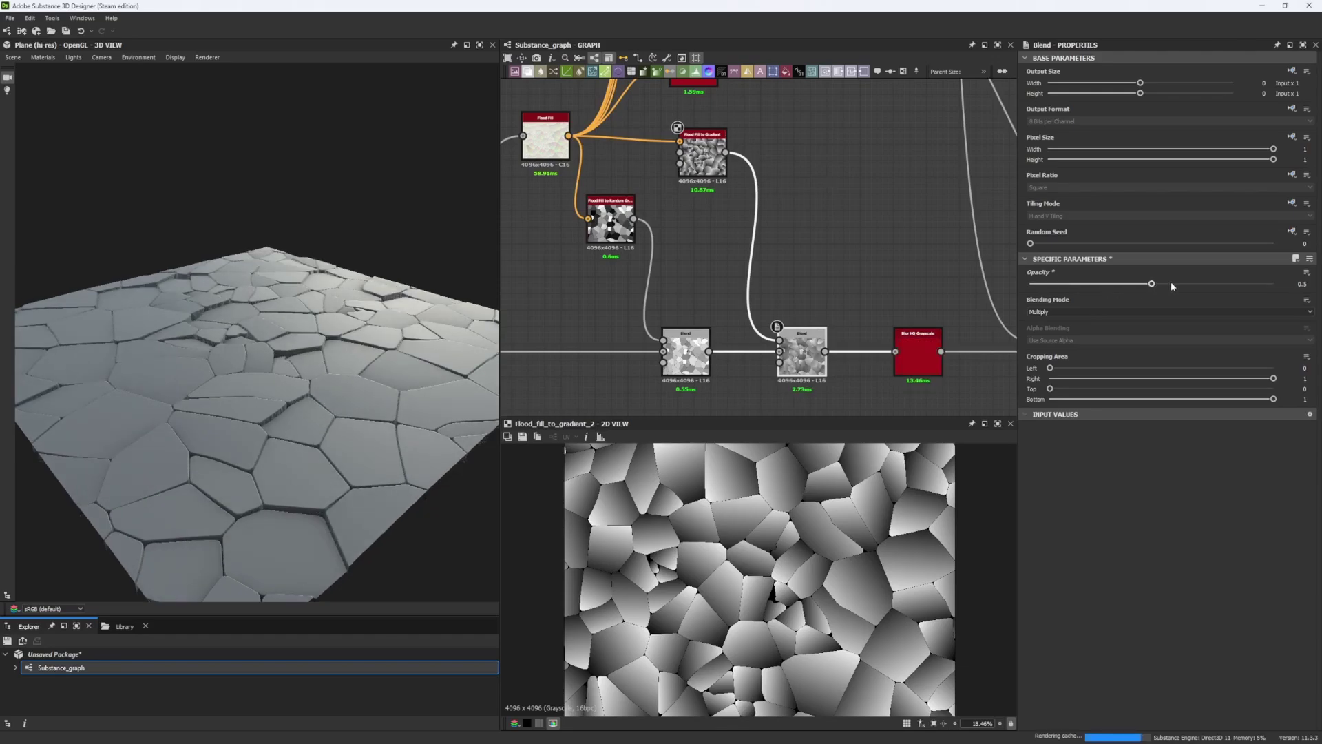
# Step: Set the opacity of the Multiply Blend fed by Flood Fill to Gradient to 0.58 and check the stones in 3D
pyautogui.click(1173, 284)
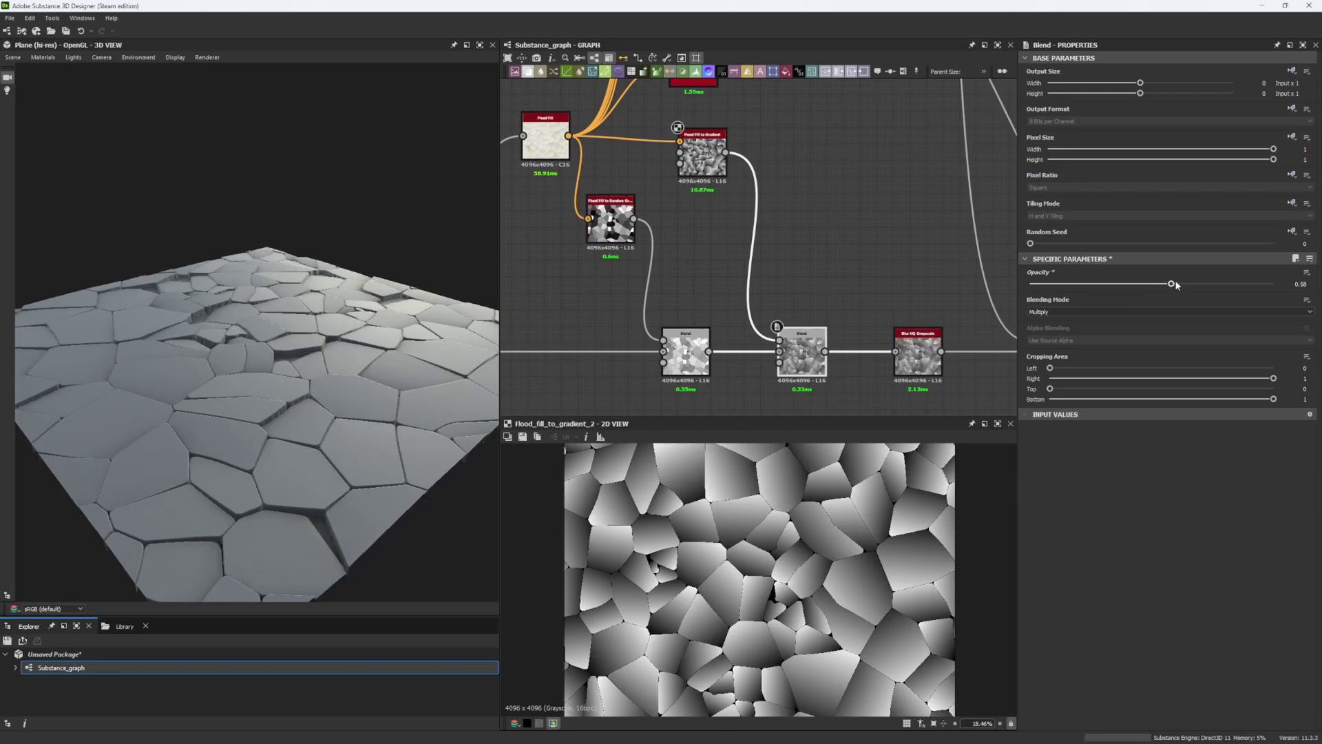
pyautogui.keyDown('ctrl'); pyautogui.keyDown('shift'); pyautogui.moveTo(351, 335); pyautogui.dragTo(406, 287); pyautogui.keyUp('shift'); pyautogui.keyUp('ctrl')
pyautogui.scroll(3, 407, 286)
pyautogui.moveTo(345, 321); pyautogui.dragTo(429, 377)
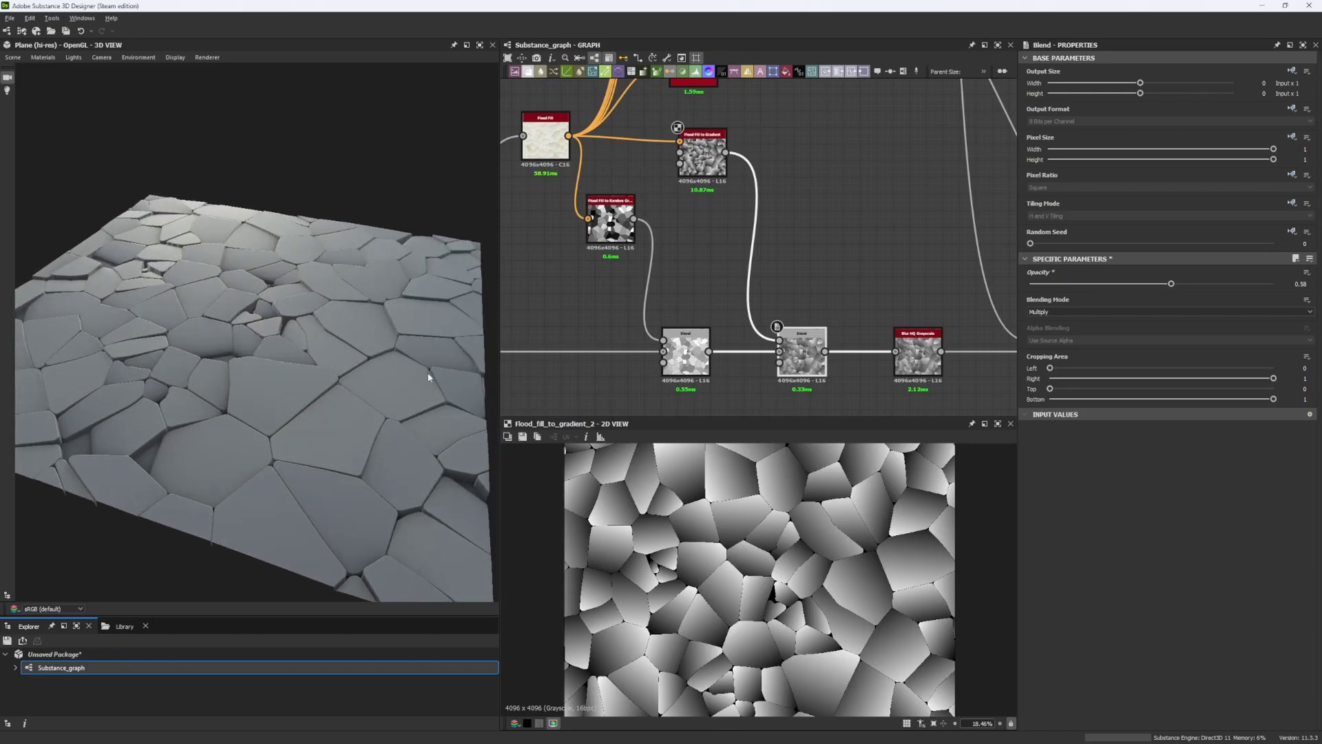
# Step: Preview the Auto Levels node and move it and the Levels node down into line at the end of the main chain
pyautogui.scroll(-5, 749, 238)
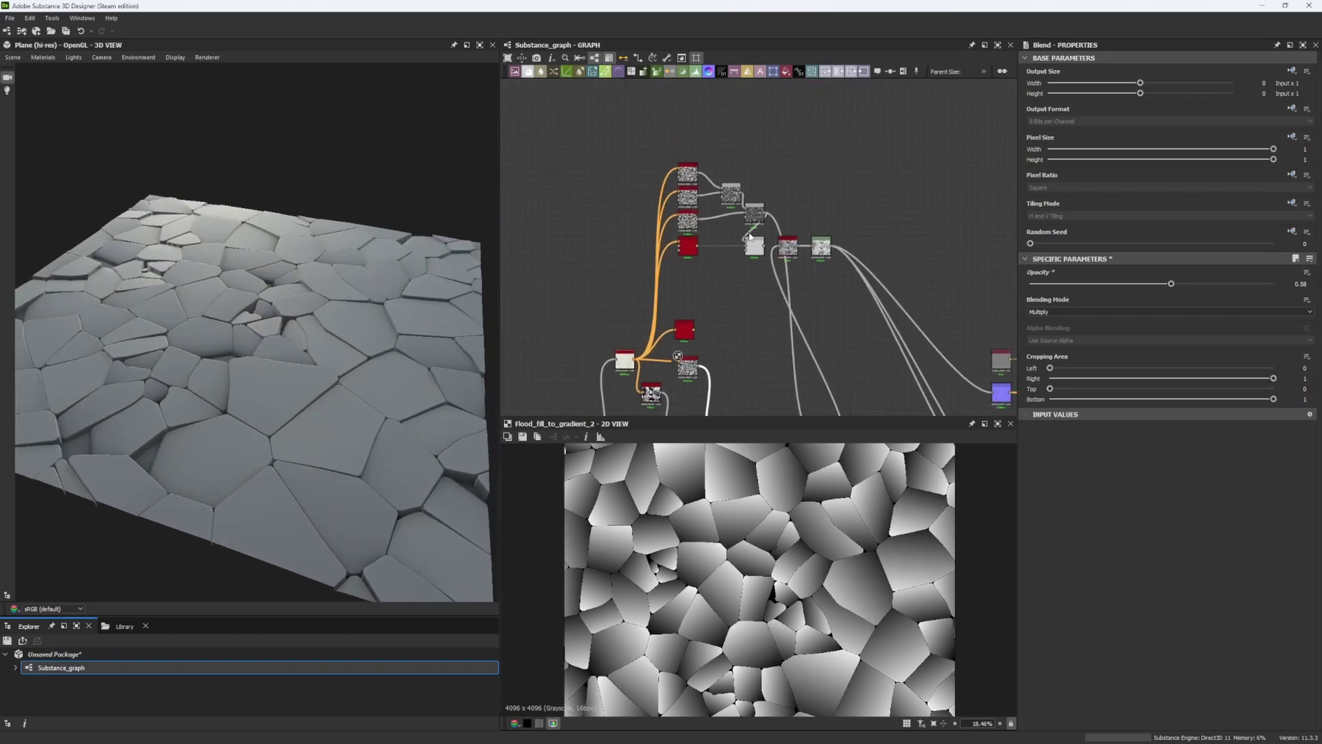
pyautogui.scroll(1, 749, 238)
pyautogui.doubleClick(797, 249)
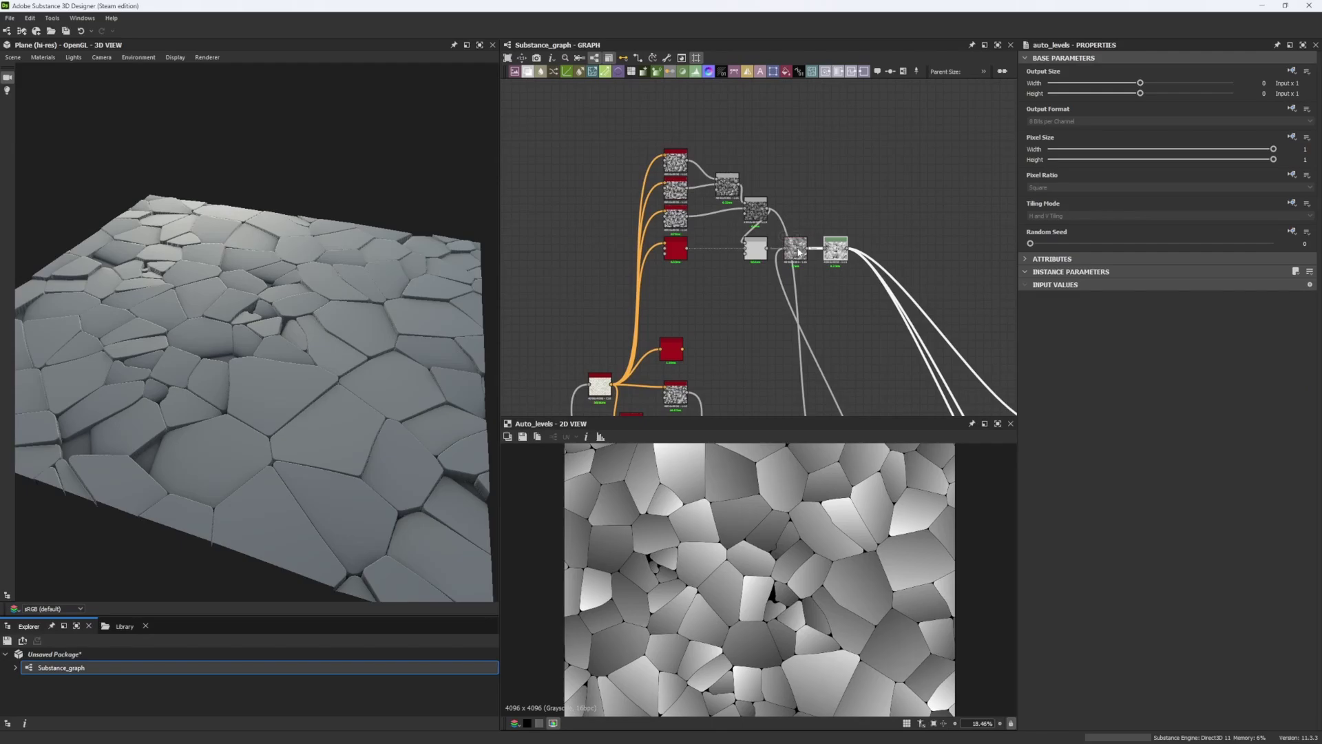
pyautogui.moveTo(799, 251); pyautogui.dragTo(879, 381)
pyautogui.moveTo(837, 148); pyautogui.dragTo(925, 375)
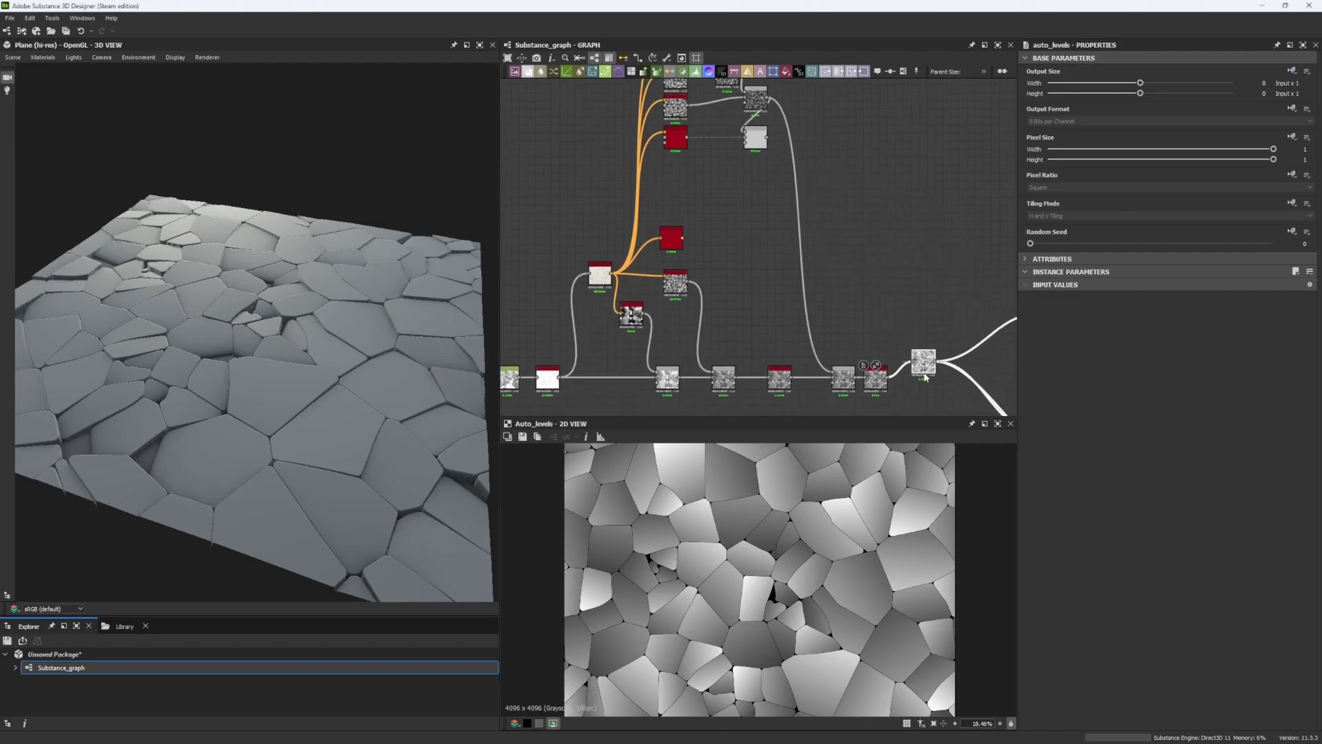
# Step: Preview the four stacked Flood Fill to Gradient nodes one by one to compare their slope directions
pyautogui.scroll(5, 773, 207)
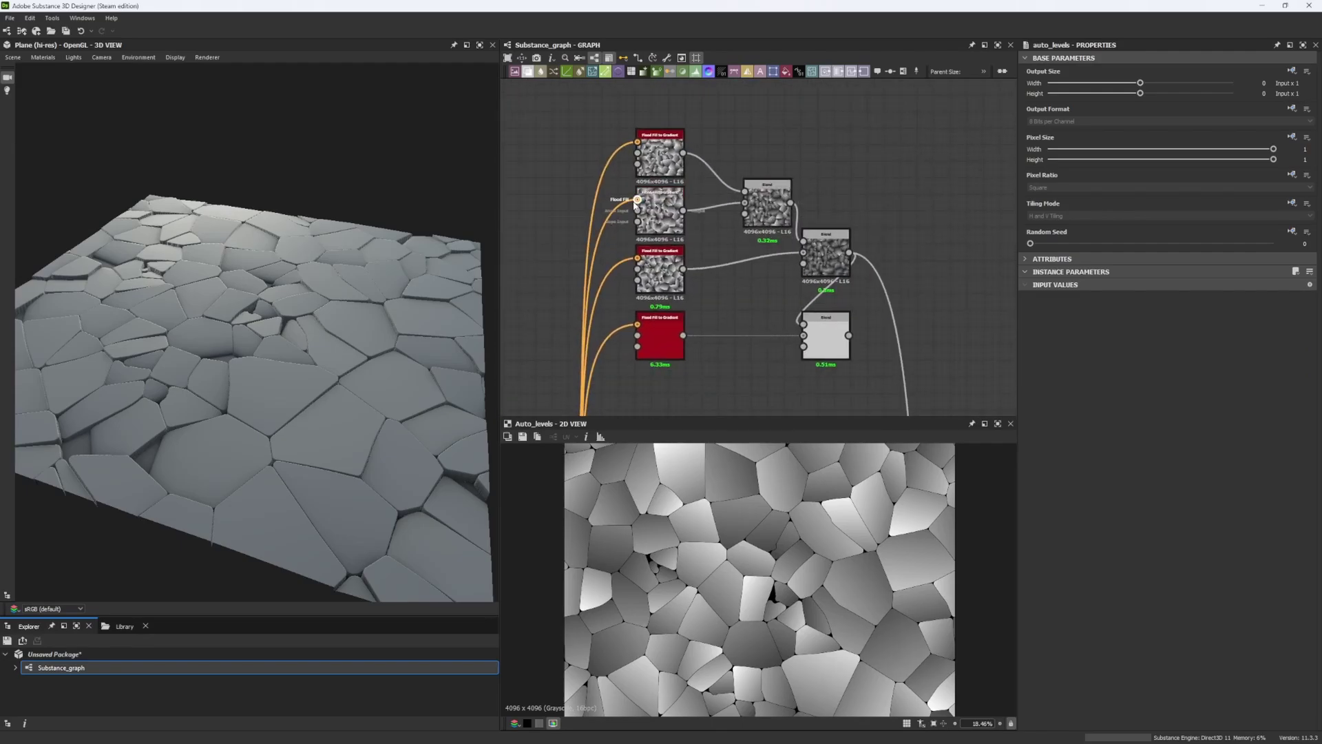
pyautogui.doubleClick(654, 165)
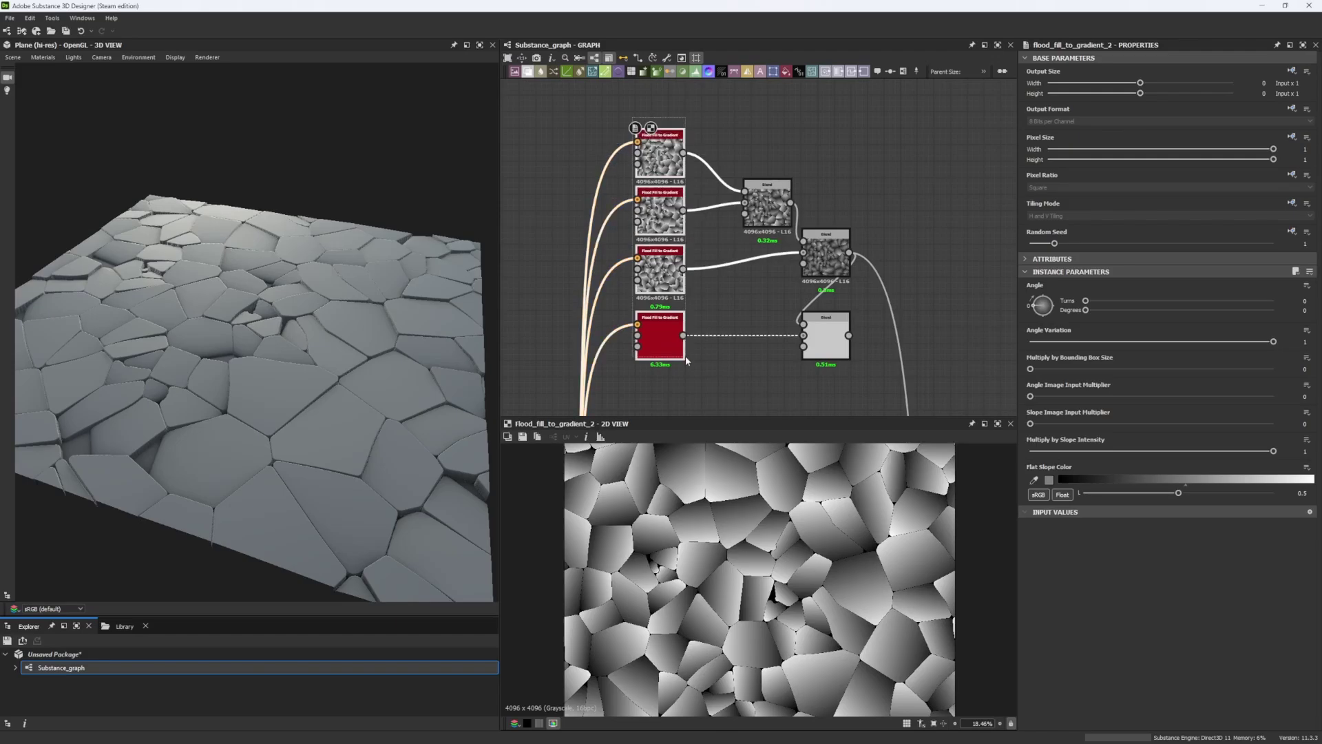
pyautogui.doubleClick(660, 216)
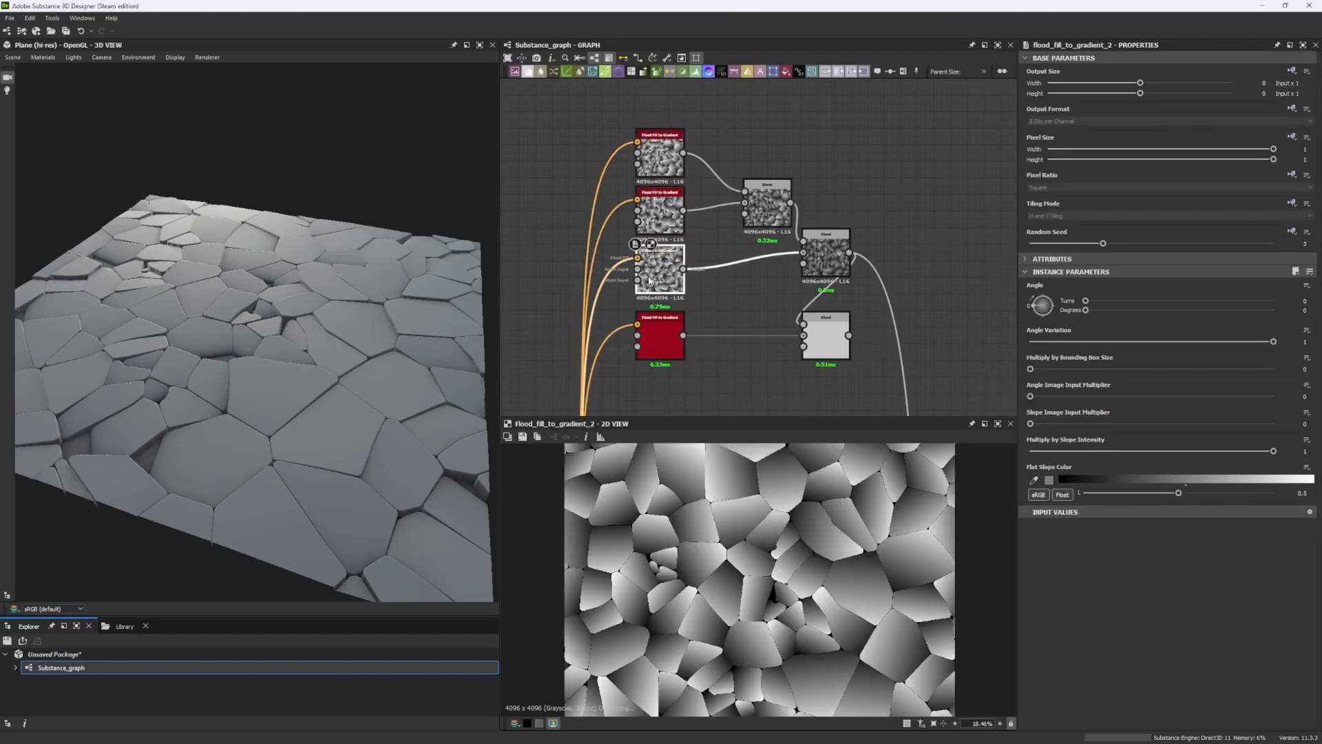
pyautogui.doubleClick(659, 338)
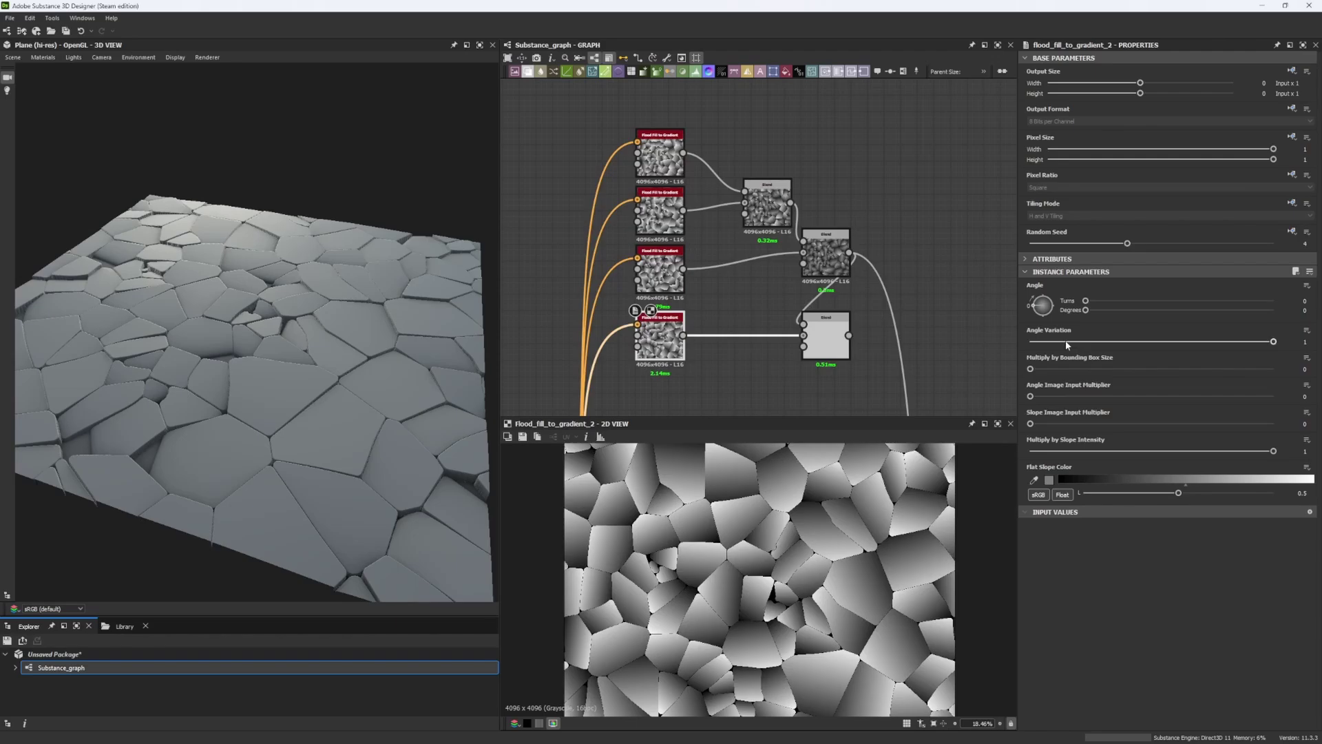
pyautogui.doubleClick(681, 170)
pyautogui.doubleClick(659, 215)
pyautogui.doubleClick(660, 274)
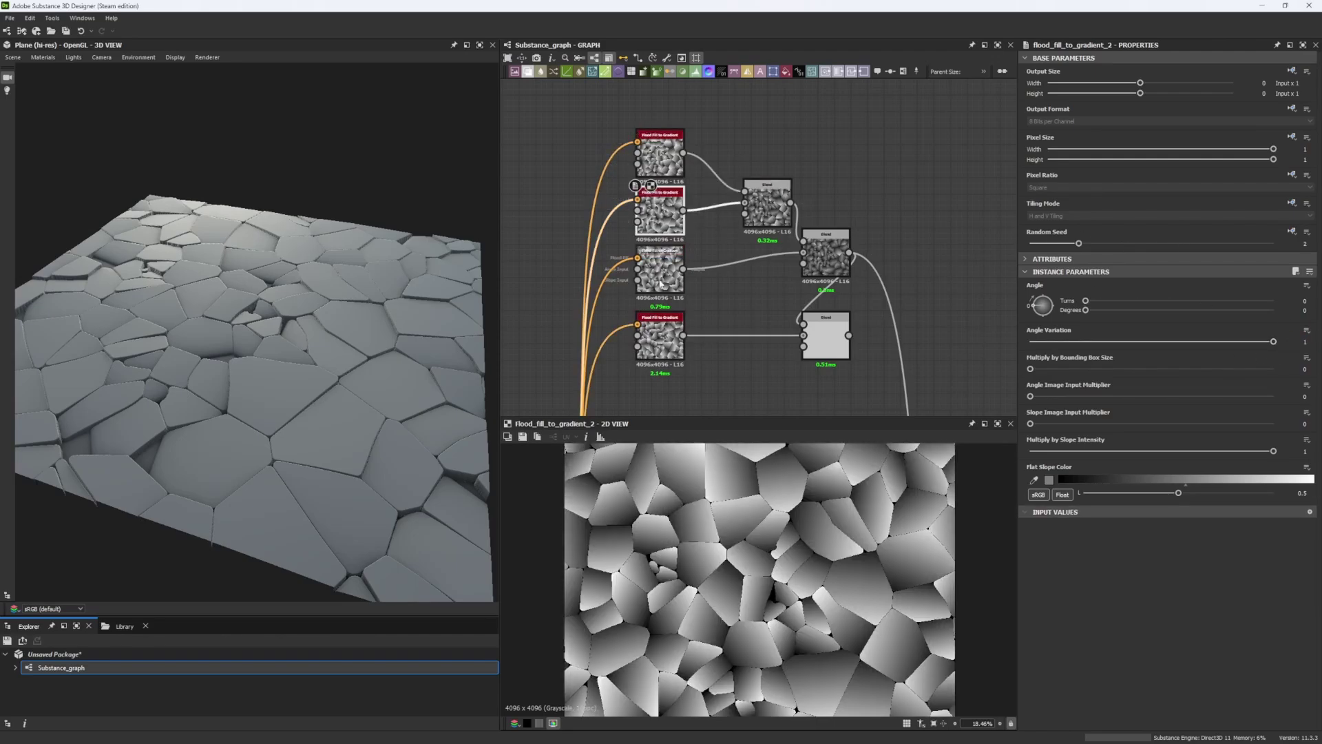
pyautogui.doubleClick(672, 335)
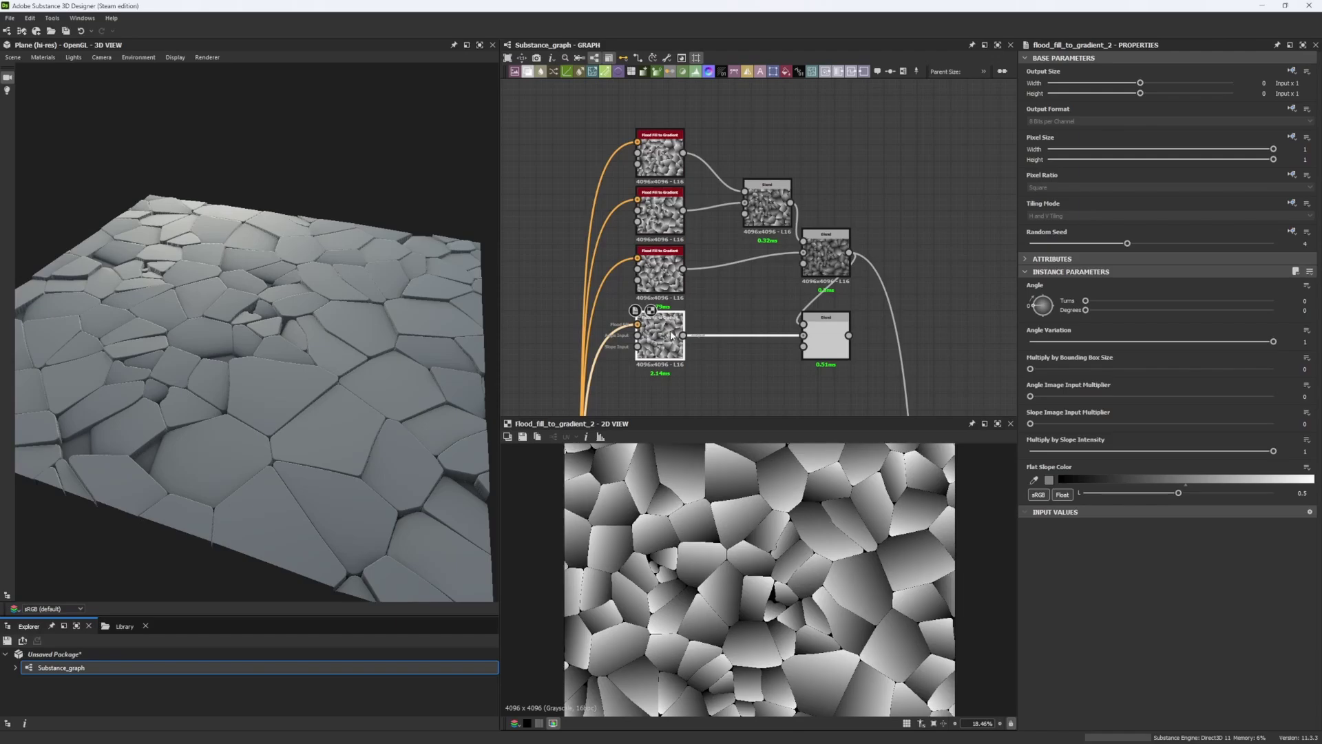
# Step: Preview the Min (Darken) Blends combining the gradients, move the last one aside and feed it into the main chain's Blend
pyautogui.doubleClick(829, 241)
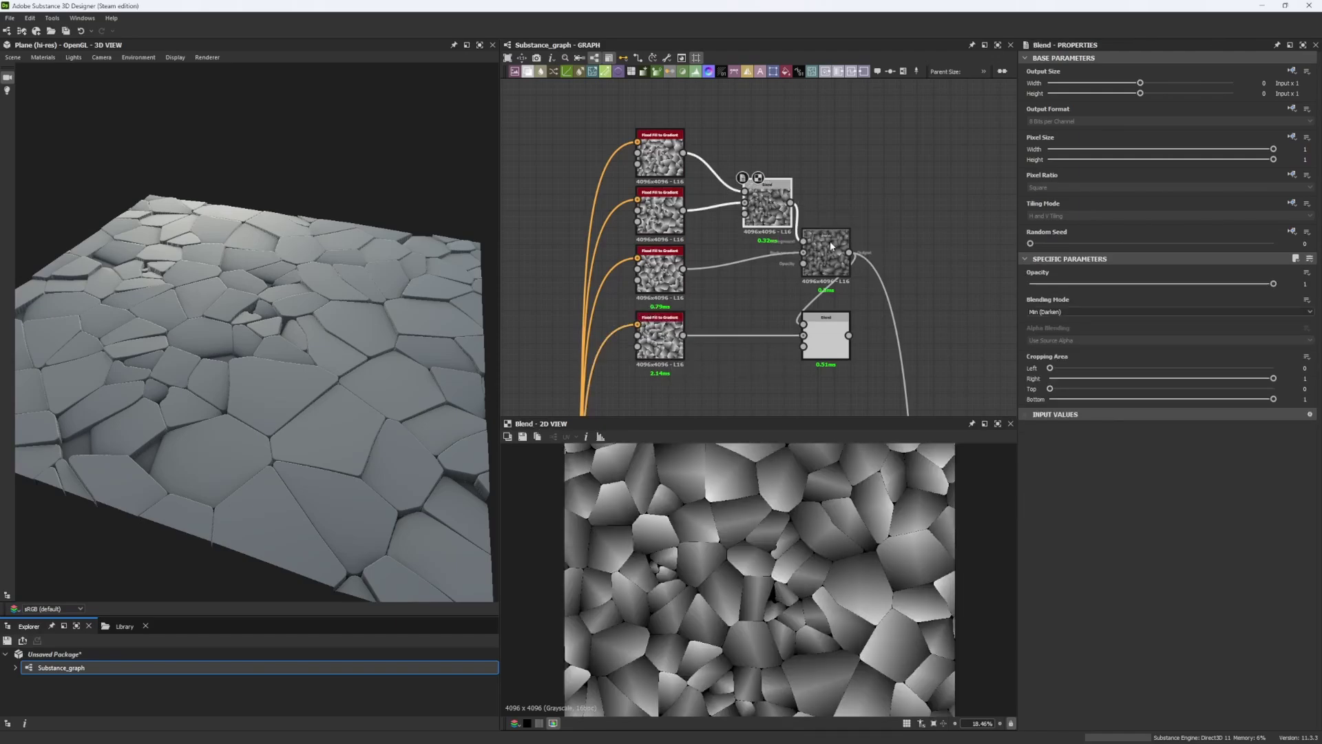
pyautogui.moveTo(830, 320); pyautogui.dragTo(860, 318)
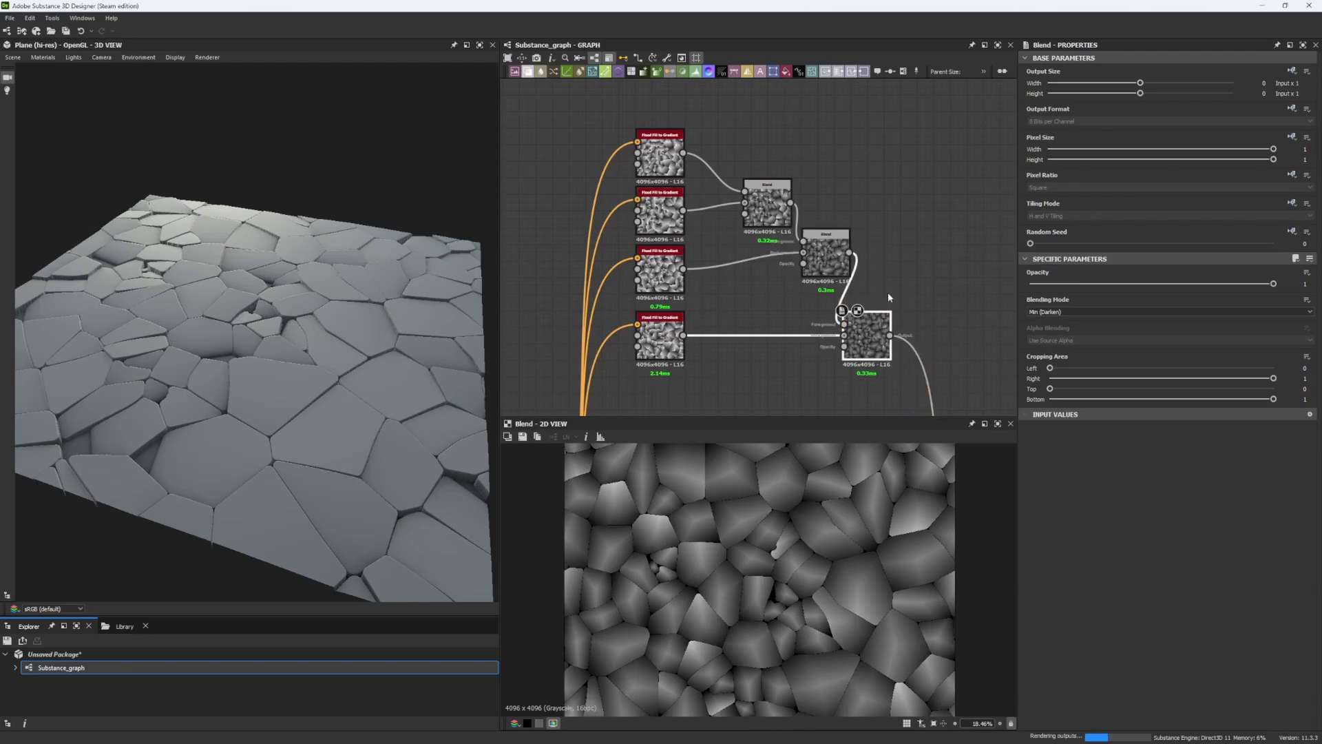
# Step: Try opacities of 0, 0.36, 0.53, 0.64 and 0.83 on the Min (Darken) Blend after Blur HQ Grayscale
pyautogui.moveTo(881, 396); pyautogui.dragTo(805, 247, button='middle')
pyautogui.scroll(-4, 804, 308)
pyautogui.moveTo(785, 400); pyautogui.dragTo(690, 205, button='middle')
pyautogui.scroll(4, 801, 314)
pyautogui.scroll(3, 734, 318)
pyautogui.moveTo(1273, 284); pyautogui.dragTo(1030, 283)
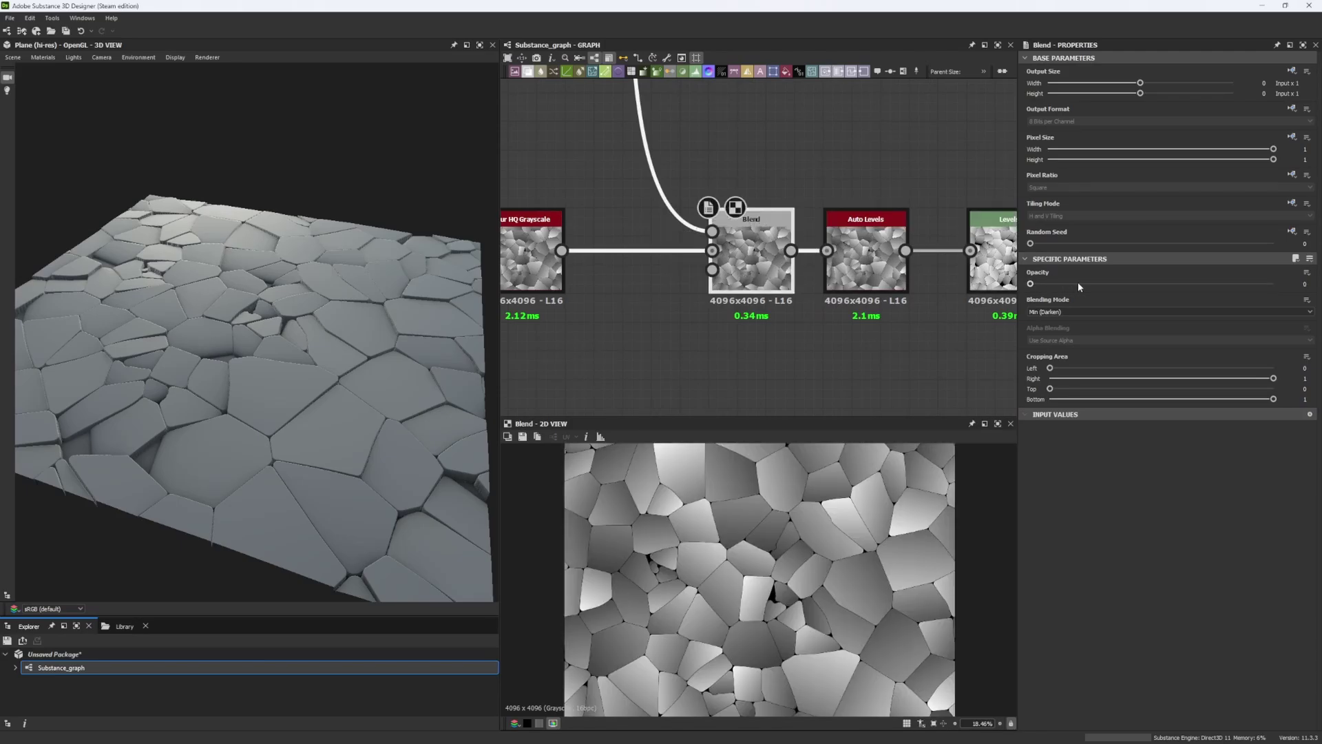
pyautogui.moveTo(666, 313); pyautogui.dragTo(774, 310, button='middle')
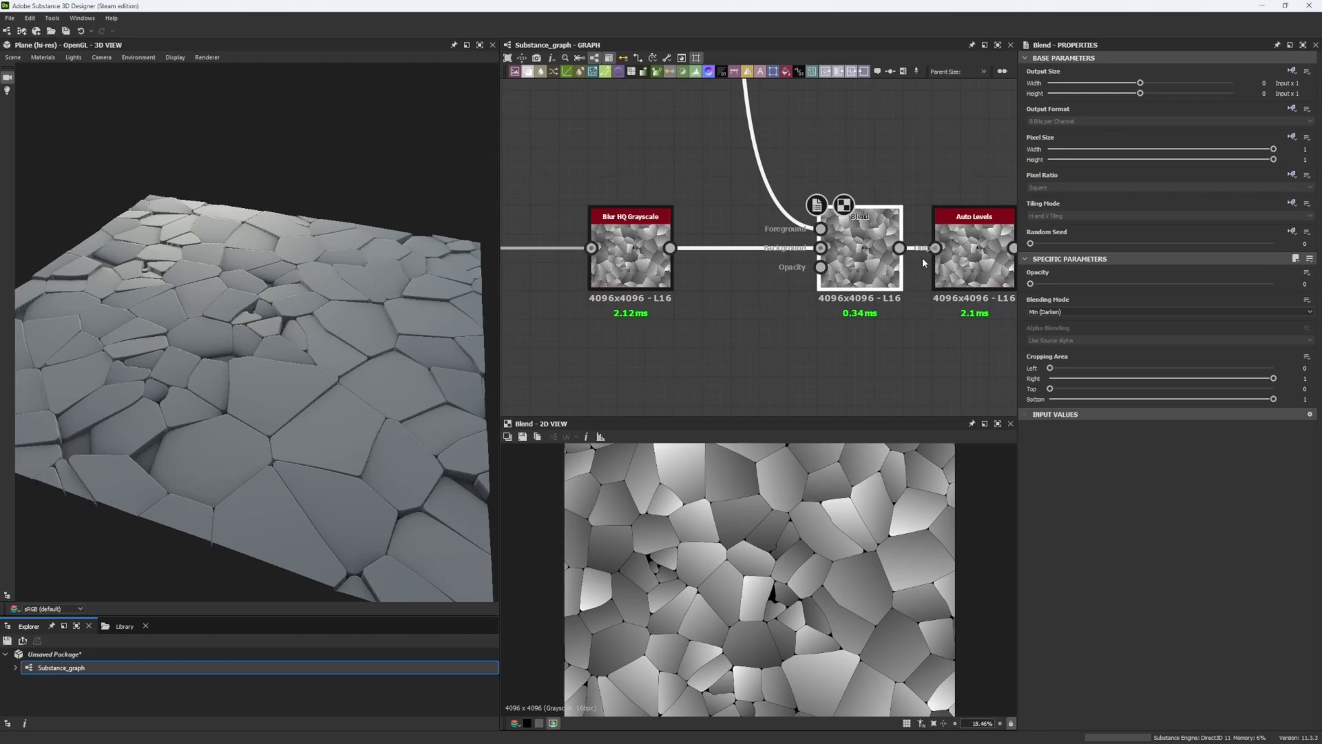
pyautogui.click(1114, 283)
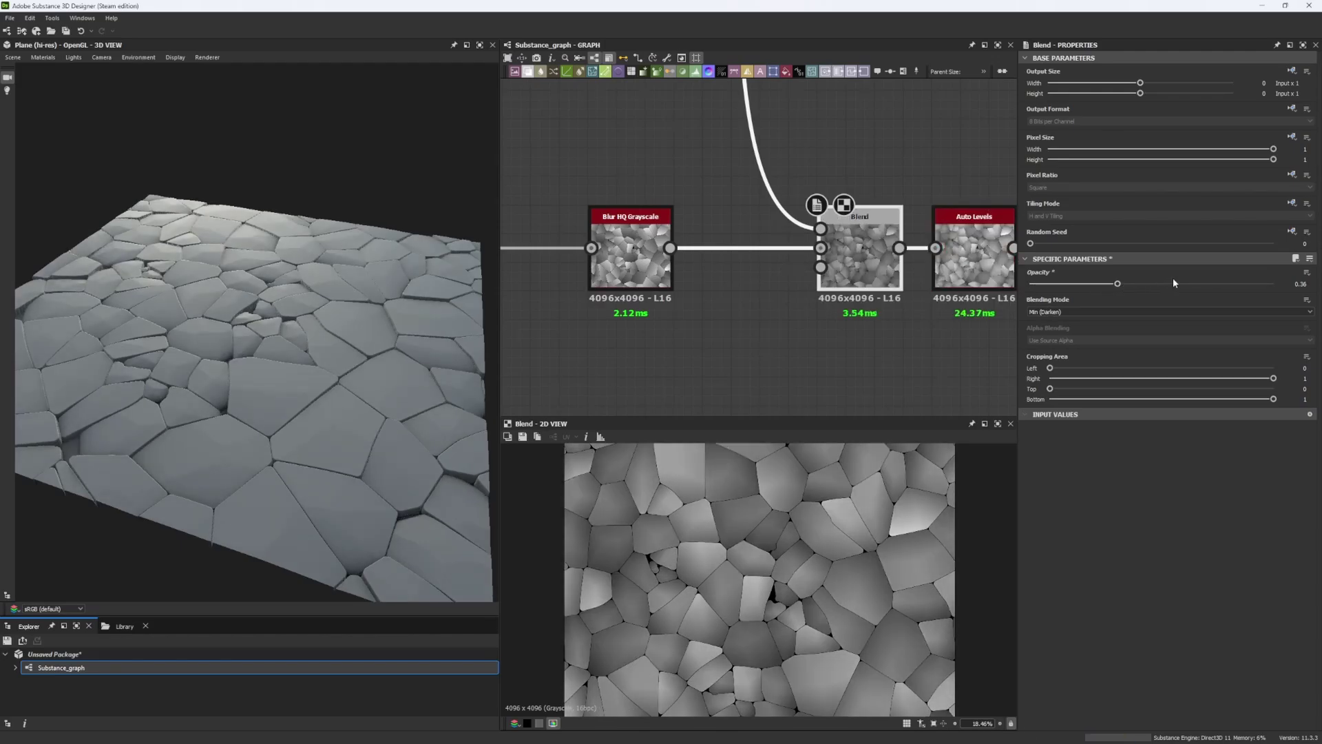
pyautogui.click(1157, 283)
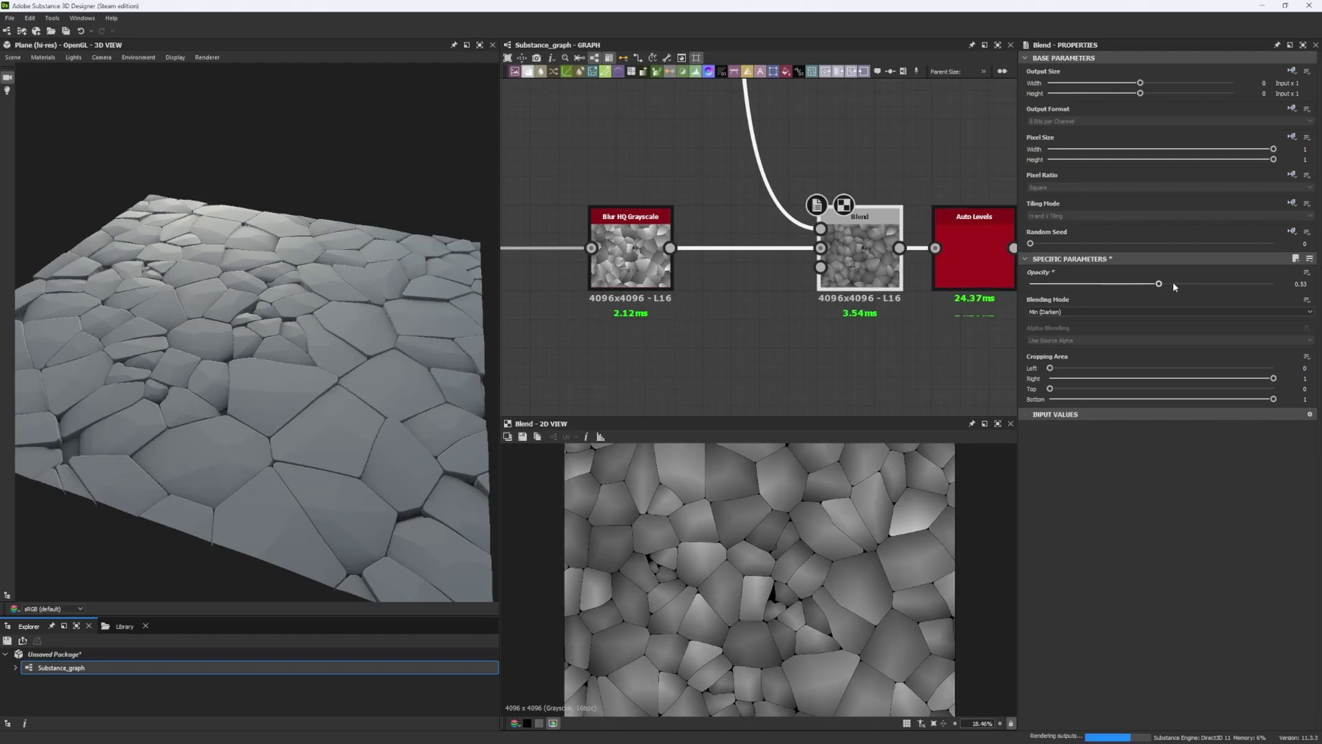
pyautogui.click(1187, 284)
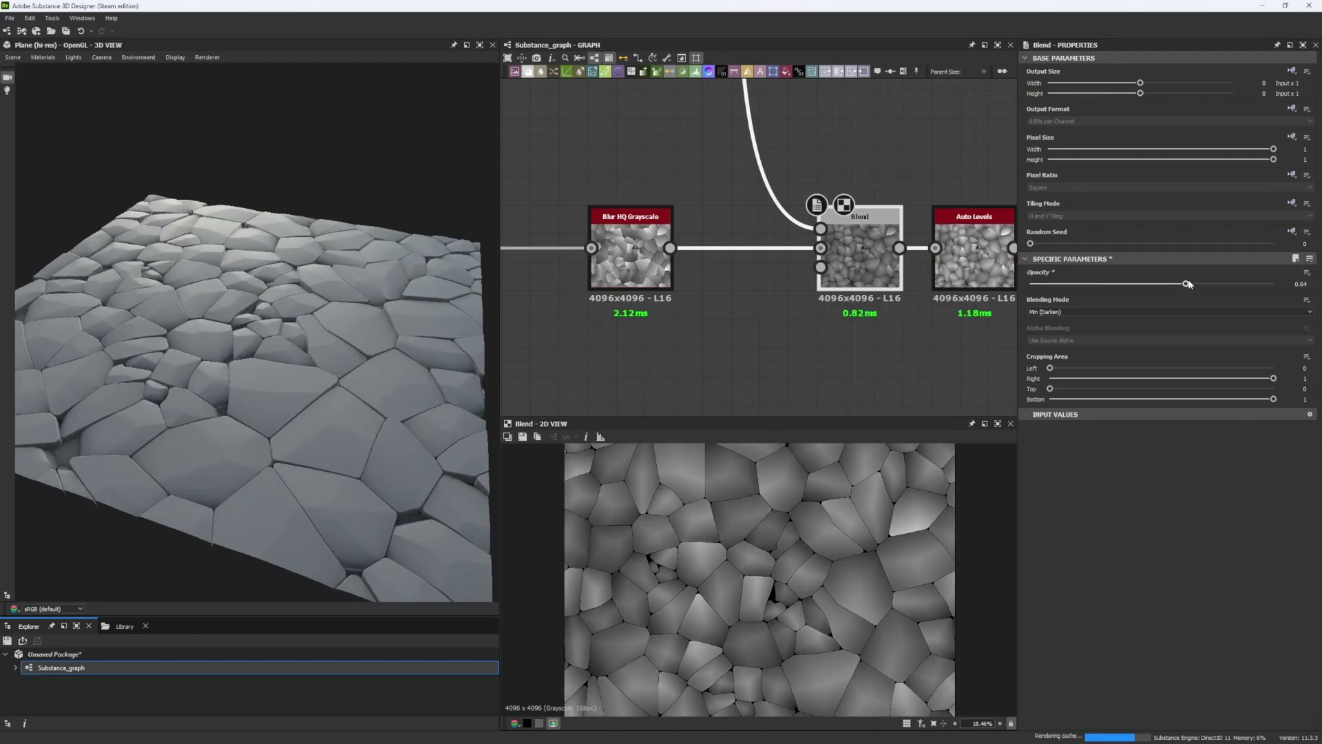
pyautogui.click(1232, 284)
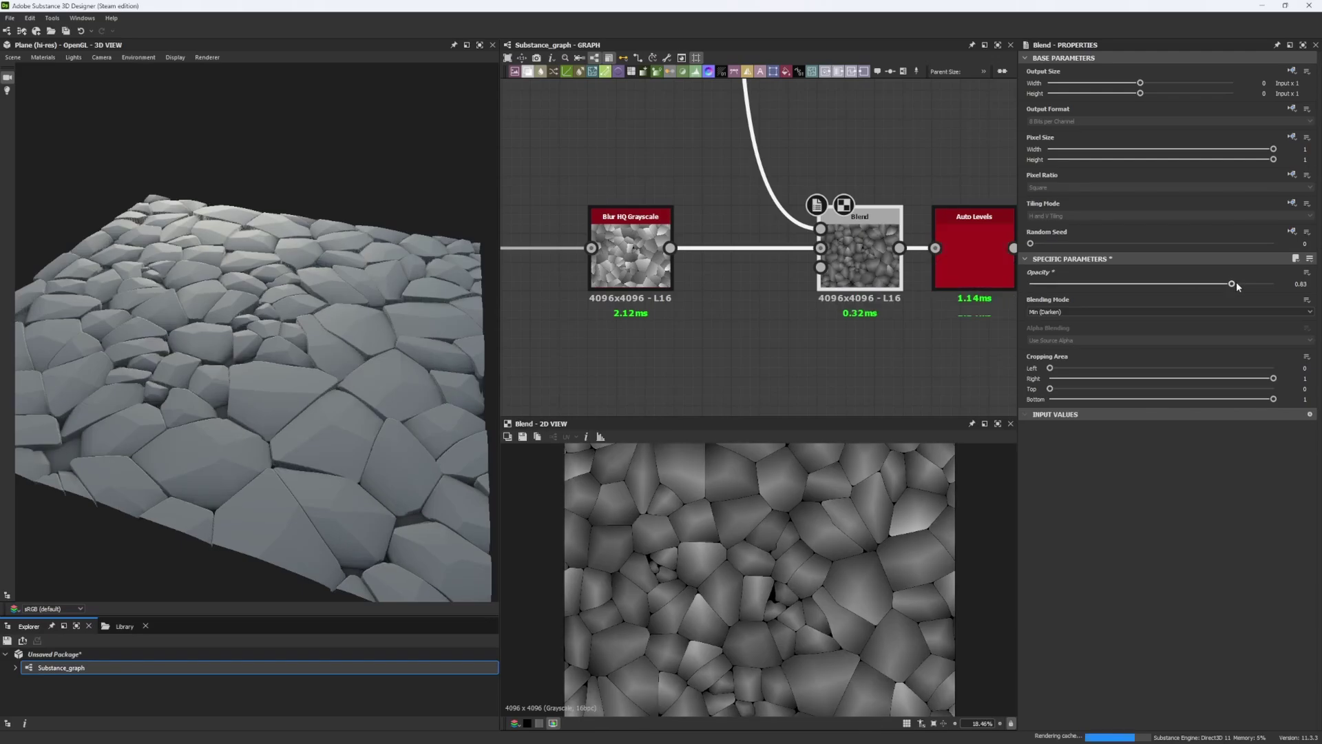
# Step: Set the opacity of the Min (Darken) Blend before Auto Levels to 0.88 and examine the whole stone surface in 3D
pyautogui.moveTo(363, 303); pyautogui.dragTo(450, 299)
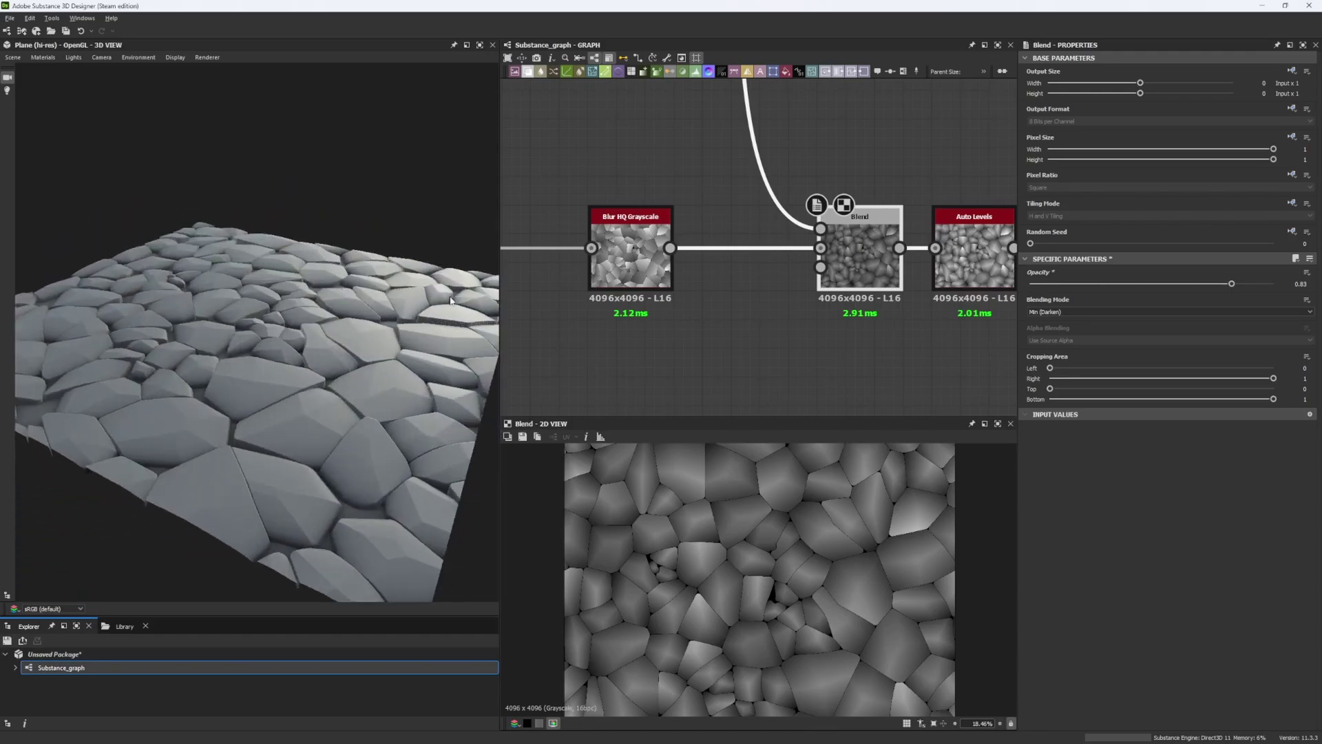
pyautogui.click(1245, 283)
pyautogui.moveTo(372, 292)
pyautogui.mouseDown()
pyautogui.moveTo(280, 213)
pyautogui.moveTo(310, 343)
pyautogui.moveTo(274, 324)
pyautogui.moveTo(303, 421)
pyautogui.moveTo(365, 375)
pyautogui.moveTo(281, 372)
pyautogui.moveTo(315, 383)
pyautogui.mouseUp()
pyautogui.scroll(-4, 289, 236)
pyautogui.moveTo(290, 237); pyautogui.dragTo(297, 307)
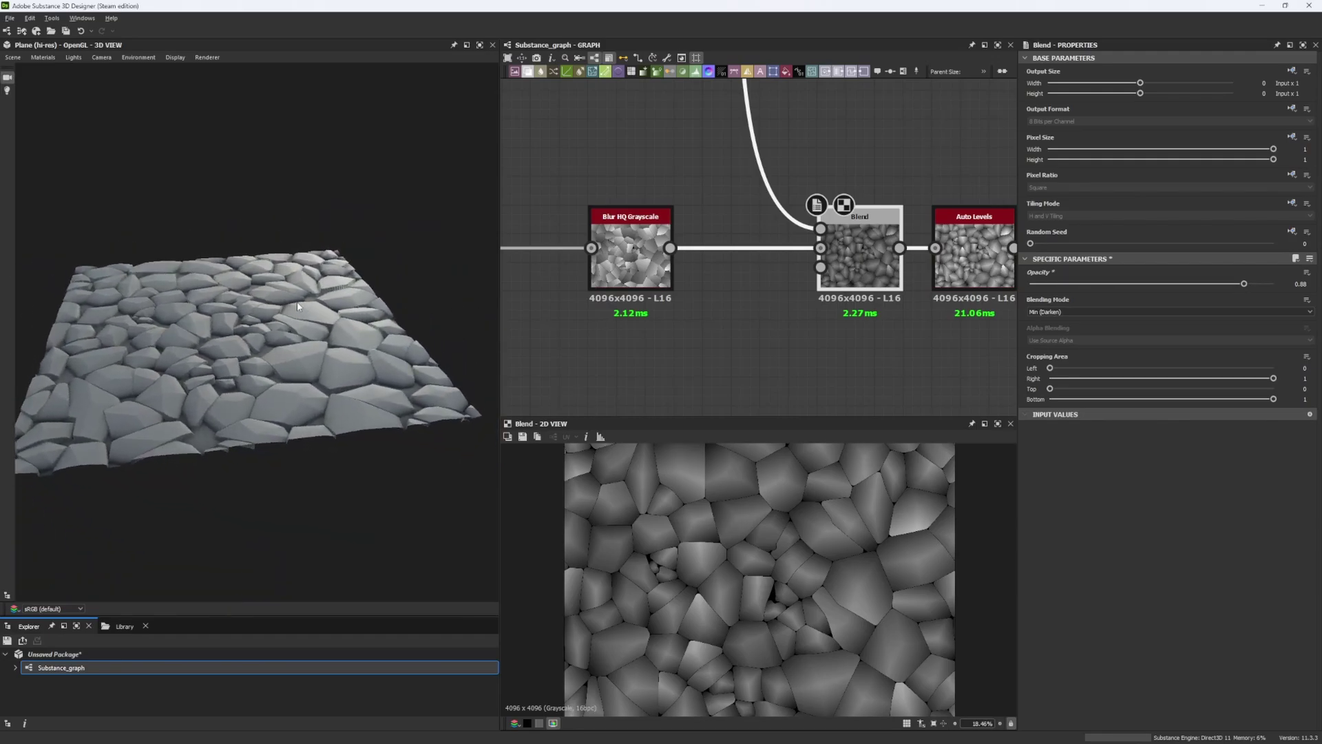
# Step: Try random seeds 6 and 8 on the second stacked Flood Fill to Gradient node, and return it to 2
pyautogui.moveTo(682, 200); pyautogui.dragTo(796, 338, button='middle')
pyautogui.scroll(-4, 690, 228)
pyautogui.moveTo(684, 183); pyautogui.dragTo(739, 414, button='middle')
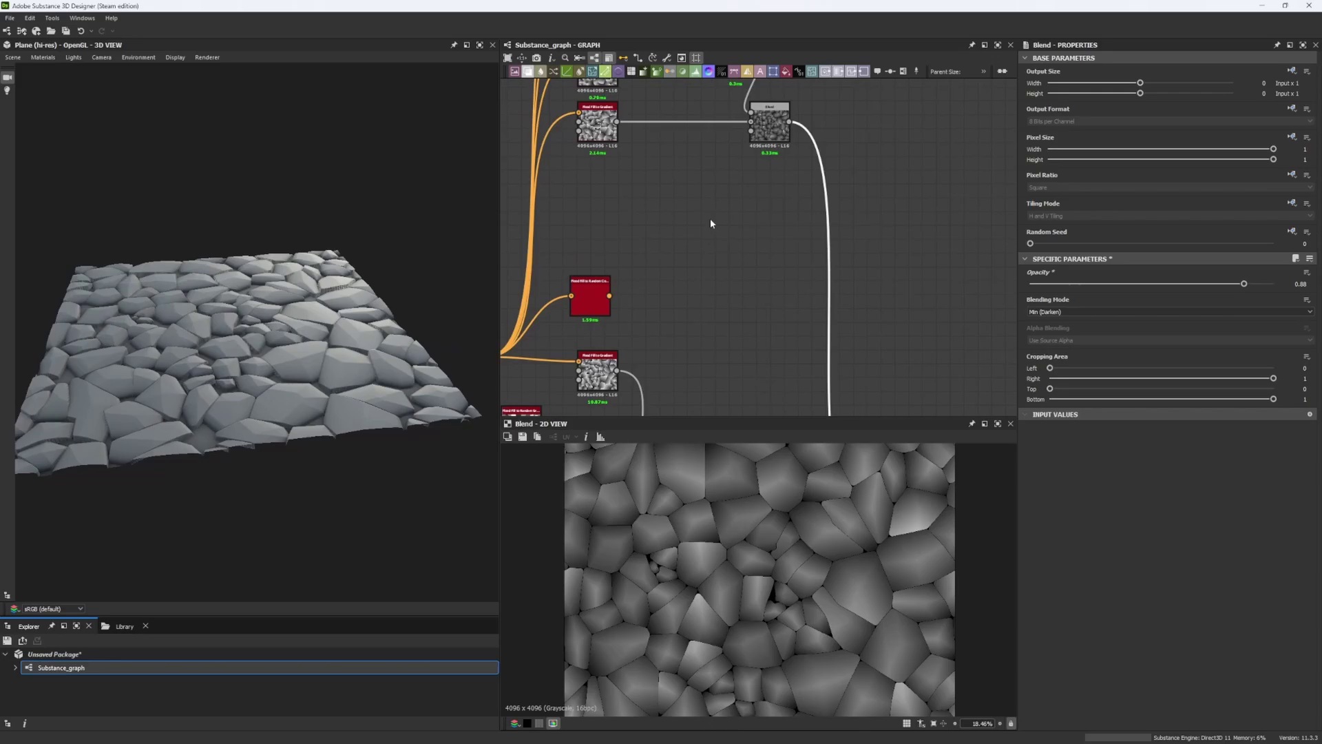
pyautogui.moveTo(709, 218); pyautogui.dragTo(738, 391, button='middle')
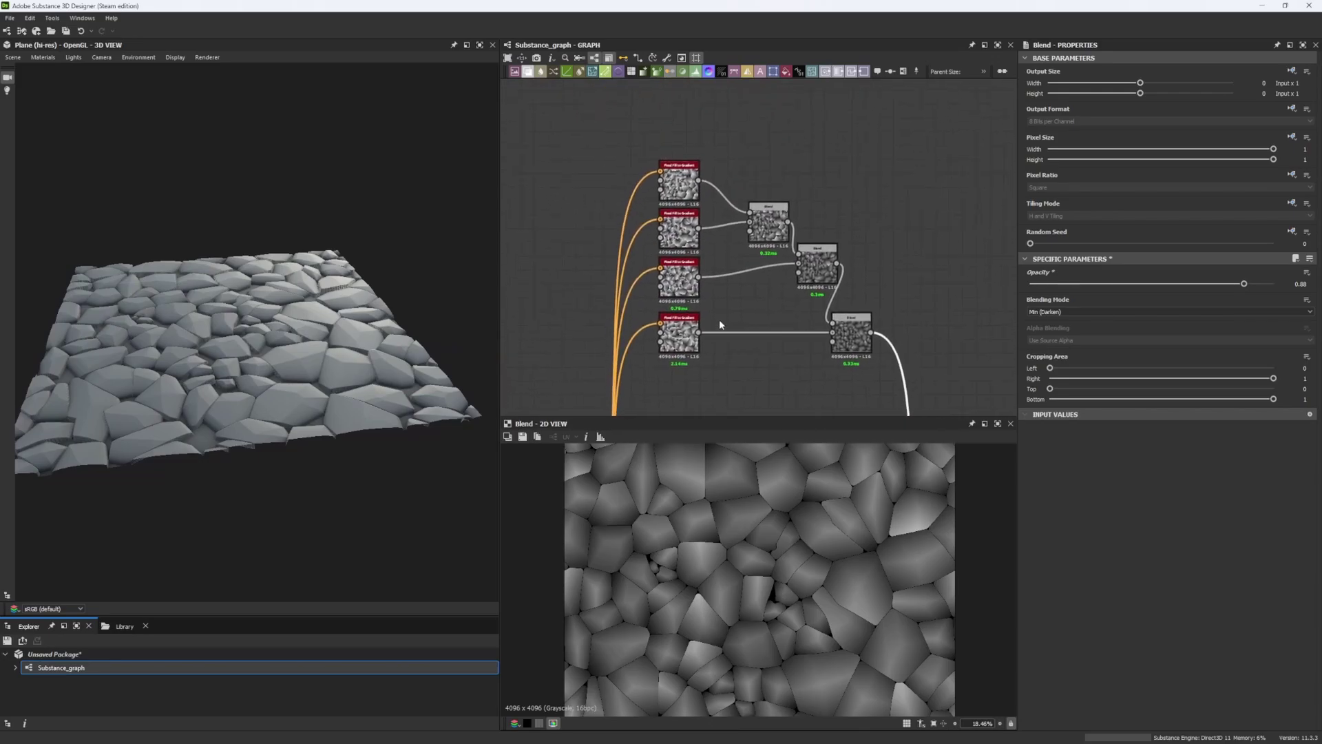
pyautogui.scroll(2, 706, 255)
pyautogui.click(680, 237)
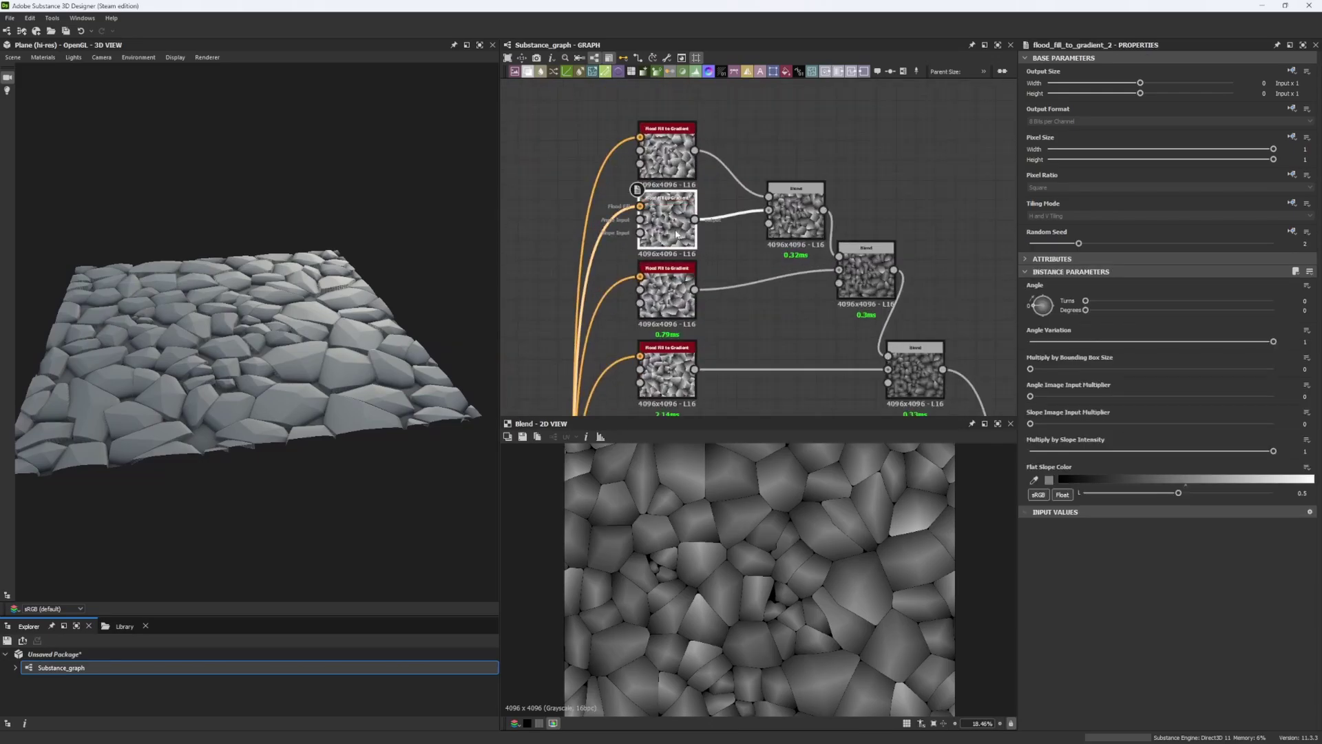
pyautogui.click(1186, 243)
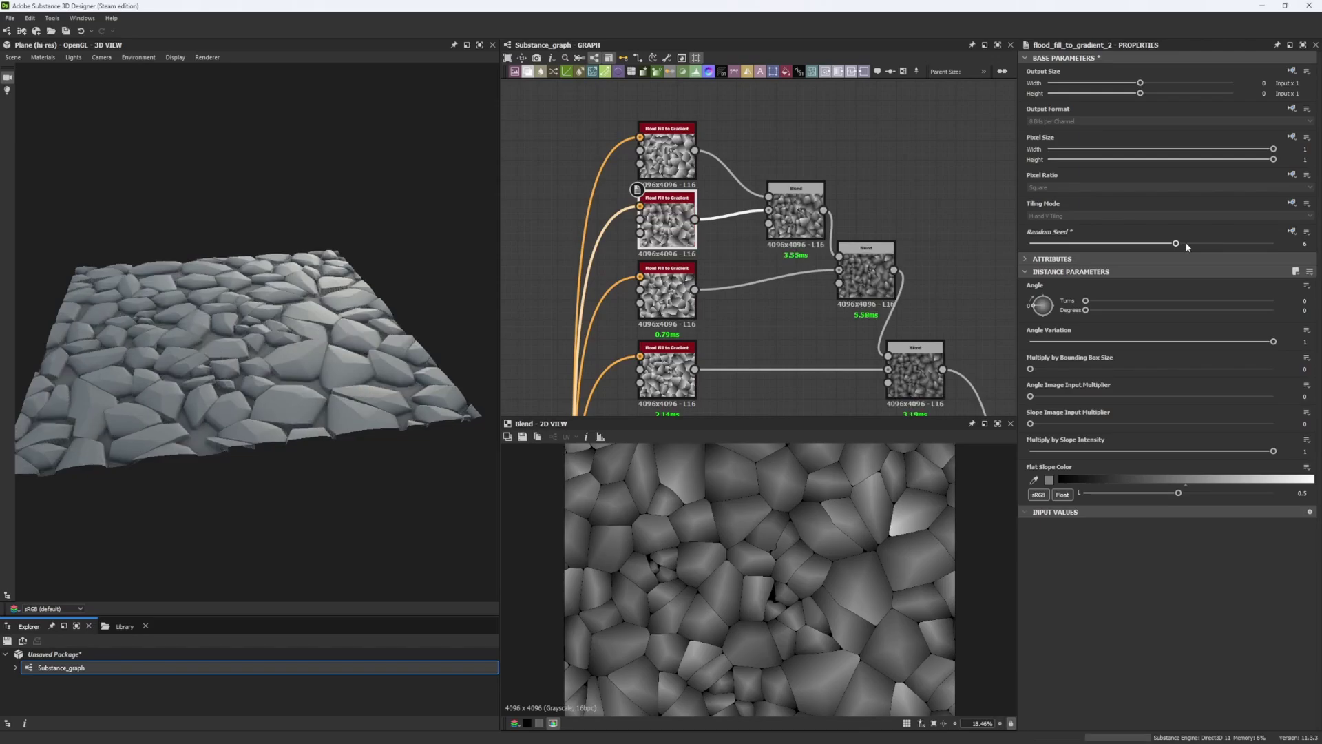
pyautogui.click(1225, 243)
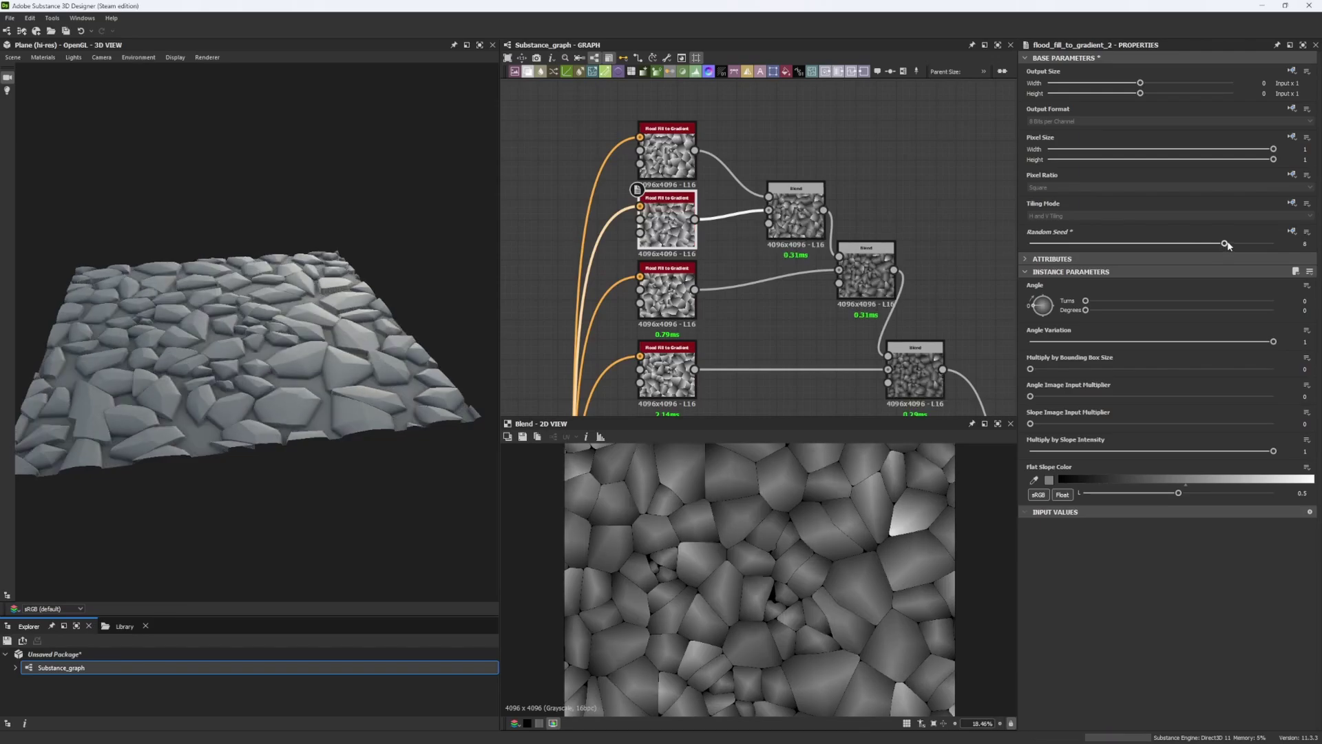
pyautogui.click(1078, 243)
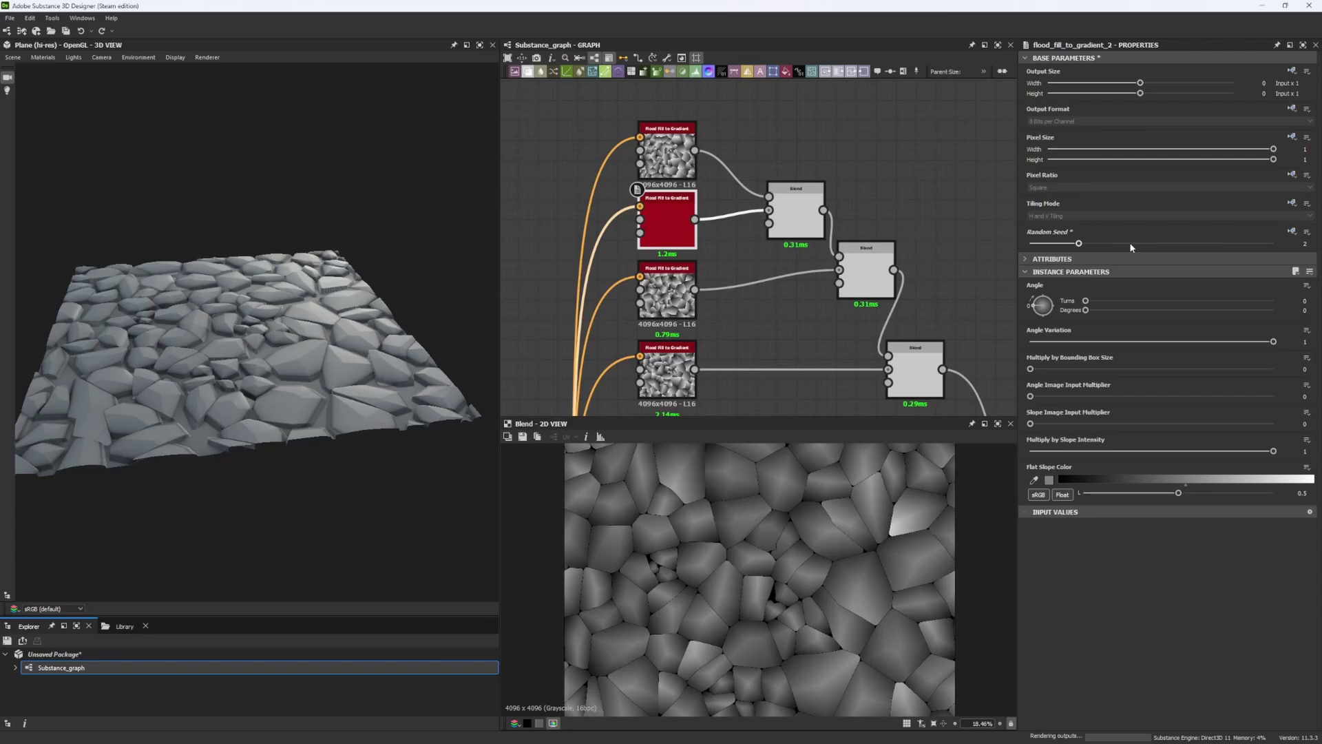
# Step: Move the unused Flood Fill to Random Color node away from the gradient nodes to just above the Levels node
pyautogui.moveTo(762, 299); pyautogui.dragTo(752, 213, button='middle')
pyautogui.scroll(-8, 739, 295)
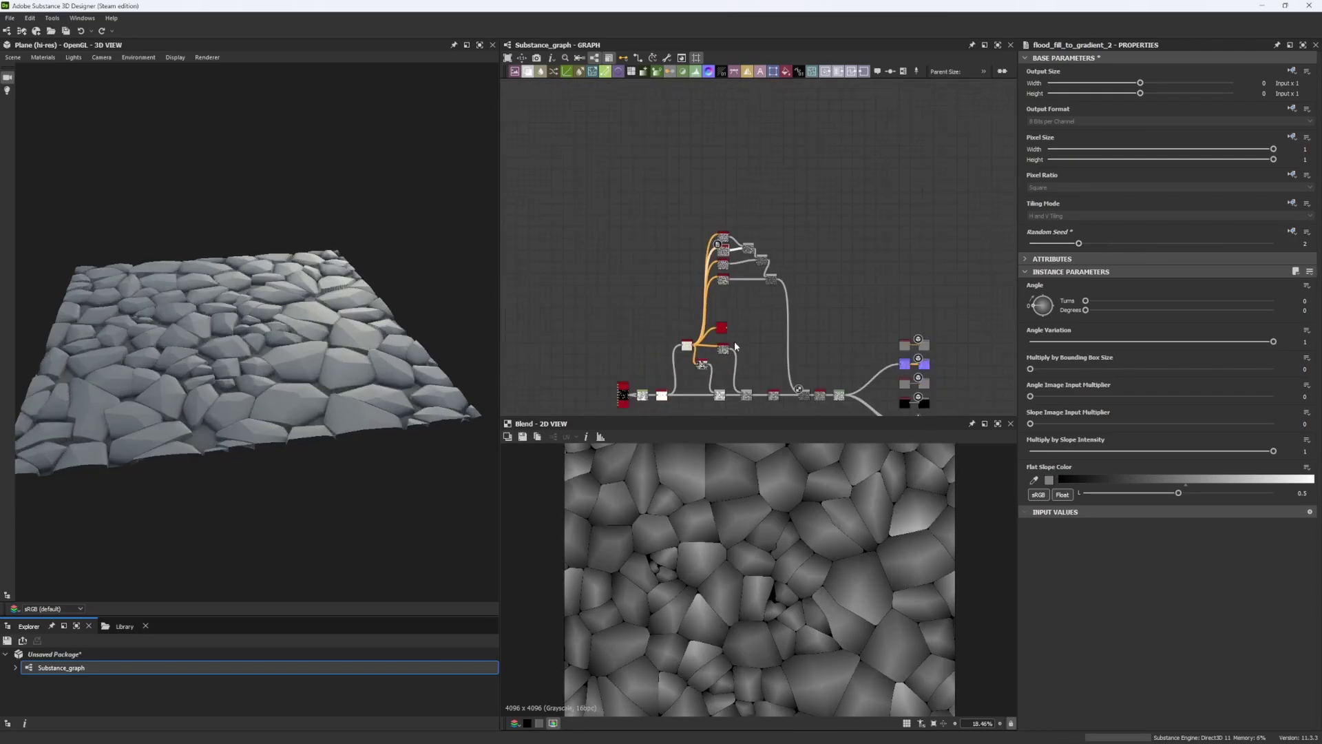
pyautogui.moveTo(734, 341); pyautogui.dragTo(743, 255, button='middle')
pyautogui.scroll(4, 782, 310)
pyautogui.scroll(-5, 784, 311)
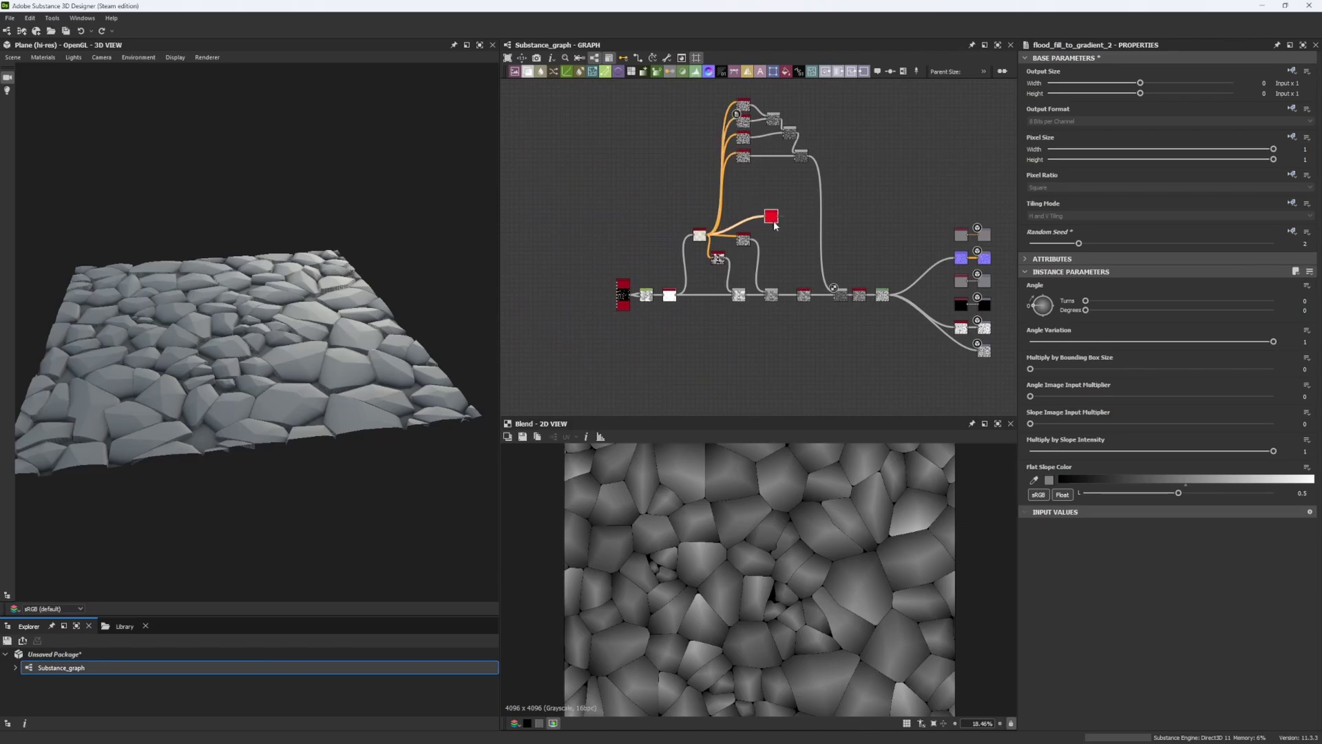
pyautogui.moveTo(915, 230); pyautogui.dragTo(851, 185, button='middle')
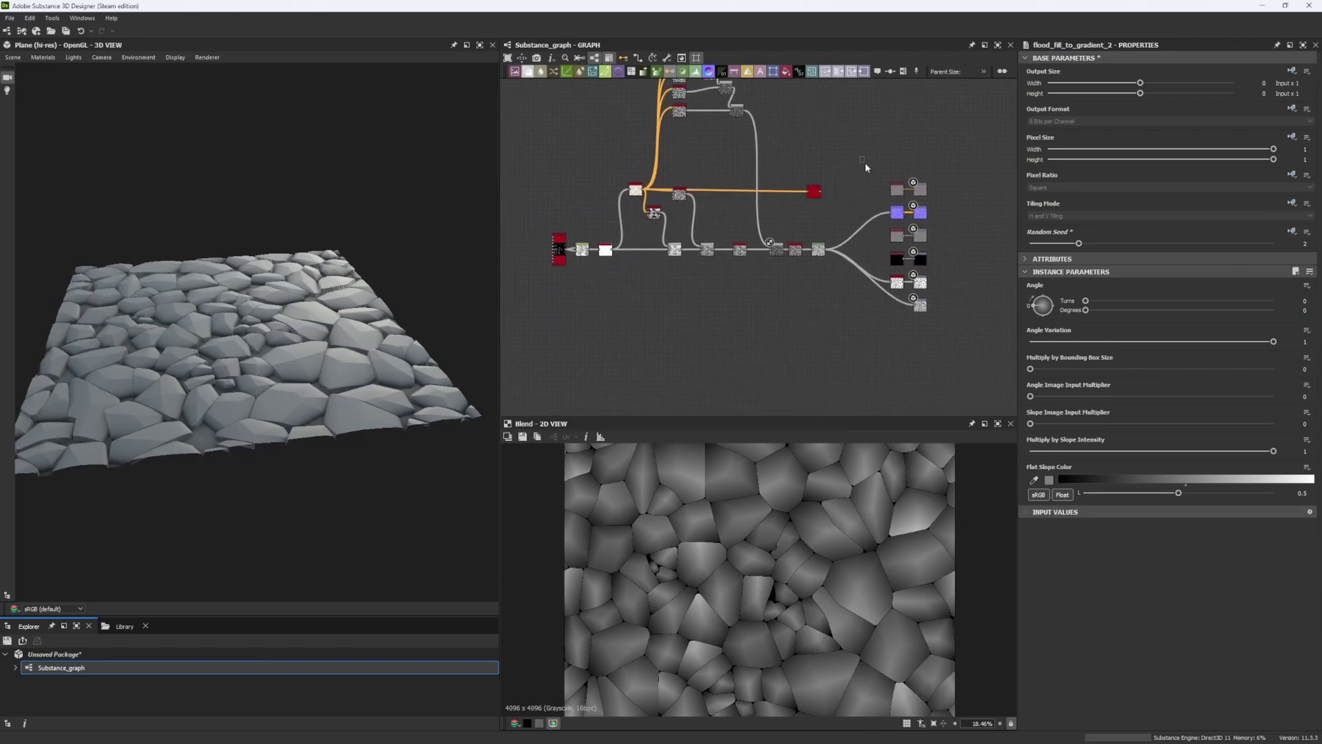
# Step: Move all the output nodes farther from the Levels node and preview the Flood Fill to Random Color node
pyautogui.moveTo(865, 163); pyautogui.dragTo(946, 350)
pyautogui.moveTo(896, 287); pyautogui.dragTo(979, 282)
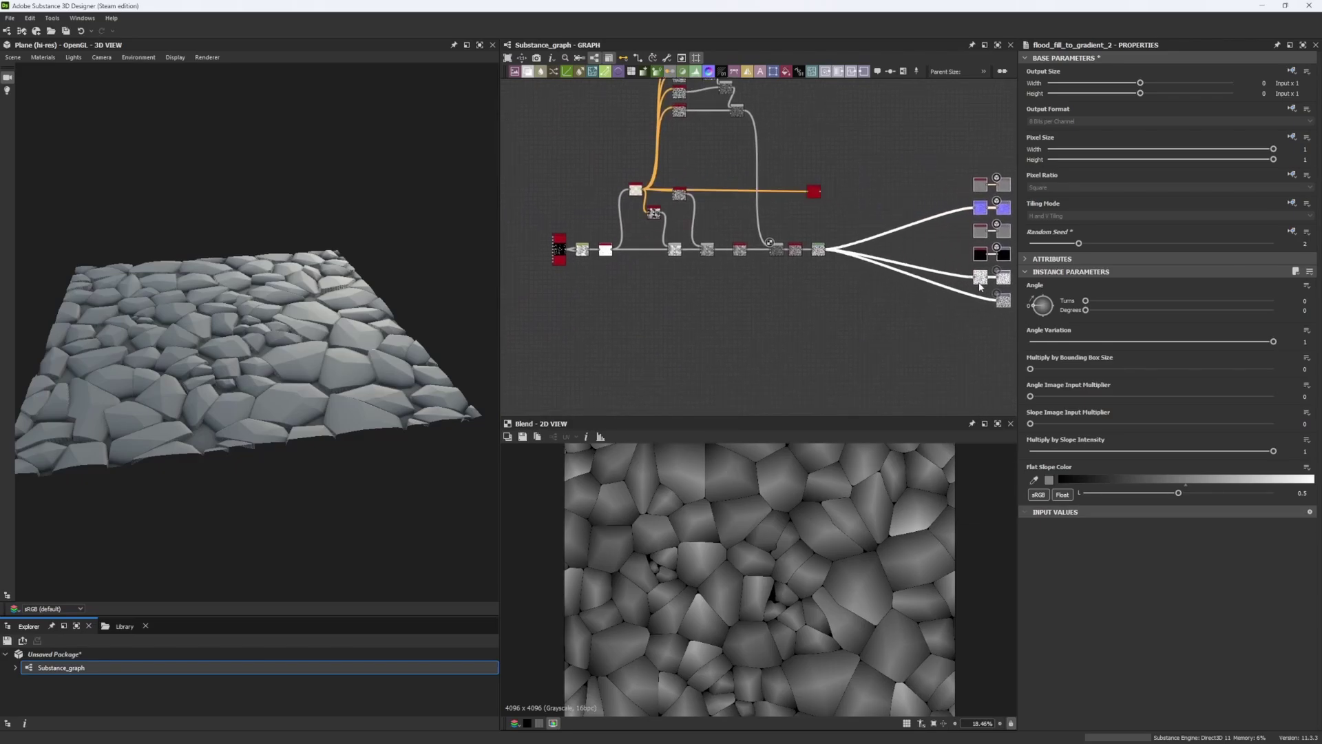
pyautogui.scroll(2, 807, 190)
pyautogui.doubleClick(811, 191)
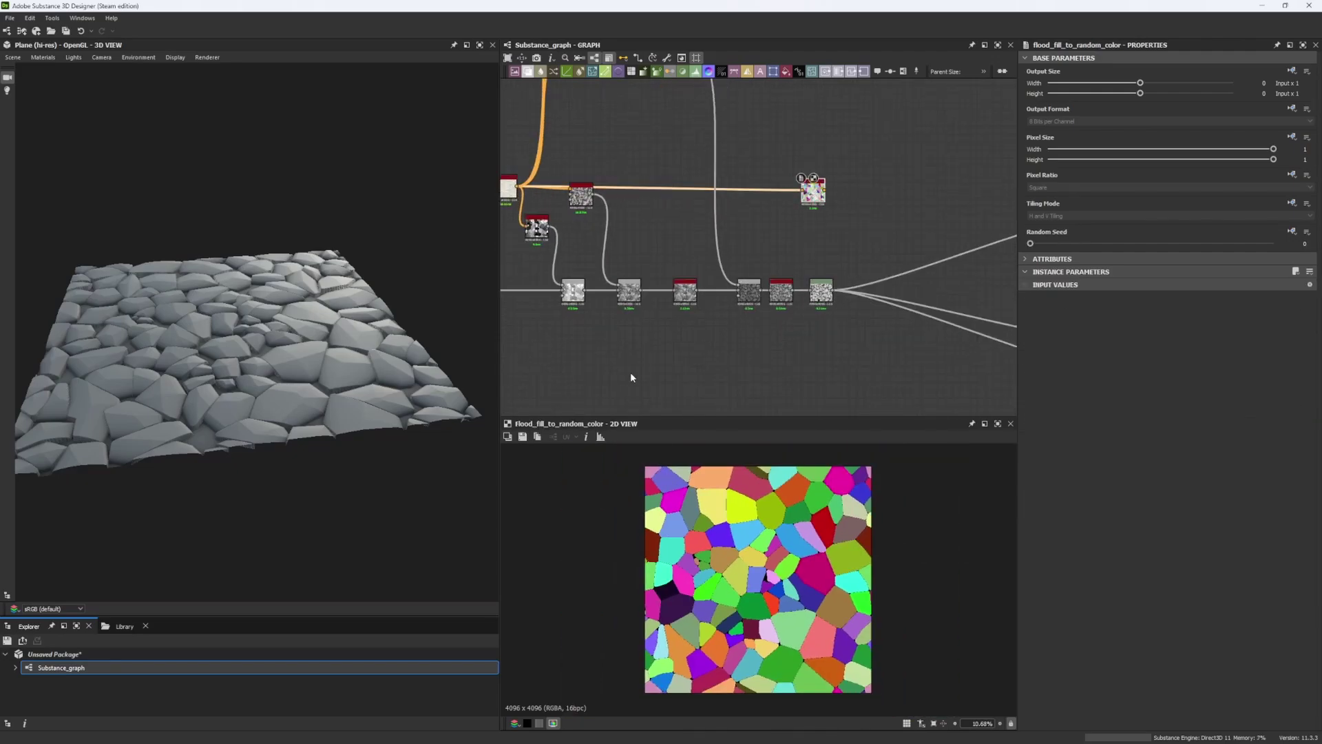
# Step: Preview the Edge Detect node that follows Tile Sampler and Distance at the start of the graph
pyautogui.moveTo(631, 374); pyautogui.dragTo(812, 322, button='middle')
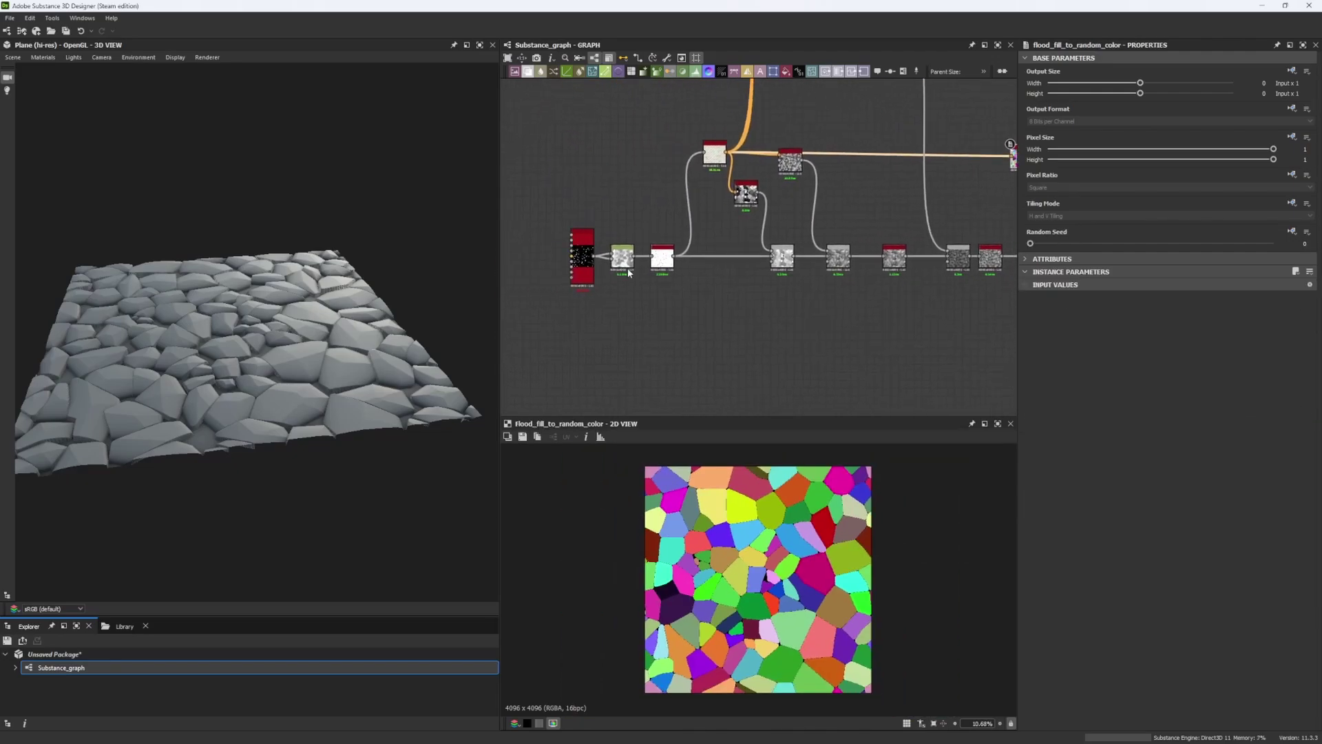
pyautogui.moveTo(629, 273); pyautogui.dragTo(627, 308, button='middle')
pyautogui.scroll(5, 667, 221)
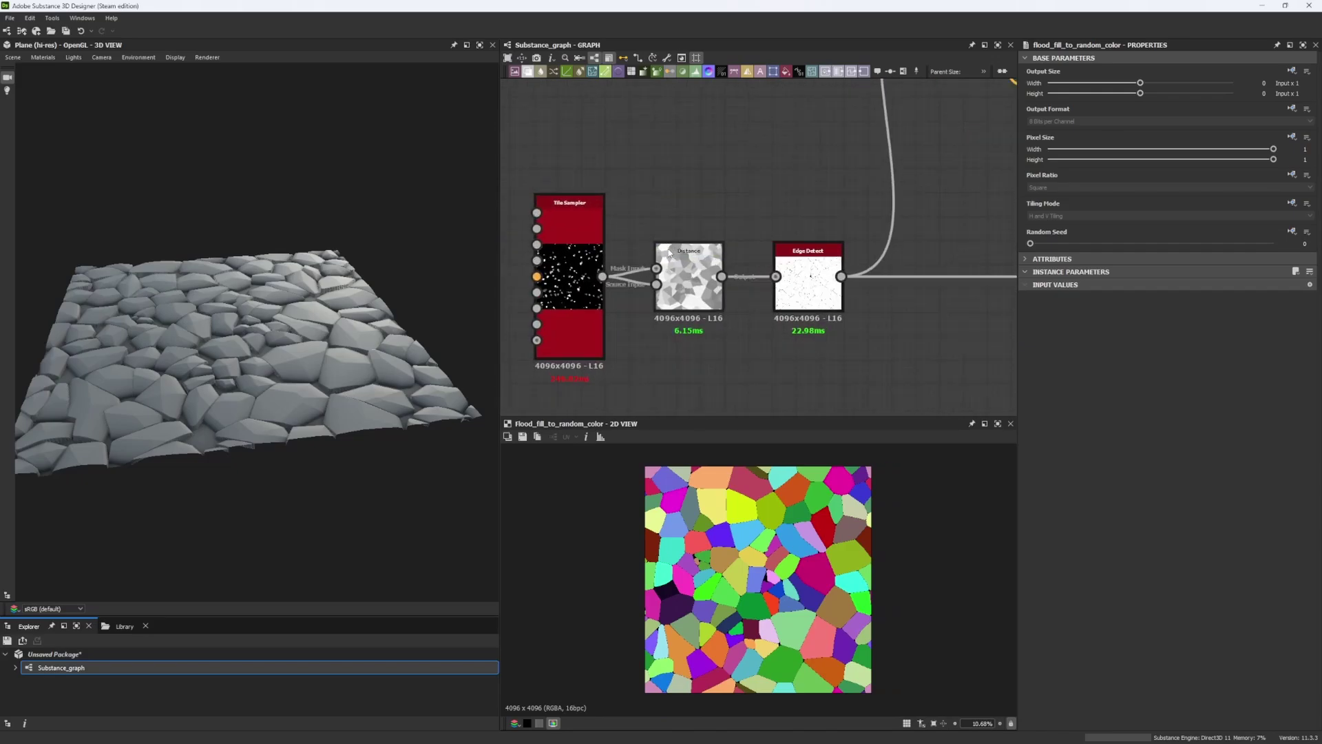
pyautogui.moveTo(669, 253); pyautogui.dragTo(719, 236, button='middle')
pyautogui.moveTo(591, 134); pyautogui.dragTo(851, 295)
pyautogui.doubleClick(851, 296)
pyautogui.moveTo(814, 353); pyautogui.dragTo(776, 293, button='middle')
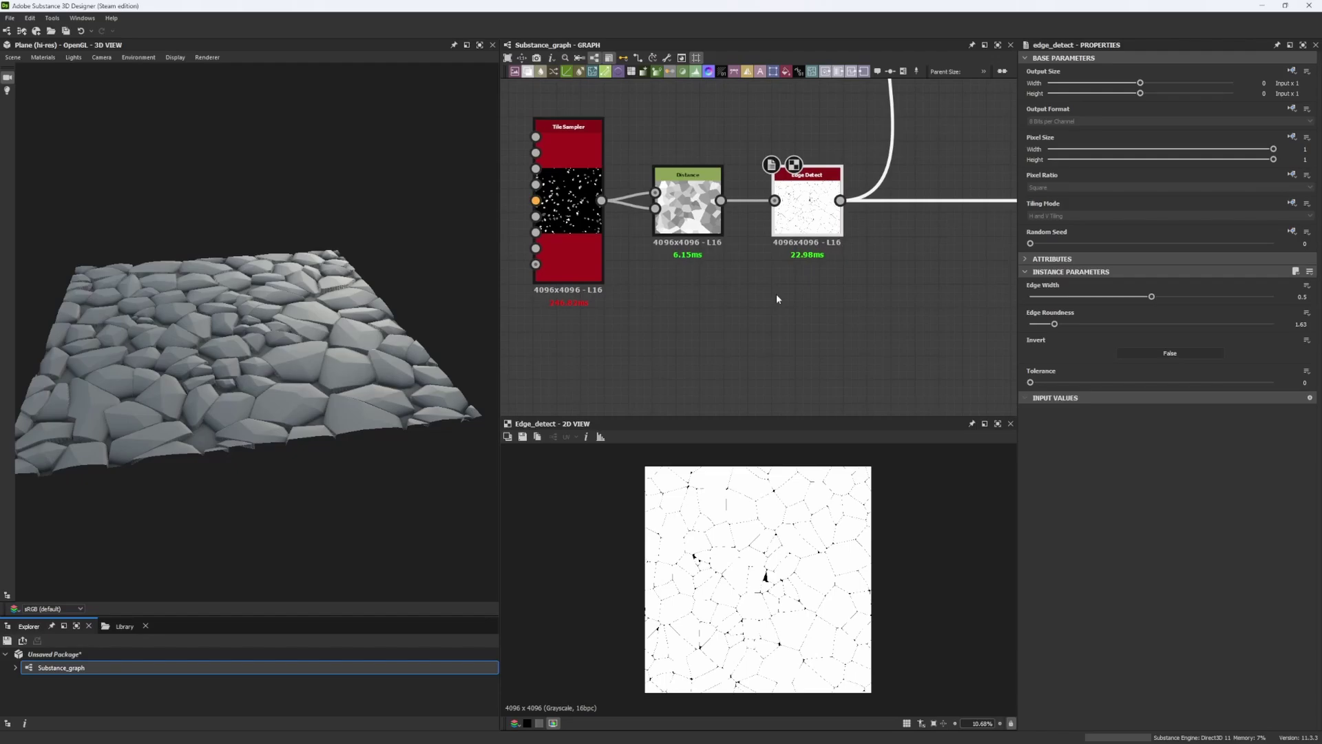
# Step: Branch a second Edge Detect node off the Distance node and preview it
pyautogui.scroll(4, 770, 566)
pyautogui.scroll(1, 769, 566)
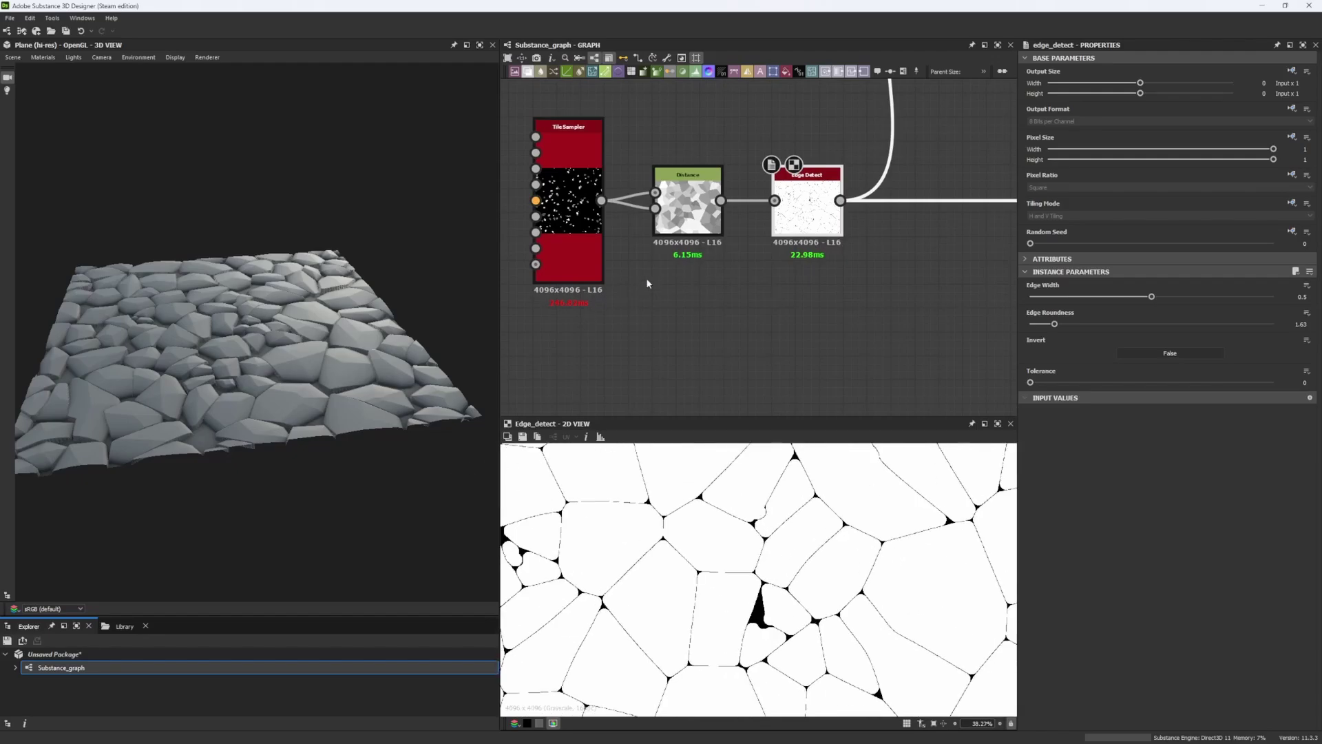
pyautogui.moveTo(646, 282); pyautogui.dragTo(647, 258, button='middle')
pyautogui.doubleClick(681, 181)
pyautogui.moveTo(716, 176); pyautogui.dragTo(732, 323)
pyautogui.write('edge')
pyautogui.click(760, 348)
pyautogui.doubleClick(761, 341)
pyautogui.press('f')
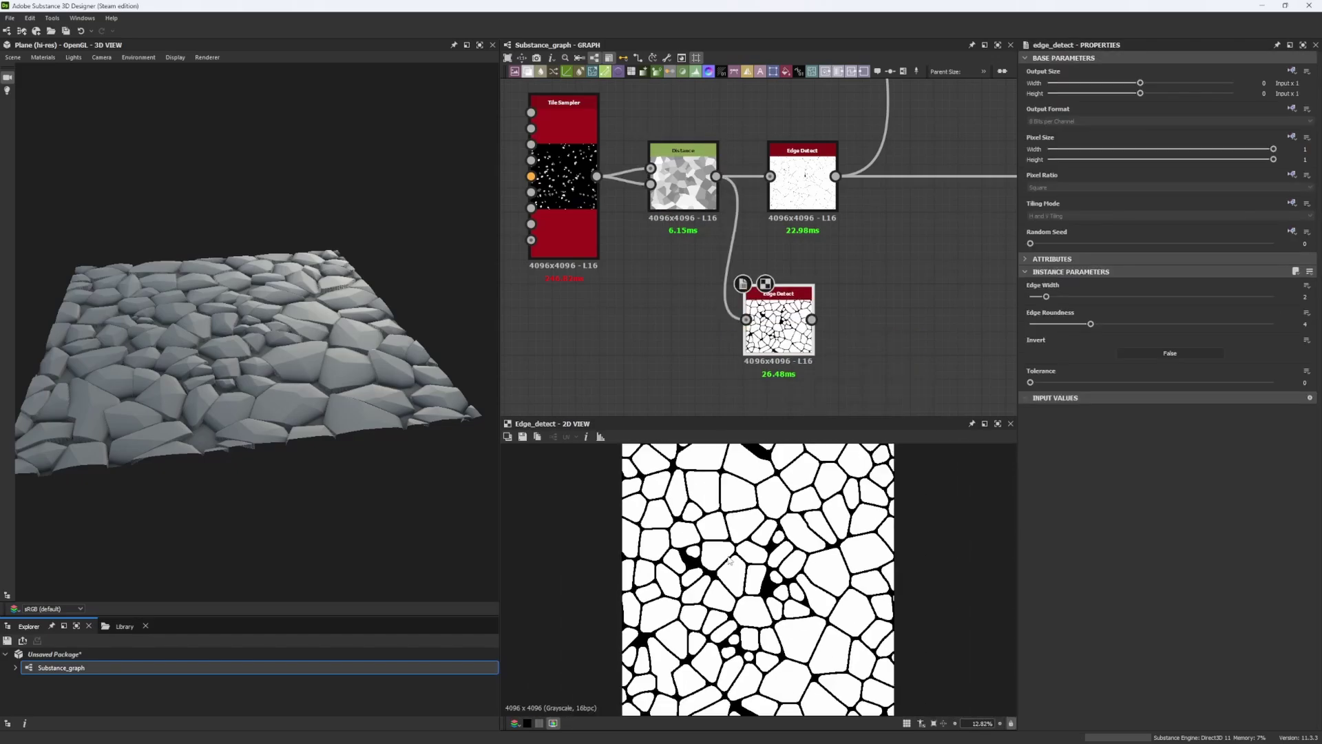
# Step: Set the second Edge Detect node's edge roundness to 0.17 and edge width to 0.5
pyautogui.scroll(10, 723, 558)
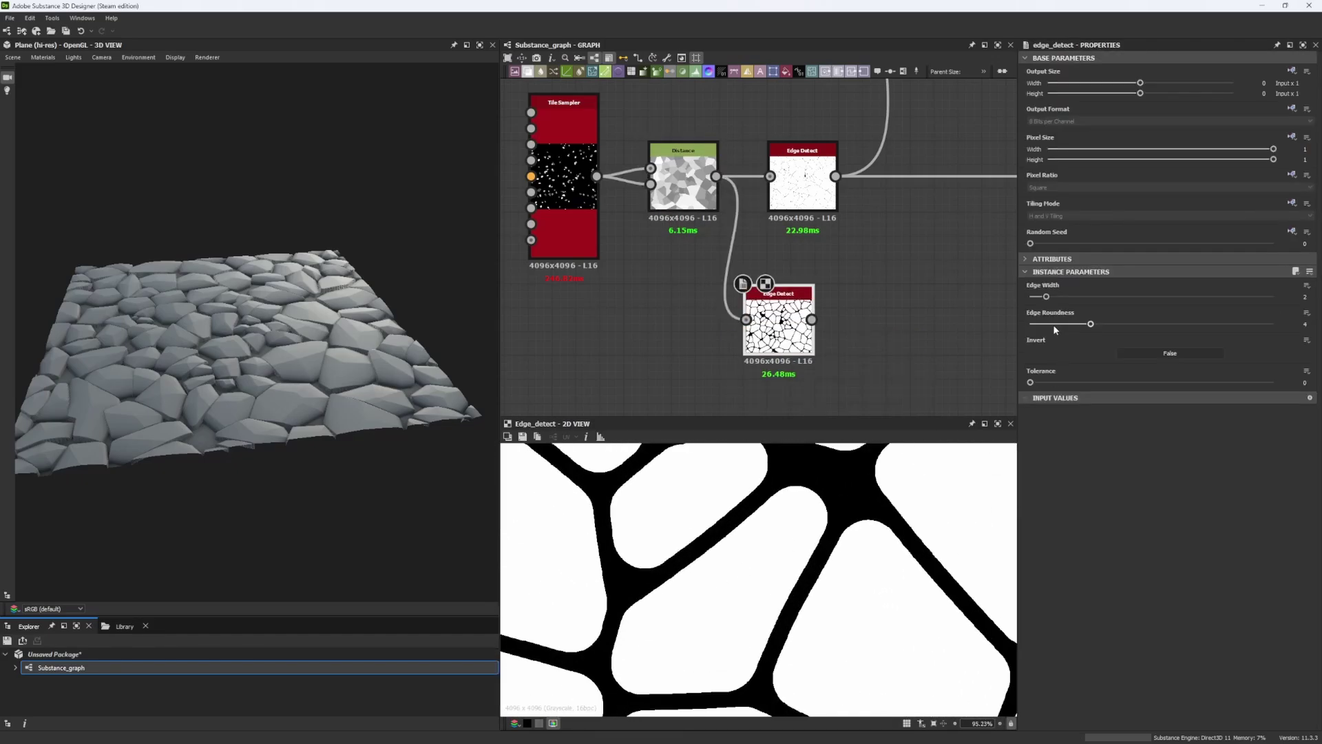
pyautogui.moveTo(1037, 323); pyautogui.dragTo(1034, 322)
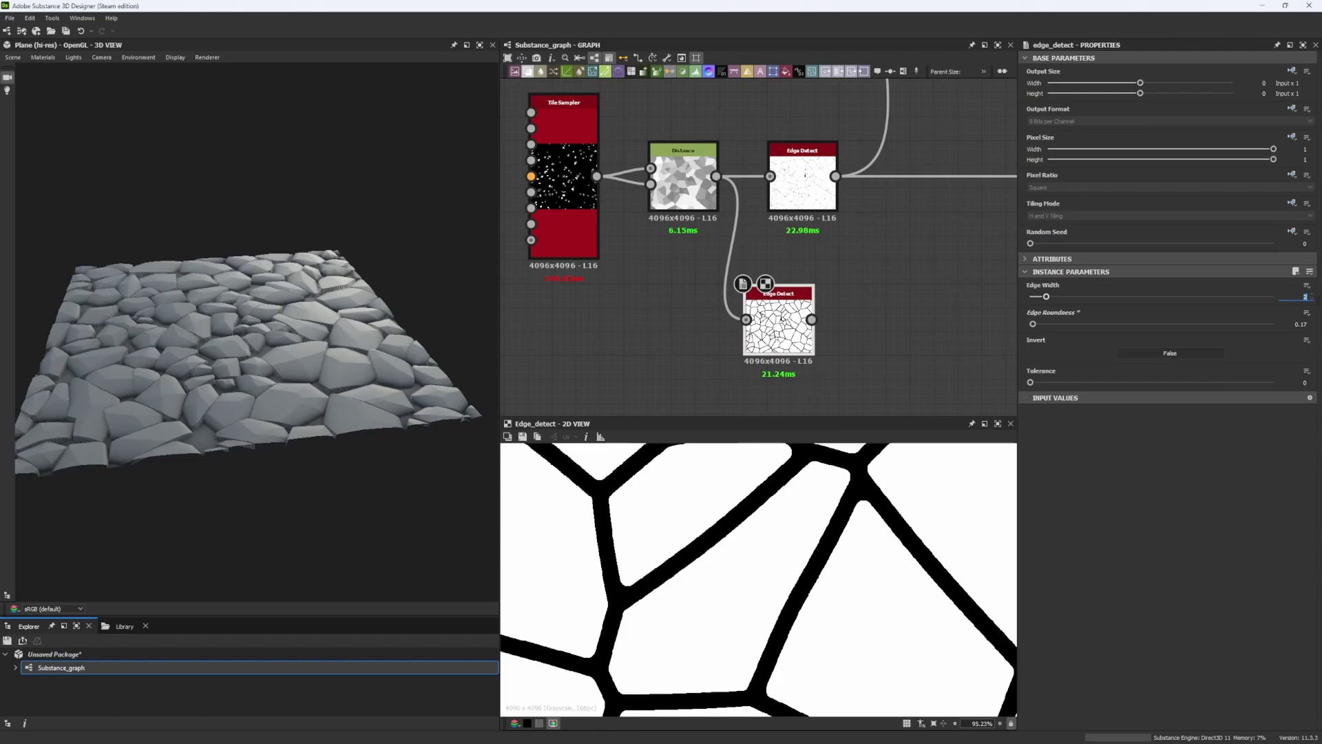
pyautogui.write('0.5')
pyautogui.press('Return')
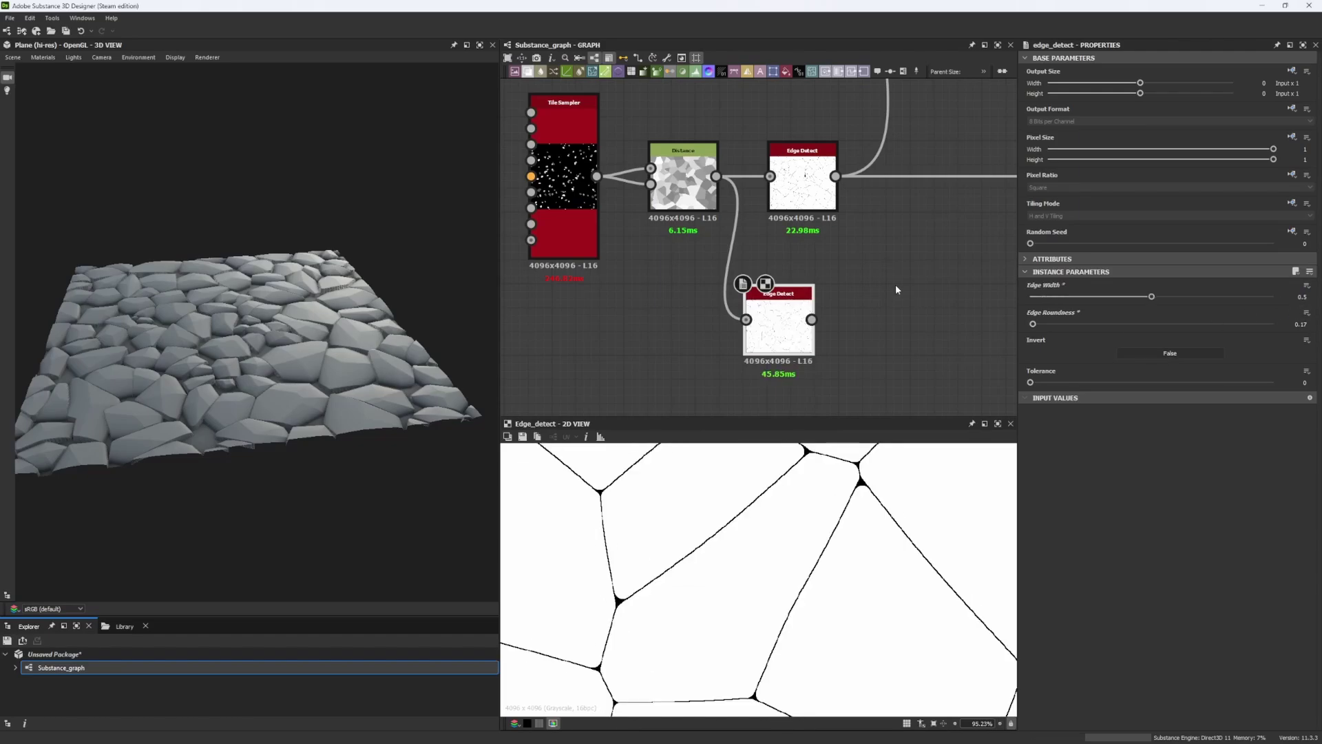
# Step: Add a Safe Transform Grayscale node after the second Edge Detect, set its tiling to 2, and inspect the result
pyautogui.moveTo(830, 309); pyautogui.dragTo(803, 249, button='middle')
pyautogui.press('space')
pyautogui.write('safe')
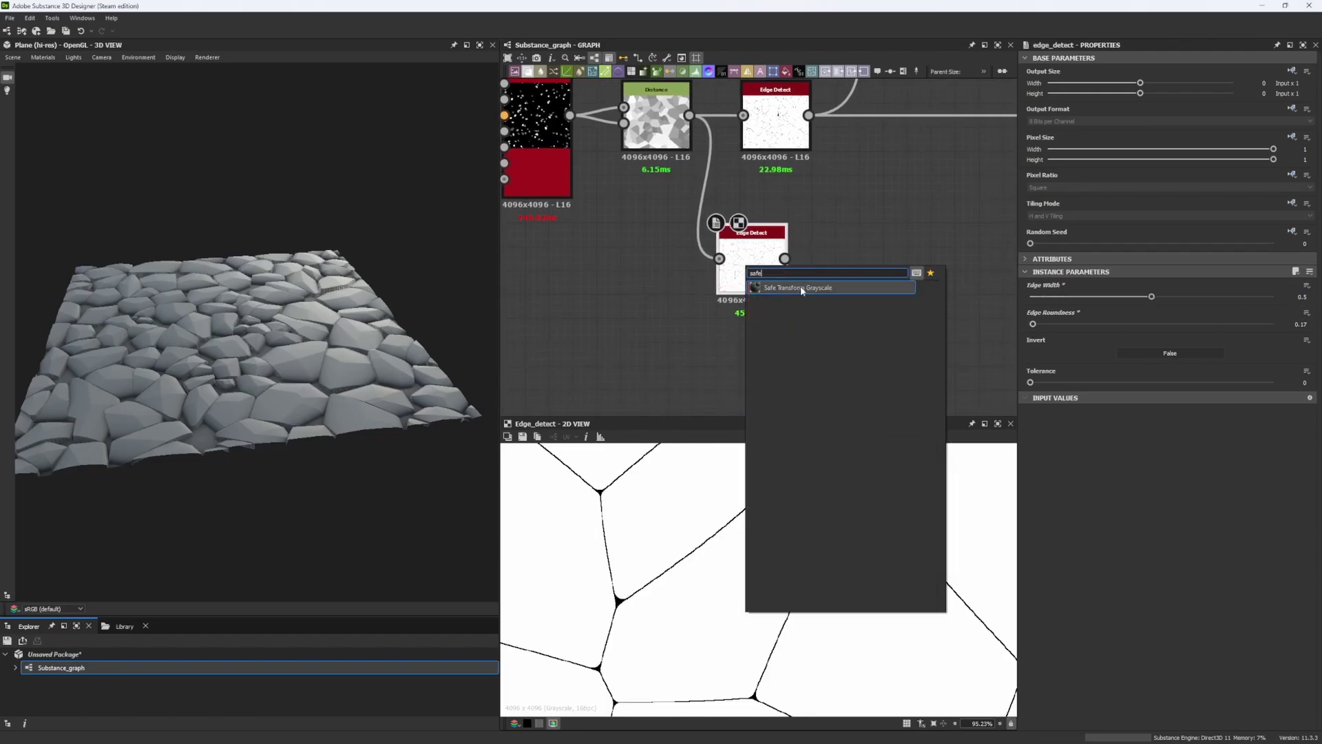
pyautogui.click(802, 289)
pyautogui.moveTo(1033, 299); pyautogui.dragTo(1046, 297)
pyautogui.scroll(-3, 628, 215)
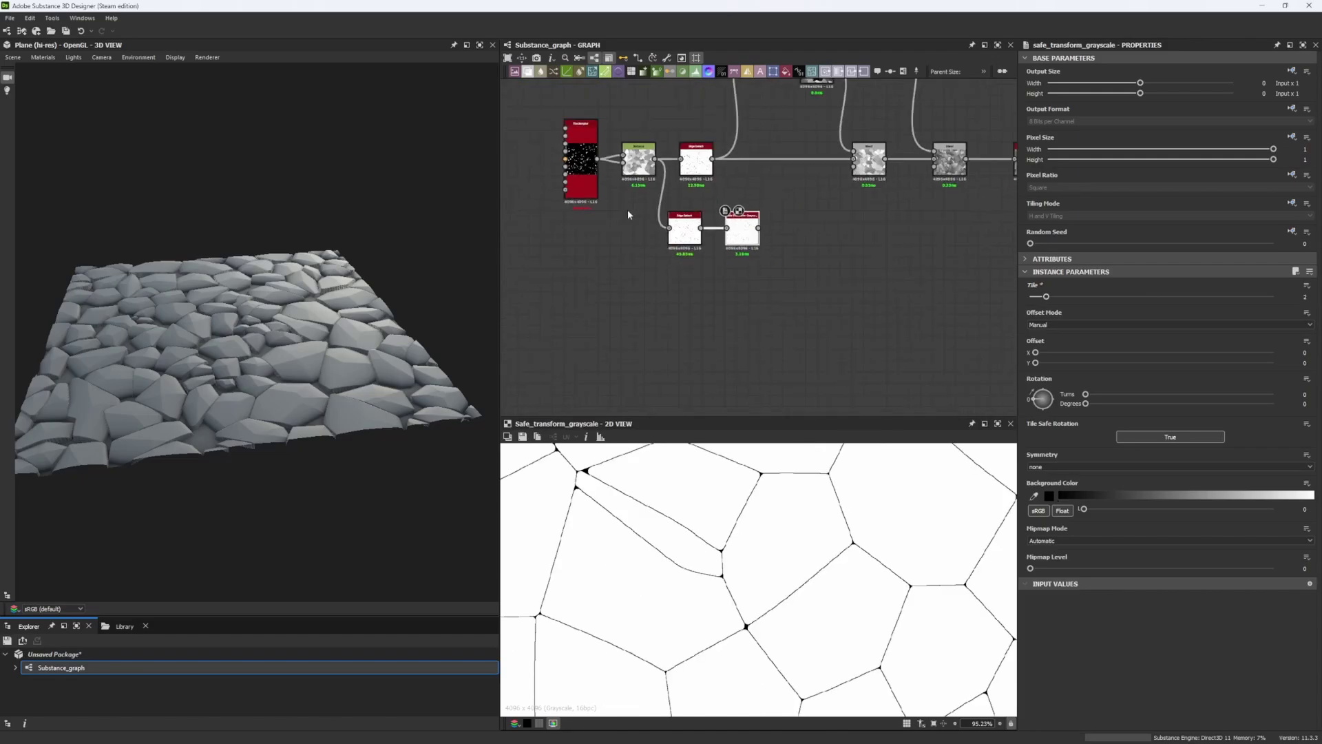
pyautogui.scroll(-6, 671, 510)
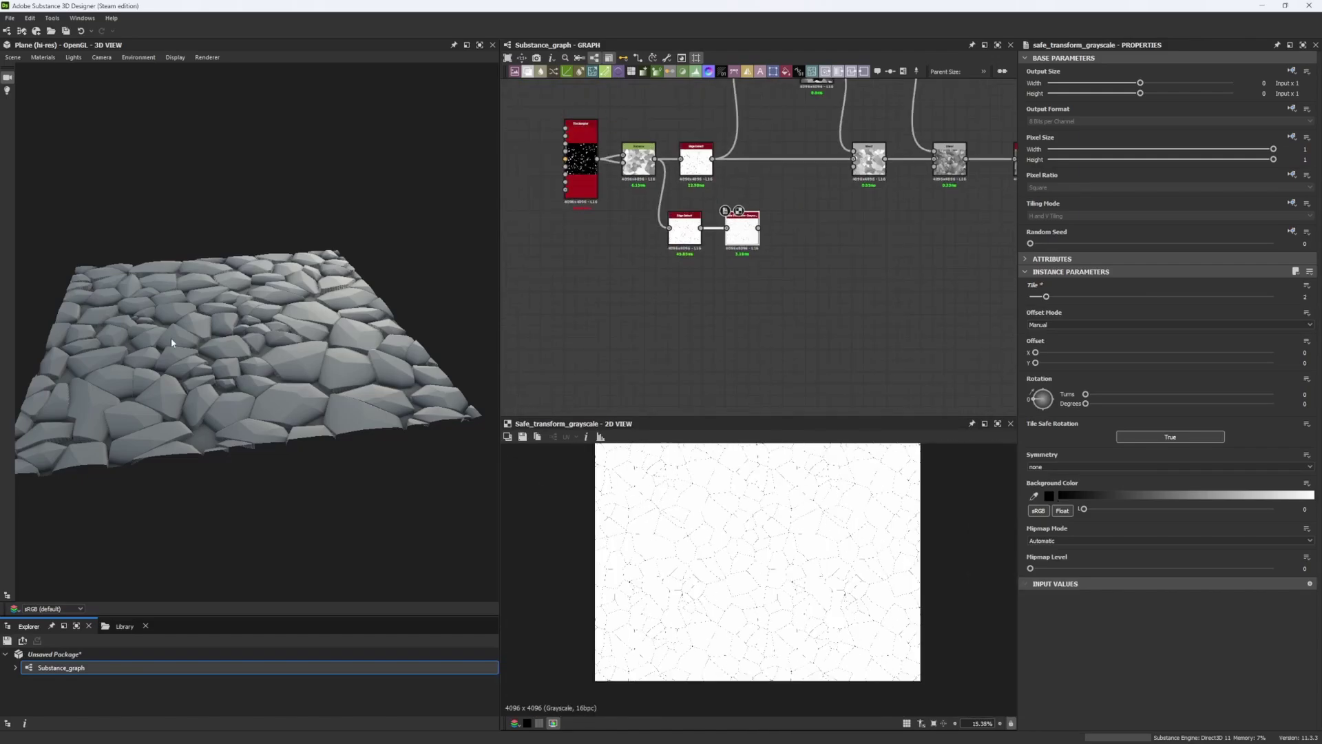
pyautogui.scroll(4, 740, 599)
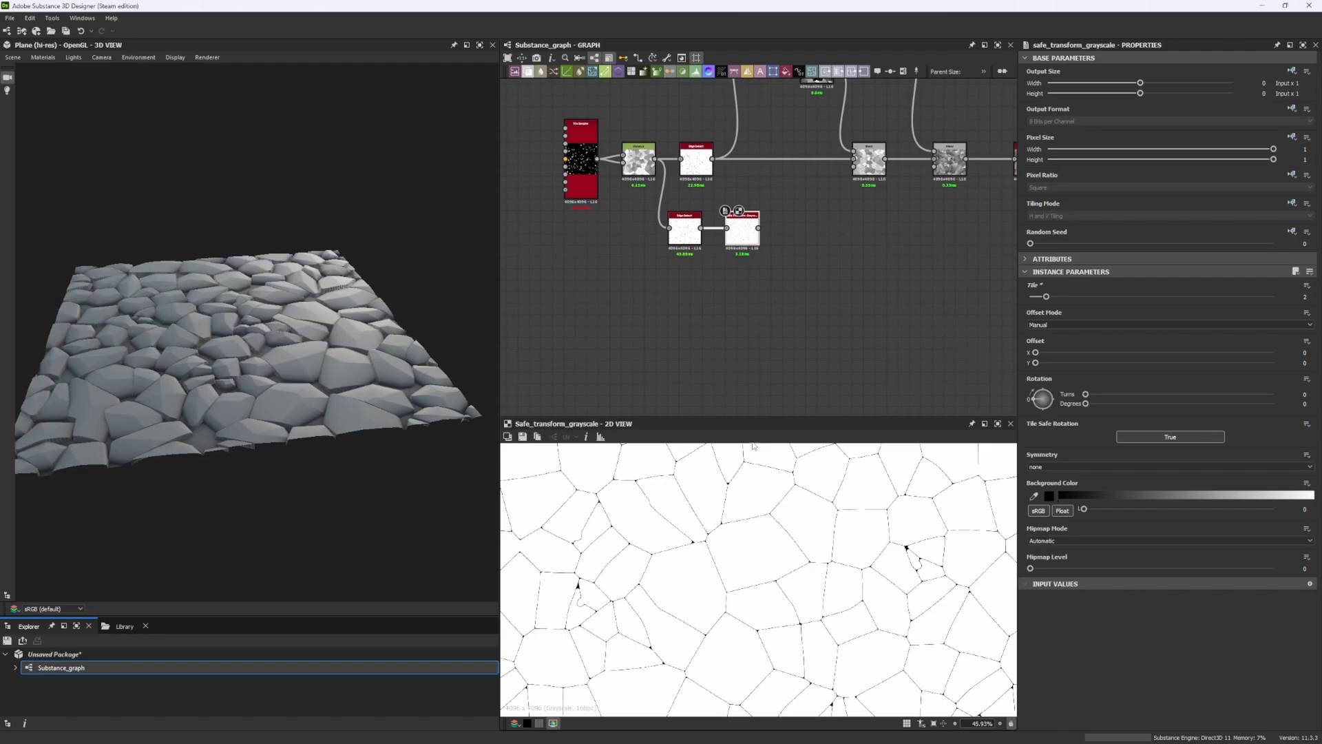
# Step: Move the second Edge Detect and Safe Transform nodes above Flood Fill to Random Color and route their link through a dot
pyautogui.moveTo(800, 282); pyautogui.dragTo(812, 351, button='middle')
pyautogui.scroll(-4, 765, 318)
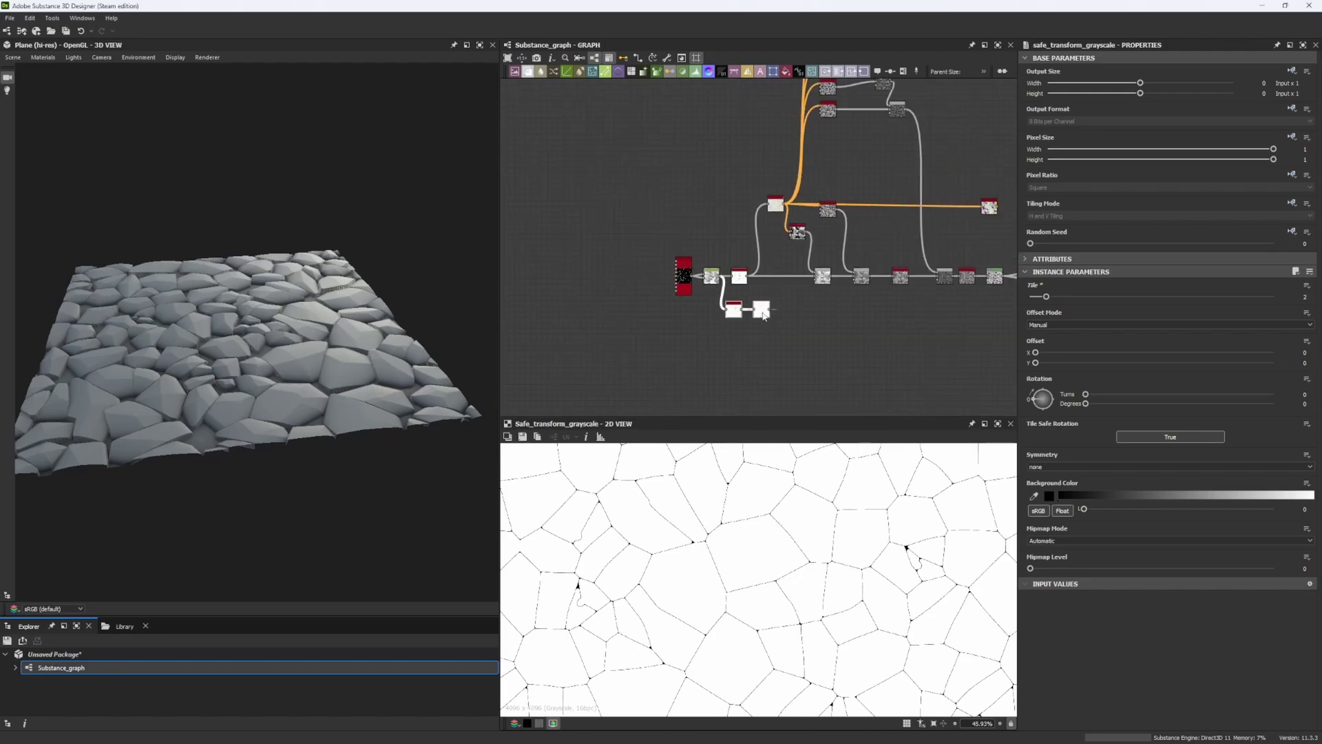
pyautogui.moveTo(766, 318); pyautogui.dragTo(991, 185)
pyautogui.keyDown('alt'); pyautogui.click(735, 181); pyautogui.keyUp('alt')
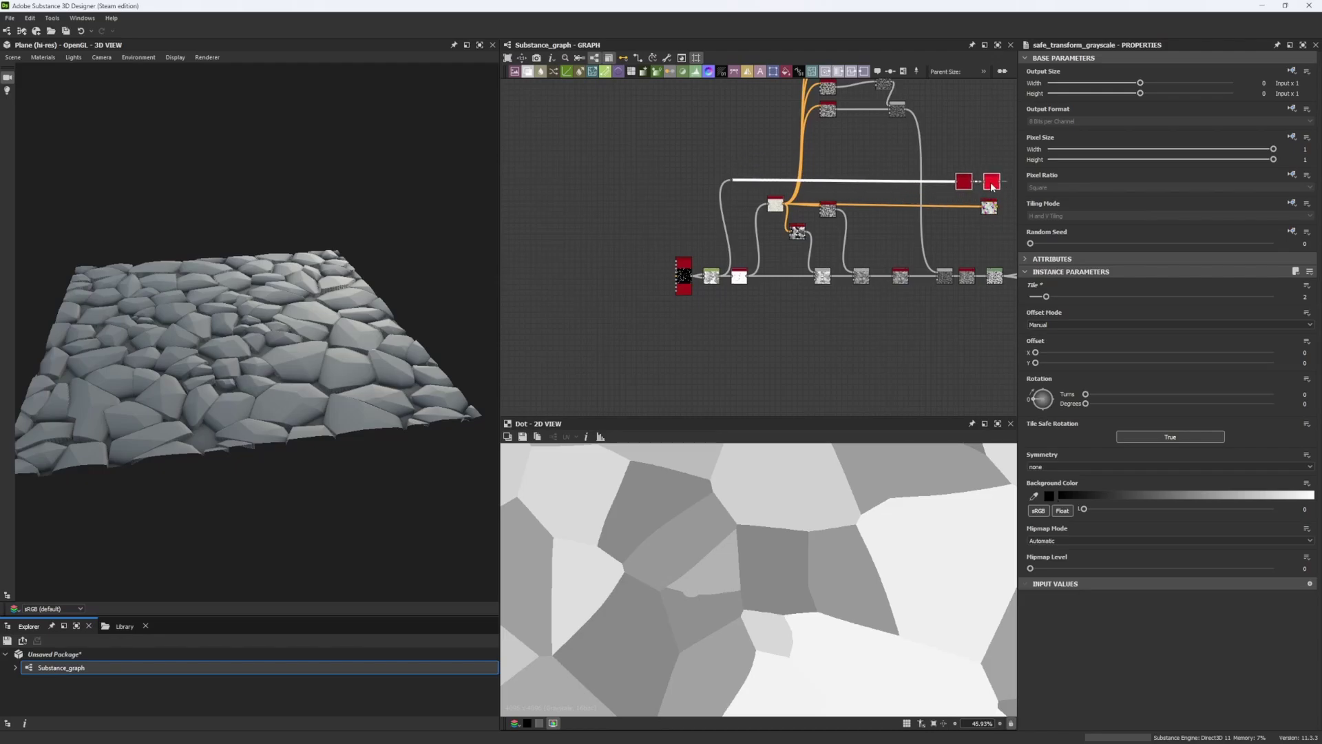
# Step: Add an Invert Grayscale node after the Safe Transform Grayscale node
pyautogui.moveTo(991, 185); pyautogui.dragTo(685, 213, button='middle')
pyautogui.scroll(6, 723, 219)
pyautogui.doubleClick(620, 191)
pyautogui.press('space')
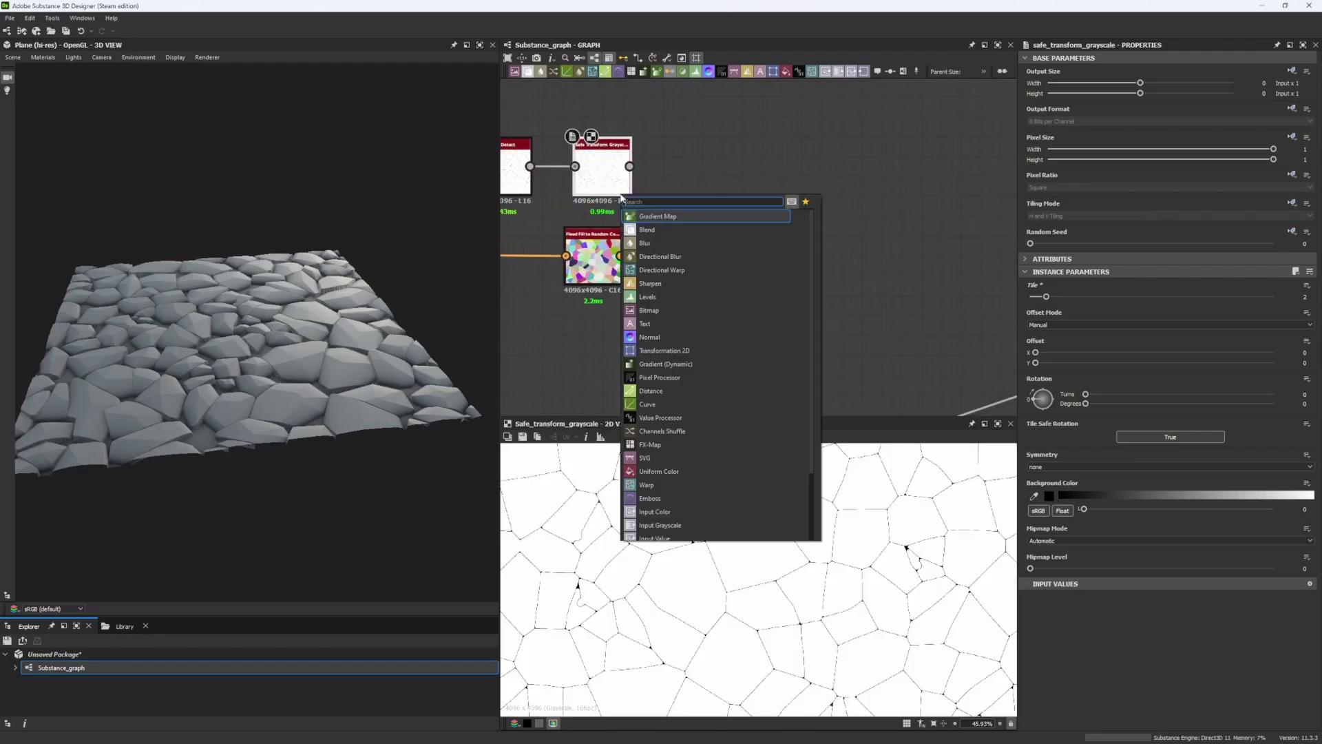
pyautogui.write('invert')
pyautogui.press('Return')
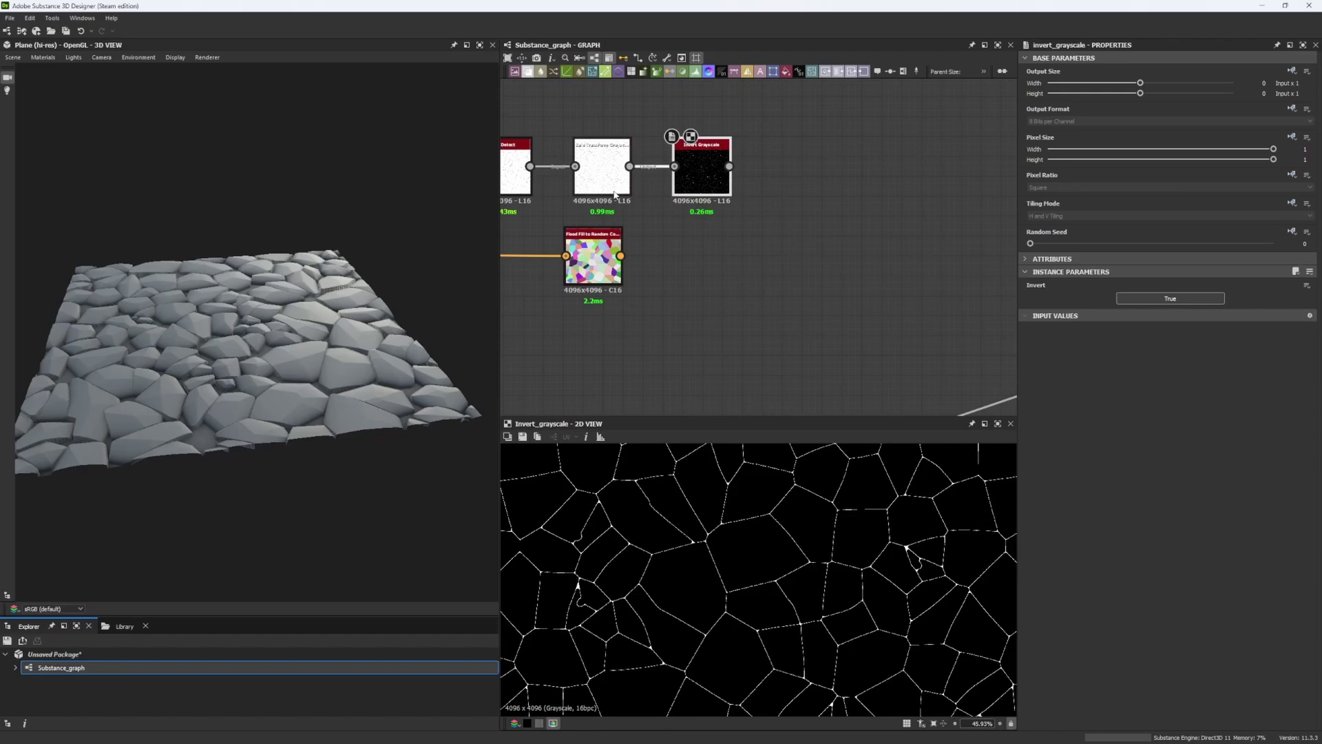
# Step: Try a Warp node on the output of Invert Grayscale
pyautogui.press('space')
pyautogui.write('wa')
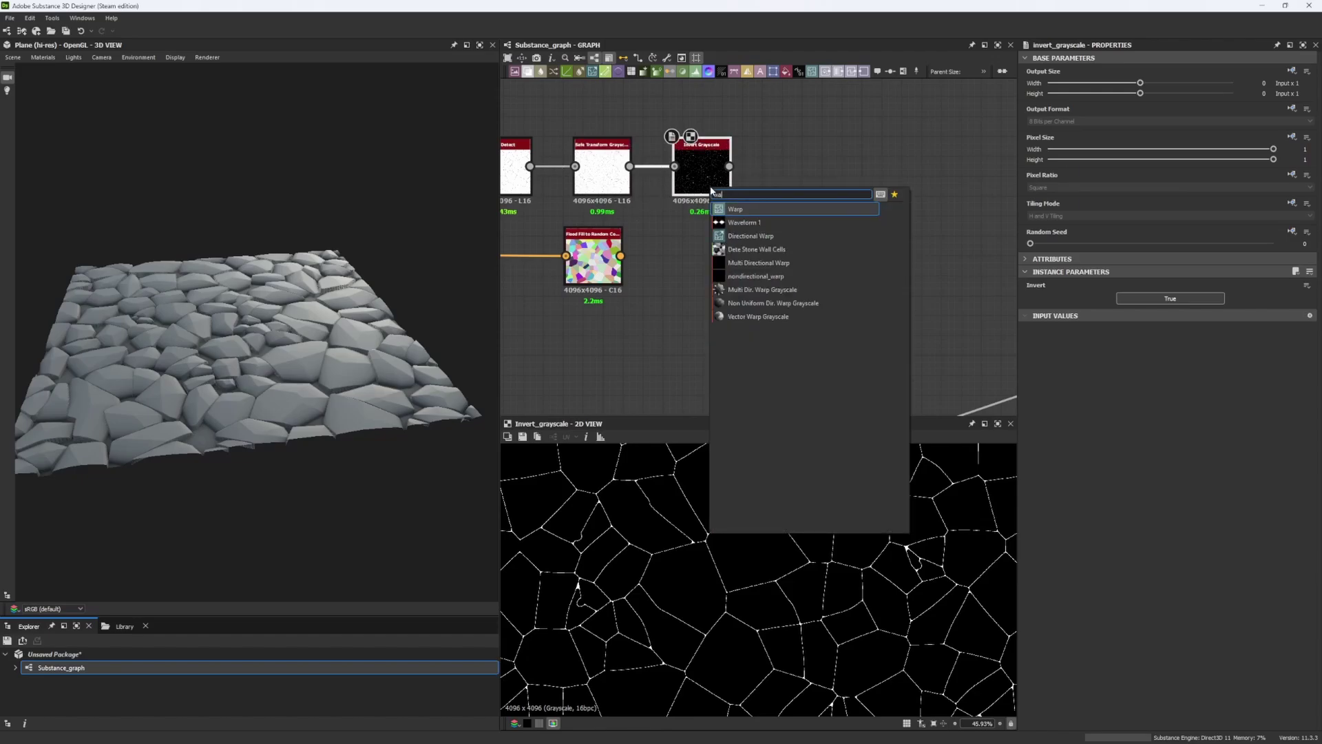
pyautogui.press('Return')
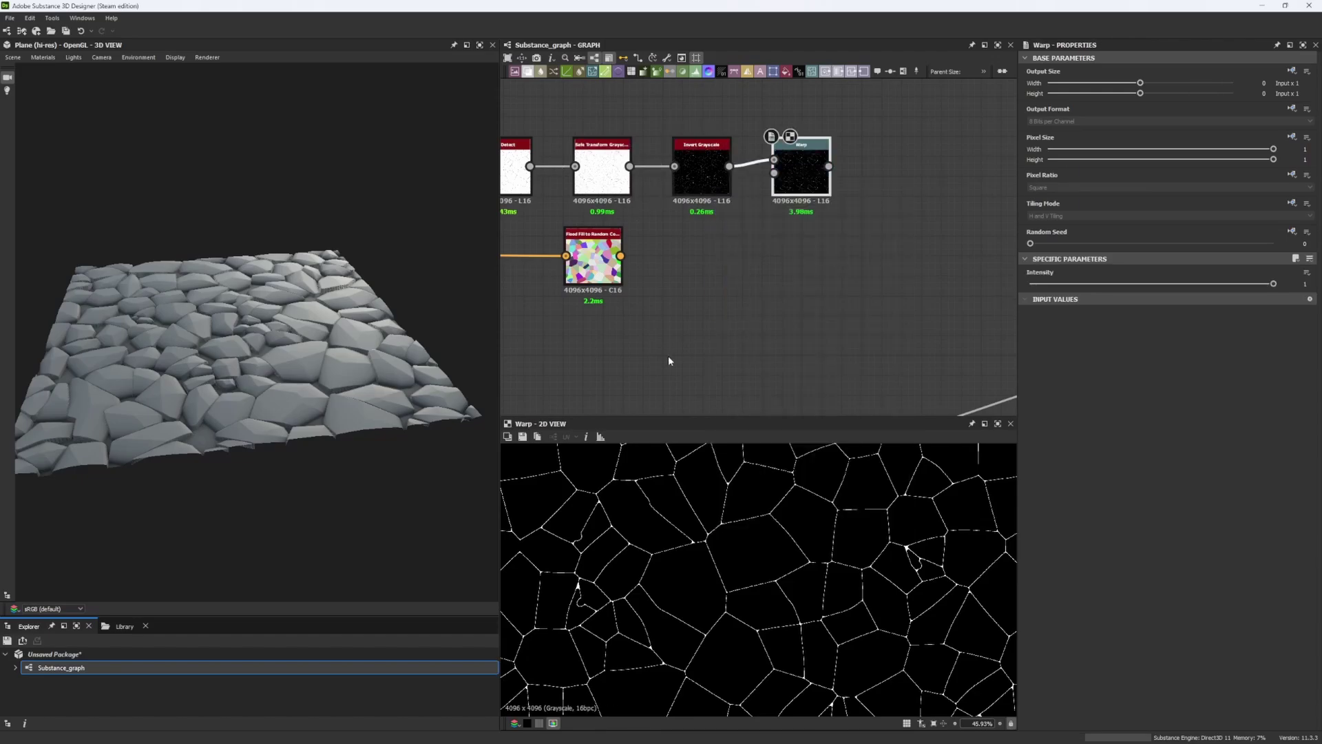
# Step: Add a Clouds 2 noise node and connect it to the Warp node's second input
pyautogui.press('space')
pyautogui.write('cvlo')
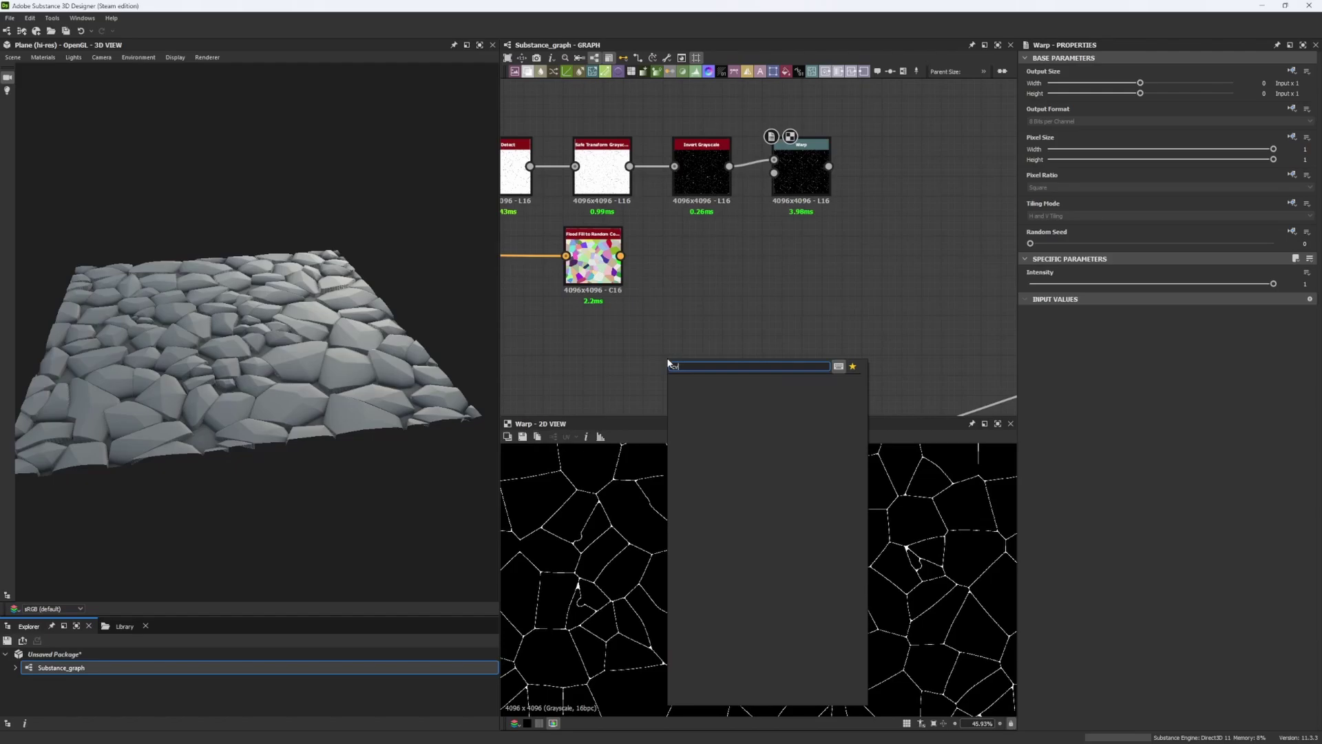
pyautogui.press('BackSpace')
pyautogui.write('loud')
pyautogui.press('Down')
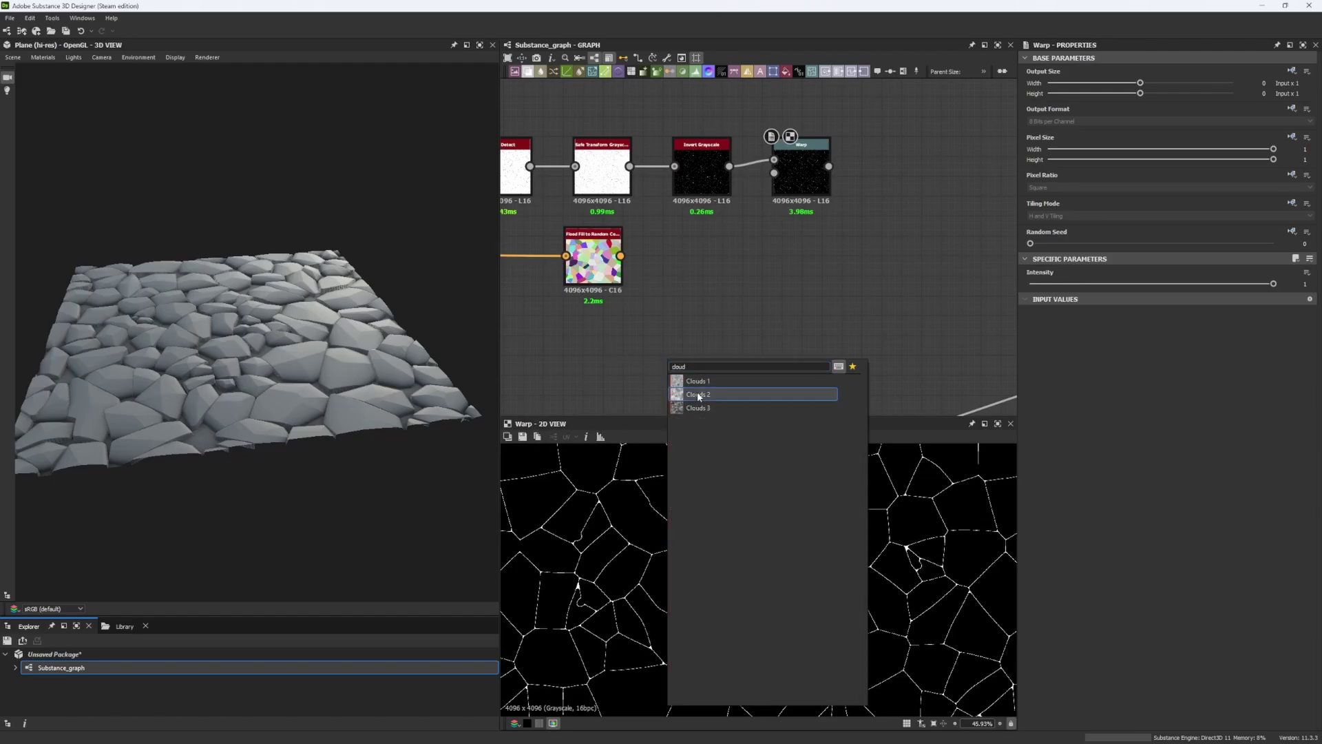
pyautogui.press('Return')
pyautogui.click(797, 174)
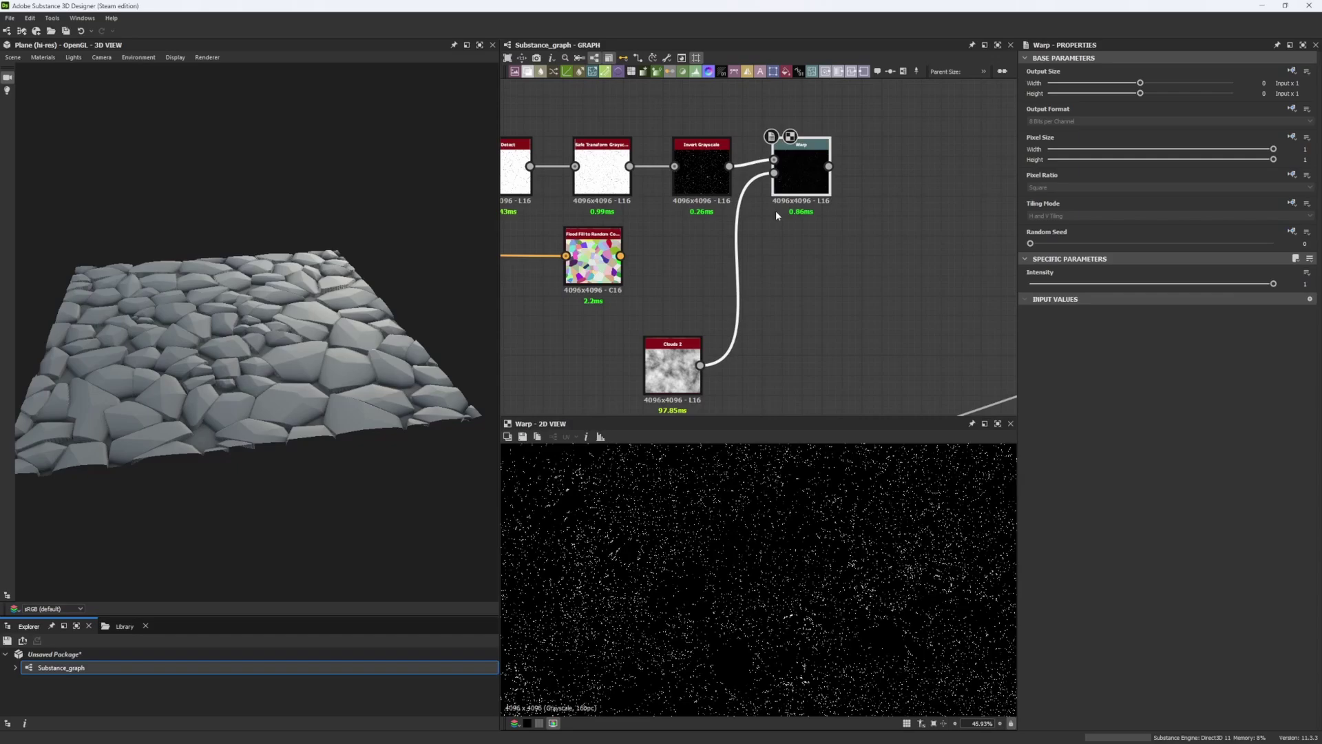
# Step: Try a Warp intensity of 0.06 and examine the crack lines up close
pyautogui.moveTo(1135, 285); pyautogui.dragTo(1045, 284)
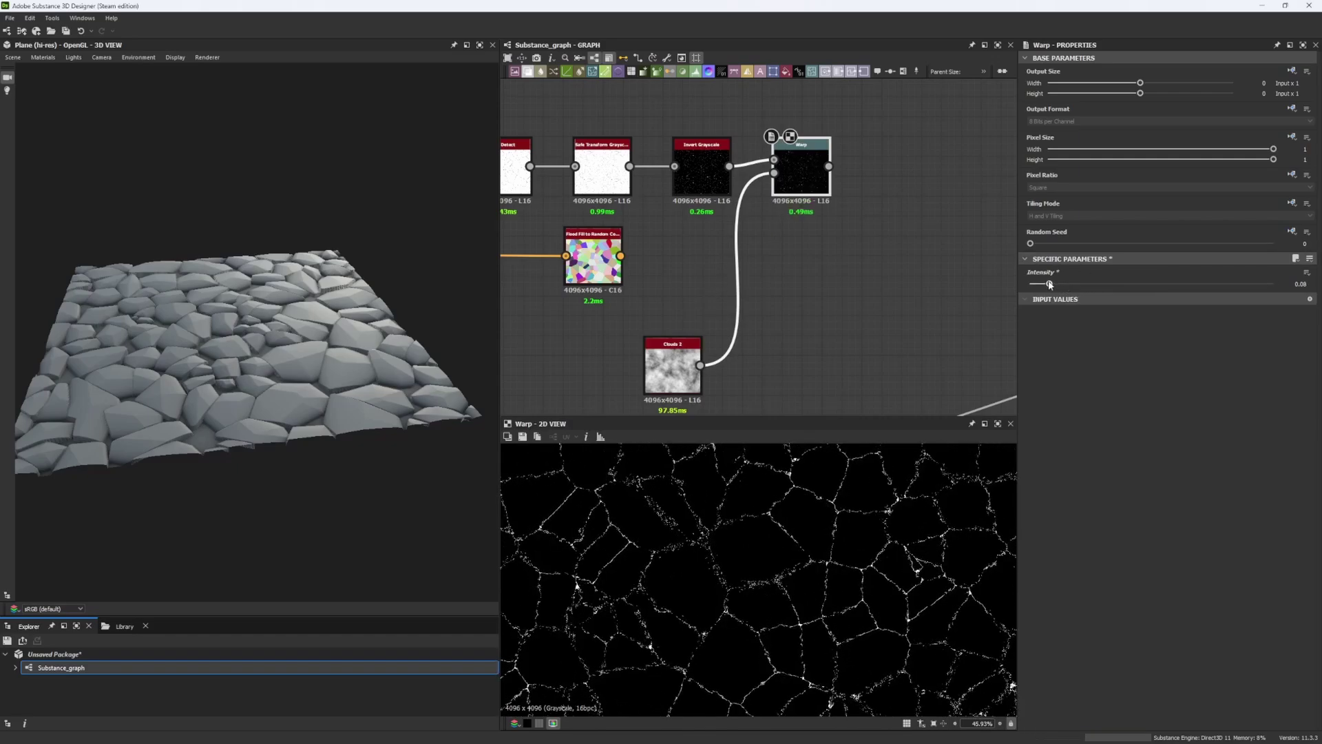
pyautogui.scroll(5, 712, 579)
pyautogui.scroll(2, 712, 578)
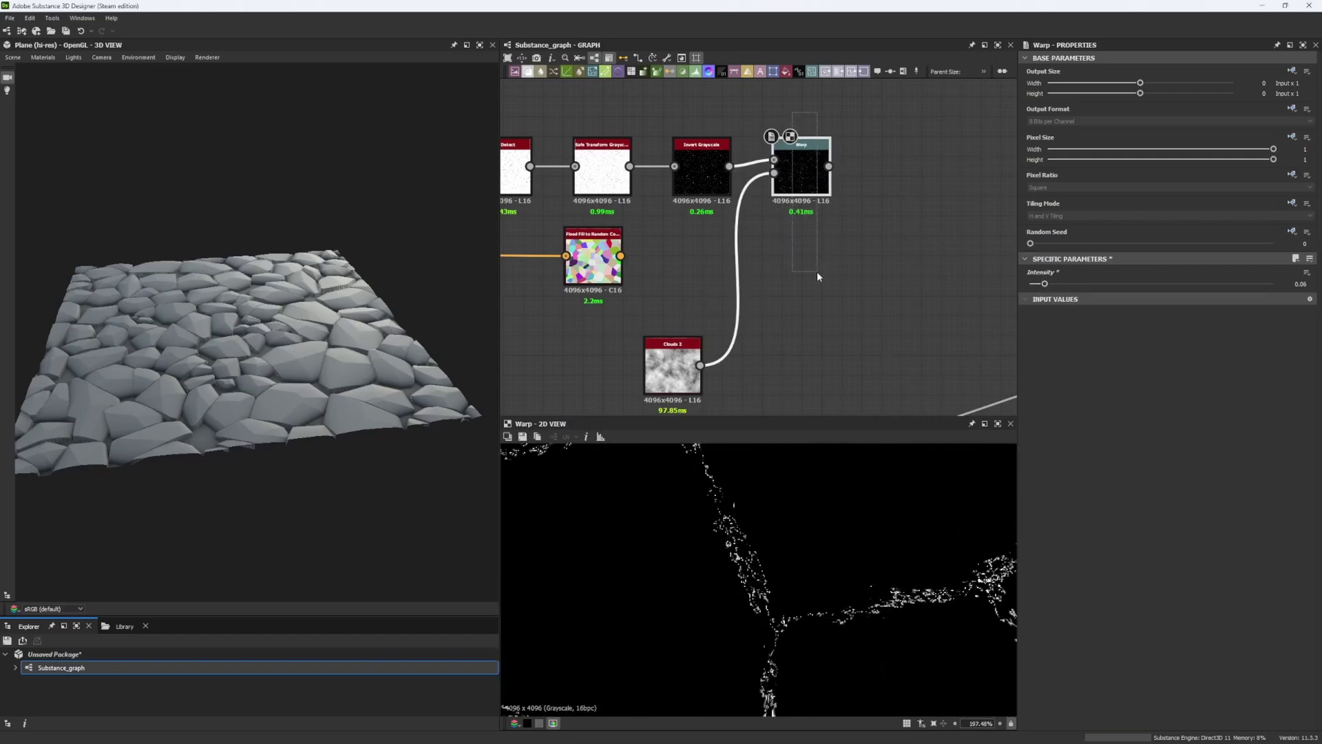
# Step: Replace the Warp node with a Directional Warp fed by Invert Grayscale, using Clouds 2 as its intensity input
pyautogui.moveTo(818, 276); pyautogui.dragTo(819, 276)
pyautogui.press('Delete')
pyautogui.press('space')
pyautogui.write('dire')
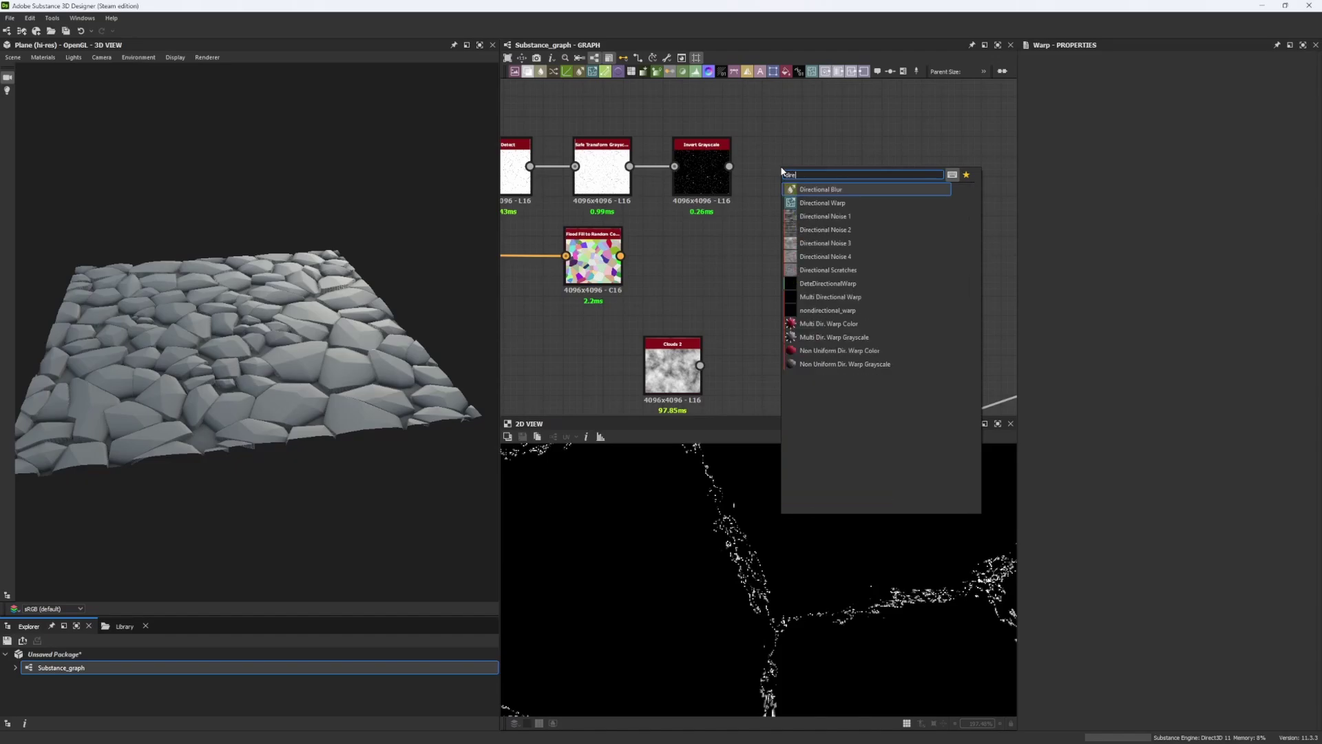
pyautogui.click(822, 203)
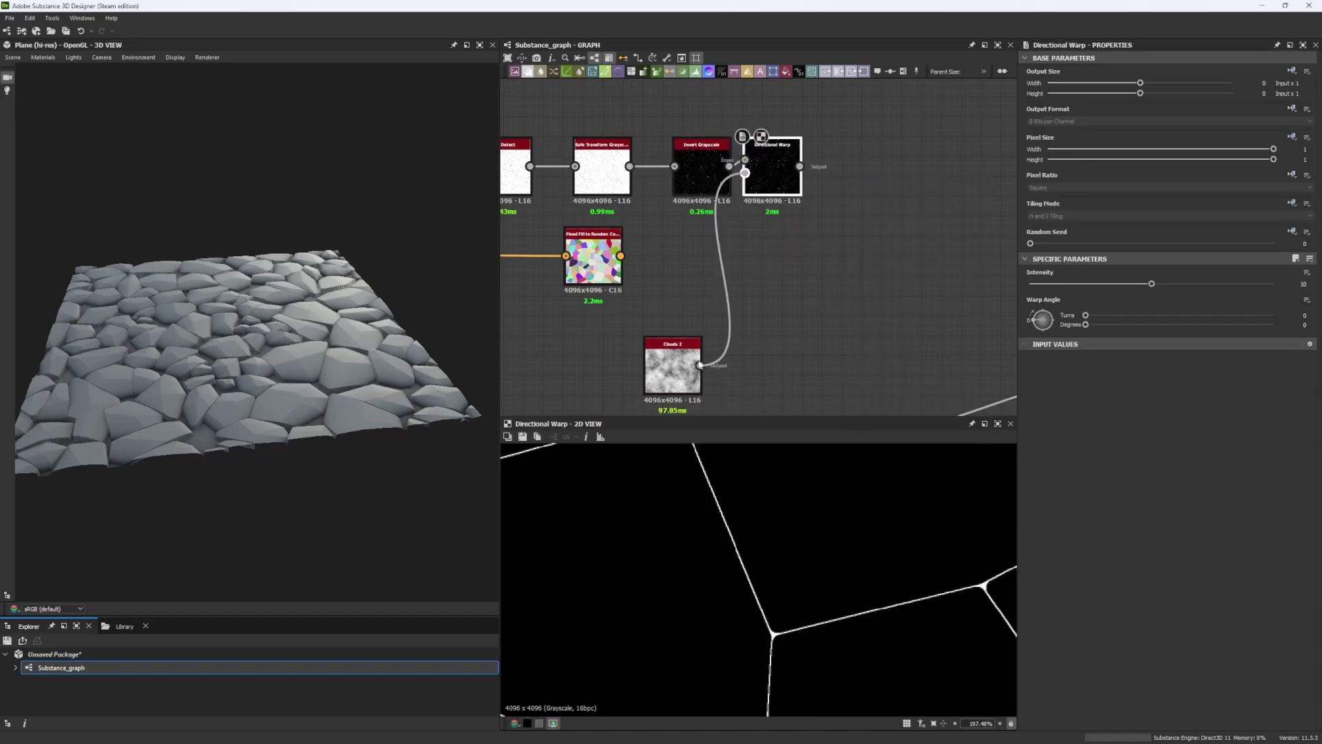
pyautogui.moveTo(700, 365); pyautogui.dragTo(700, 366)
pyautogui.doubleClick(699, 366)
pyautogui.scroll(-6, 751, 510)
pyautogui.doubleClick(782, 175)
pyautogui.scroll(-7, 756, 579)
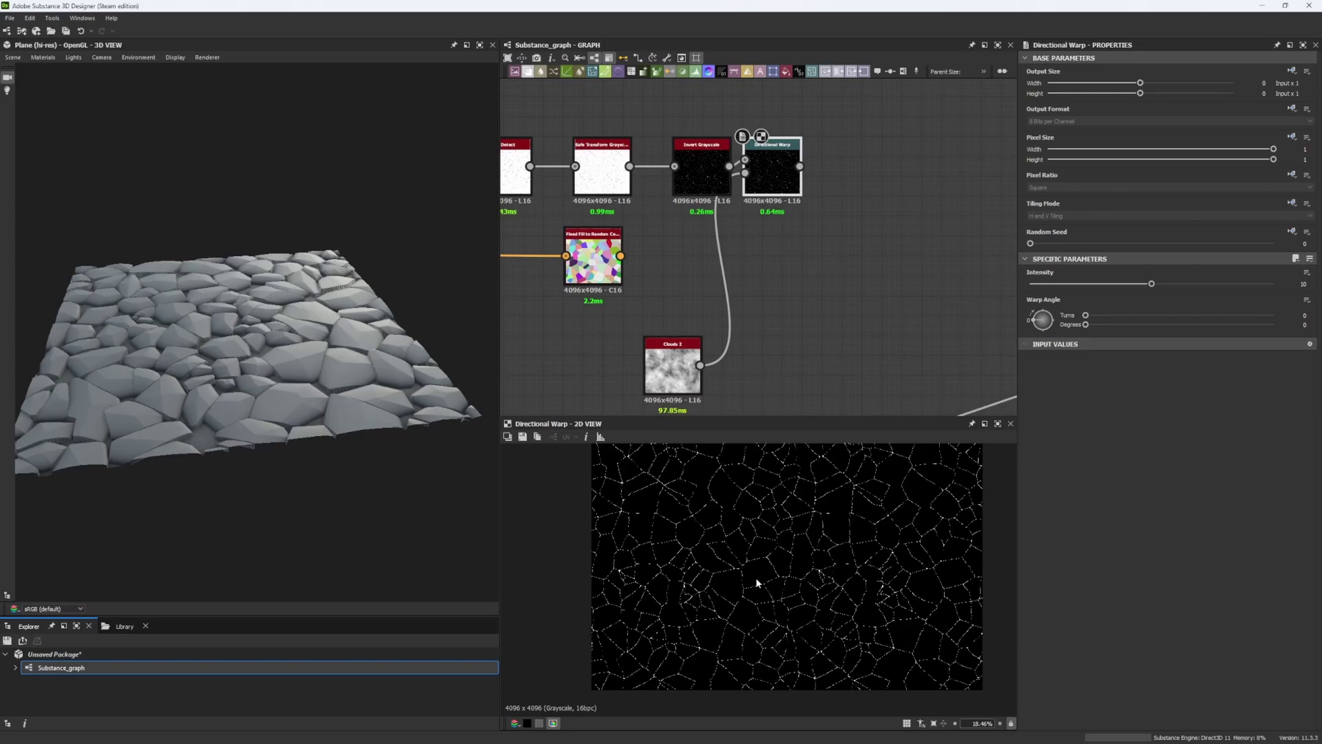
# Step: Set the Directional Warp intensity to 17.63 and move the Clouds 2 node above Invert Grayscale
pyautogui.scroll(9, 754, 577)
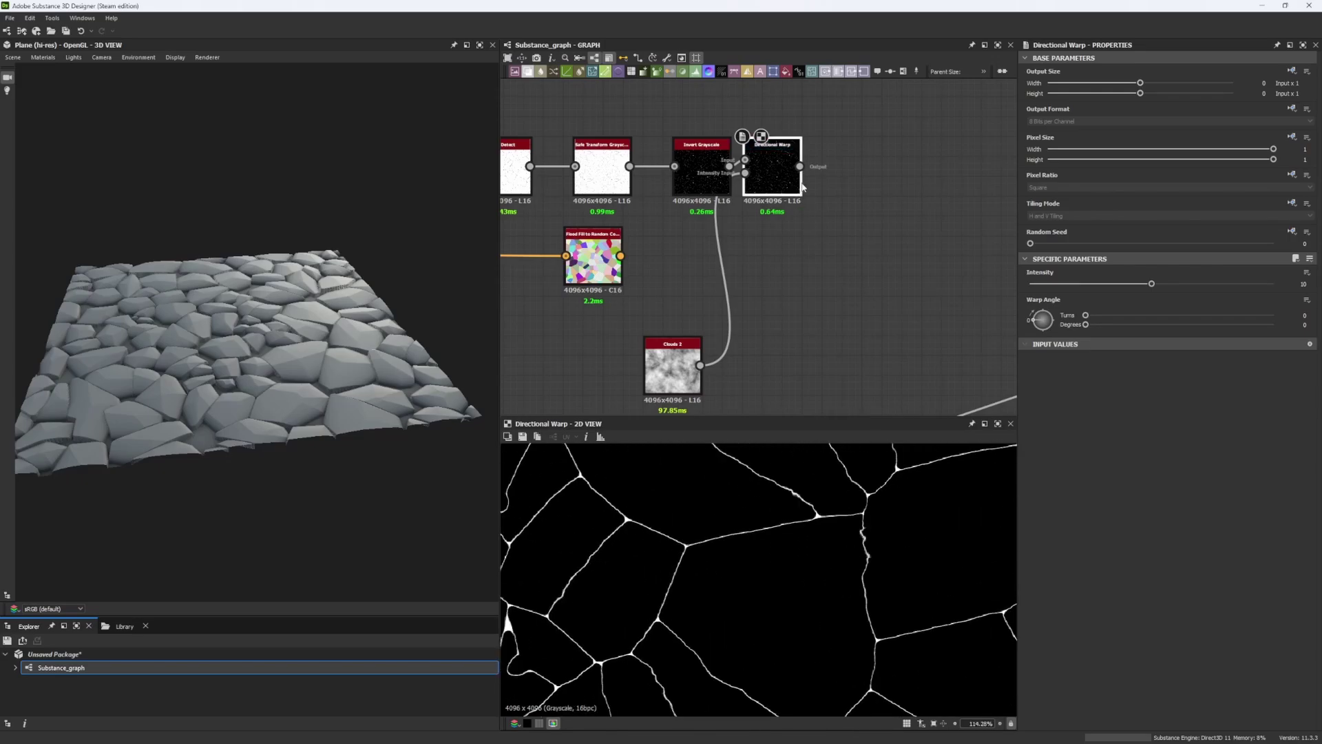
pyautogui.moveTo(1217, 280); pyautogui.dragTo(1245, 281)
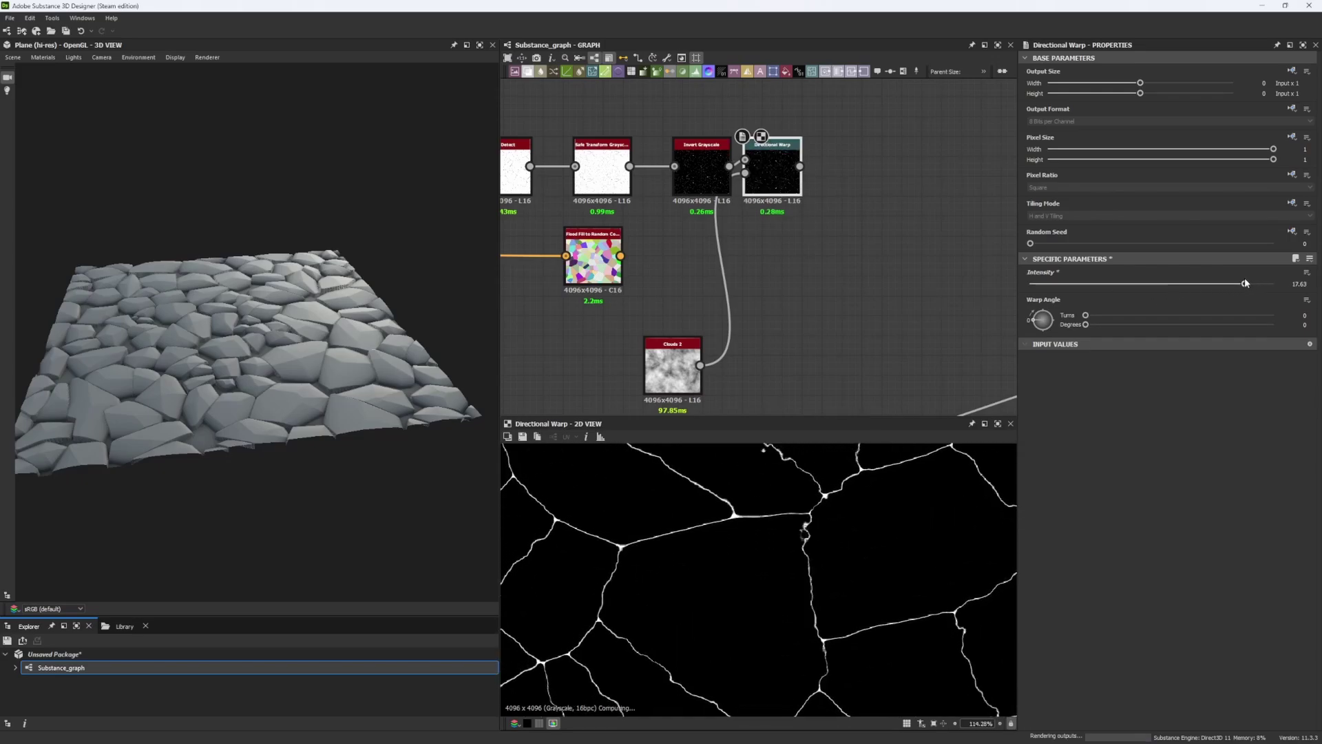
pyautogui.moveTo(637, 337); pyautogui.dragTo(672, 365, button='middle')
pyautogui.moveTo(697, 381); pyautogui.dragTo(724, 102)
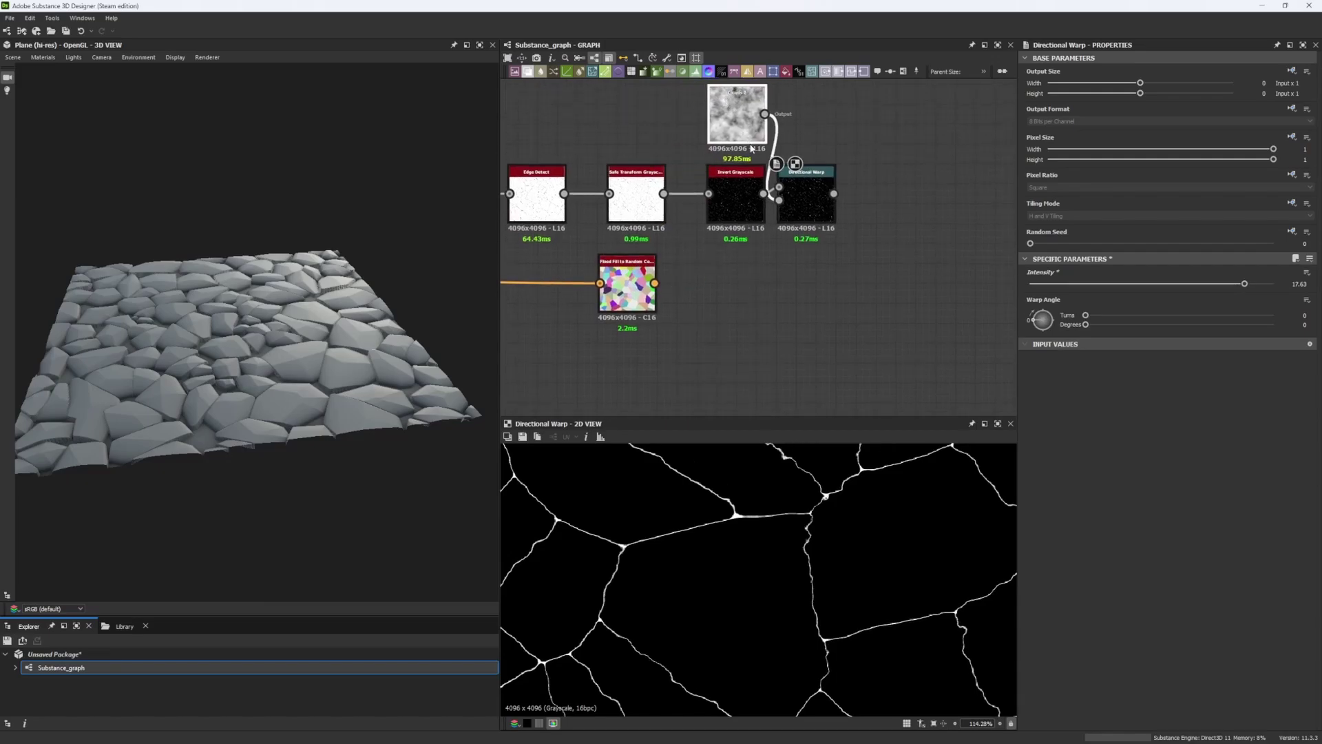
# Step: Blend the Directional Warp cracks over the Levels output and reroute the Levels node's outgoing connections to the new Blend node
pyautogui.moveTo(604, 299); pyautogui.dragTo(577, 258, button='middle')
pyautogui.scroll(-4, 646, 337)
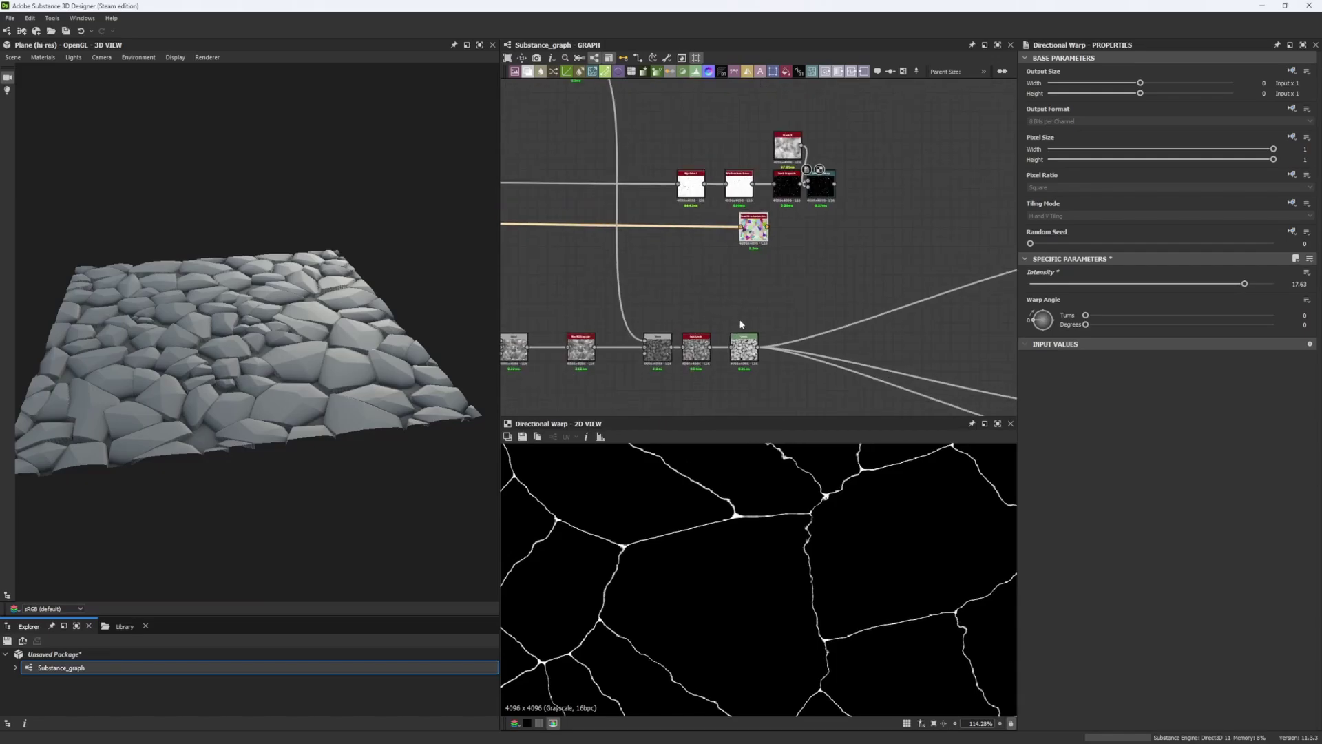
pyautogui.click(743, 351)
pyautogui.moveTo(722, 373); pyautogui.dragTo(786, 301)
pyautogui.click(818, 337)
pyautogui.moveTo(800, 210); pyautogui.dragTo(791, 297)
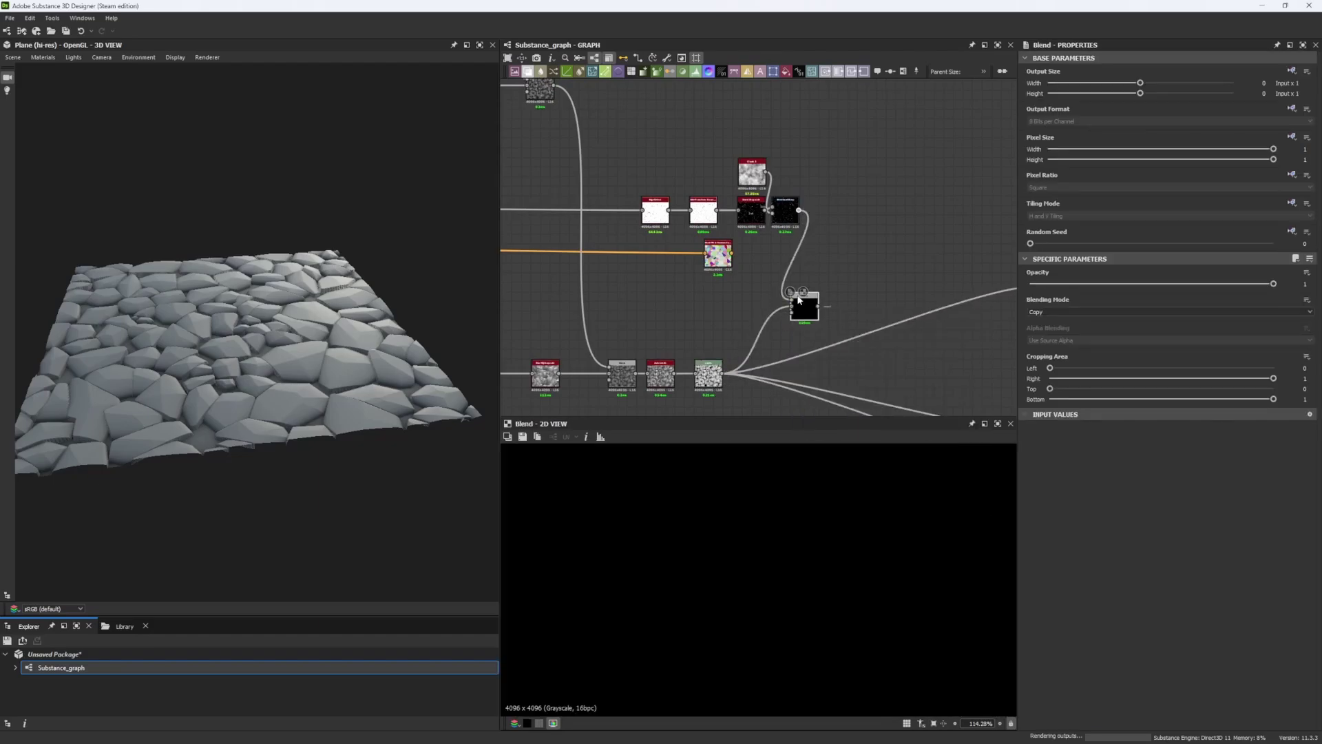
pyautogui.keyDown('shift'); pyautogui.moveTo(724, 373); pyautogui.dragTo(782, 389); pyautogui.keyUp('shift')
# Step: Set the crack Blend node's mode to Subtract and inspect the cracked stones on the 3D plane
pyautogui.click(1073, 309)
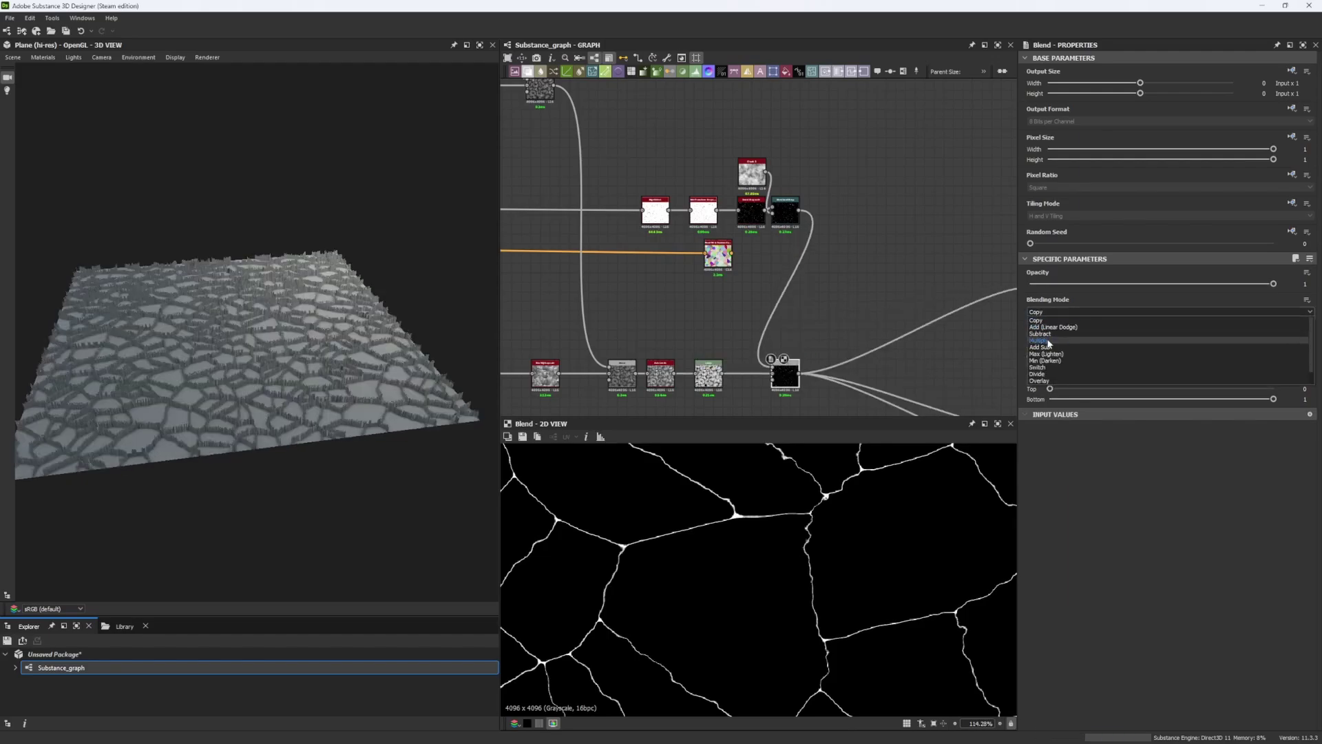
pyautogui.click(1047, 333)
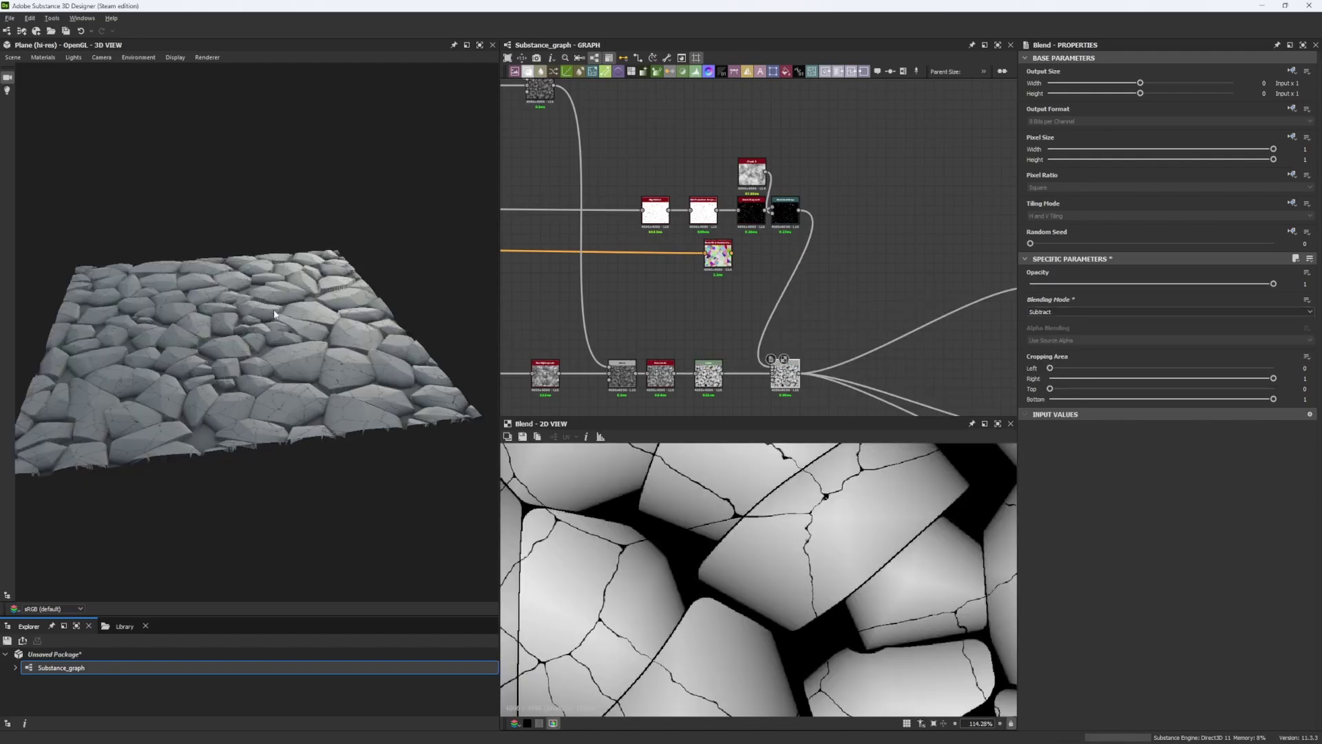
pyautogui.moveTo(272, 315); pyautogui.dragTo(263, 353)
pyautogui.scroll(4, 277, 411)
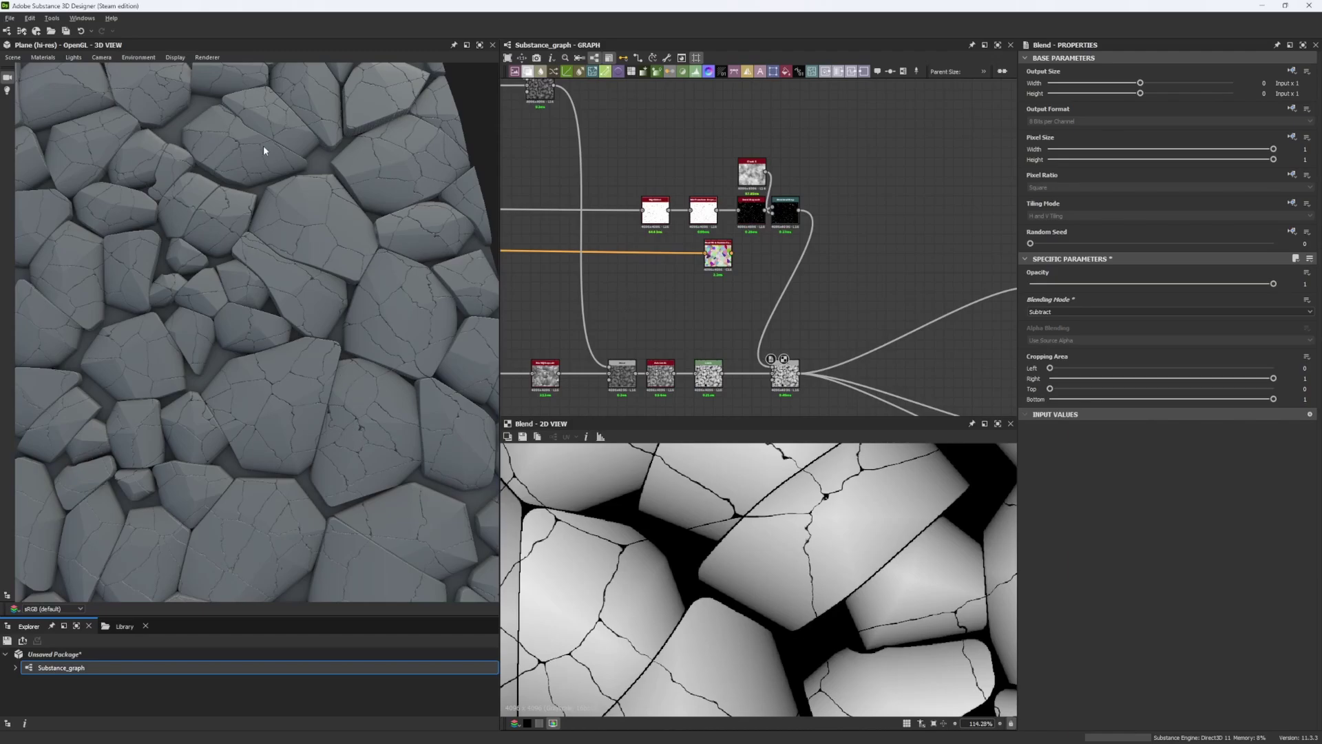
pyautogui.moveTo(264, 151); pyautogui.dragTo(262, 330, button='right')
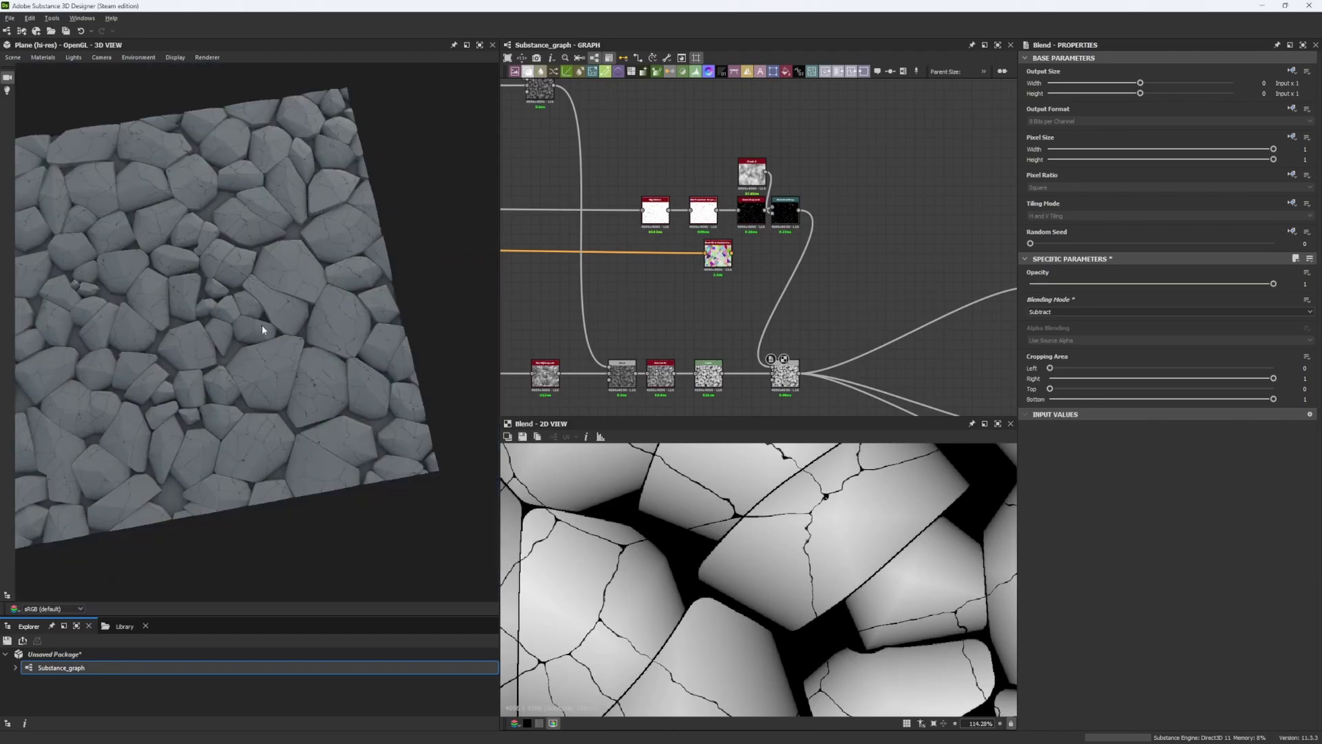
# Step: Insert a Vector Warp Grayscale node between the Directional Warp and the crack Blend node
pyautogui.click(785, 212)
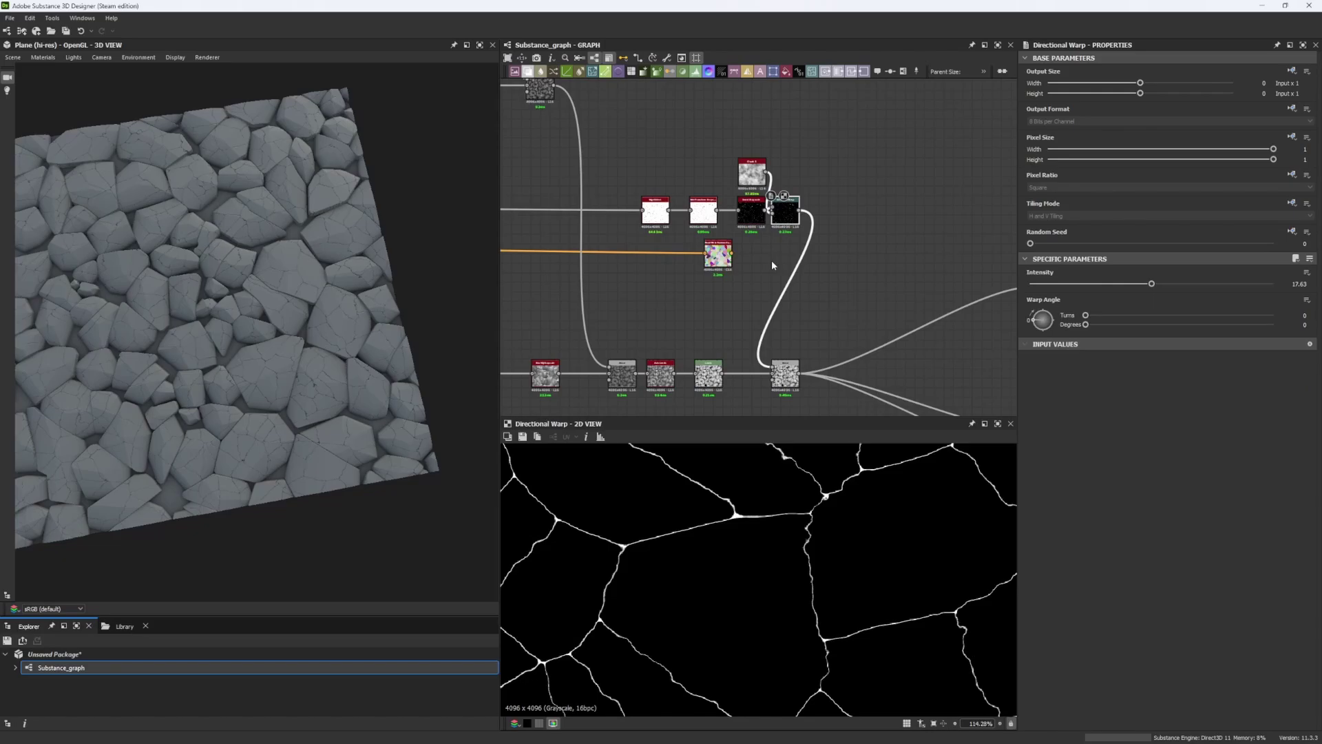
pyautogui.press('space')
pyautogui.write('vec')
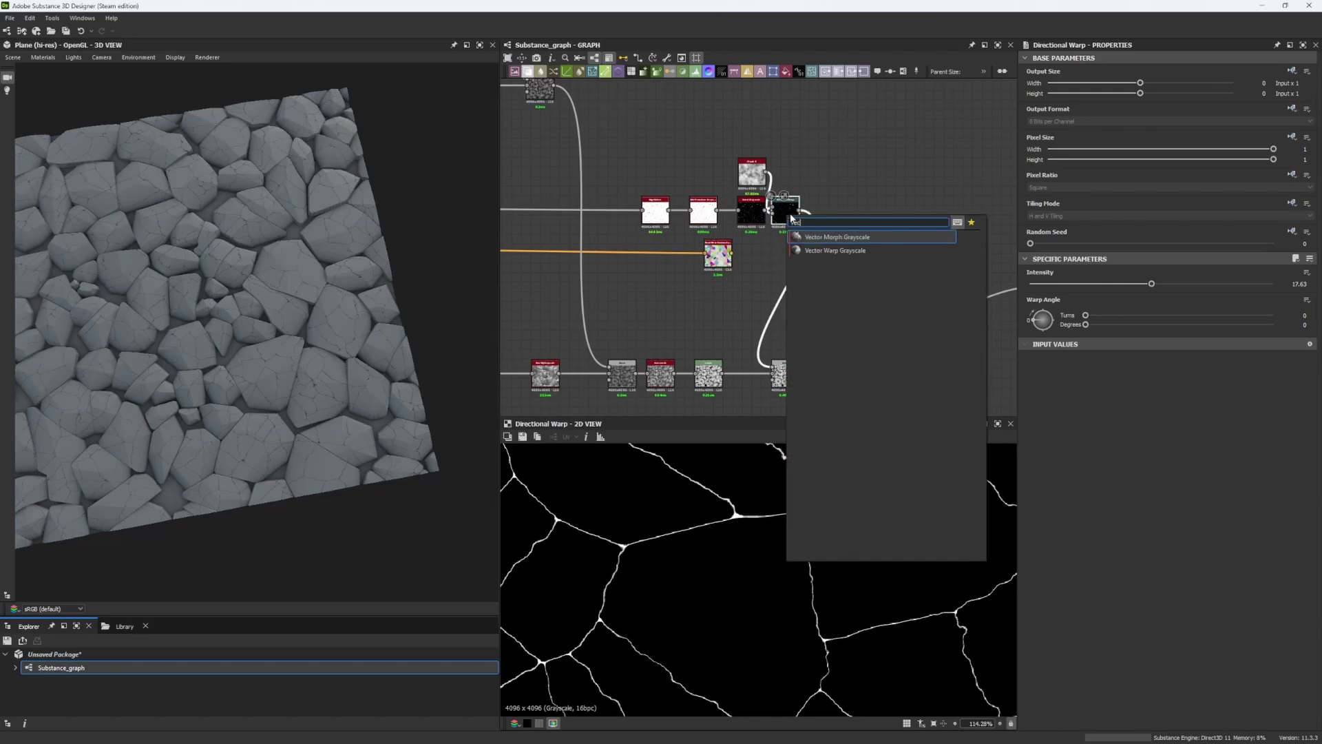
pyautogui.click(826, 251)
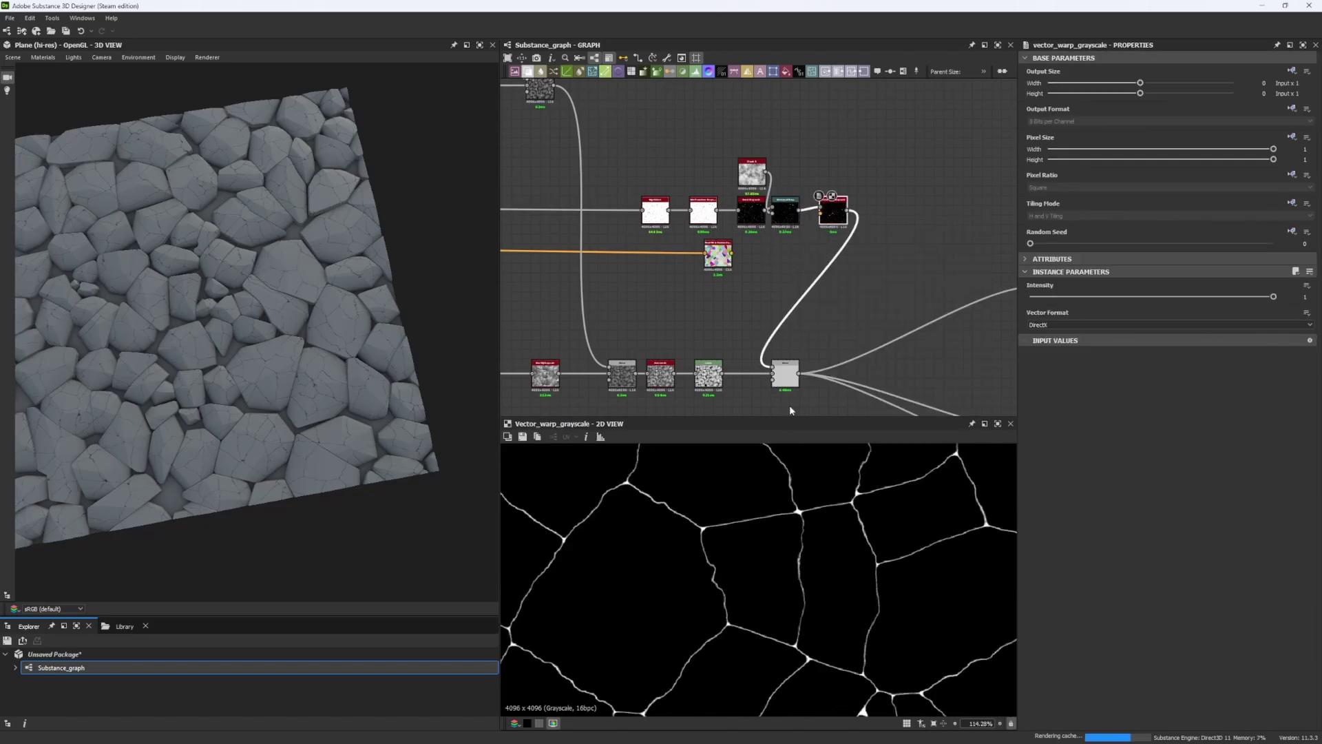
# Step: Move the crack Blend node further along the chain to make room and inspect the Vector Warp Grayscale crack lines
pyautogui.moveTo(787, 386); pyautogui.dragTo(862, 383)
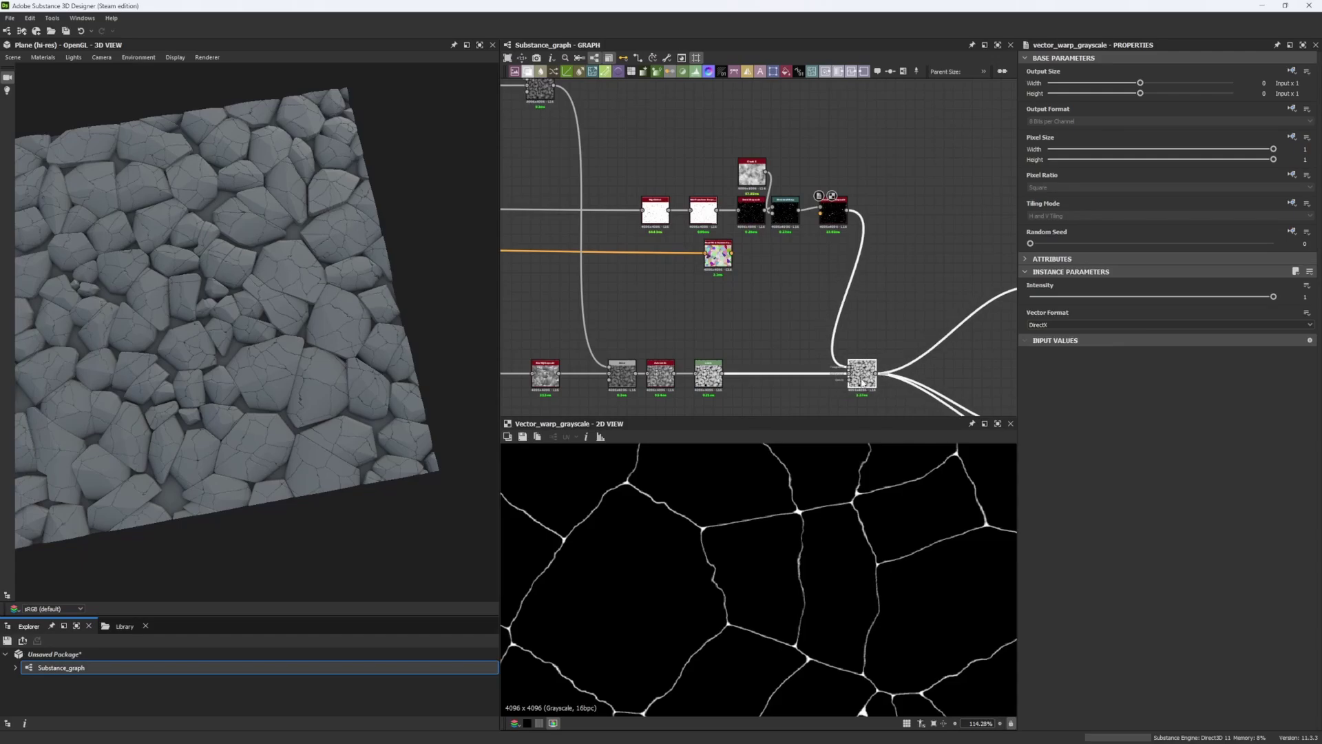
pyautogui.moveTo(780, 233); pyautogui.dragTo(783, 288, button='middle')
pyautogui.scroll(4, 785, 293)
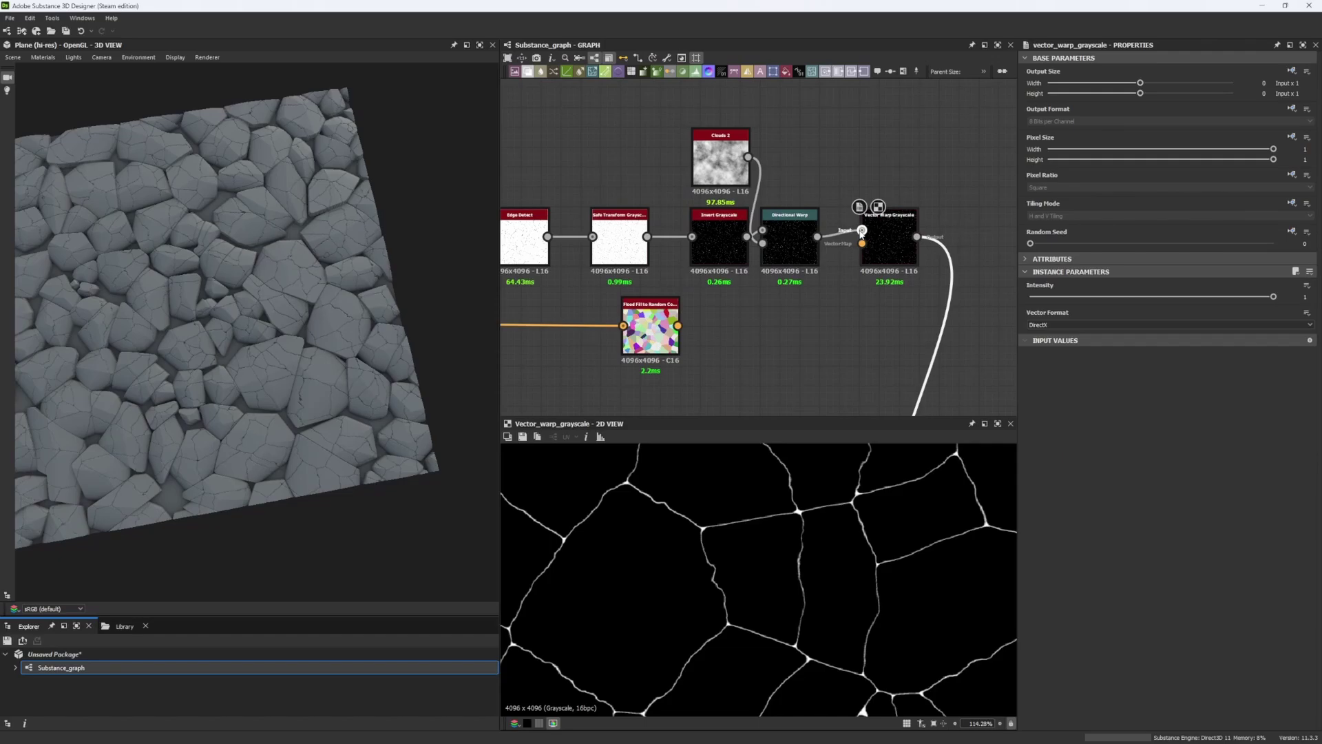
pyautogui.click(893, 234)
pyautogui.scroll(-8, 811, 555)
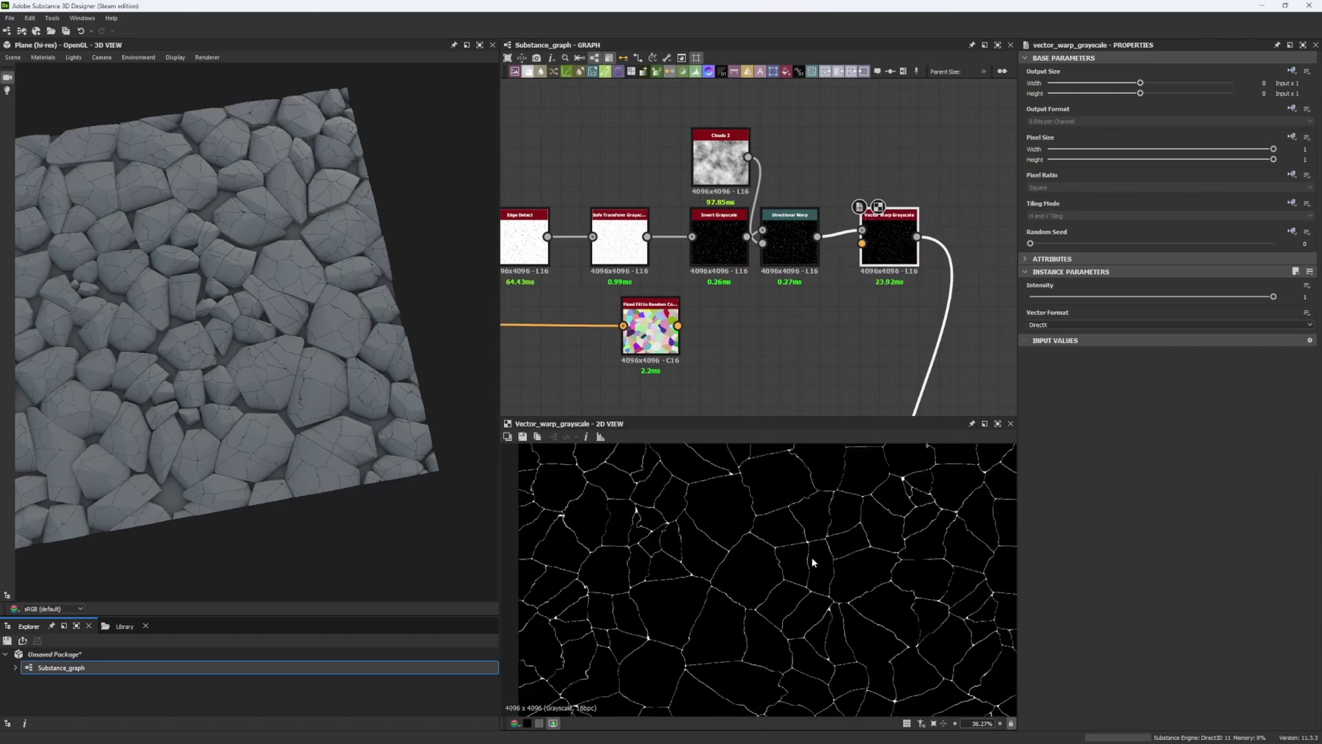
# Step: Preview the Flood Fill to Random Color node and connect its output to the Vector Warp Grayscale's vector map input
pyautogui.click(653, 324)
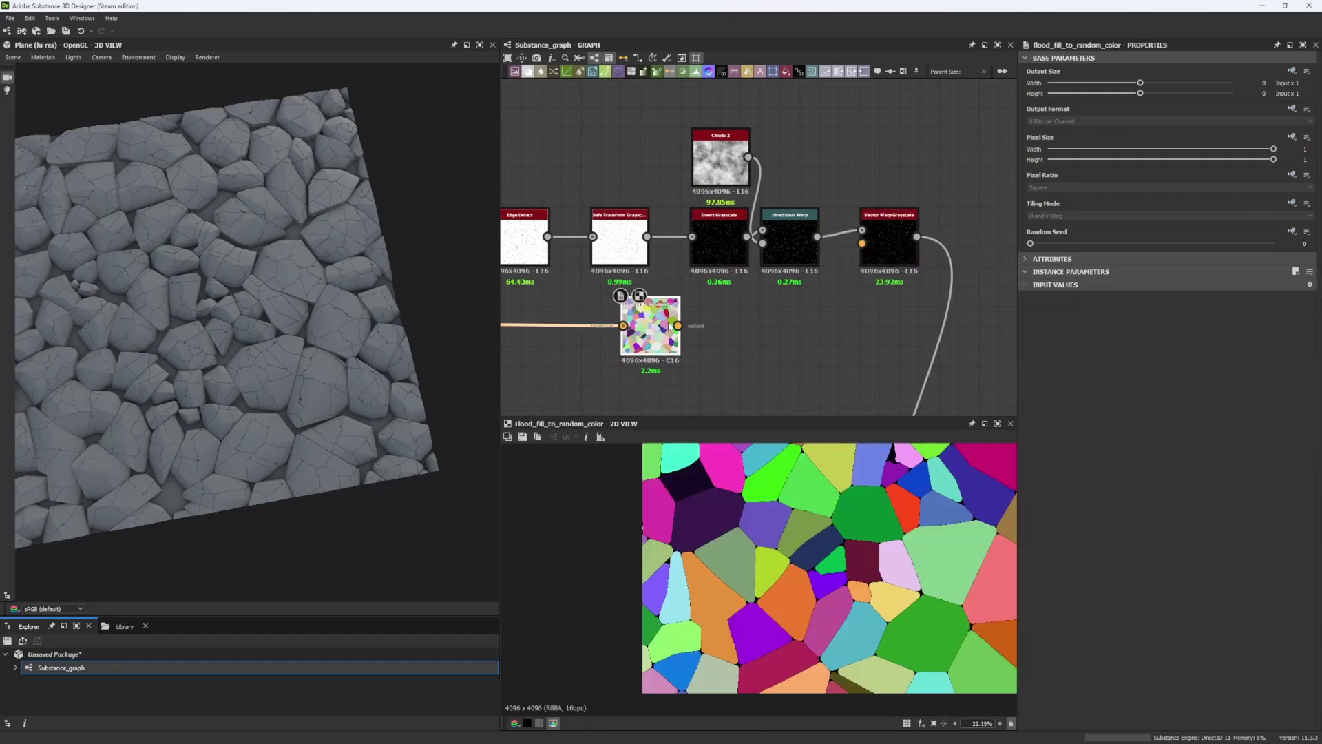
pyautogui.moveTo(679, 328)
pyautogui.mouseDown()
pyautogui.moveTo(863, 244)
pyautogui.moveTo(676, 322)
pyautogui.mouseUp()
pyautogui.scroll(5, 750, 572)
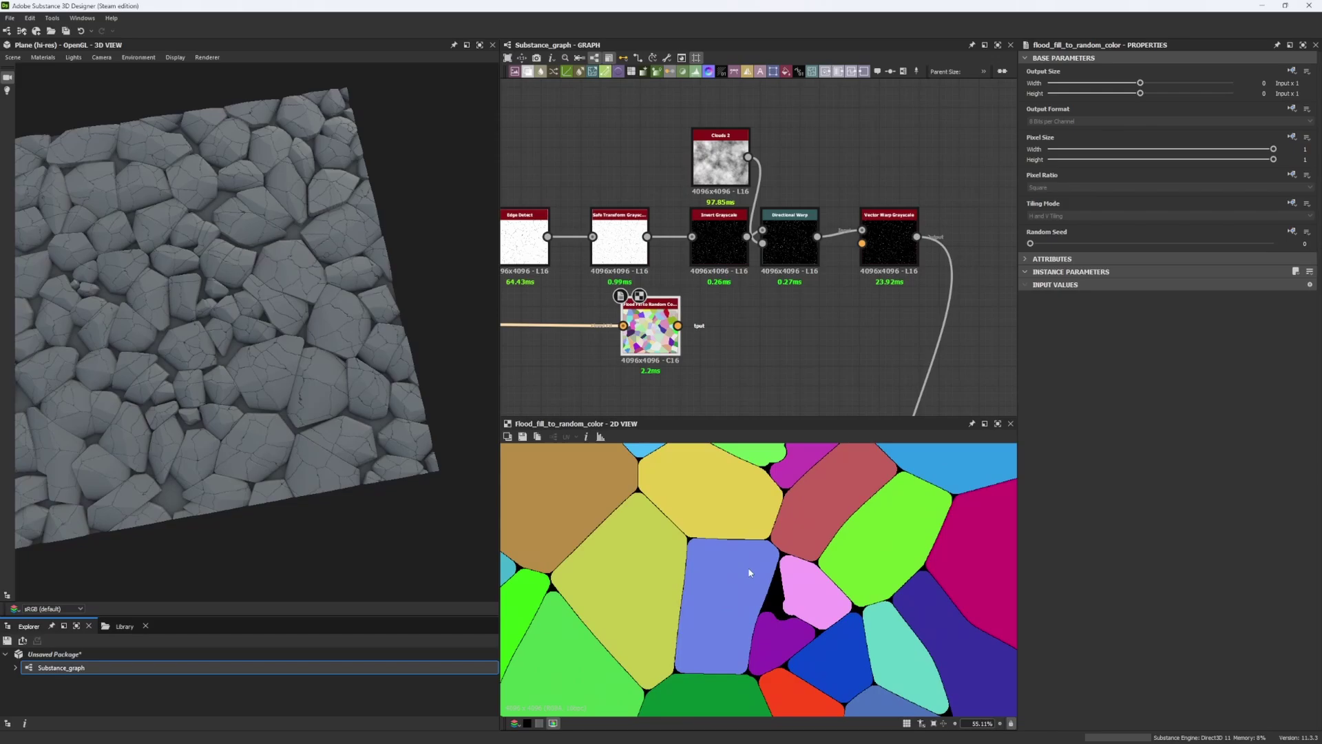
pyautogui.moveTo(678, 325); pyautogui.dragTo(863, 244)
pyautogui.scroll(-6, 717, 522)
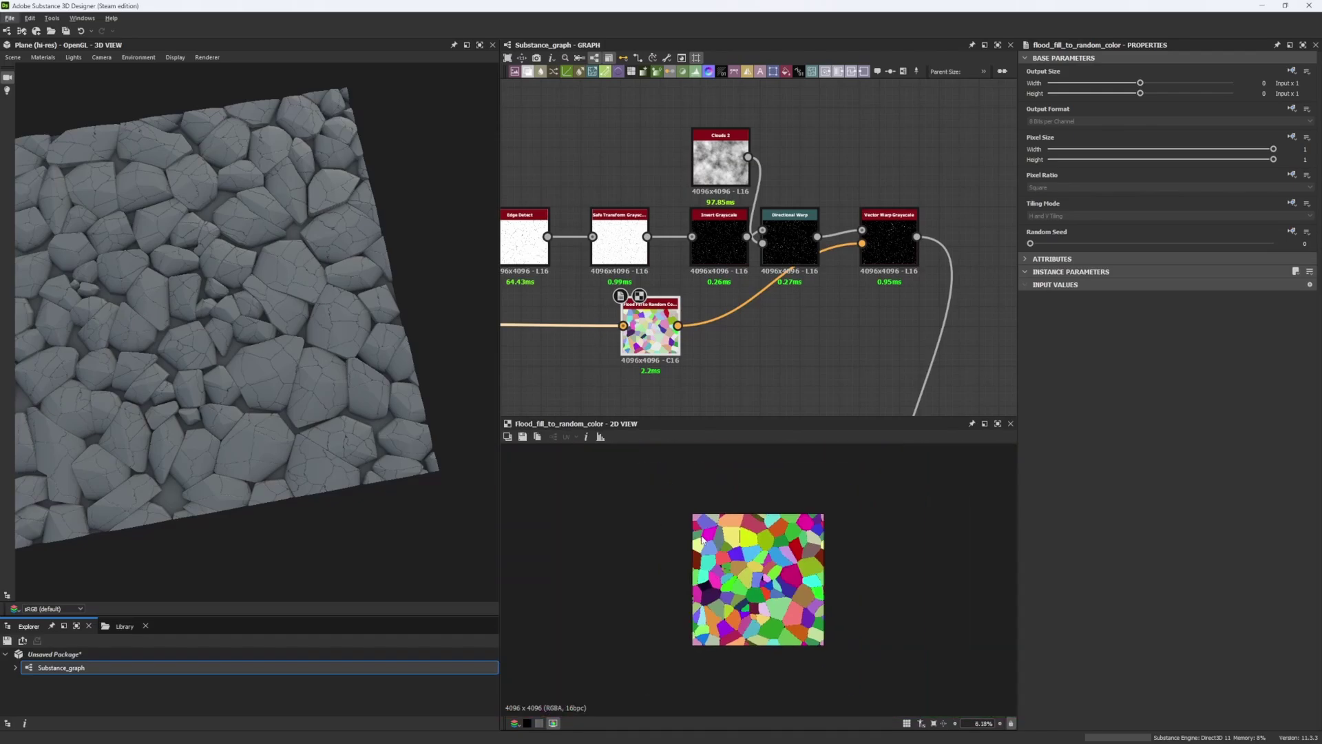
# Step: Examine the per-stone crack offsets up close on the 3D plane and compare them with the random color map
pyautogui.keyDown('alt'); pyautogui.moveTo(221, 404); pyautogui.dragTo(256, 397); pyautogui.keyUp('alt')
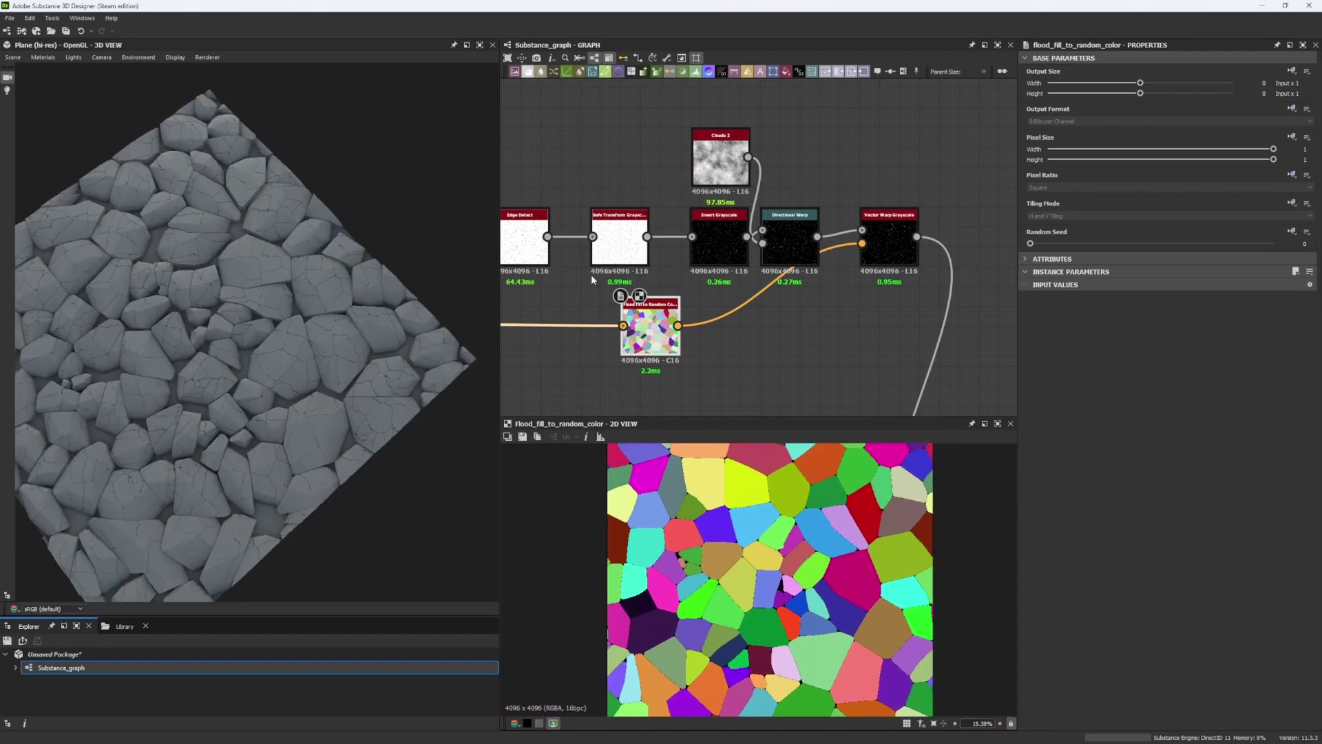
pyautogui.moveTo(618, 250); pyautogui.dragTo(654, 249, button='middle')
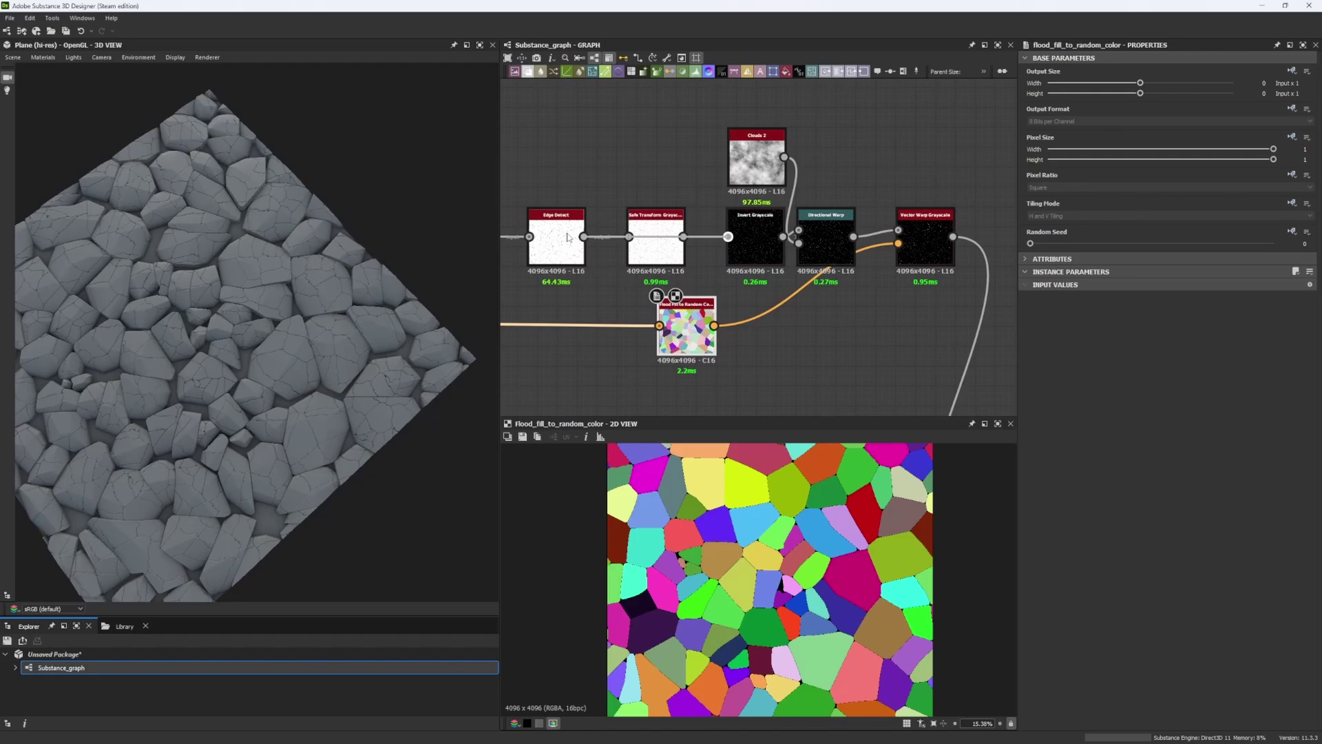
pyautogui.moveTo(389, 332); pyautogui.dragTo(327, 308)
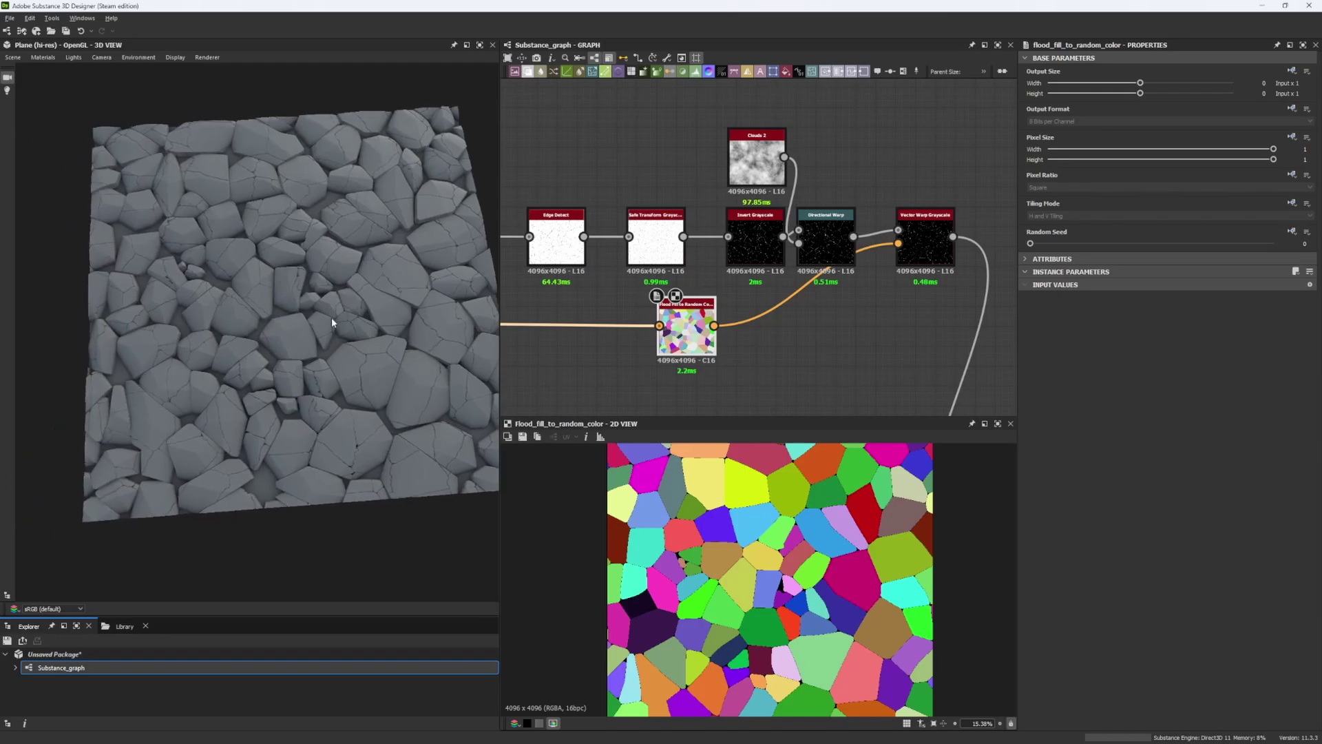
pyautogui.moveTo(332, 318); pyautogui.dragTo(358, 457, button='right')
pyautogui.moveTo(358, 456); pyautogui.dragTo(395, 435)
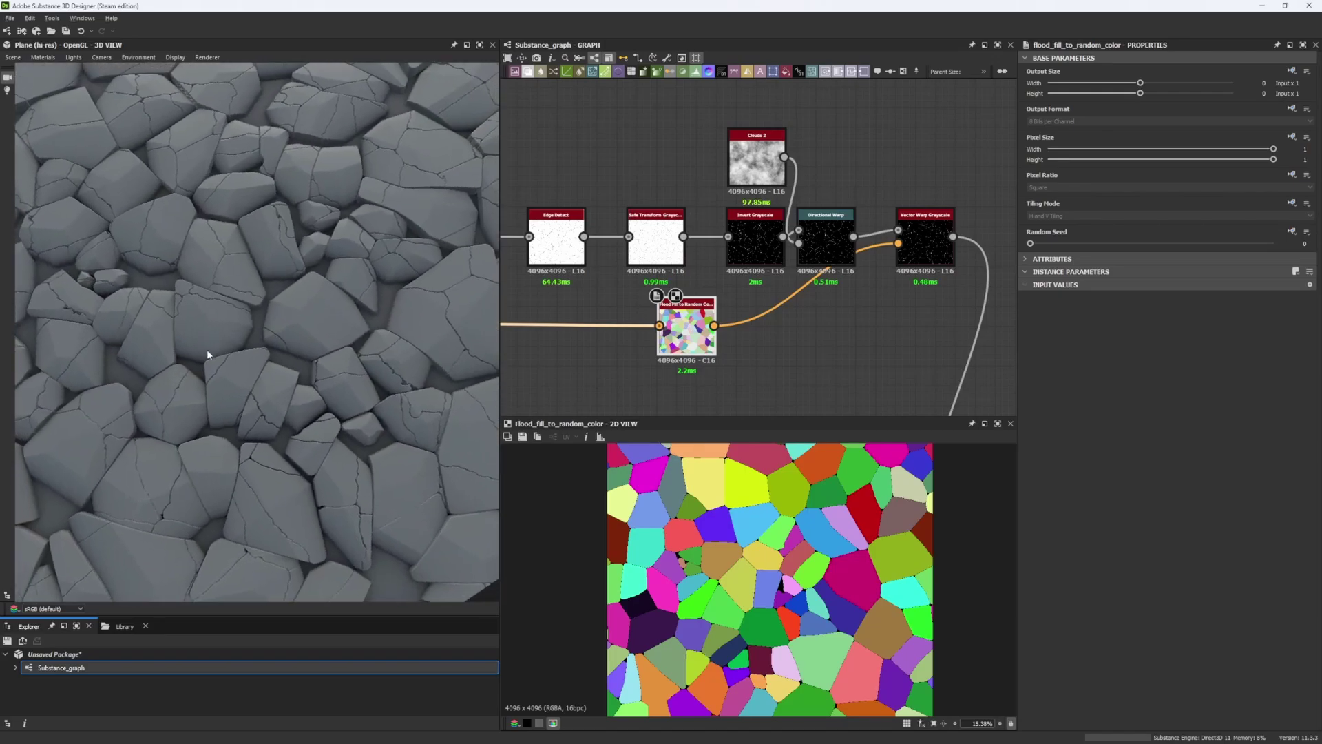
pyautogui.moveTo(207, 350); pyautogui.dragTo(299, 365, button='middle')
pyautogui.moveTo(300, 365); pyautogui.dragTo(258, 332, button='right')
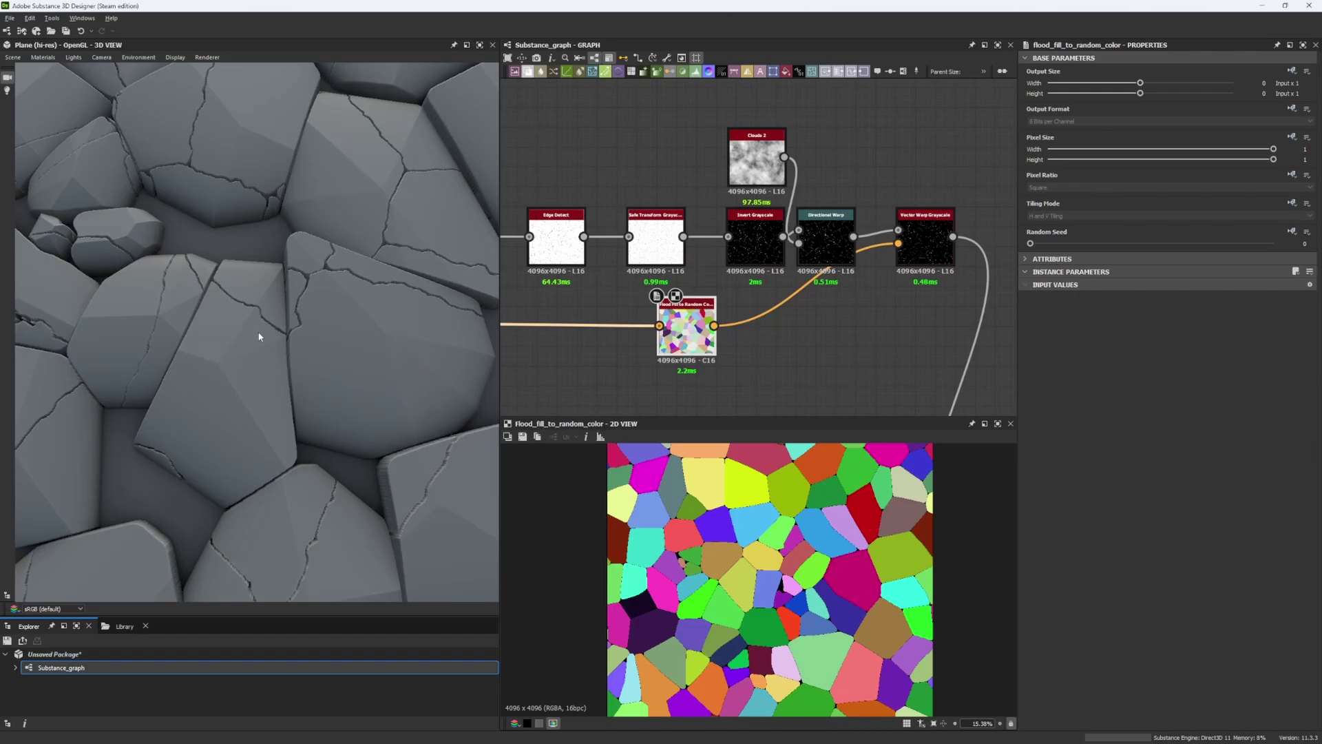
pyautogui.scroll(5, 259, 337)
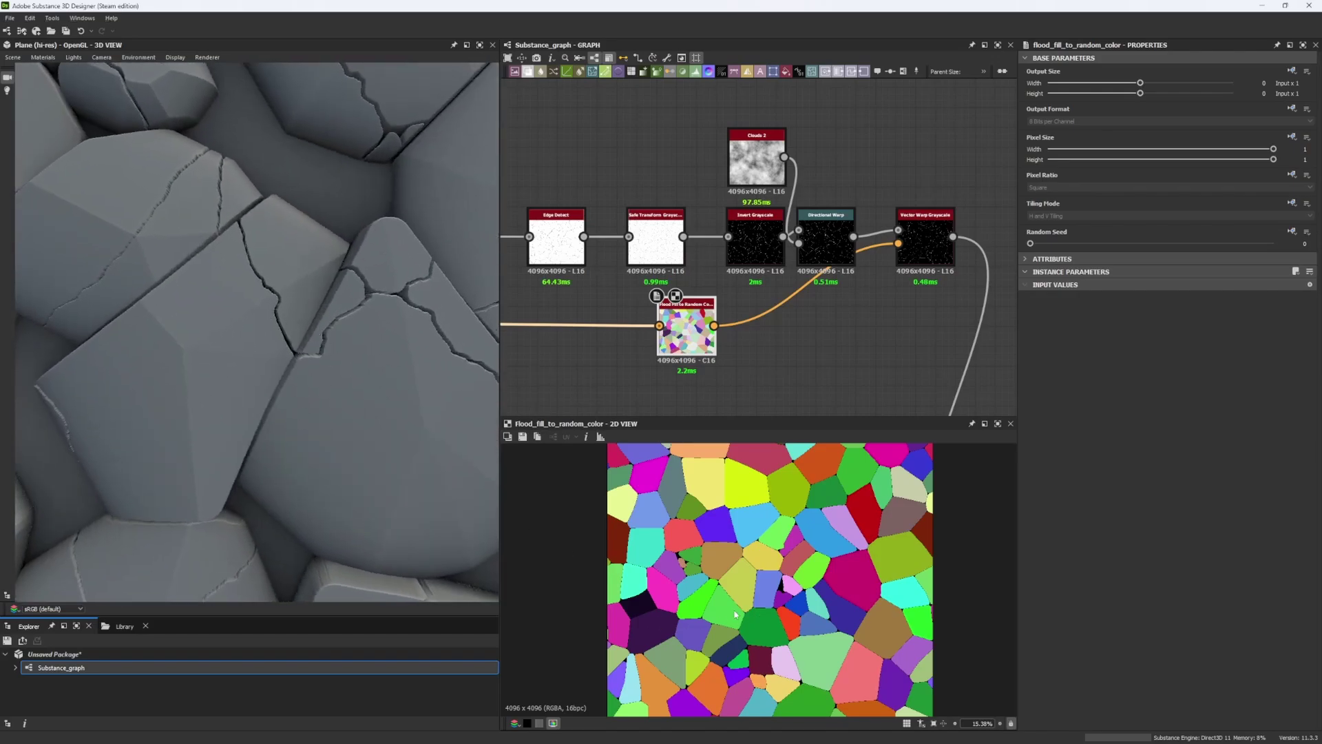
pyautogui.scroll(7, 734, 612)
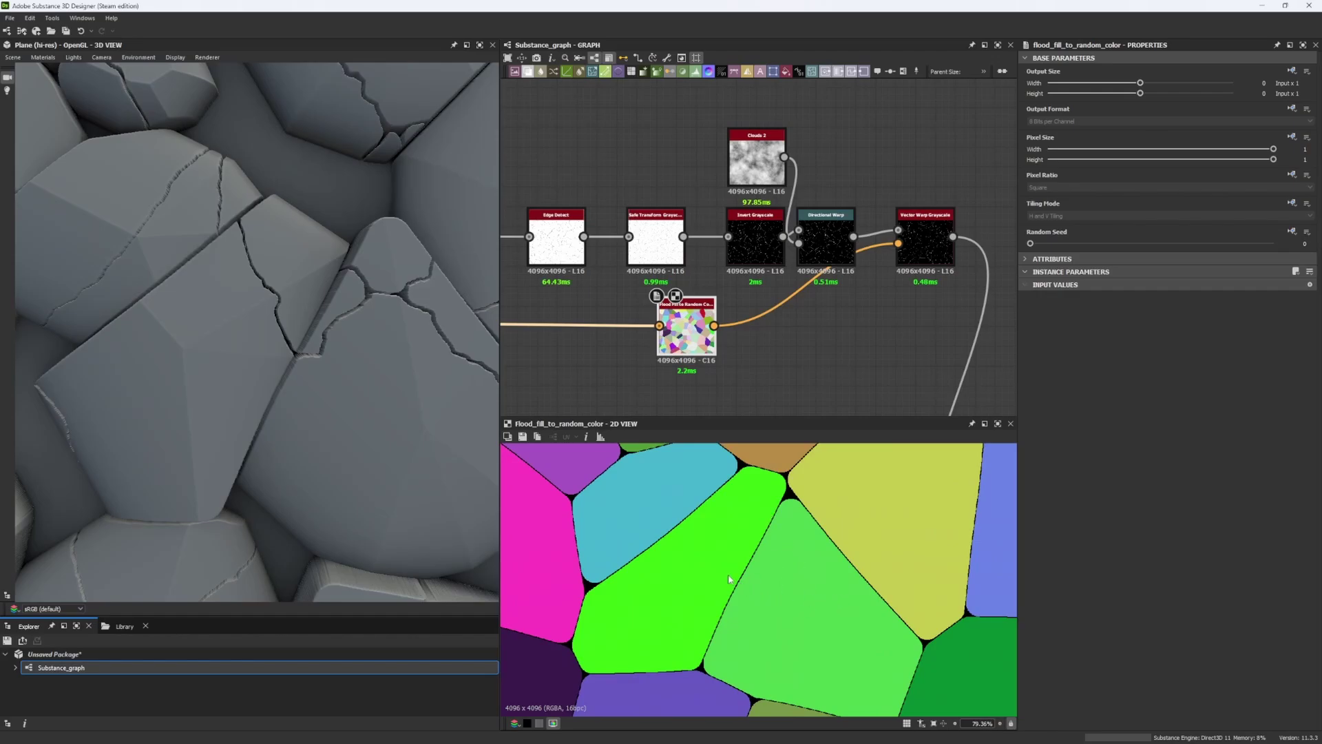
pyautogui.scroll(-3, 723, 578)
pyautogui.scroll(-3, 355, 423)
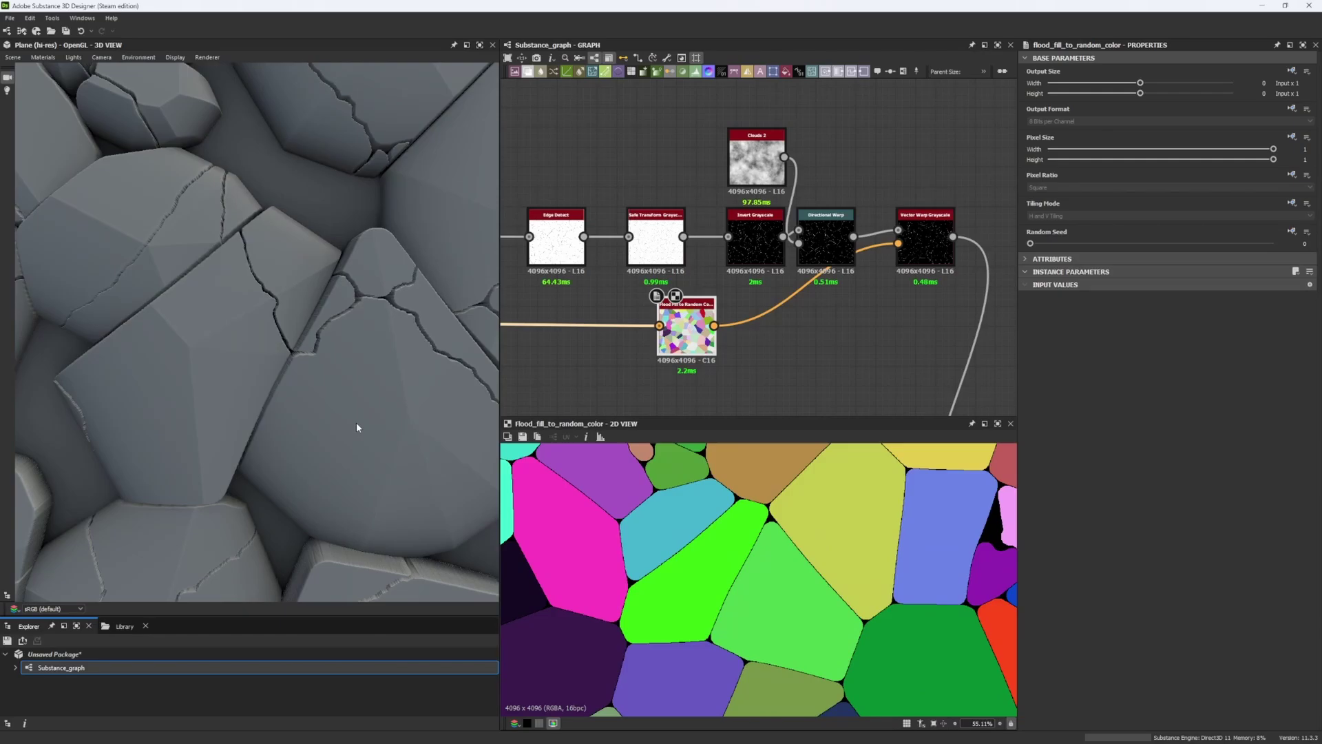
pyautogui.scroll(-2, 349, 427)
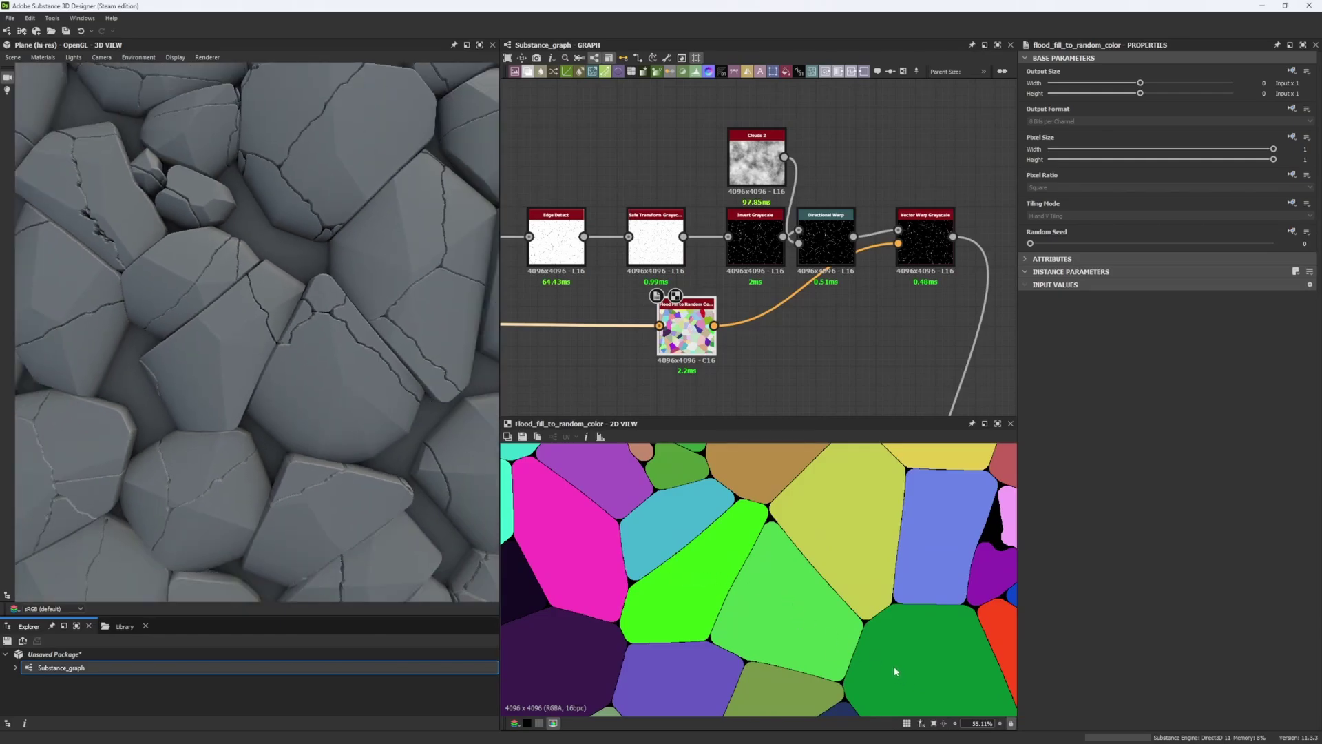
pyautogui.moveTo(461, 446); pyautogui.dragTo(387, 405, button='middle')
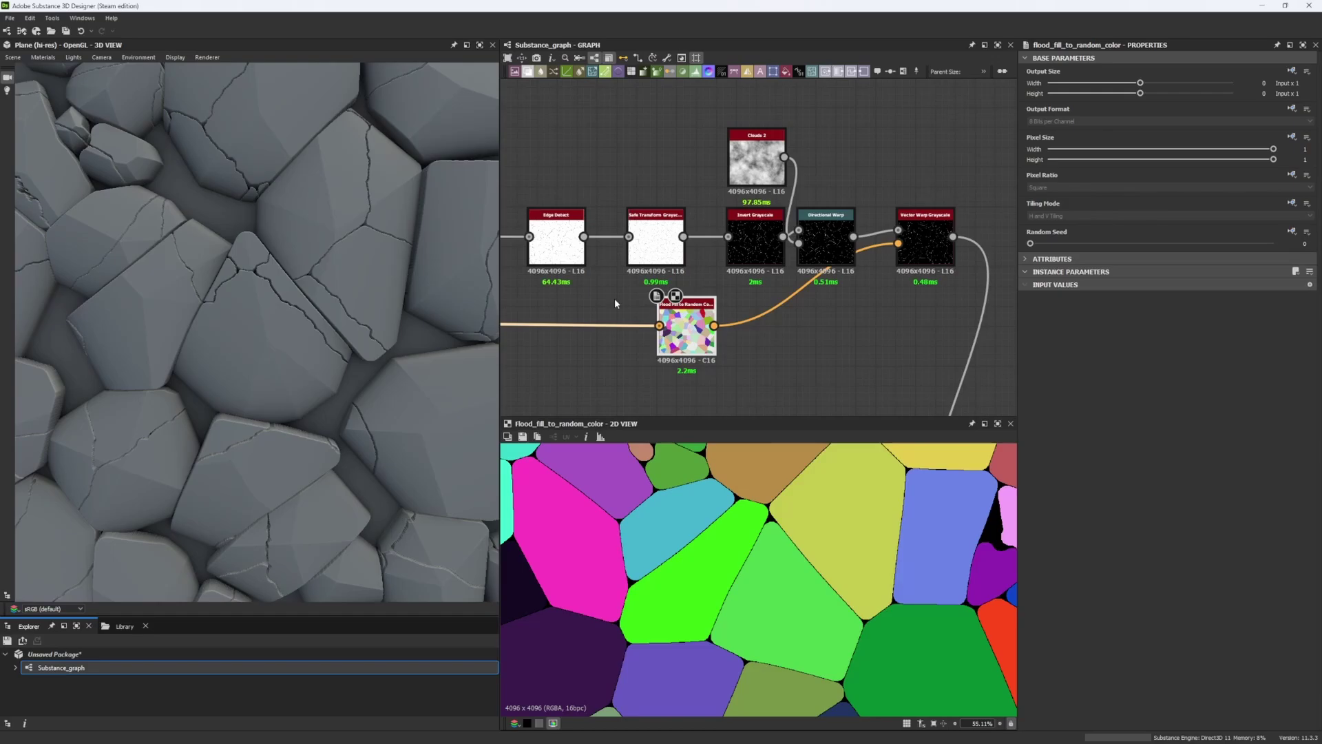
# Step: Try Random Seed 3 on the Flood Fill to Random Color node, check the cracks in 3D, and set the seed to 5
pyautogui.click(1121, 243)
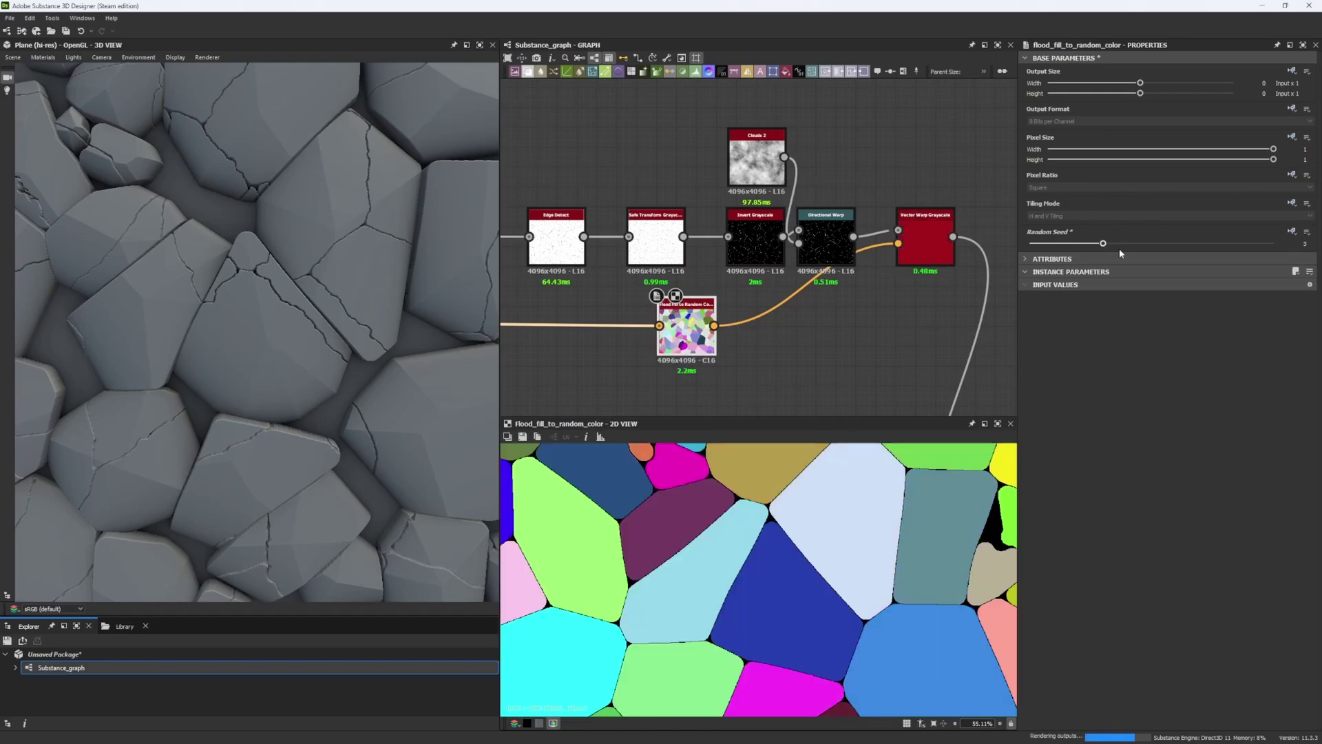
pyautogui.scroll(-2, 891, 521)
pyautogui.moveTo(140, 107); pyautogui.dragTo(311, 368, button='right')
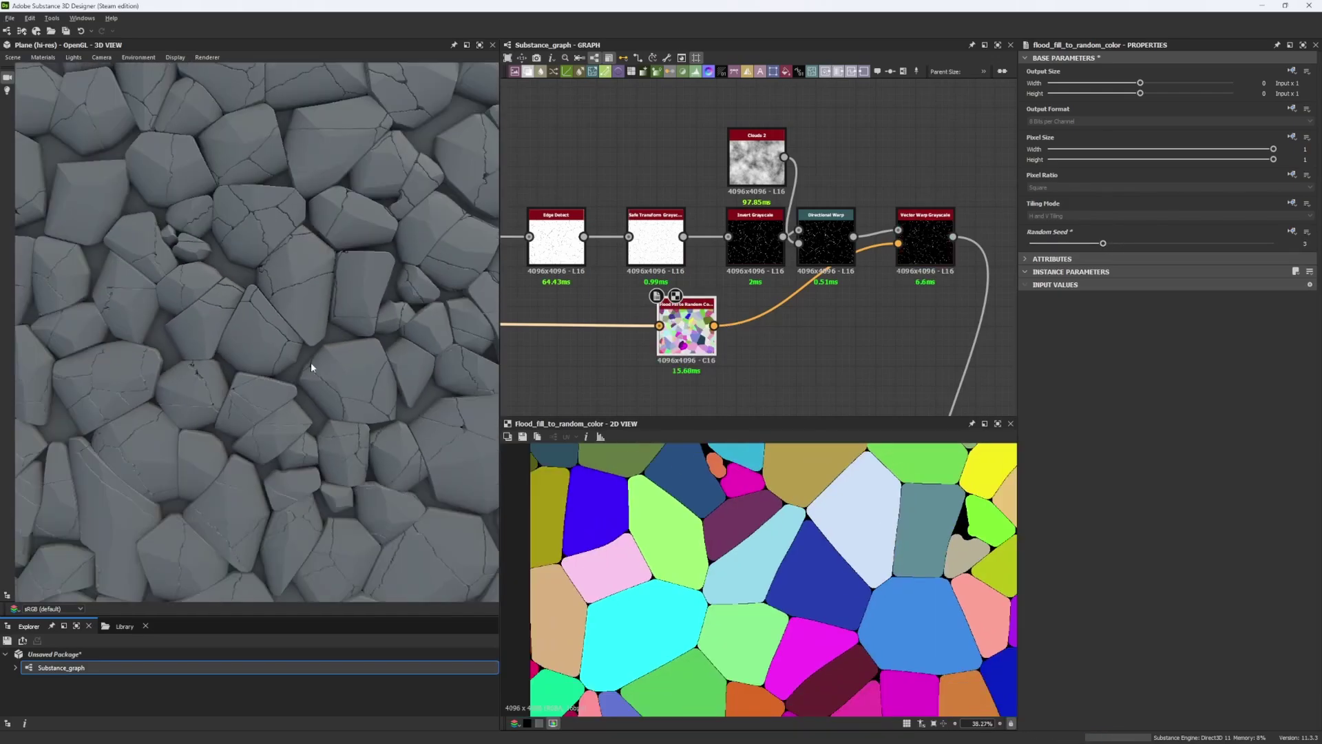
pyautogui.scroll(-4, 311, 367)
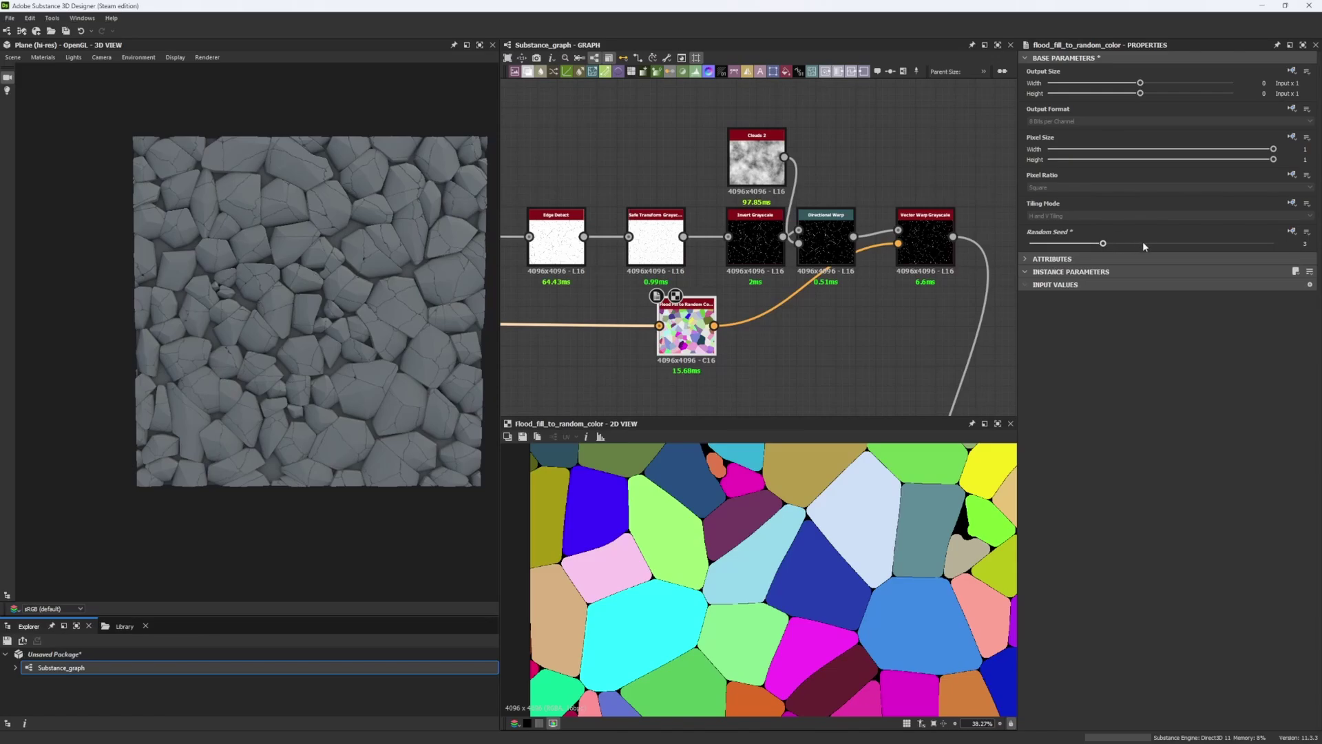
pyautogui.click(1150, 243)
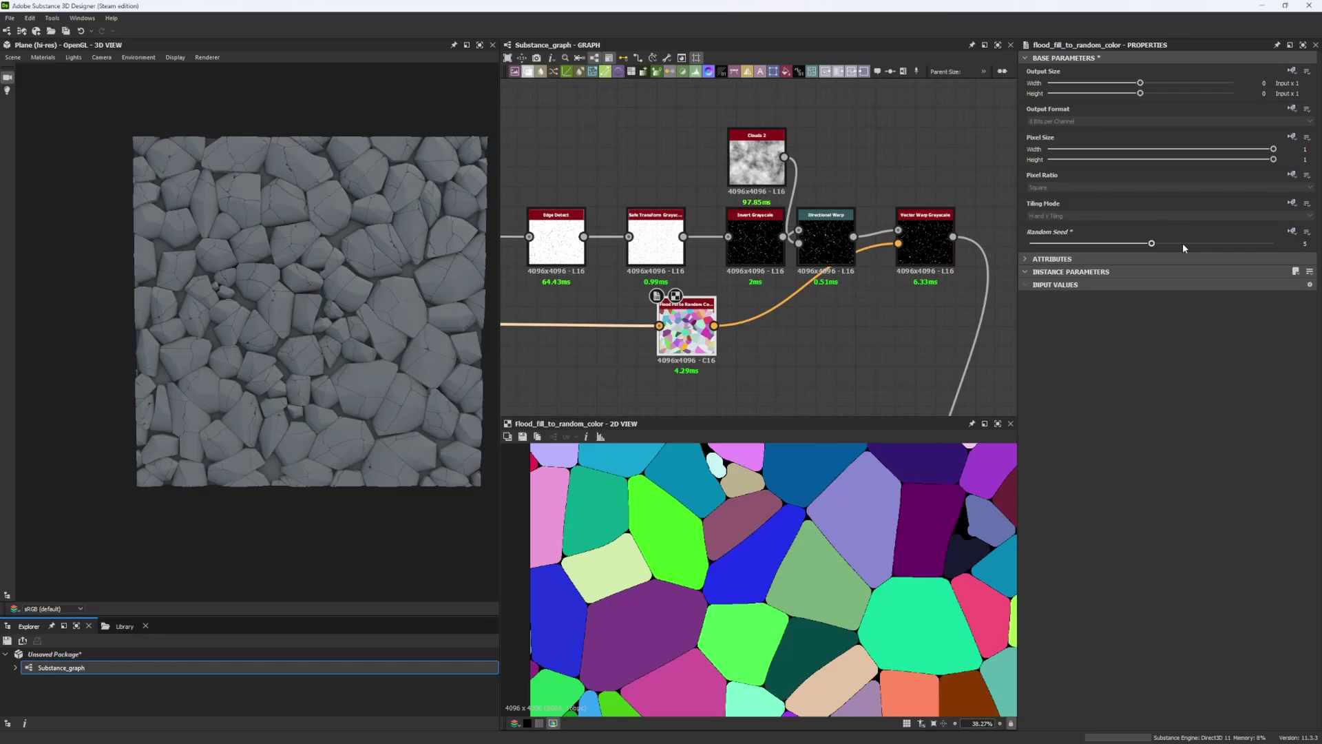
# Step: Duplicate the Flood Fill to Random Grayscale node and place the copy below the main node chain
pyautogui.scroll(-5, 868, 320)
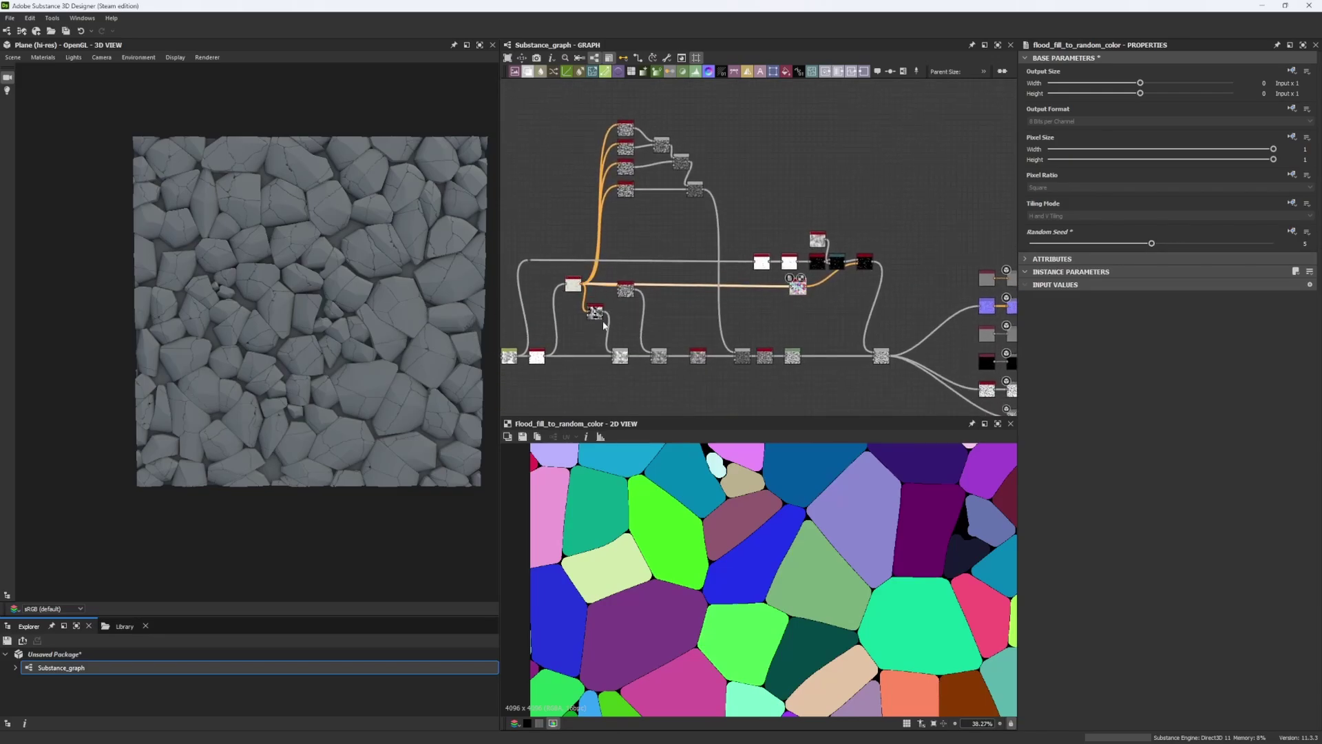
pyautogui.doubleClick(595, 312)
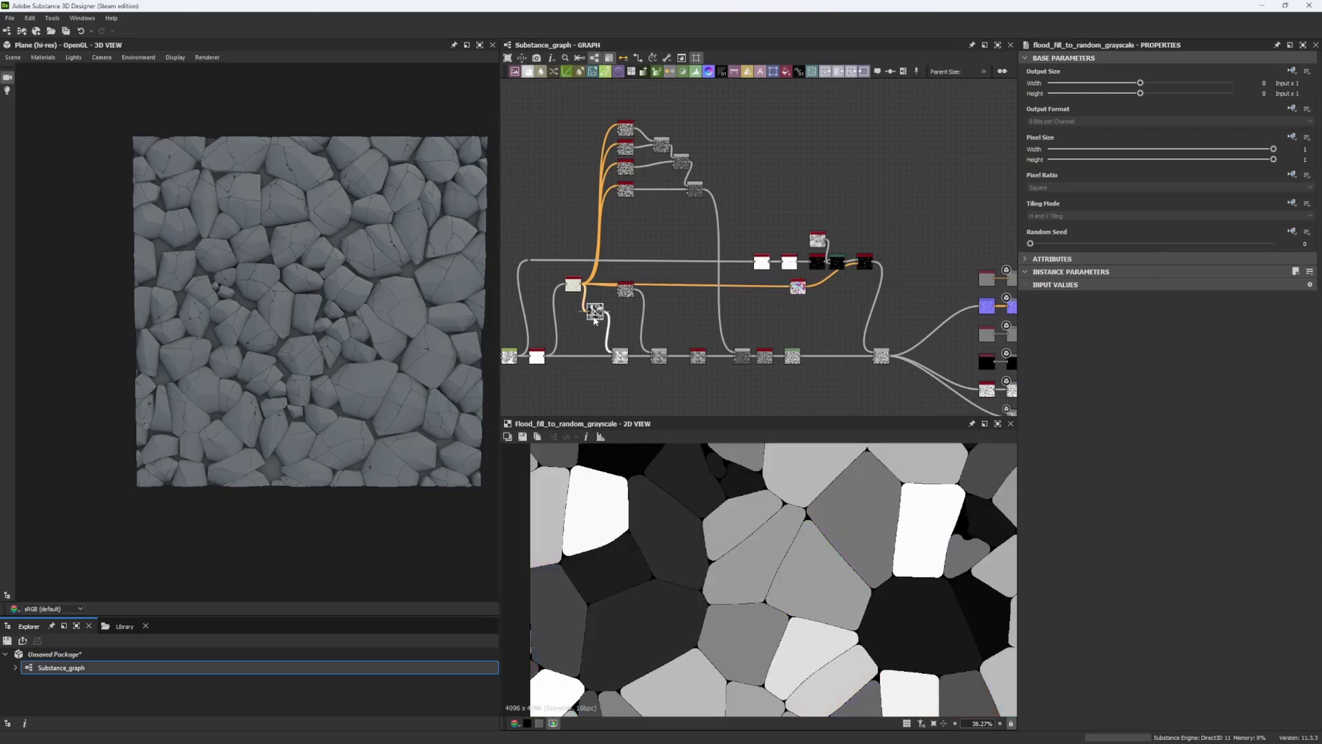
pyautogui.moveTo(598, 312); pyautogui.dragTo(579, 219, button='middle')
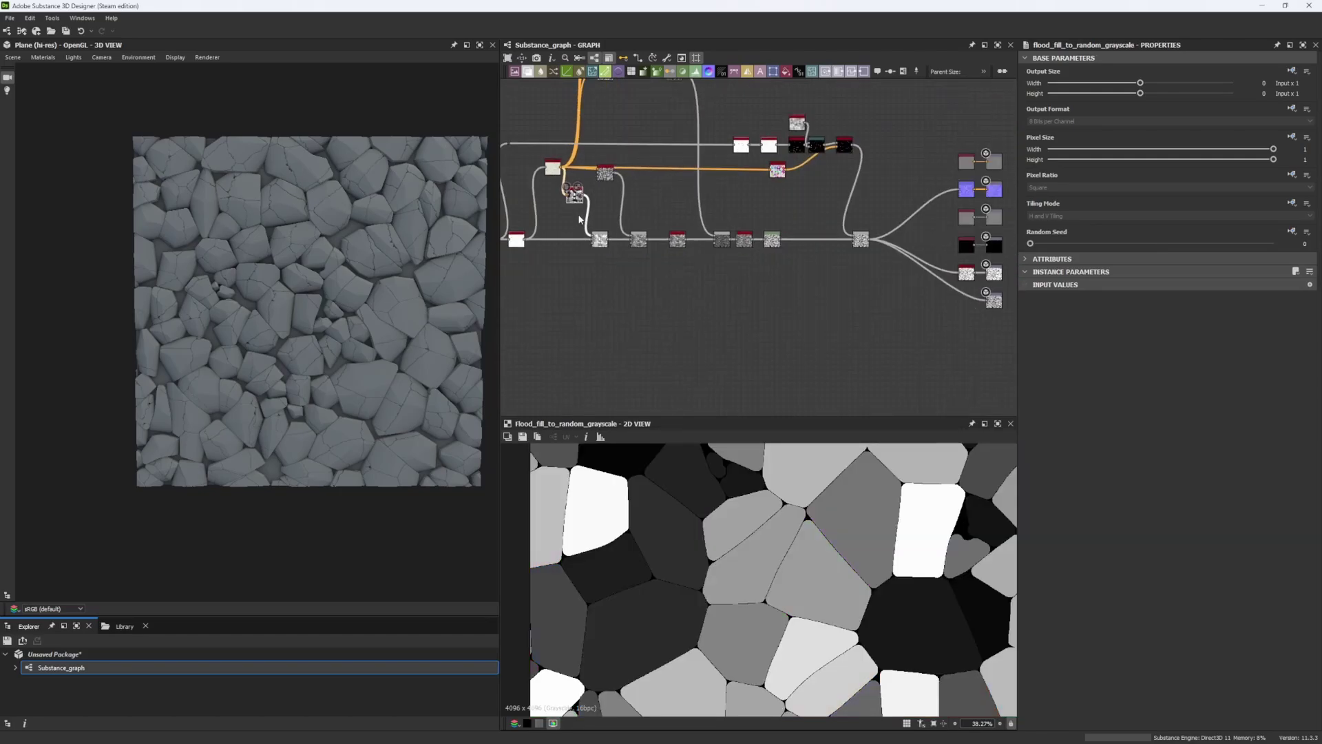
pyautogui.scroll(2, 577, 219)
pyautogui.hotkey('ctrl', 'd')
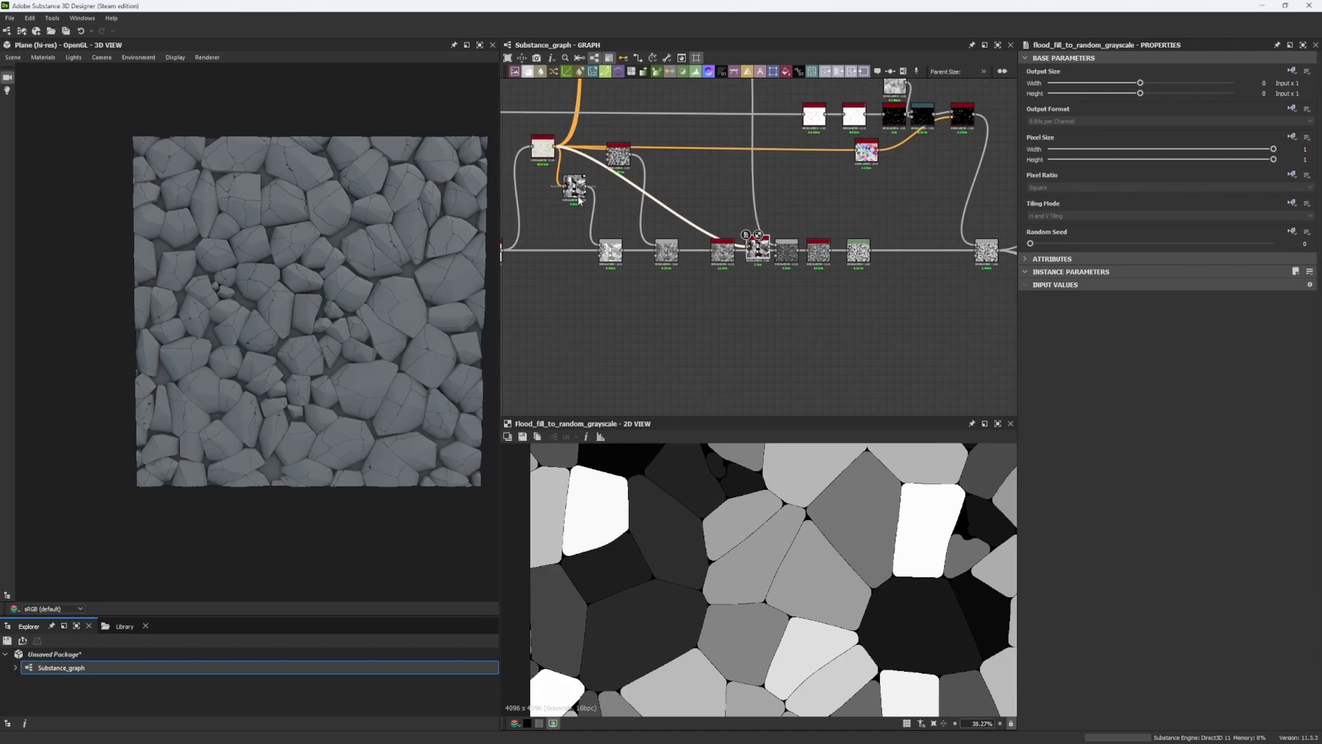
pyautogui.moveTo(761, 254); pyautogui.dragTo(581, 298)
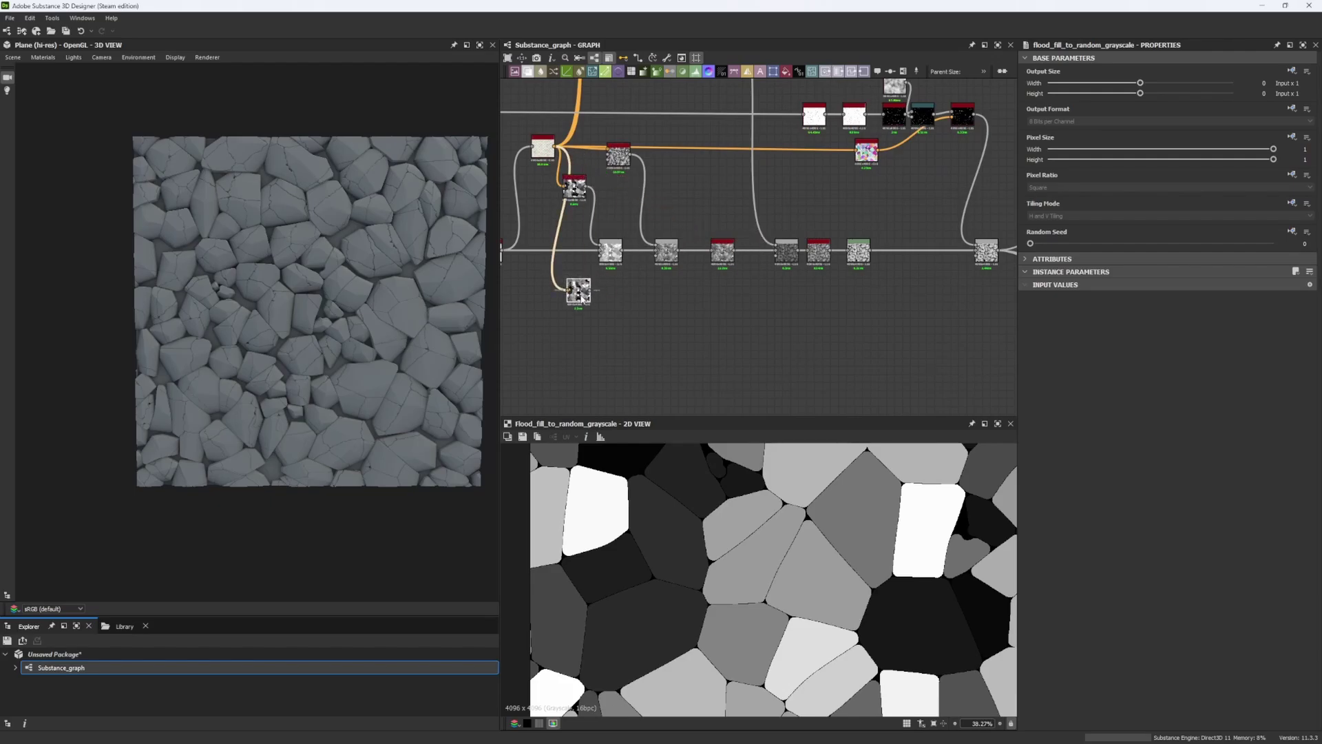
# Step: Set the duplicated Flood Fill to Random Grayscale node's Random Seed to 6
pyautogui.scroll(3, 580, 295)
pyautogui.scroll(-5, 667, 501)
pyautogui.scroll(1, 660, 510)
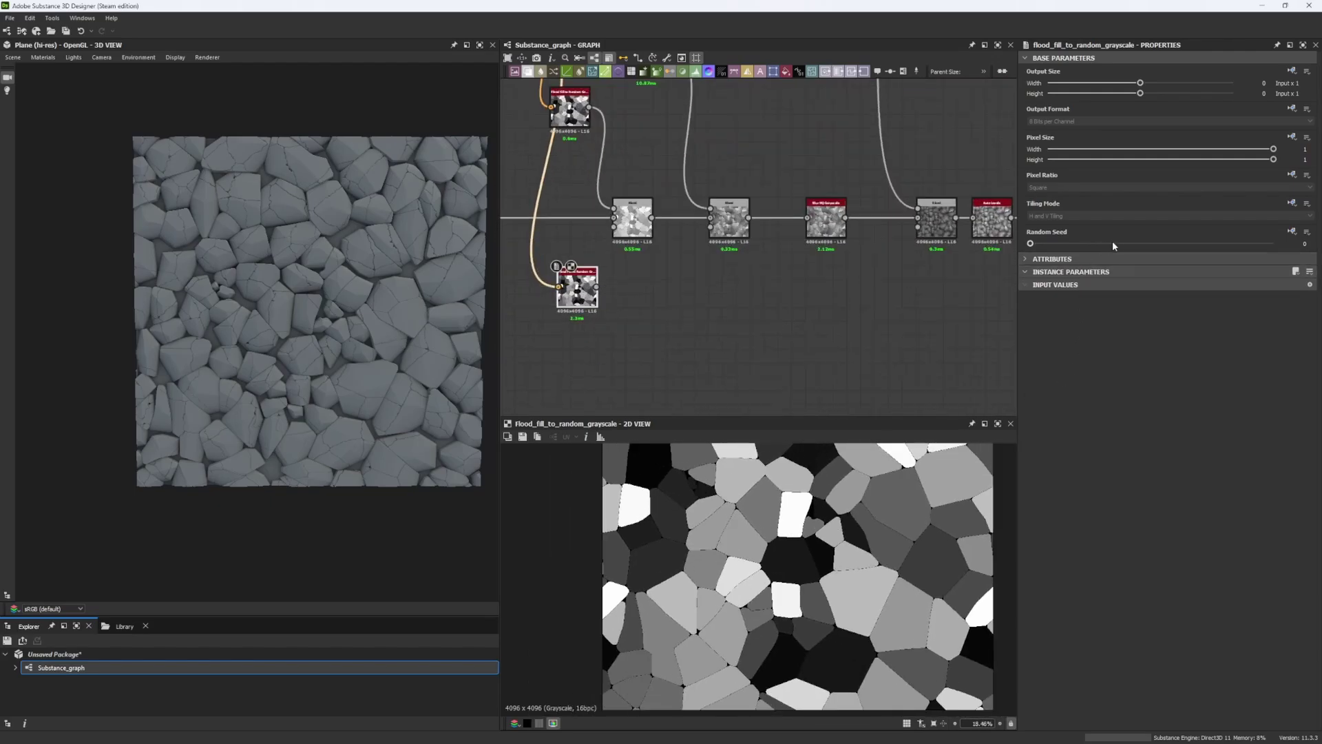
pyautogui.moveTo(1113, 242); pyautogui.dragTo(1174, 242)
# Step: Feed the duplicated random grayscale into a Histogram Scan node placed near the crack Blend, with Contrast 1 and Position 0.22
pyautogui.moveTo(811, 310); pyautogui.dragTo(747, 308, button='middle')
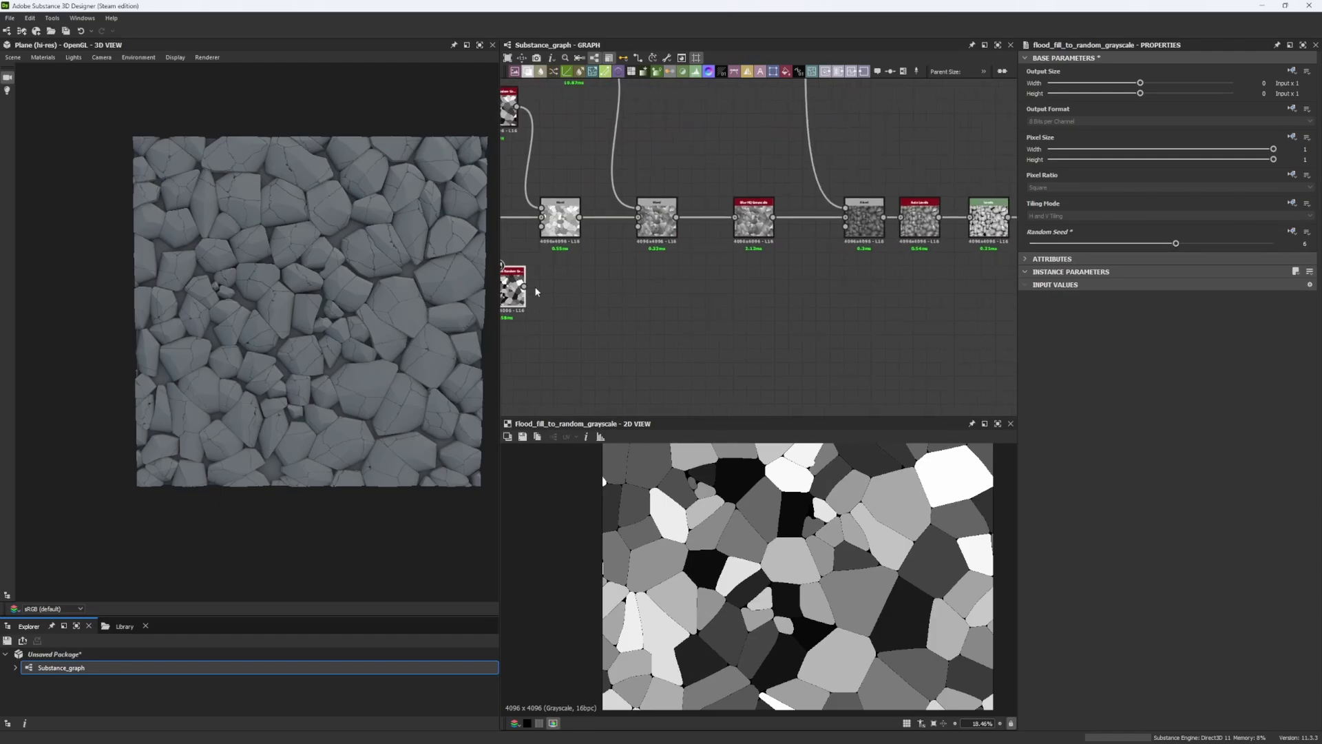
pyautogui.moveTo(526, 287); pyautogui.dragTo(651, 285)
pyautogui.write('hist')
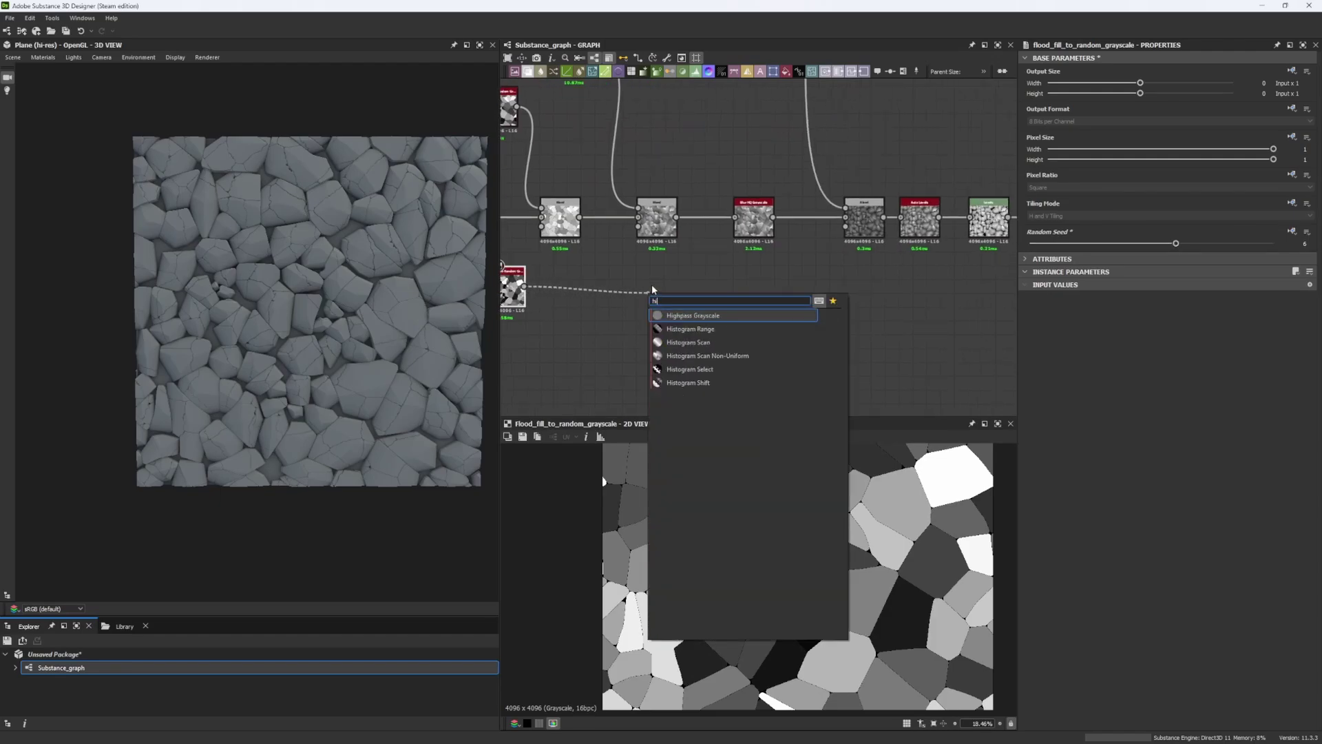
pyautogui.click(688, 328)
pyautogui.moveTo(711, 297); pyautogui.dragTo(904, 302)
pyautogui.moveTo(1139, 324); pyautogui.dragTo(1288, 324)
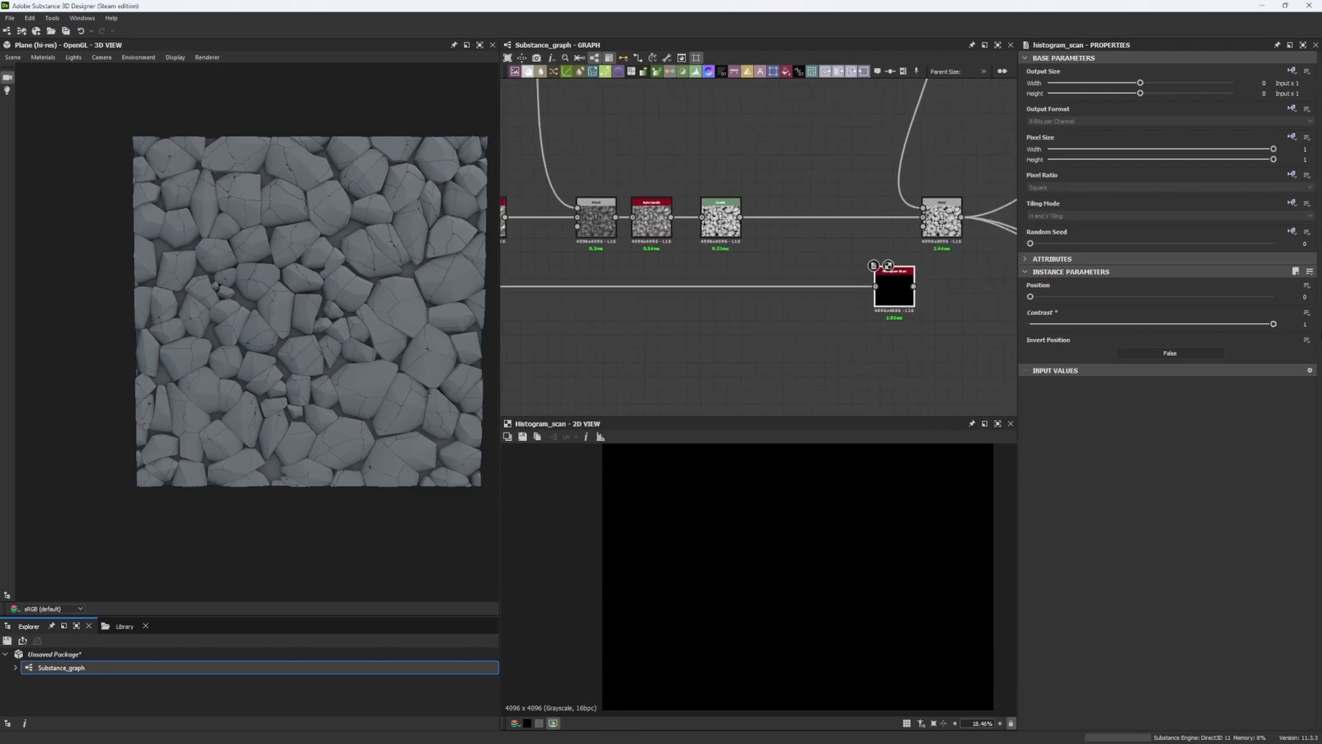
pyautogui.moveTo(1048, 298); pyautogui.dragTo(1083, 296)
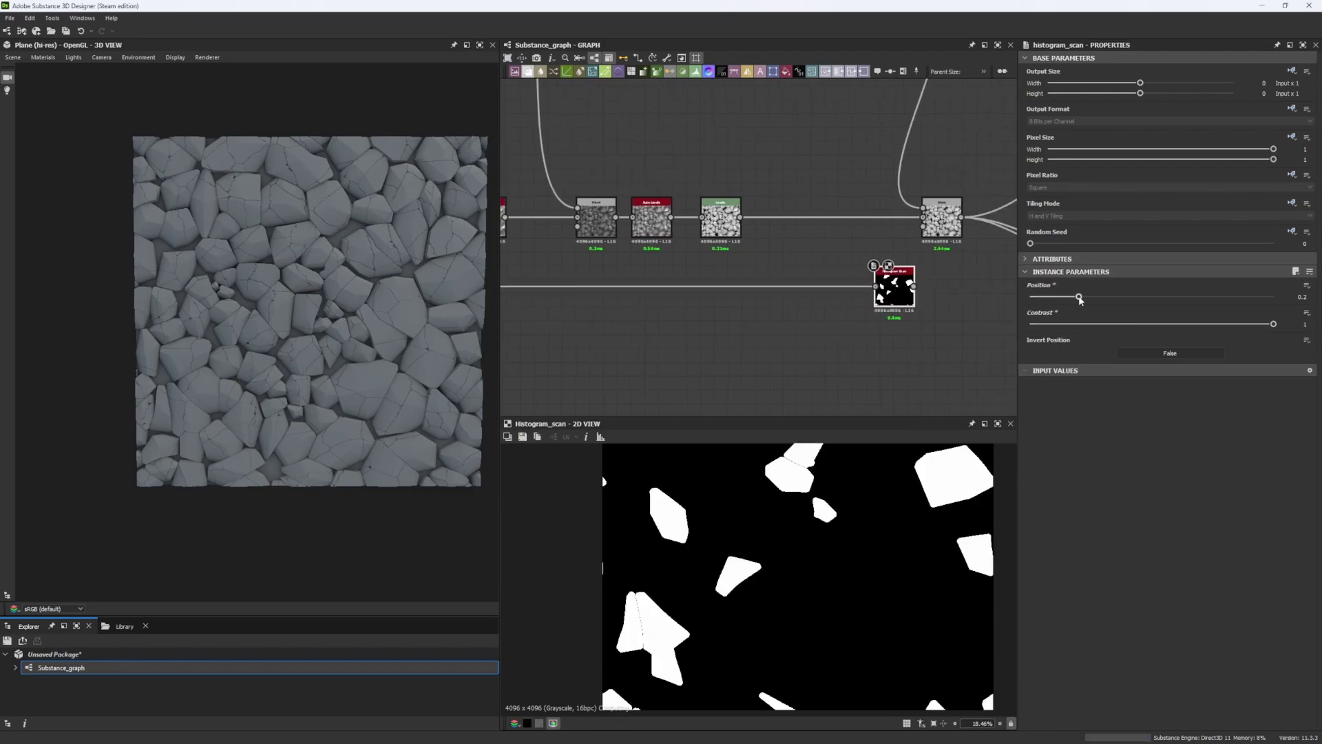
# Step: Connect the Histogram Scan as the crack Blend's opacity mask and set its Position to 0.34, checking the cracks in 3D
pyautogui.moveTo(924, 227); pyautogui.dragTo(857, 293)
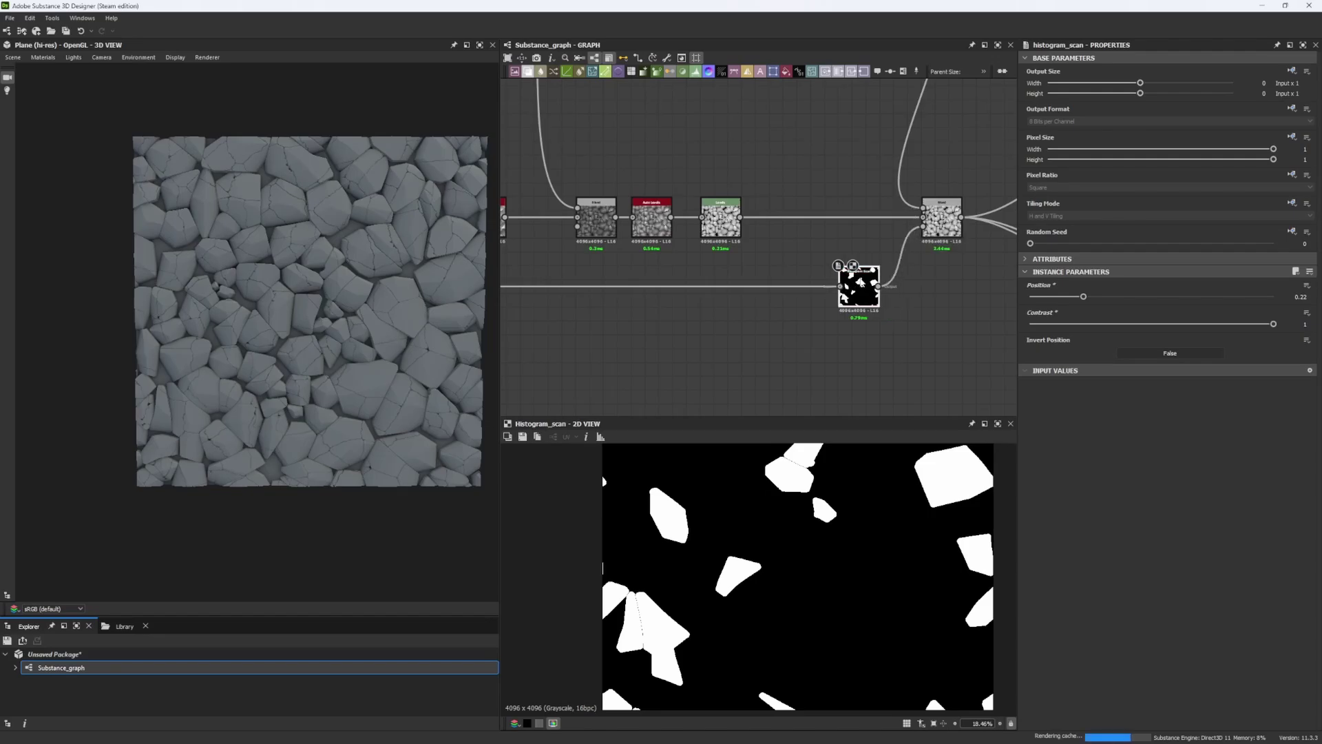
pyautogui.click(941, 220)
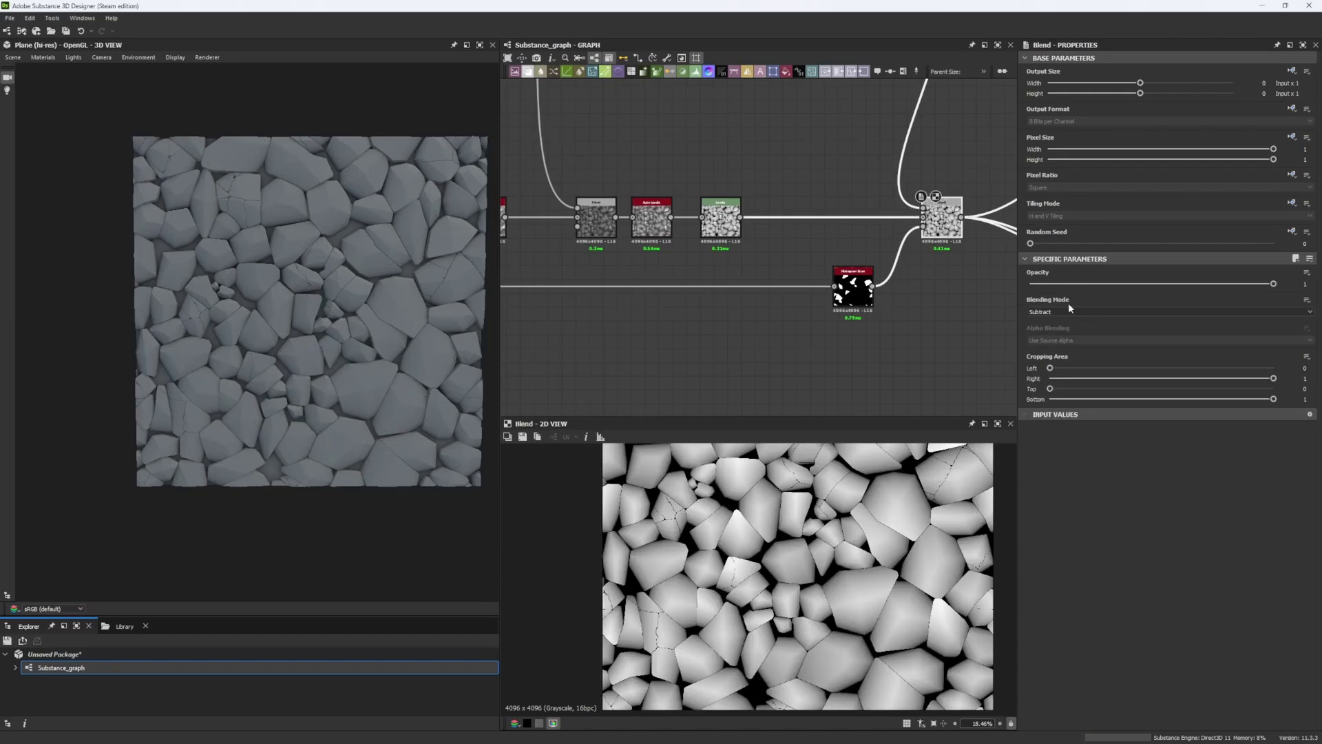
pyautogui.click(853, 289)
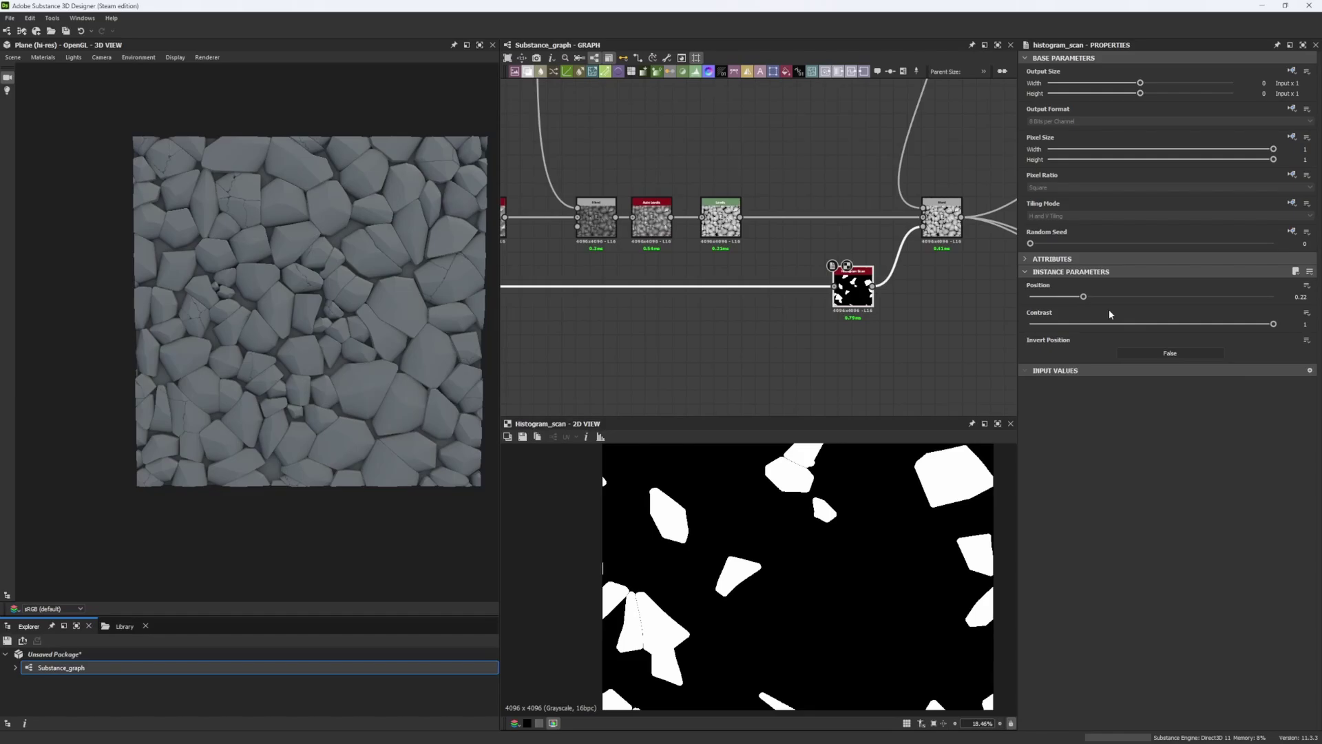
pyautogui.click(1112, 296)
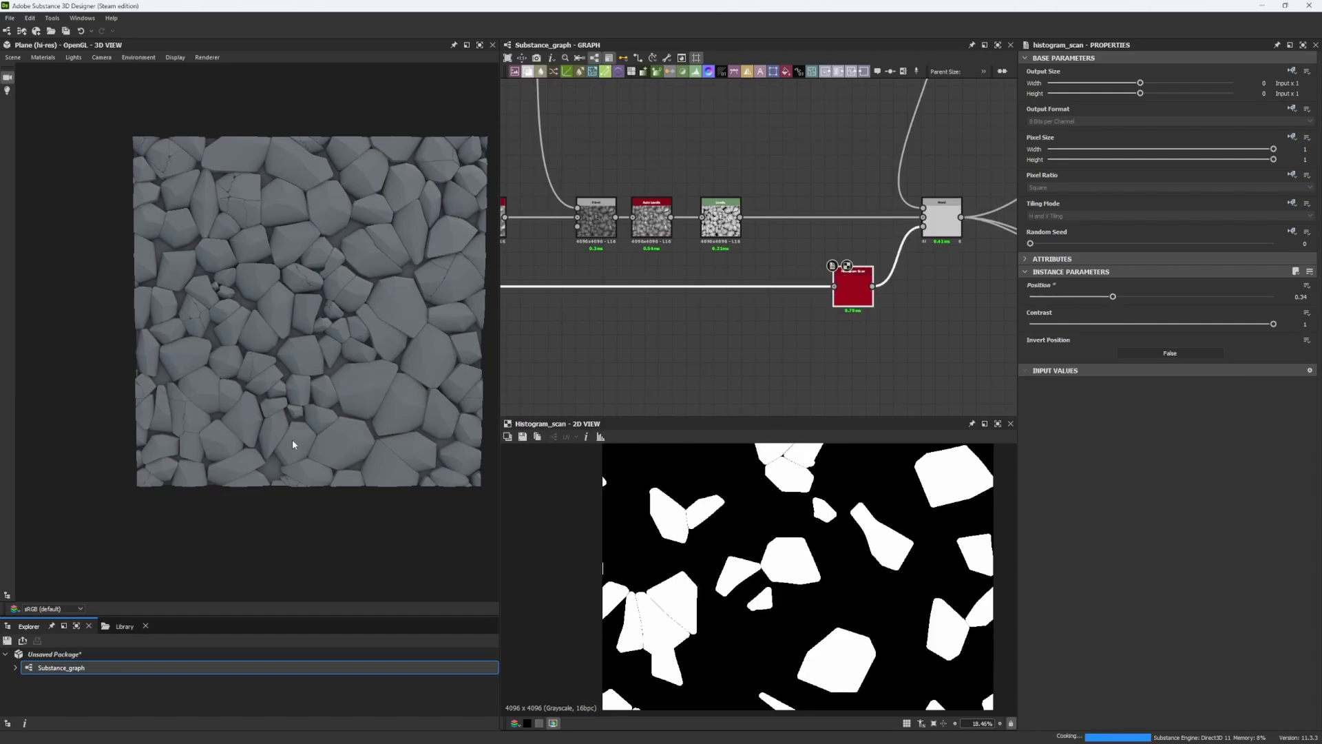
pyautogui.scroll(4, 291, 445)
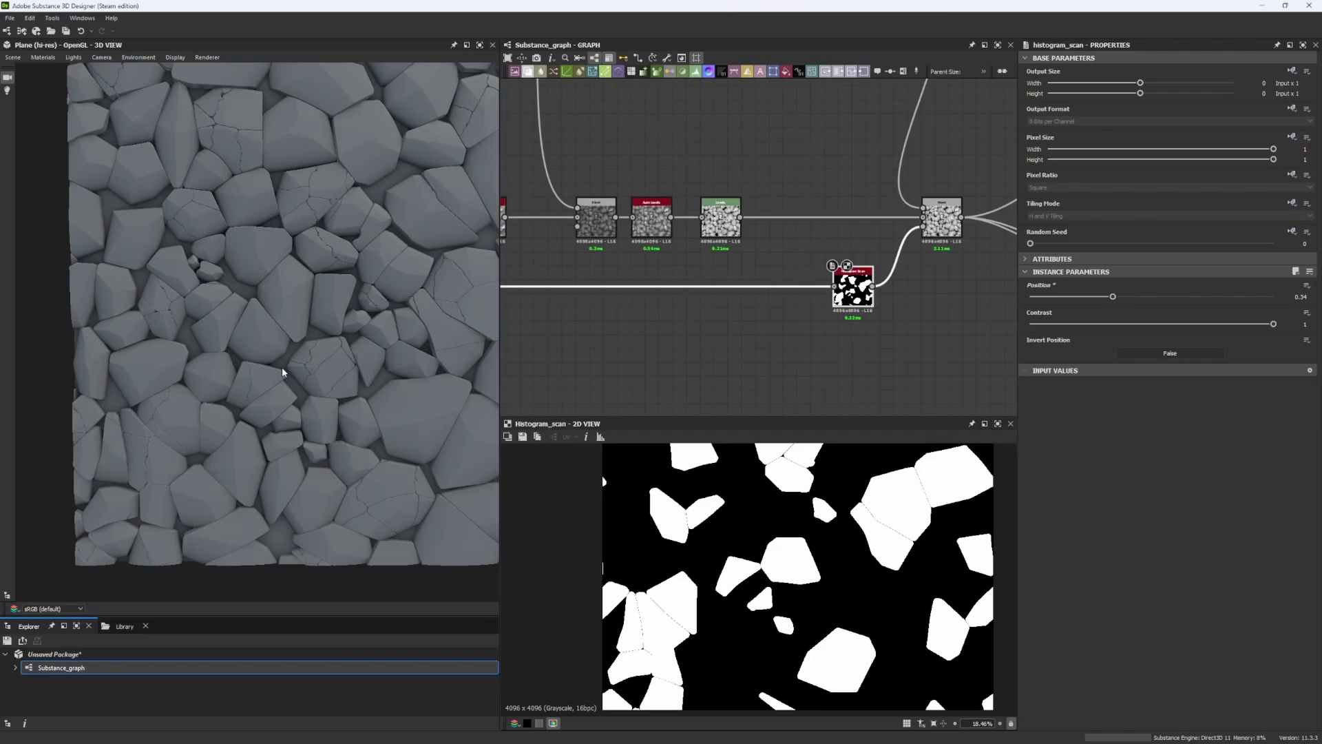
# Step: Move the group of material output nodes farther away from the crack Blend to free space for more nodes
pyautogui.scroll(3, 282, 371)
pyautogui.scroll(-6, 279, 383)
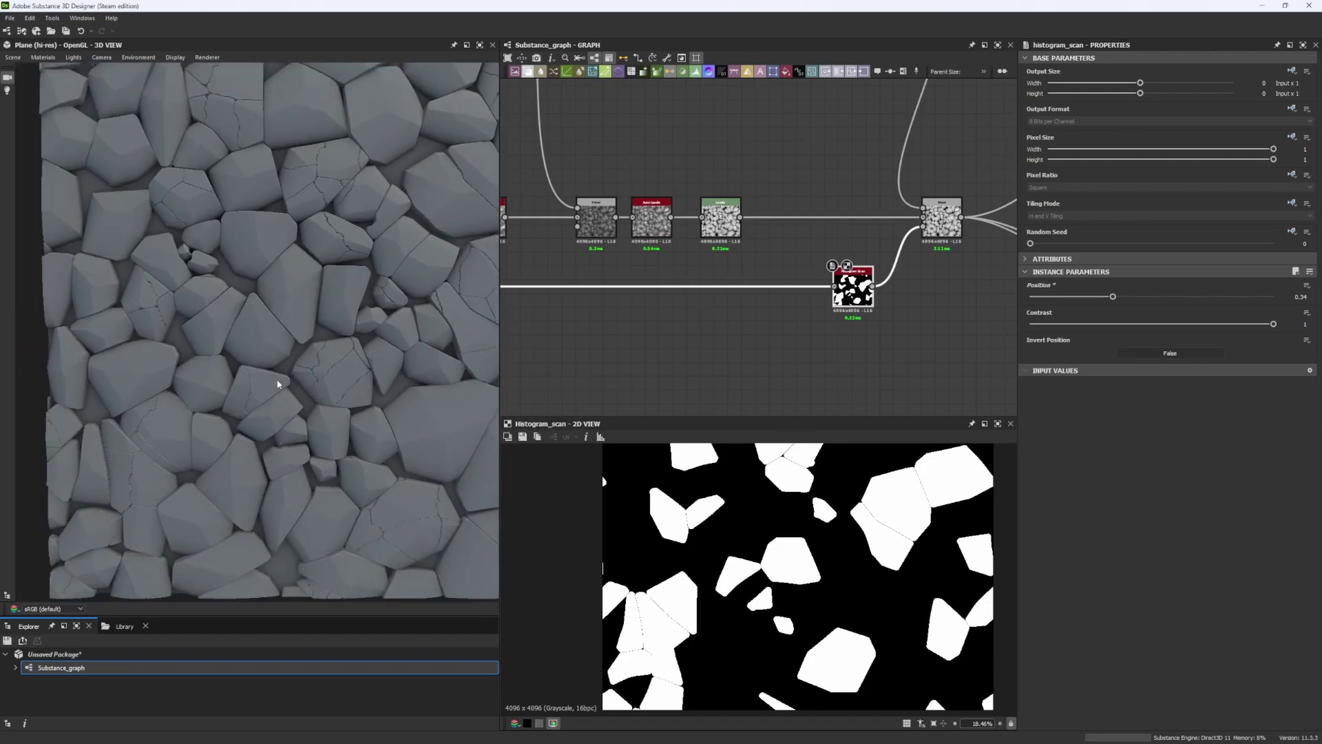
pyautogui.moveTo(850, 196); pyautogui.dragTo(510, 288, button='middle')
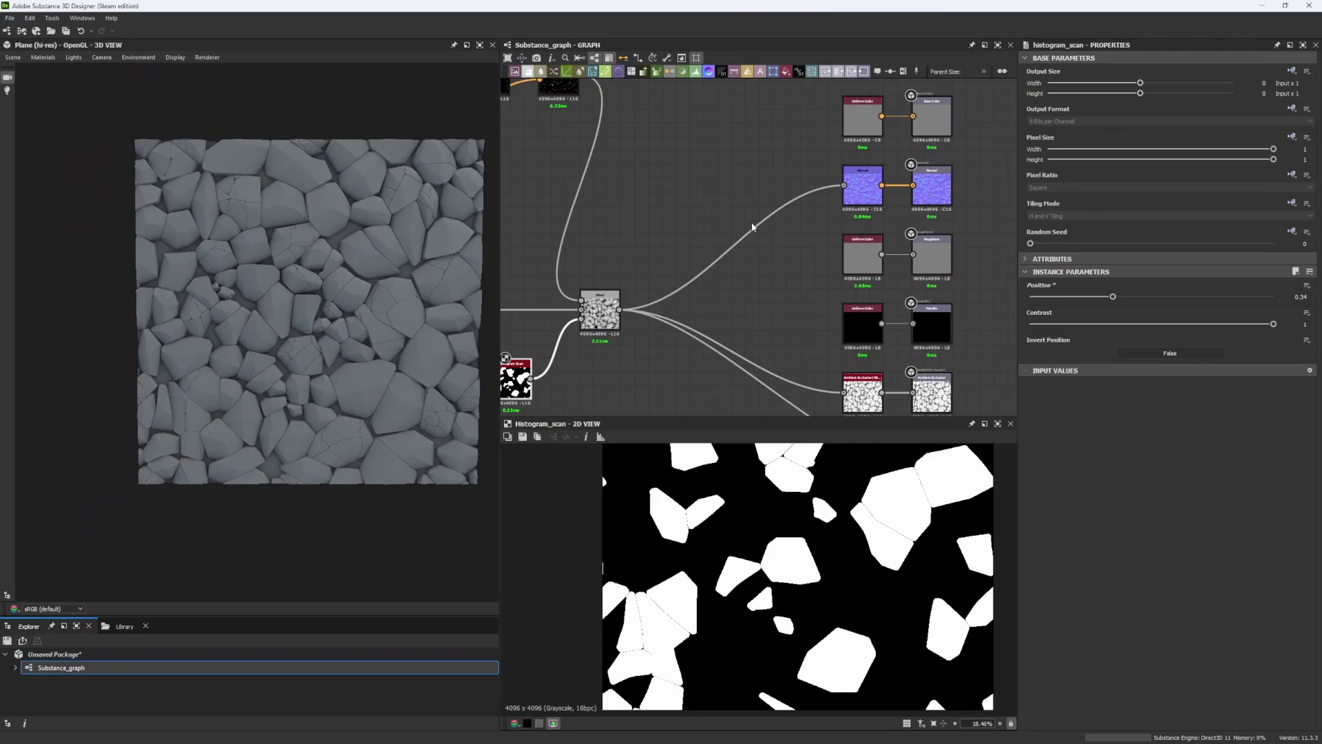
pyautogui.scroll(-5, 751, 225)
pyautogui.moveTo(761, 160); pyautogui.dragTo(866, 347)
pyautogui.moveTo(795, 286); pyautogui.dragTo(906, 286)
# Step: Examine the cracks on individual stones in 3D and in the crack Blend's 2D preview
pyautogui.scroll(10, 299, 226)
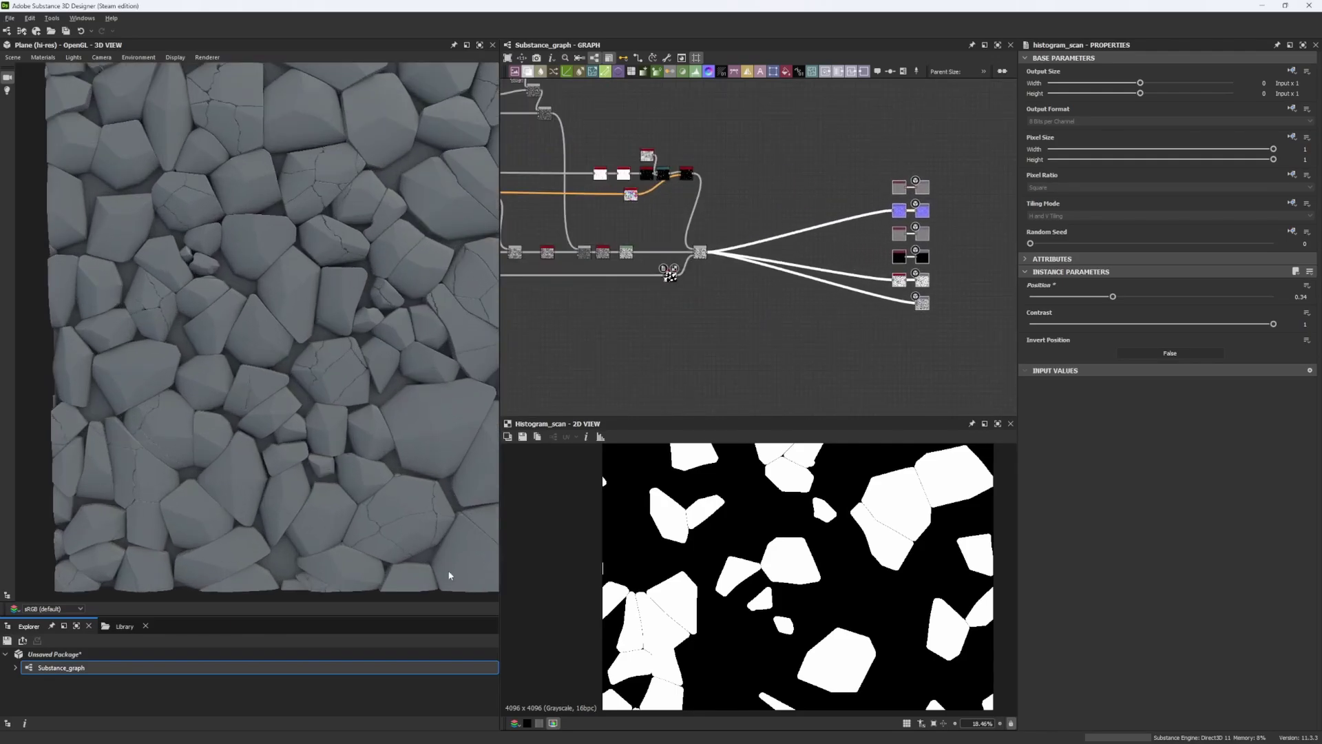
pyautogui.scroll(3, 396, 418)
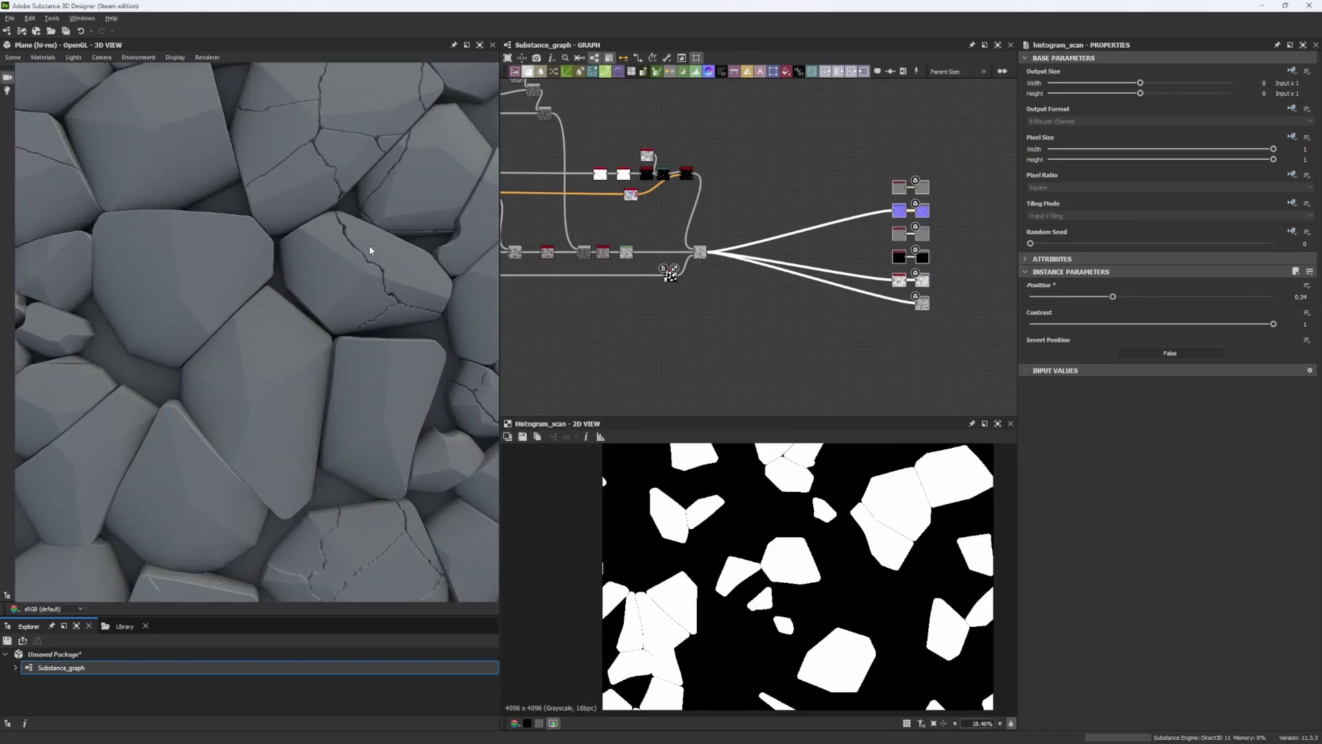
pyautogui.scroll(3, 369, 248)
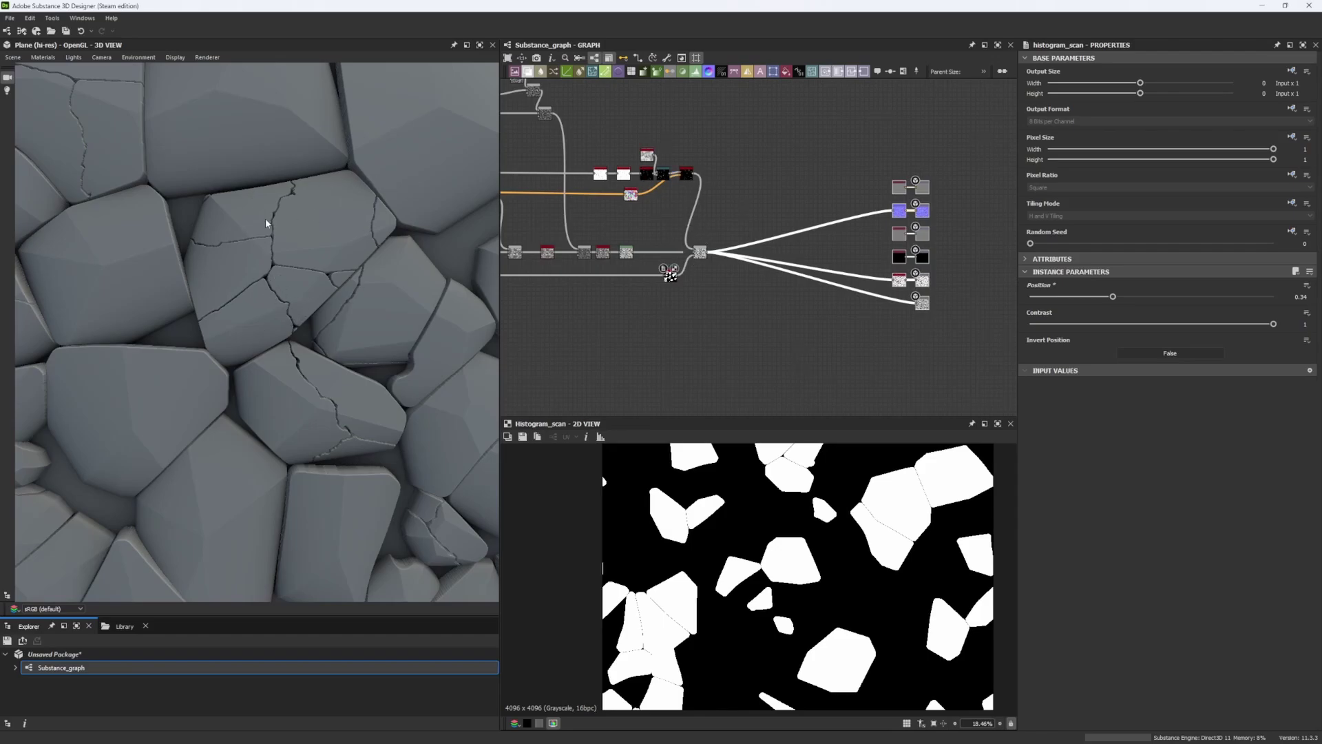
pyautogui.scroll(3, 696, 189)
pyautogui.doubleClick(711, 346)
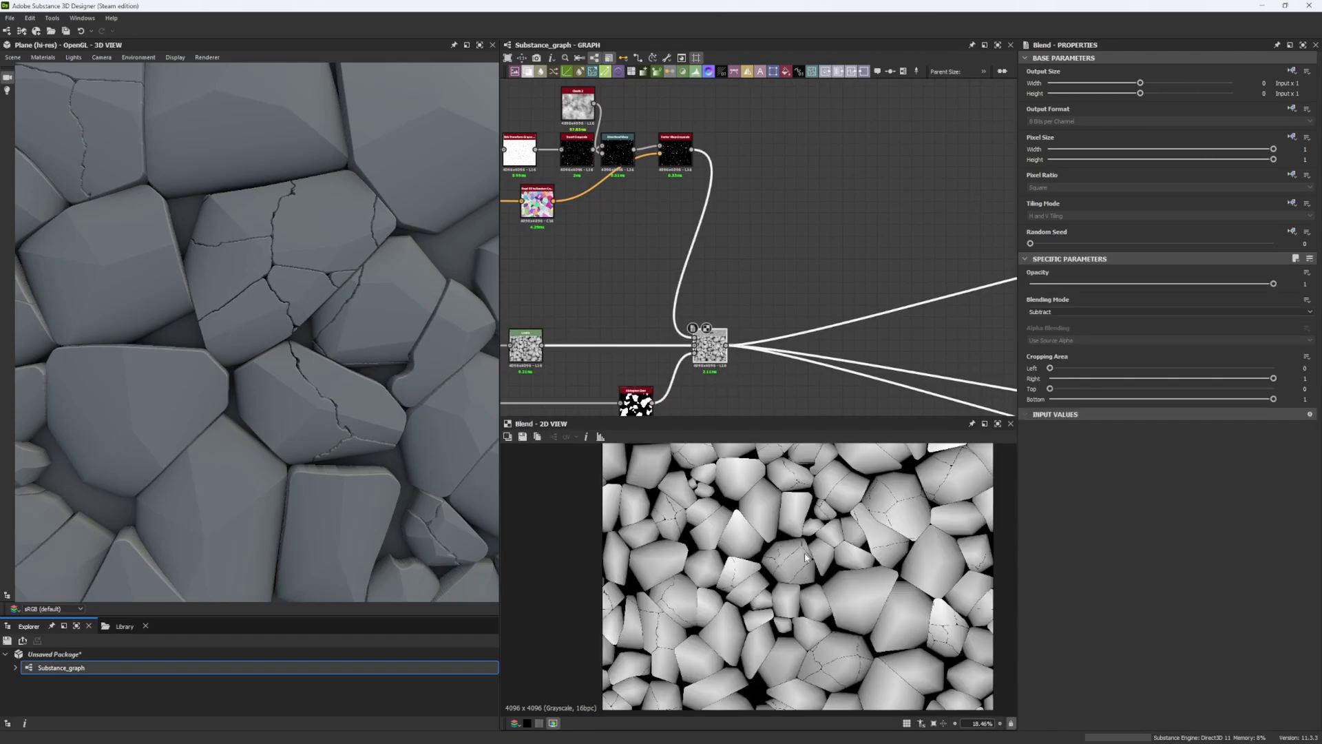
pyautogui.scroll(5, 809, 559)
pyautogui.scroll(1, 808, 559)
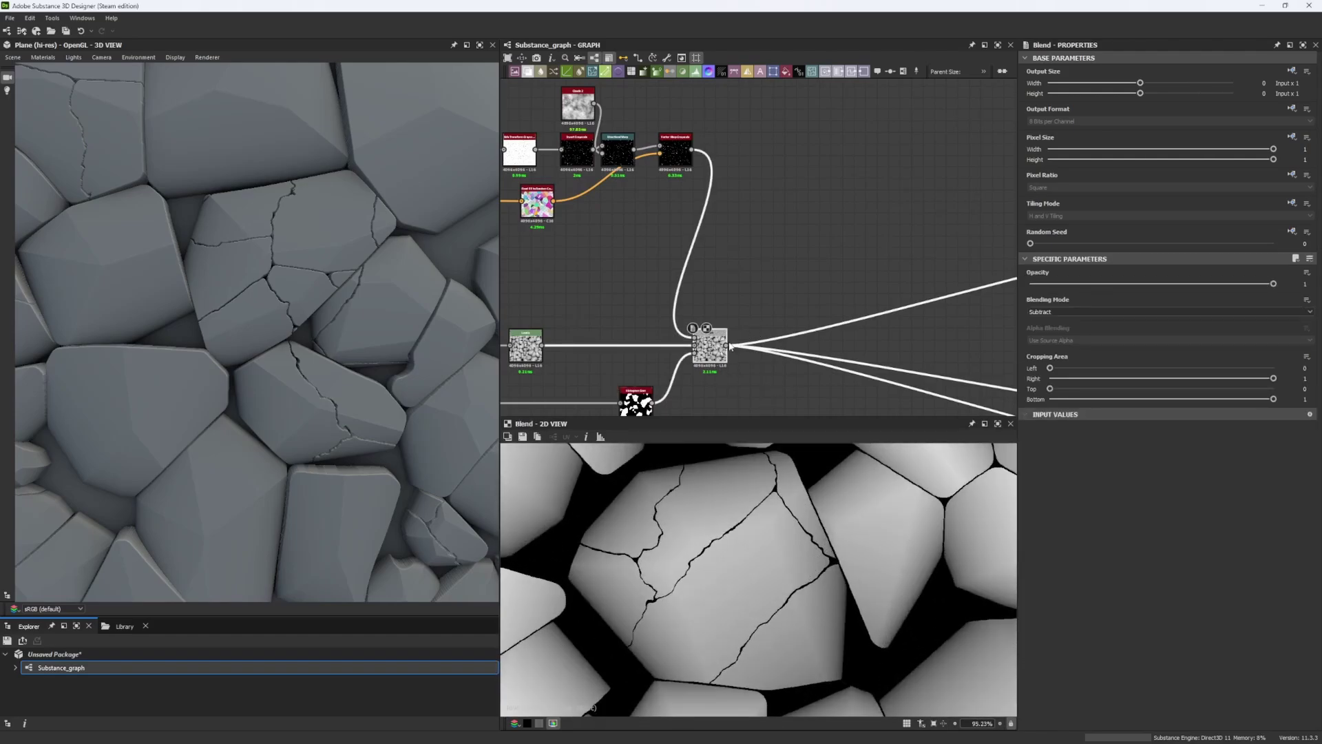
# Step: Feed the crack Blend's output into a new Histogram Scan with Contrast 1 and Position 0.96
pyautogui.moveTo(728, 345); pyautogui.dragTo(760, 300)
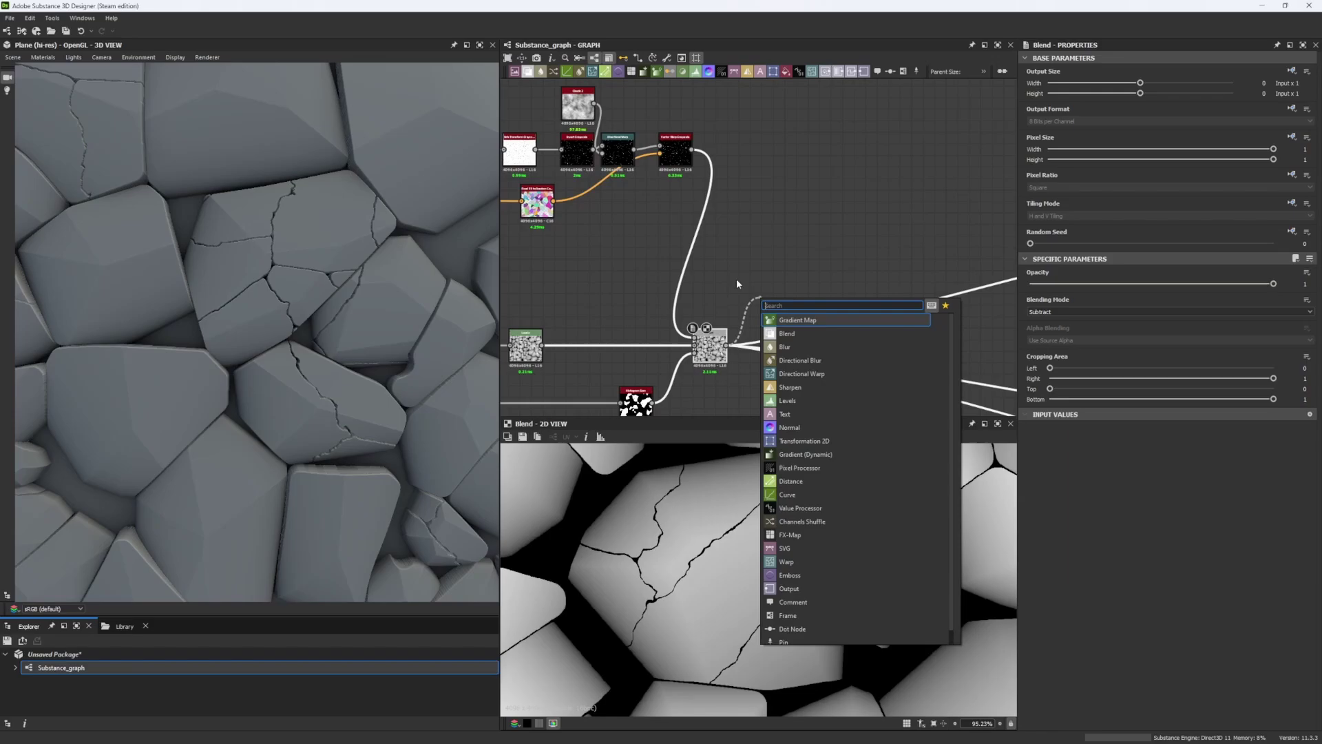
pyautogui.click(736, 281)
pyautogui.moveTo(716, 339); pyautogui.dragTo(722, 339)
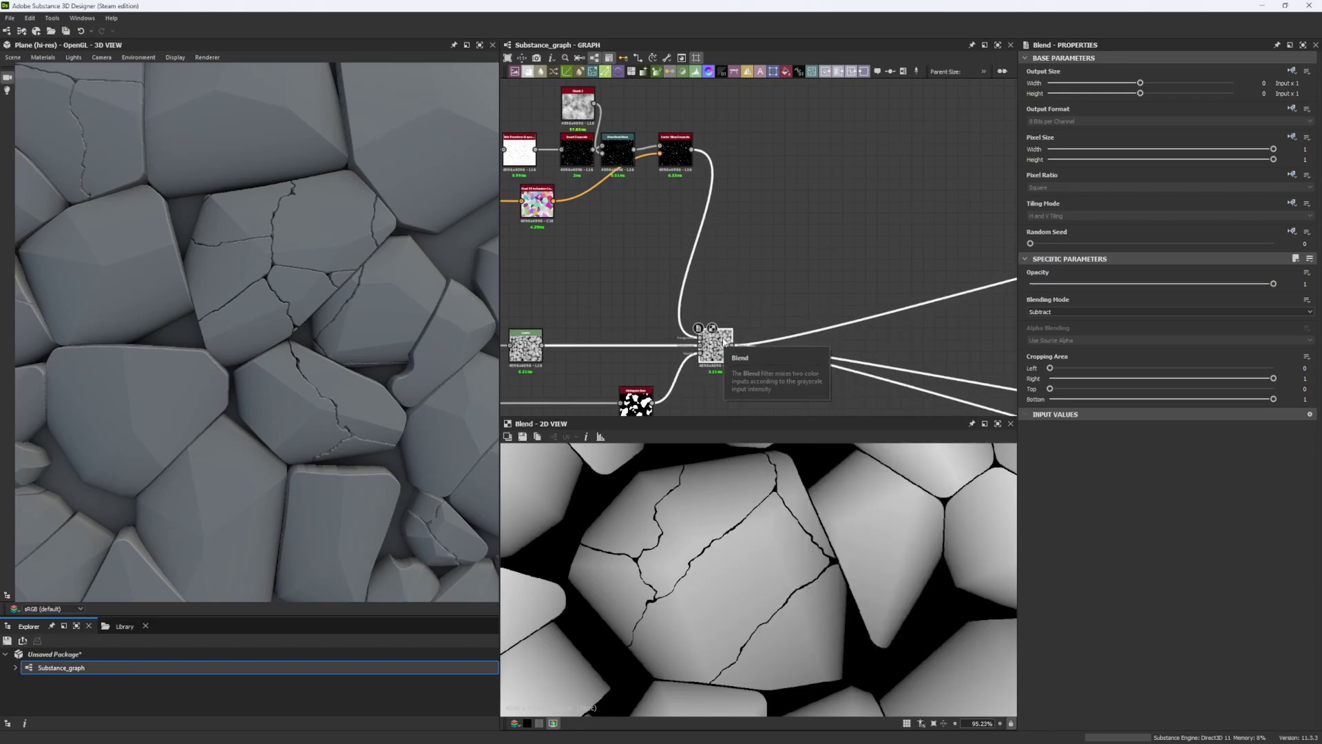
pyautogui.moveTo(728, 344); pyautogui.dragTo(755, 261)
pyautogui.write('his')
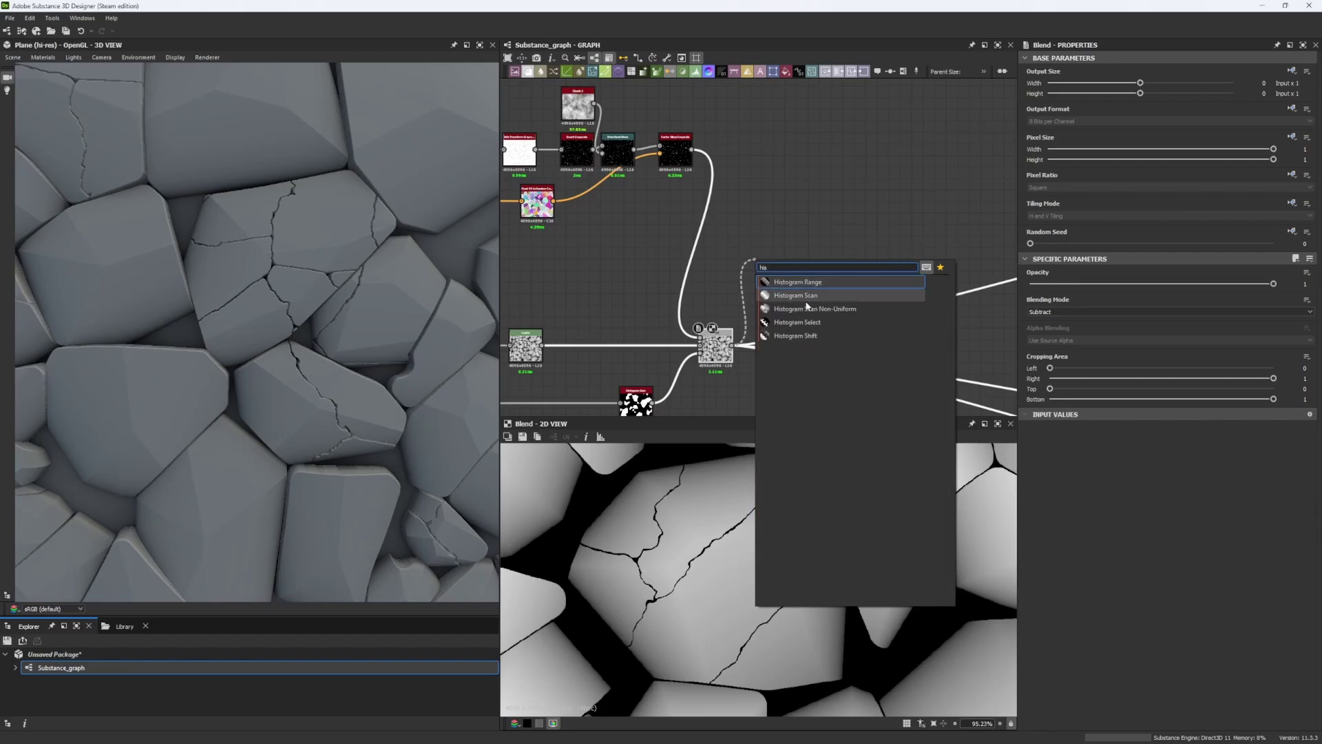
pyautogui.click(808, 298)
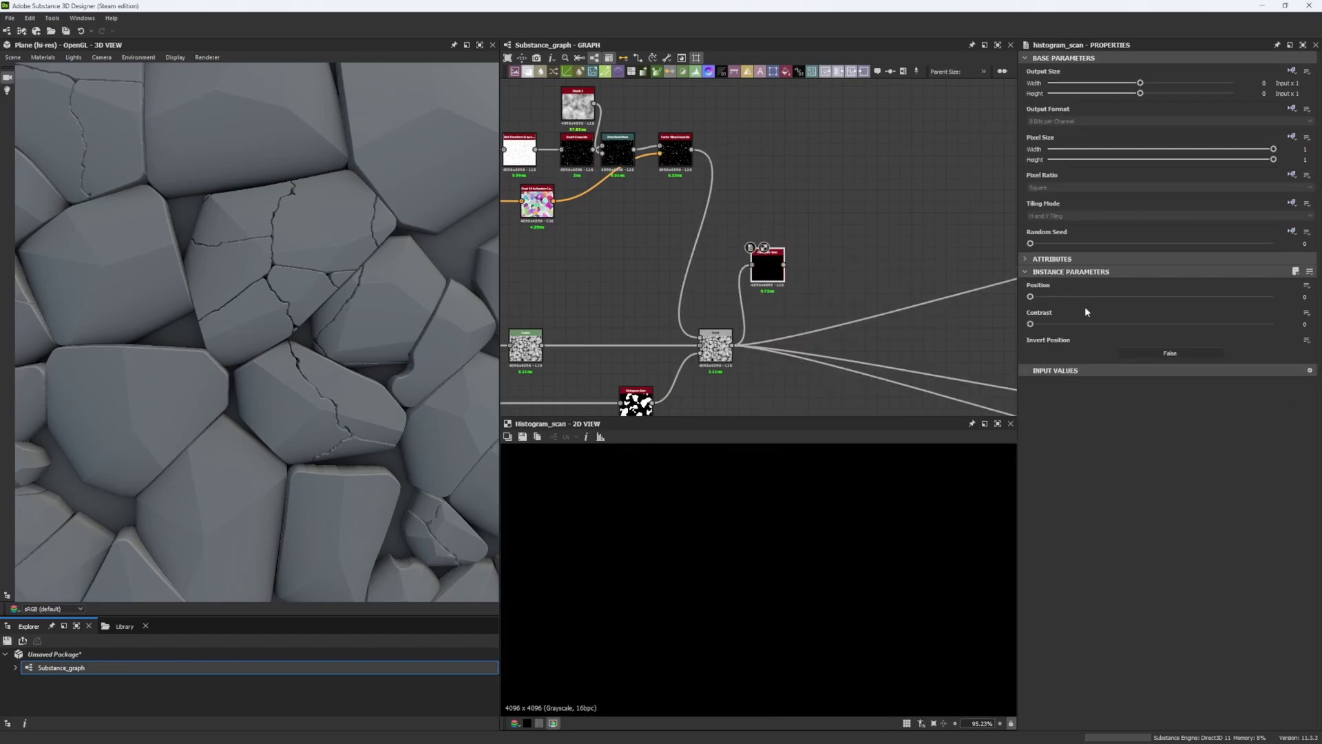
pyautogui.click(1273, 323)
pyautogui.moveTo(1077, 295); pyautogui.dragTo(1264, 324)
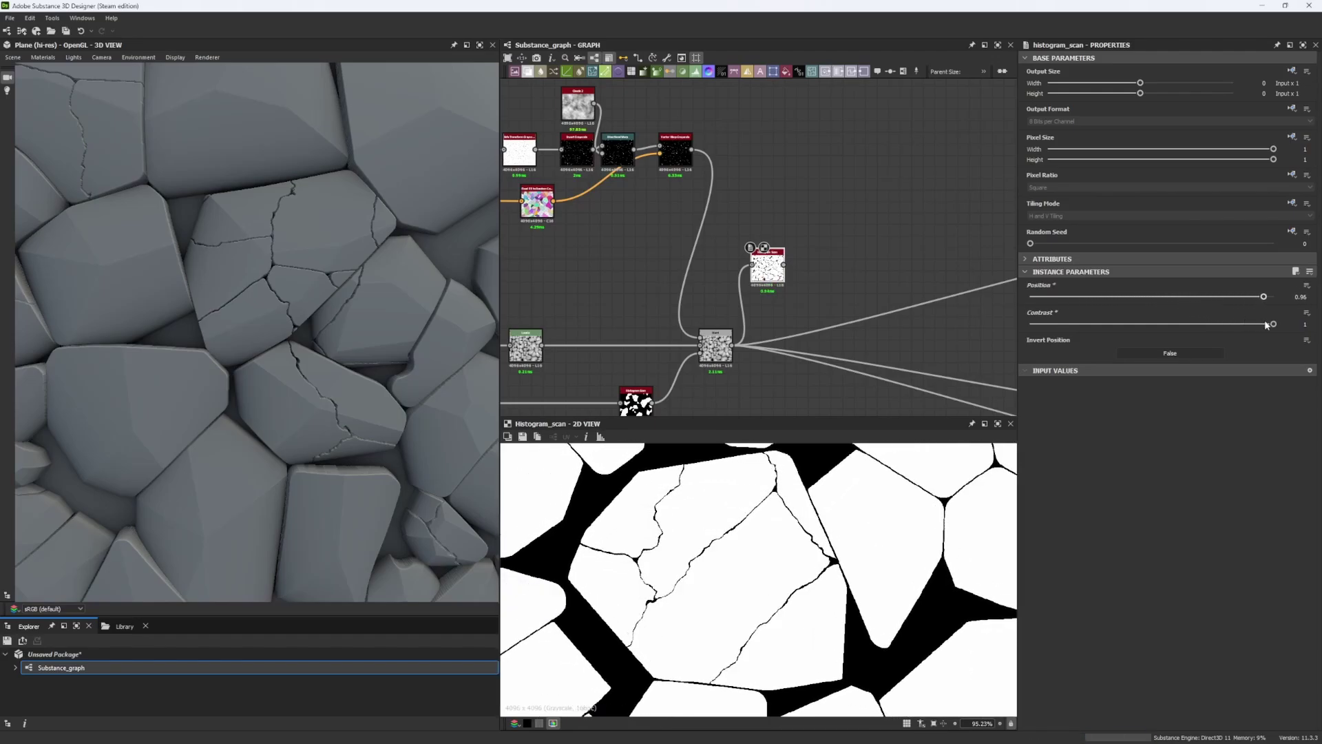
# Step: Compare the new Histogram Scan with the crack Blend, move it above the main chain and add a Flood Fill after it
pyautogui.doubleClick(715, 347)
pyautogui.doubleClick(767, 268)
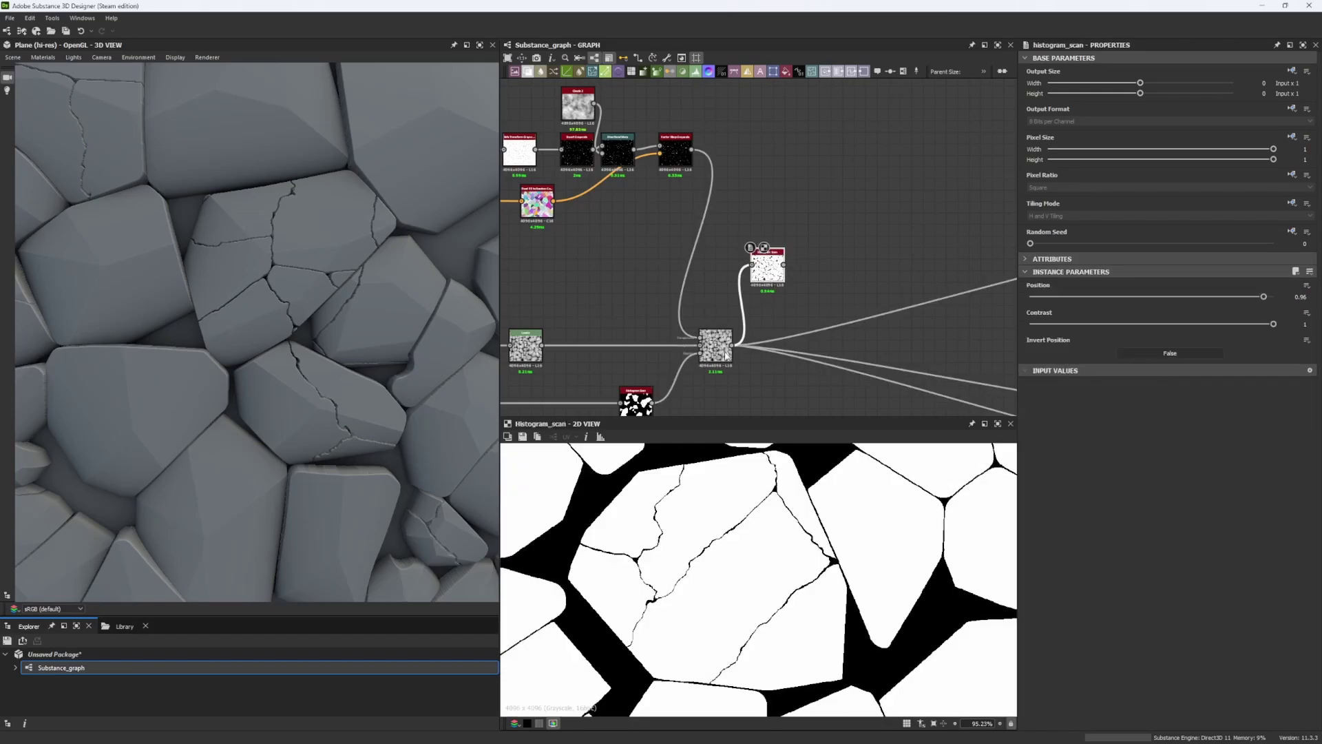
pyautogui.doubleClick(715, 348)
pyautogui.doubleClick(767, 268)
pyautogui.scroll(-5, 668, 568)
pyautogui.scroll(6, 668, 568)
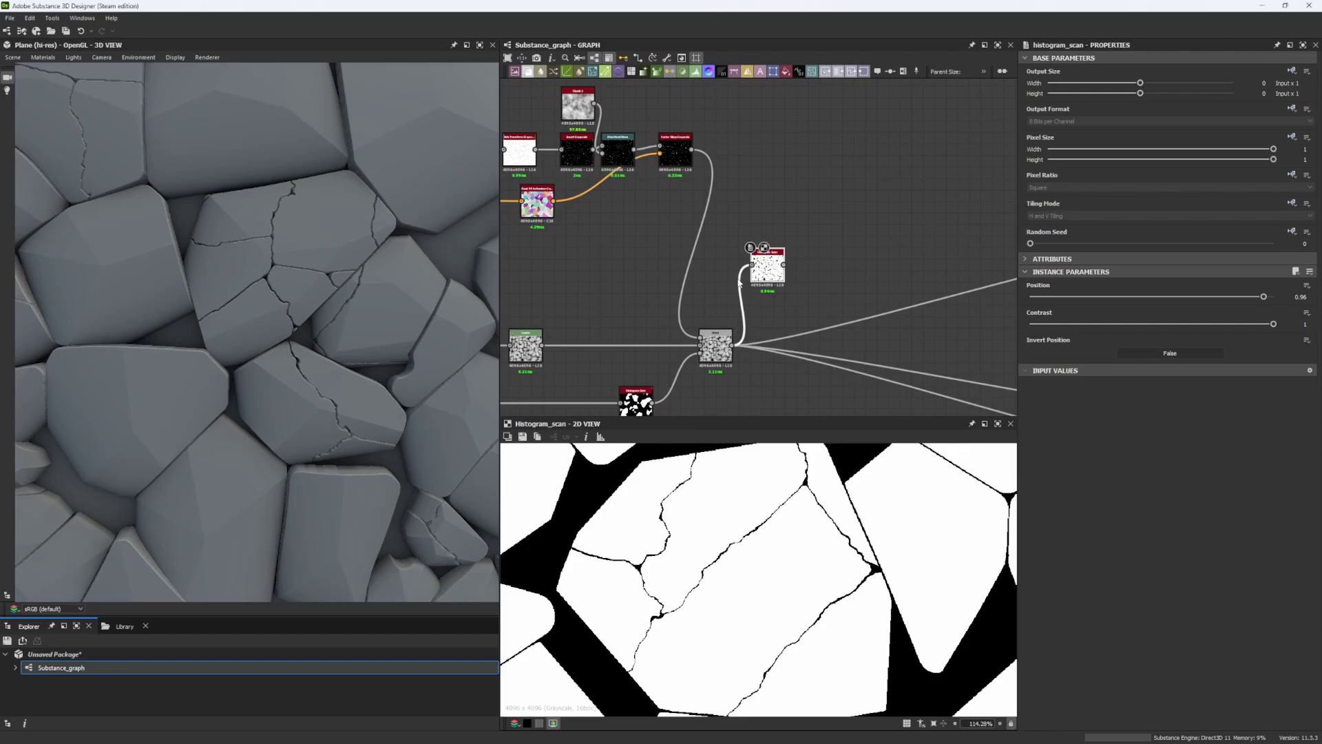
pyautogui.moveTo(767, 265); pyautogui.dragTo(774, 161)
pyautogui.press('space')
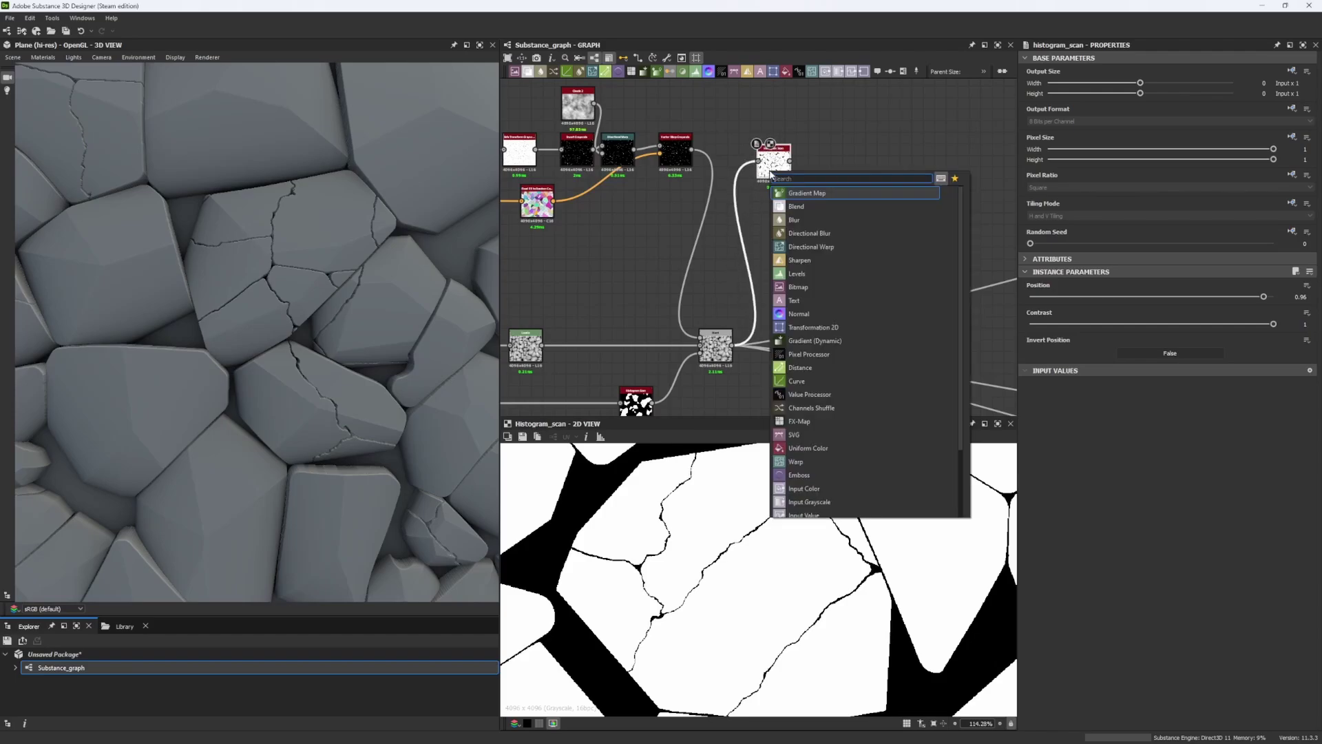
pyautogui.write('flood')
pyautogui.press('Return')
# Step: Examine the Flood Fill's 2D preview to see how the cracked stones are split into separate pieces
pyautogui.scroll(-5, 760, 513)
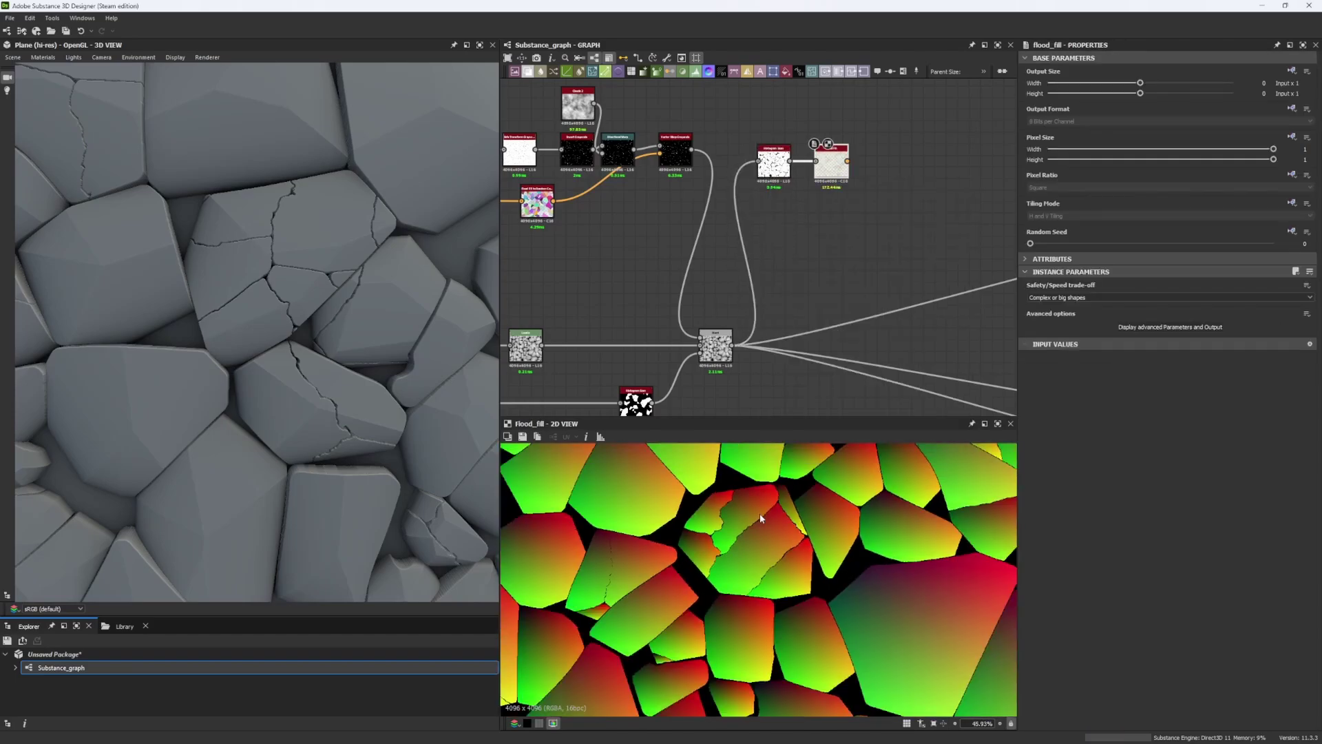
pyautogui.scroll(-2, 759, 514)
pyautogui.scroll(4, 785, 558)
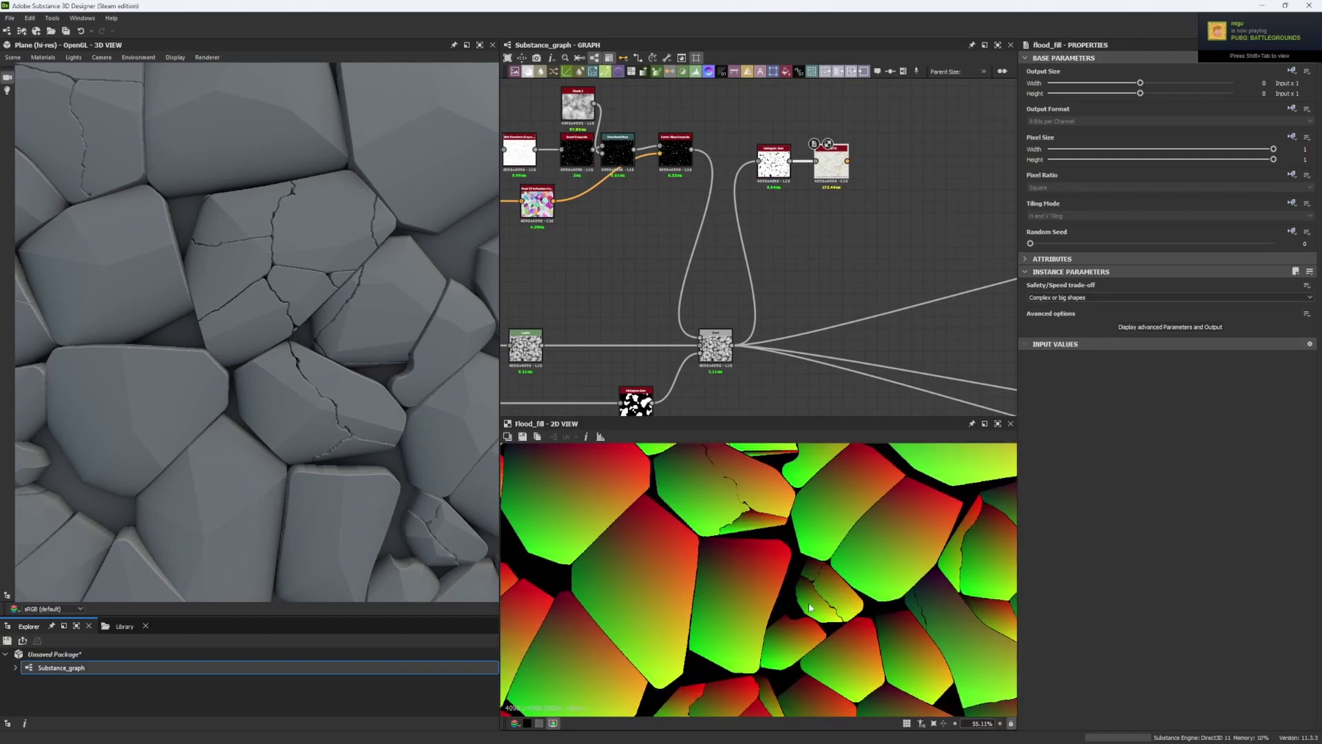
pyautogui.scroll(-4, 771, 517)
pyautogui.scroll(3, 720, 630)
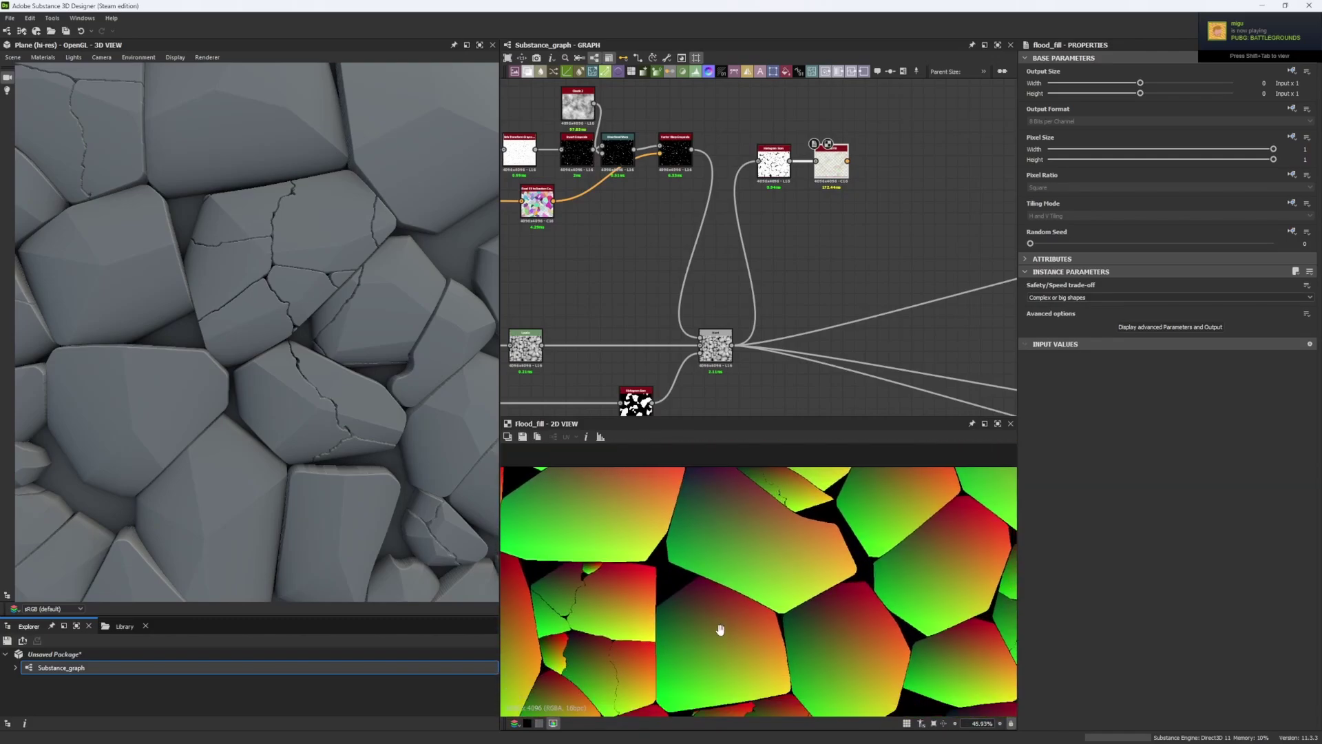
pyautogui.moveTo(720, 630); pyautogui.dragTo(693, 393, button='middle')
# Step: Add a Flood Fill to Gradient after the new Flood Fill, with Angle Variation 1 and Random Seed 7
pyautogui.moveTo(795, 208); pyautogui.dragTo(749, 200, button='middle')
pyautogui.doubleClick(780, 167)
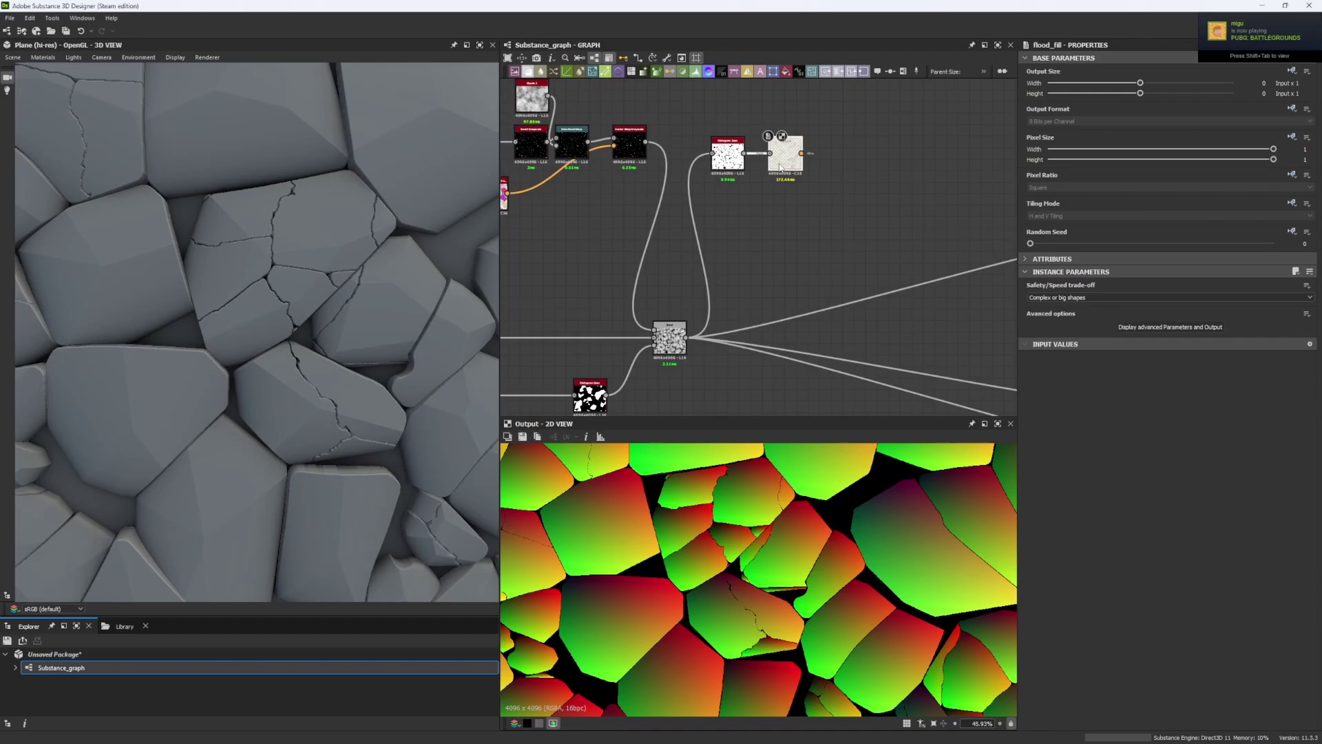
pyautogui.press('space')
pyautogui.write('flo')
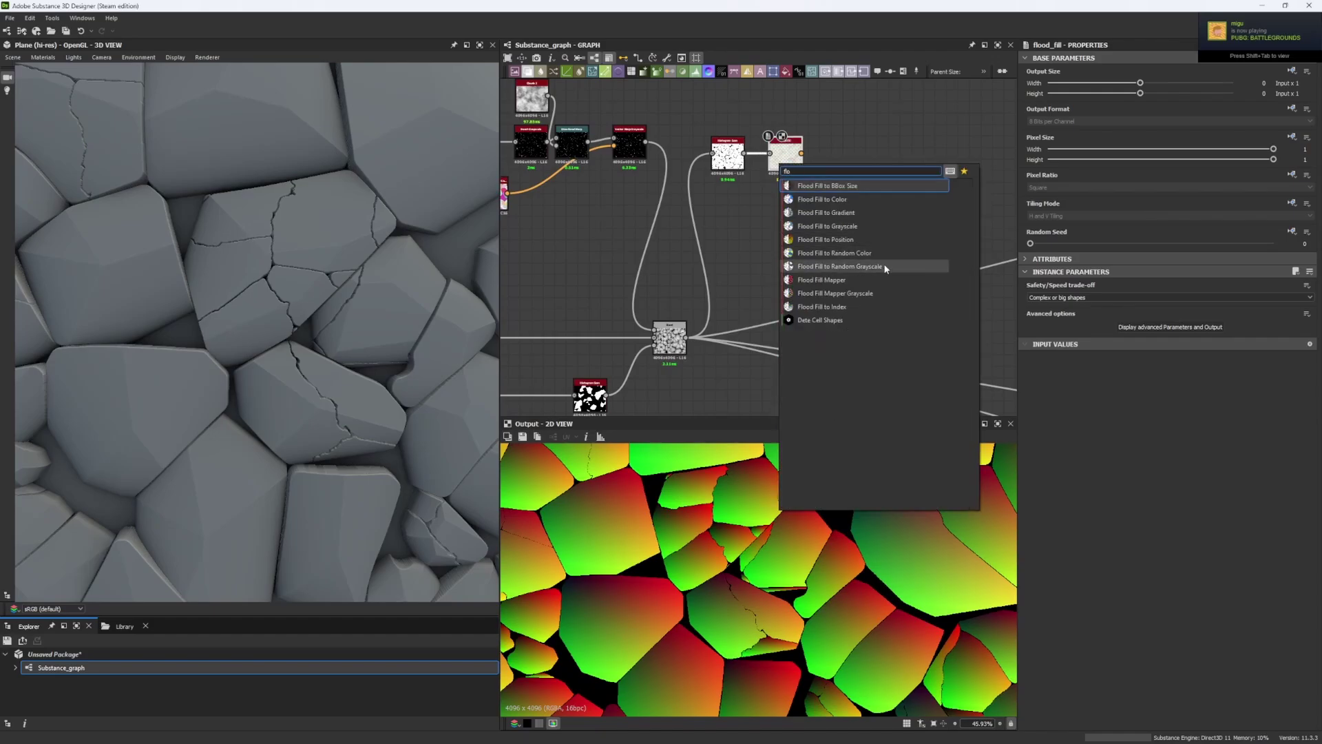
pyautogui.click(865, 215)
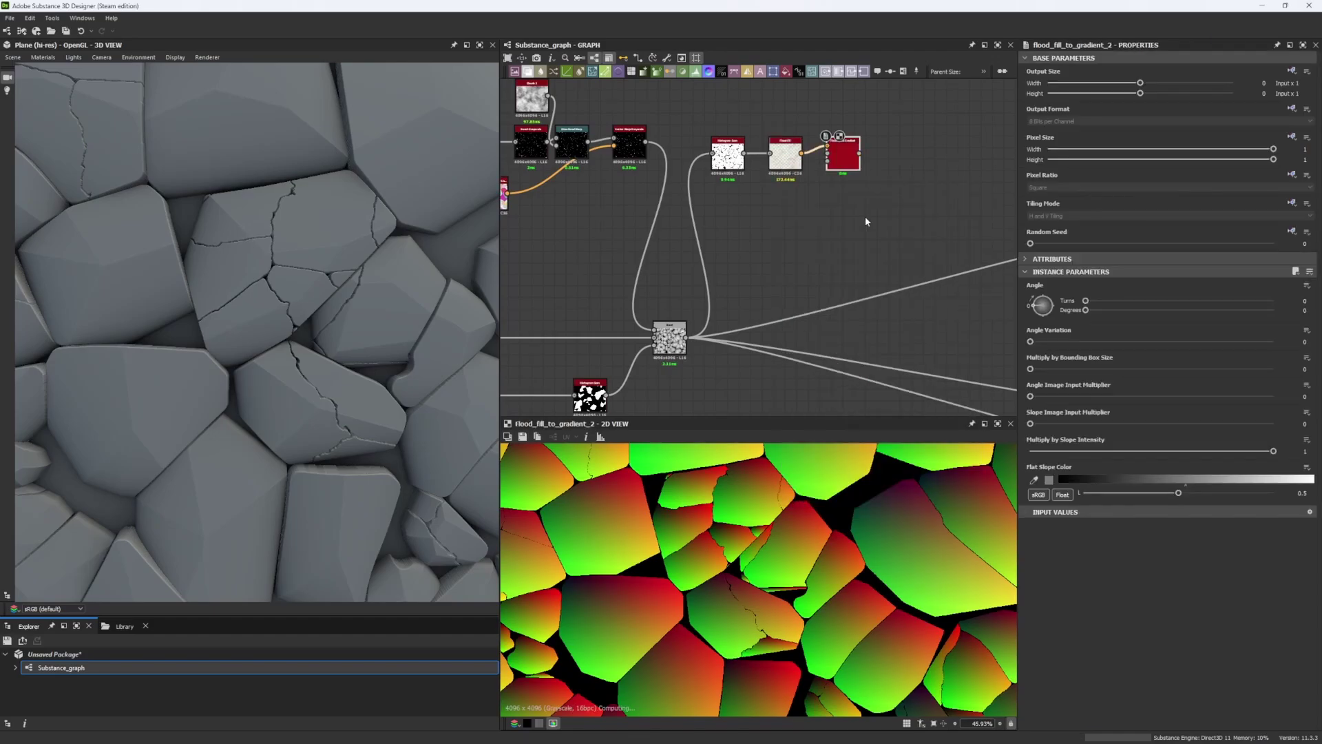
pyautogui.moveTo(1117, 341); pyautogui.dragTo(1280, 342)
pyautogui.scroll(-6, 785, 513)
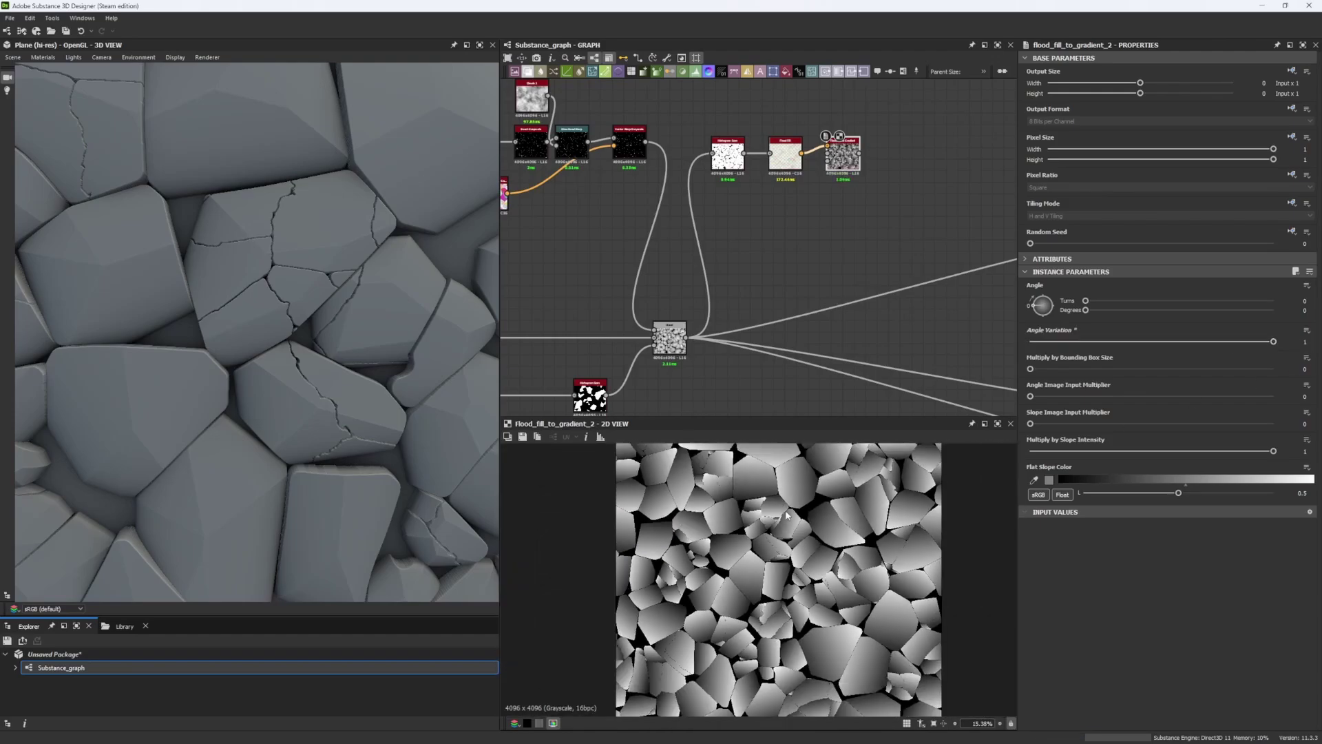
pyautogui.moveTo(1170, 243); pyautogui.dragTo(1199, 243)
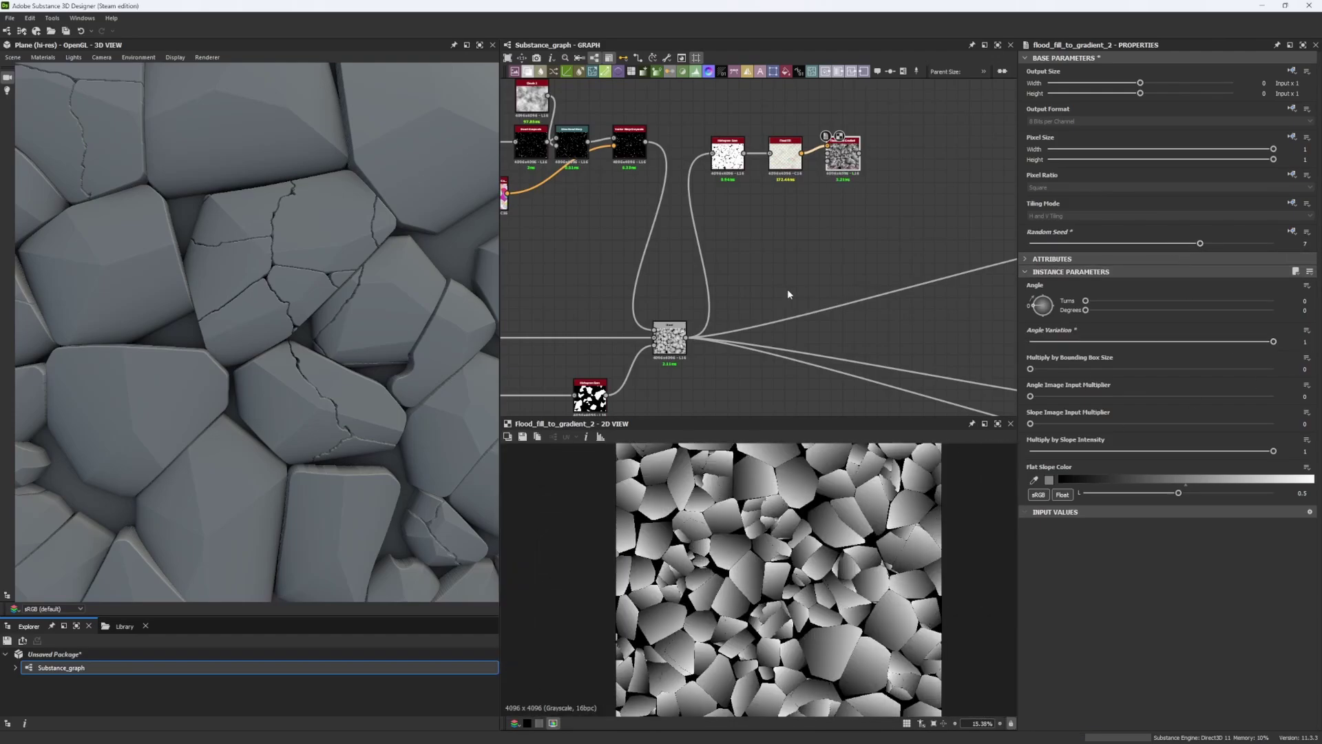
# Step: Insert a new Blend between the crack Blend and the material outputs, with the flood fill gradient as its foreground
pyautogui.moveTo(787, 287); pyautogui.dragTo(734, 286, button='middle')
pyautogui.press('space')
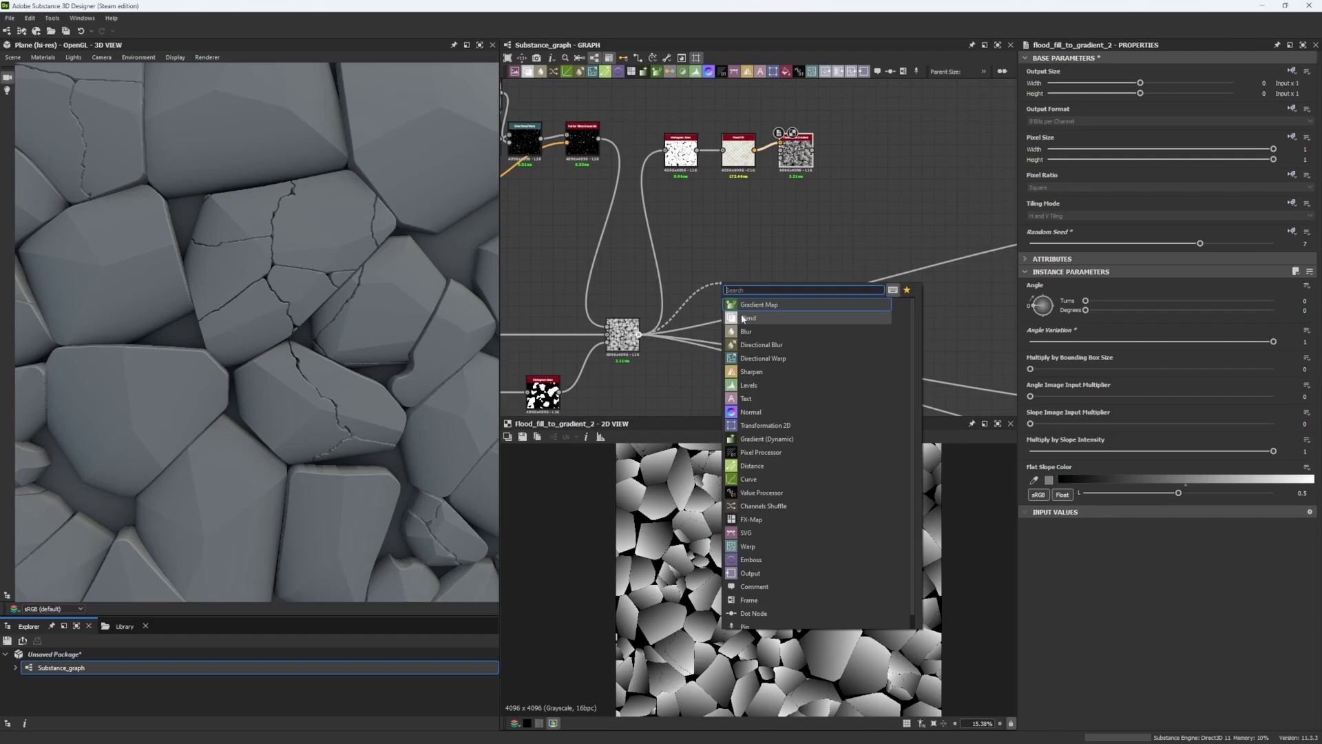
pyautogui.click(792, 304)
pyautogui.moveTo(812, 149); pyautogui.dragTo(722, 300)
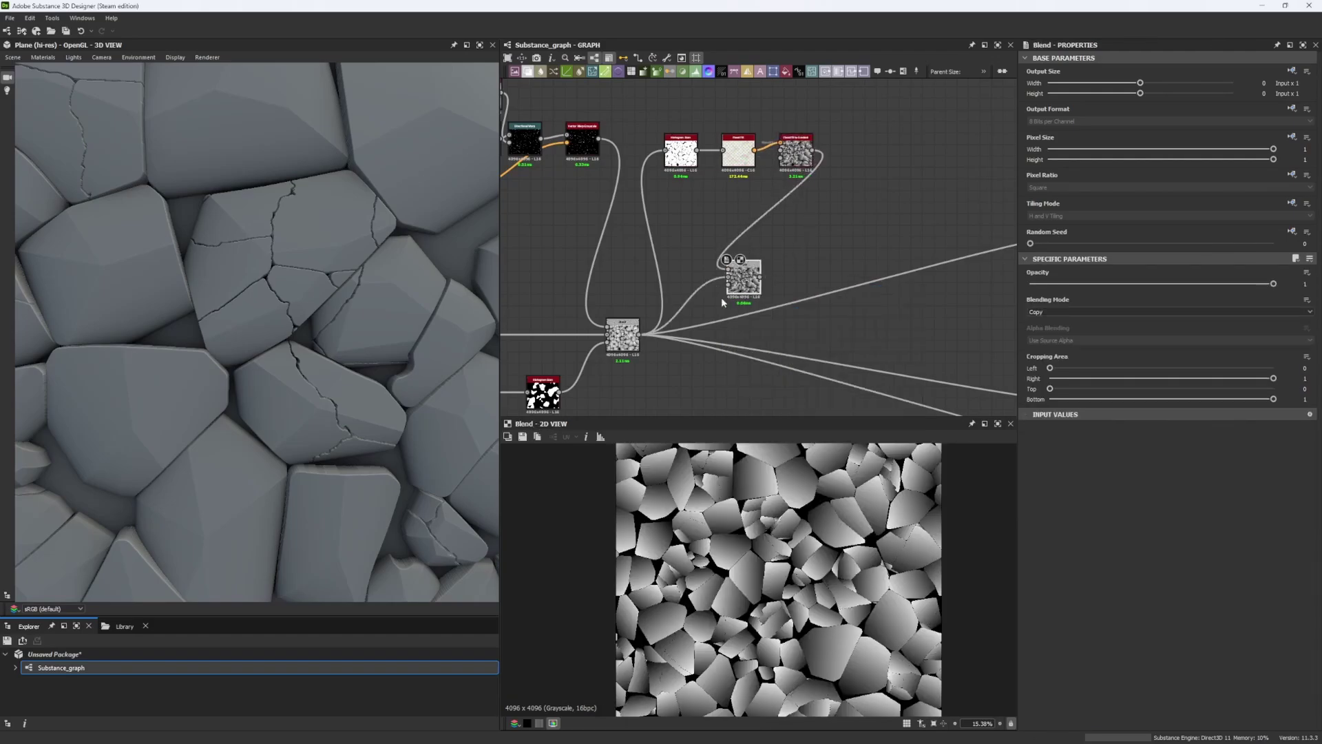
pyautogui.keyDown('shift'); pyautogui.moveTo(639, 335); pyautogui.dragTo(762, 277); pyautogui.keyUp('shift')
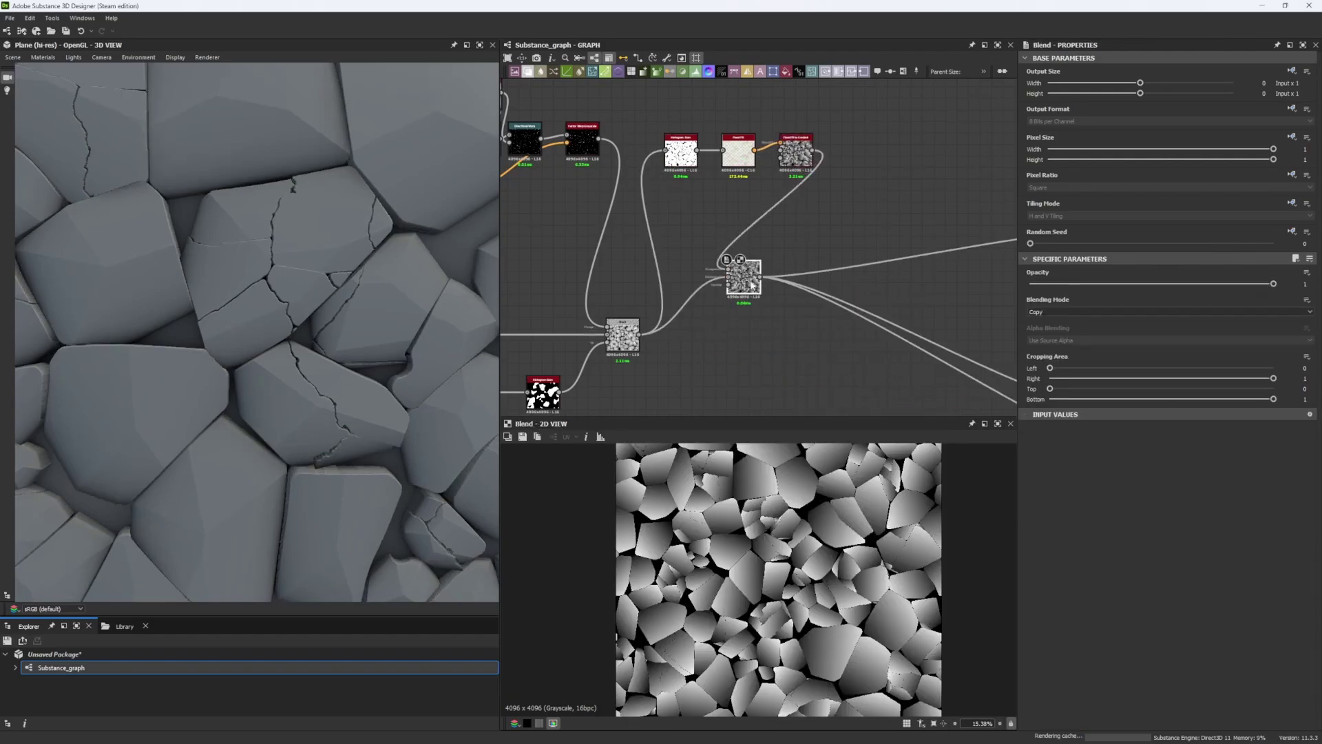
# Step: Set the new Blend to Multiply, align it with the main chain and mask it with the crack Histogram Scan through a dot node
pyautogui.click(1053, 340)
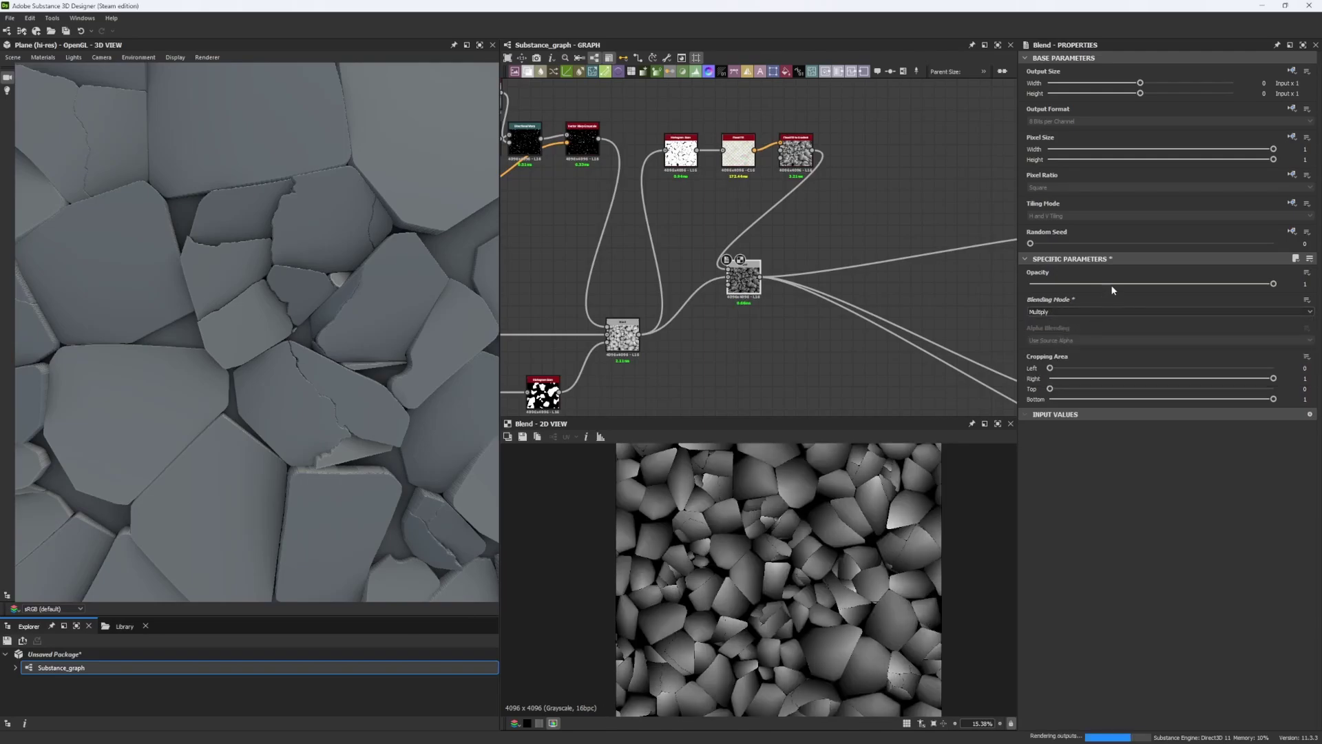
pyautogui.scroll(-5, 251, 130)
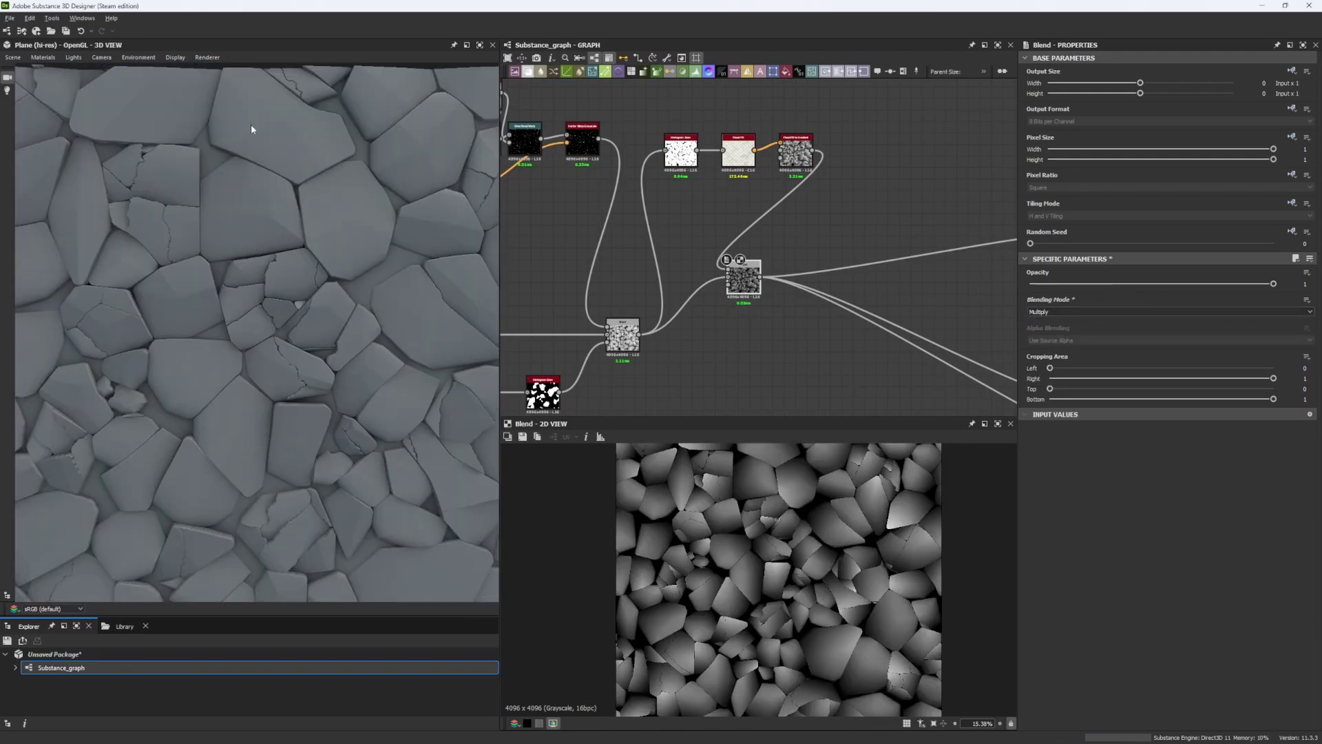
pyautogui.moveTo(345, 358); pyautogui.dragTo(304, 339)
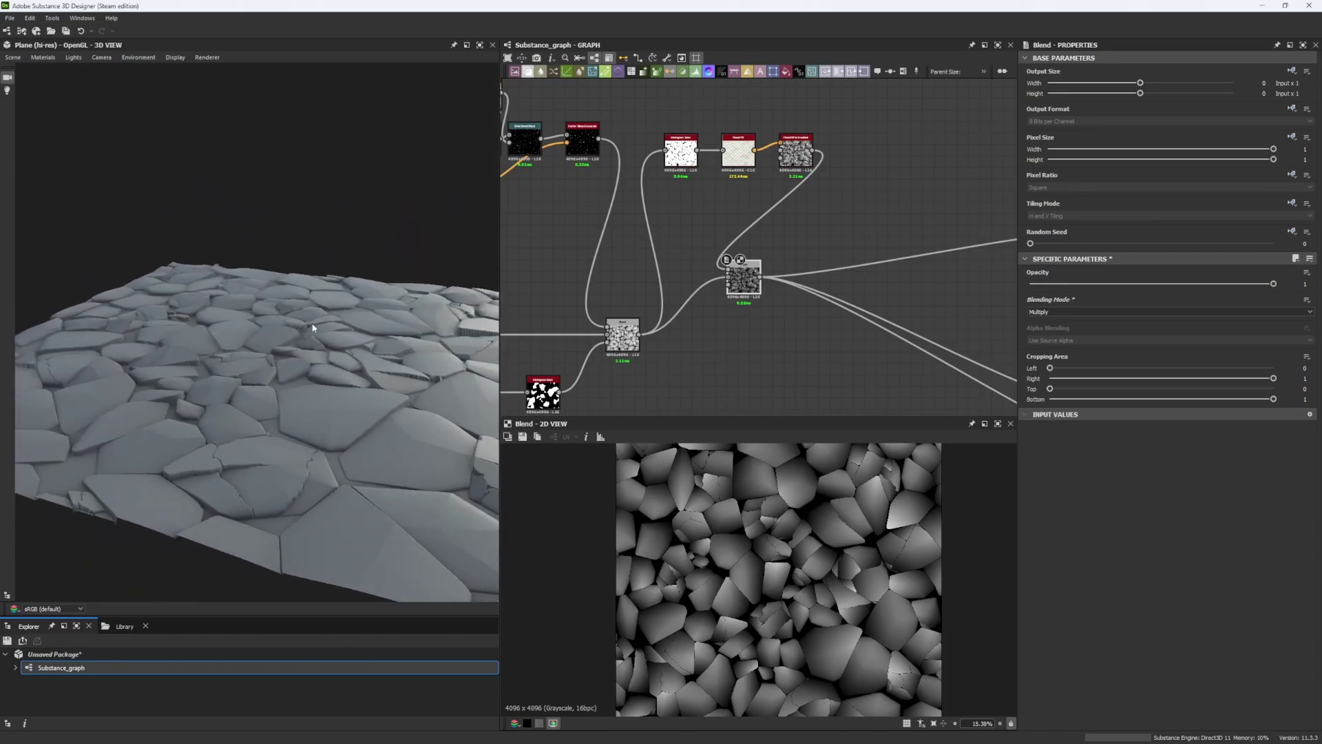
pyautogui.moveTo(748, 288); pyautogui.dragTo(774, 393)
pyautogui.keyDown('alt'); pyautogui.click(759, 349); pyautogui.keyUp('alt')
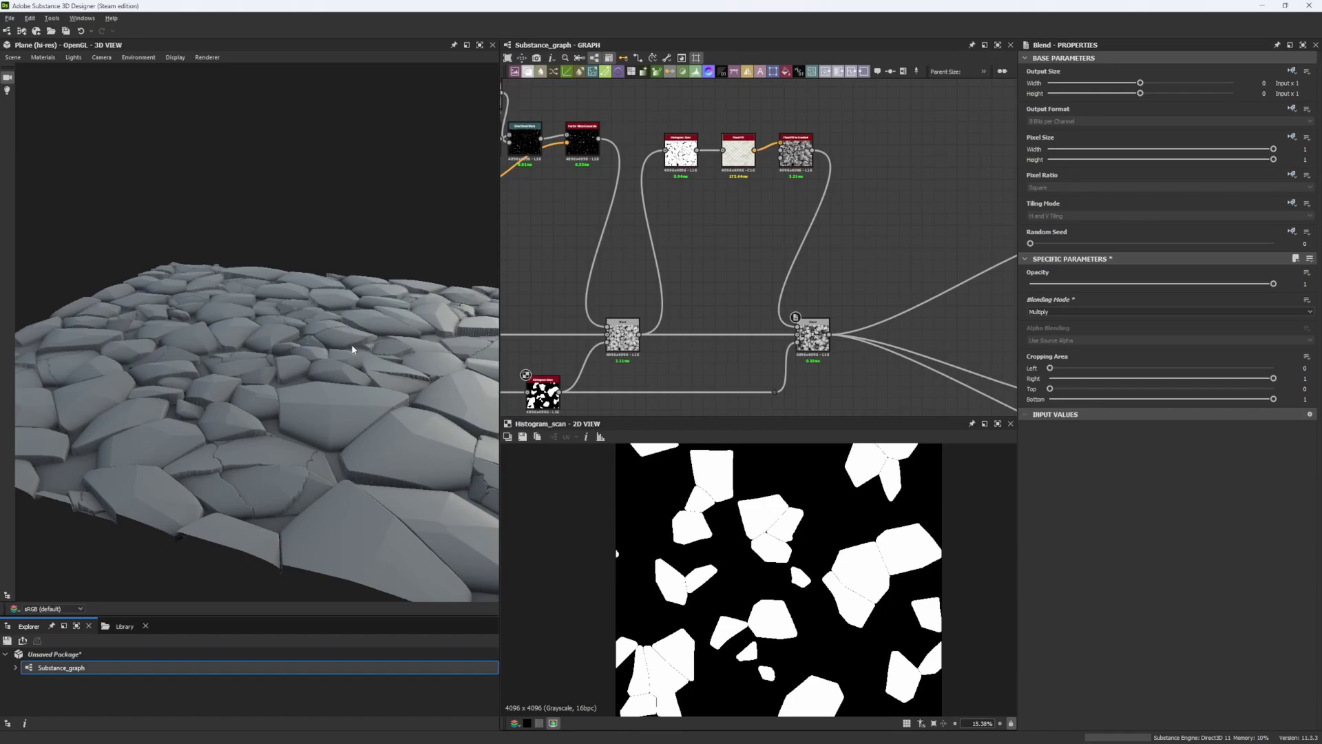
# Step: Examine the tilted, cracked stone pieces on the 3D plane from several angles and distances
pyautogui.moveTo(352, 349); pyautogui.dragTo(314, 404)
pyautogui.moveTo(313, 400); pyautogui.dragTo(304, 387, button='middle')
pyautogui.moveTo(305, 387); pyautogui.dragTo(331, 543, button='right')
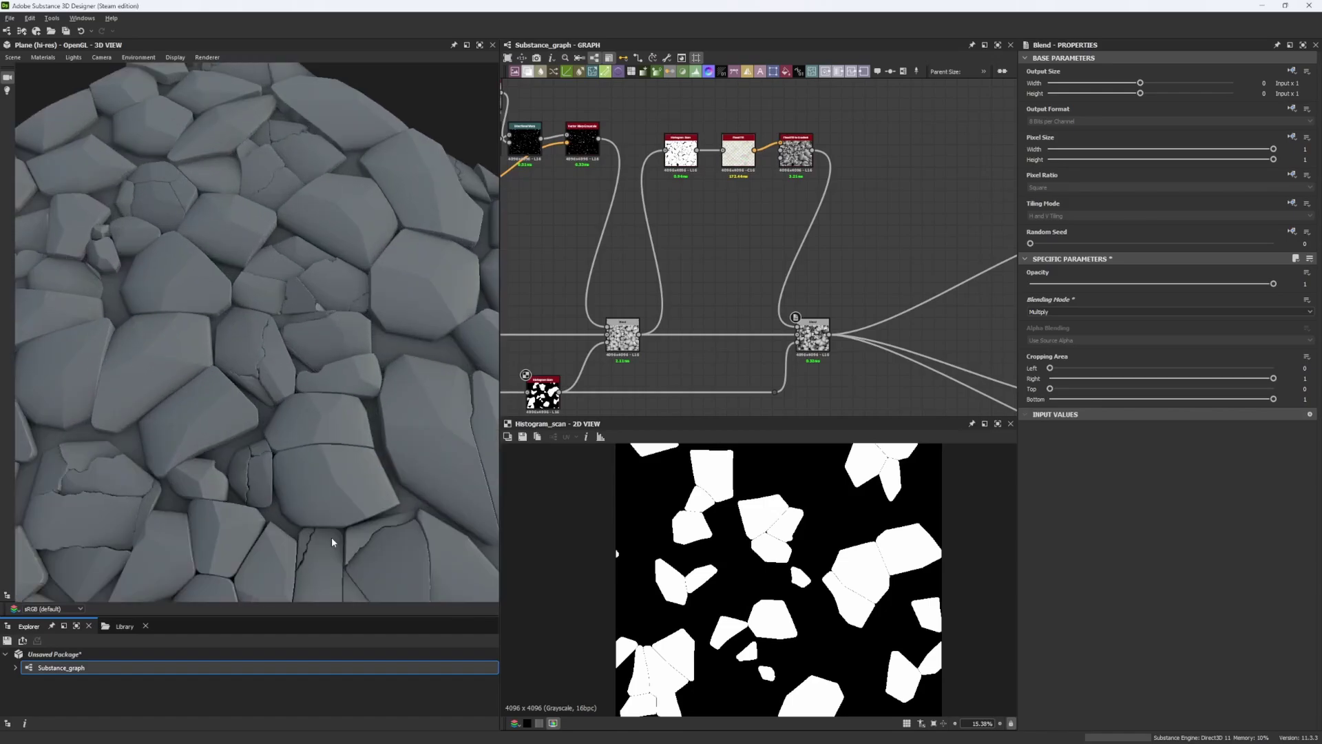
pyautogui.moveTo(332, 536); pyautogui.dragTo(557, 297)
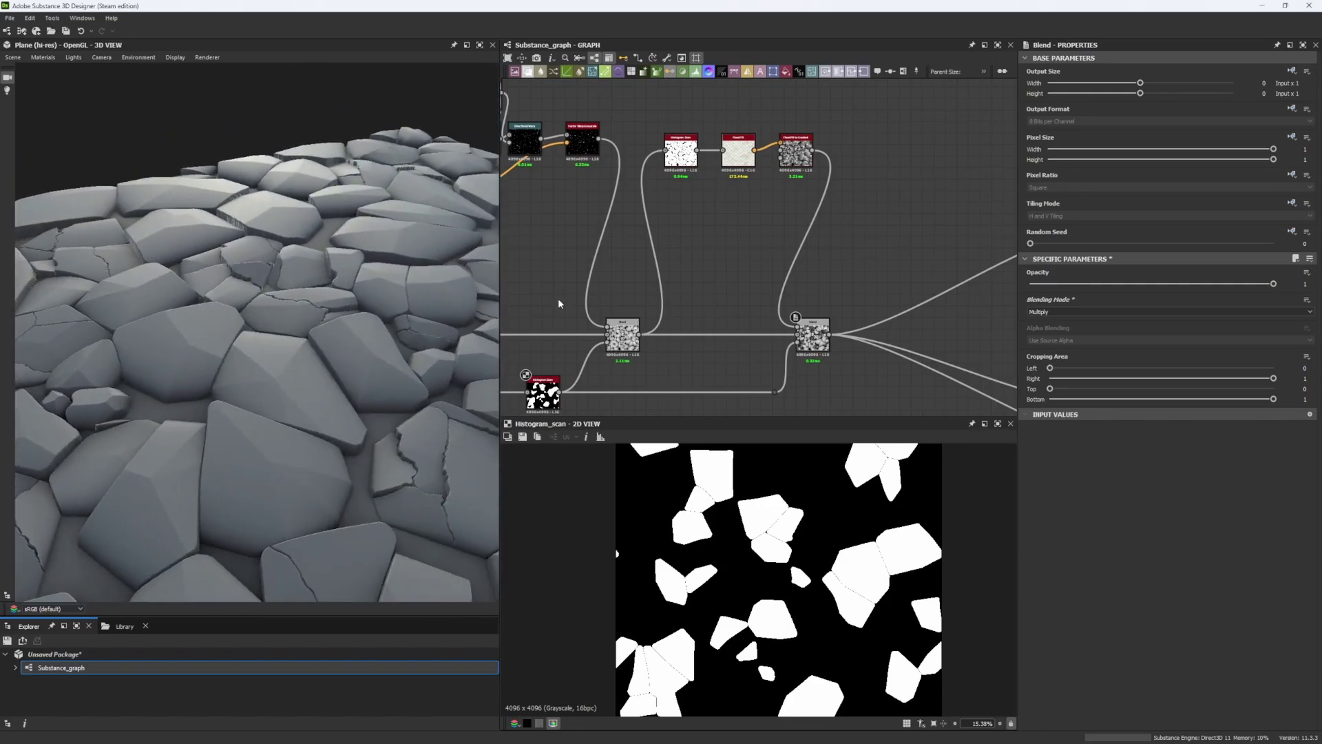
pyautogui.moveTo(642, 270); pyautogui.dragTo(665, 297, button='middle')
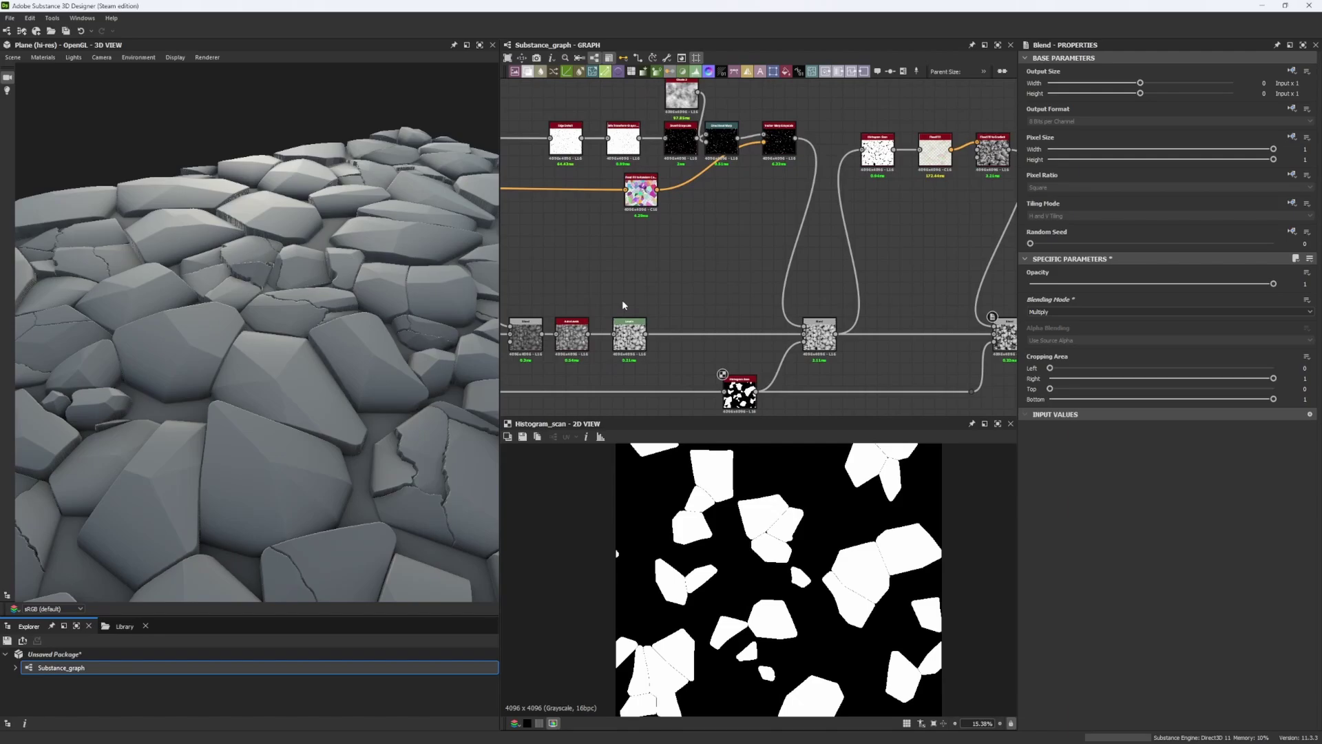
pyautogui.scroll(-10, 366, 314)
pyautogui.moveTo(375, 316); pyautogui.dragTo(346, 327)
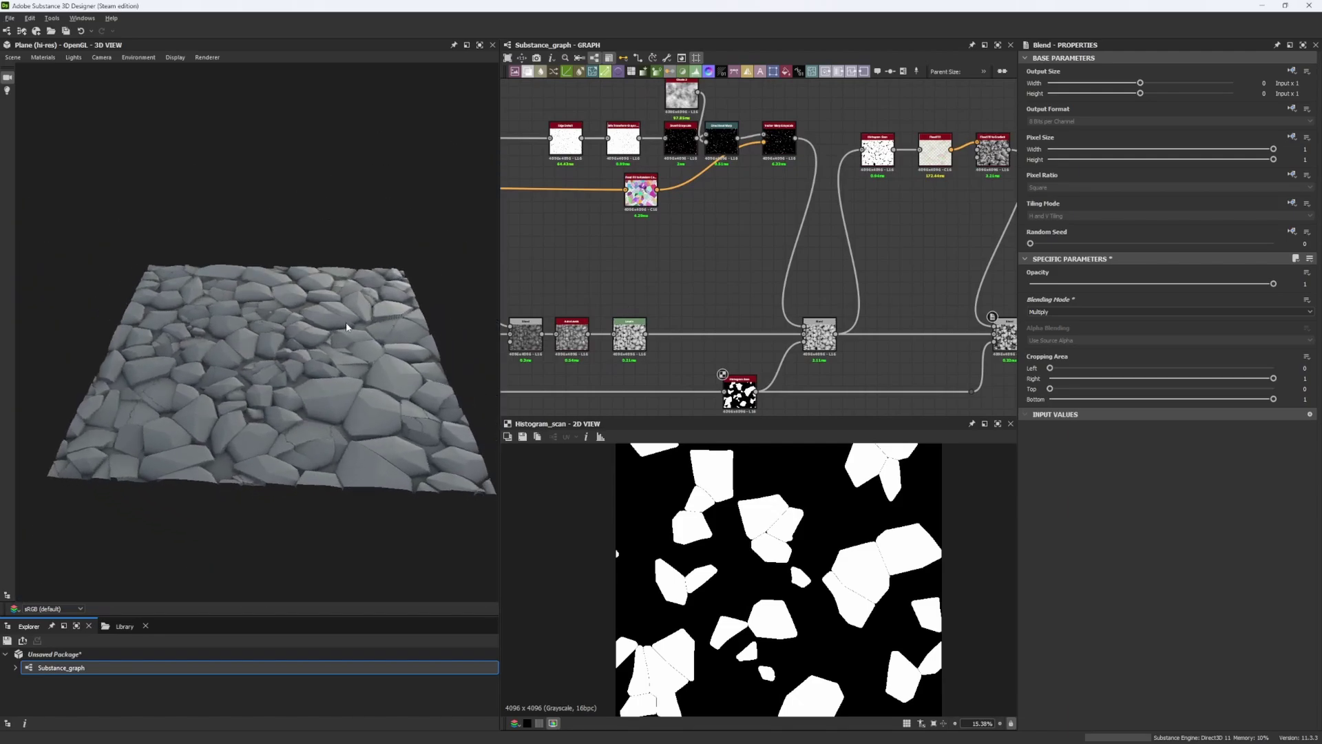
pyautogui.scroll(10, 346, 328)
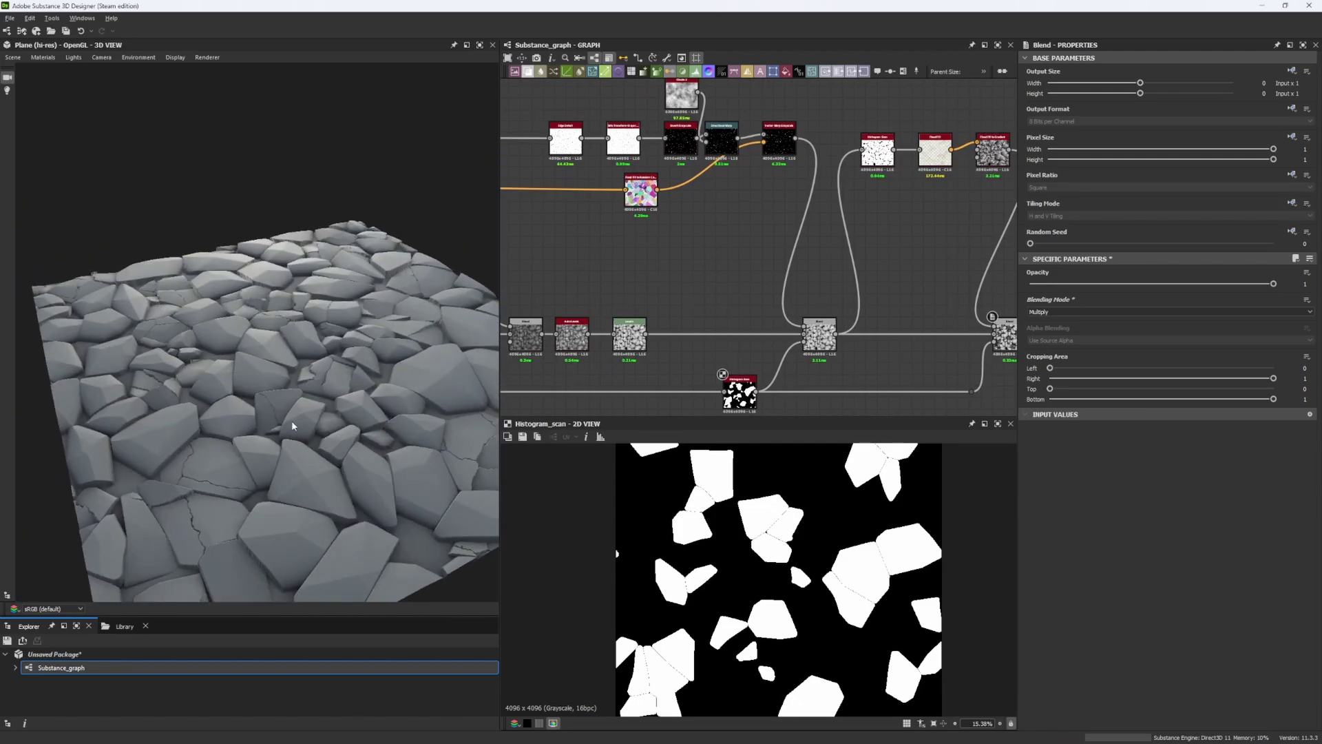
# Step: Inspect the cracked stones on the 3D plane from overview to close-up, along with the crack nodes in the graph
pyautogui.moveTo(291, 421); pyautogui.dragTo(274, 308)
pyautogui.moveTo(274, 308); pyautogui.dragTo(279, 482, button='right')
pyautogui.moveTo(279, 482); pyautogui.dragTo(304, 419)
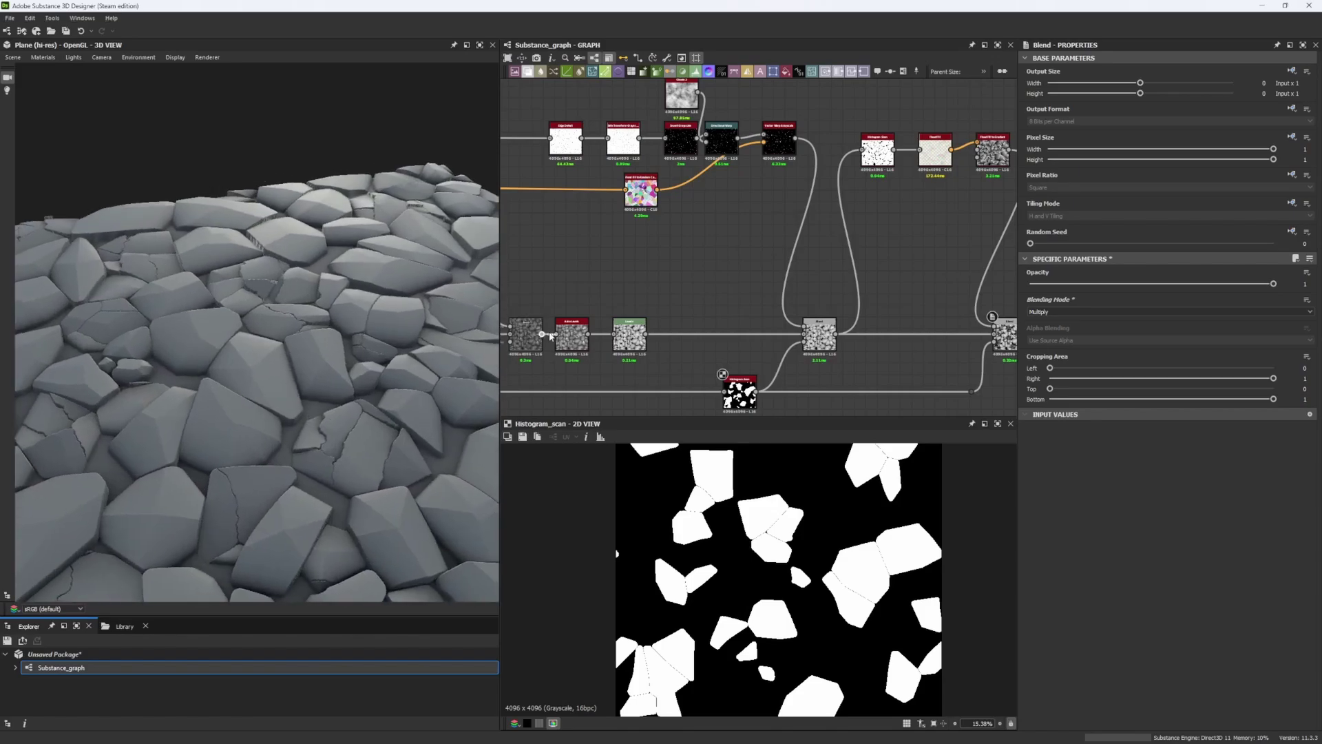
pyautogui.moveTo(670, 331); pyautogui.dragTo(741, 287, button='middle')
pyautogui.scroll(-3, 715, 263)
pyautogui.scroll(1, 659, 315)
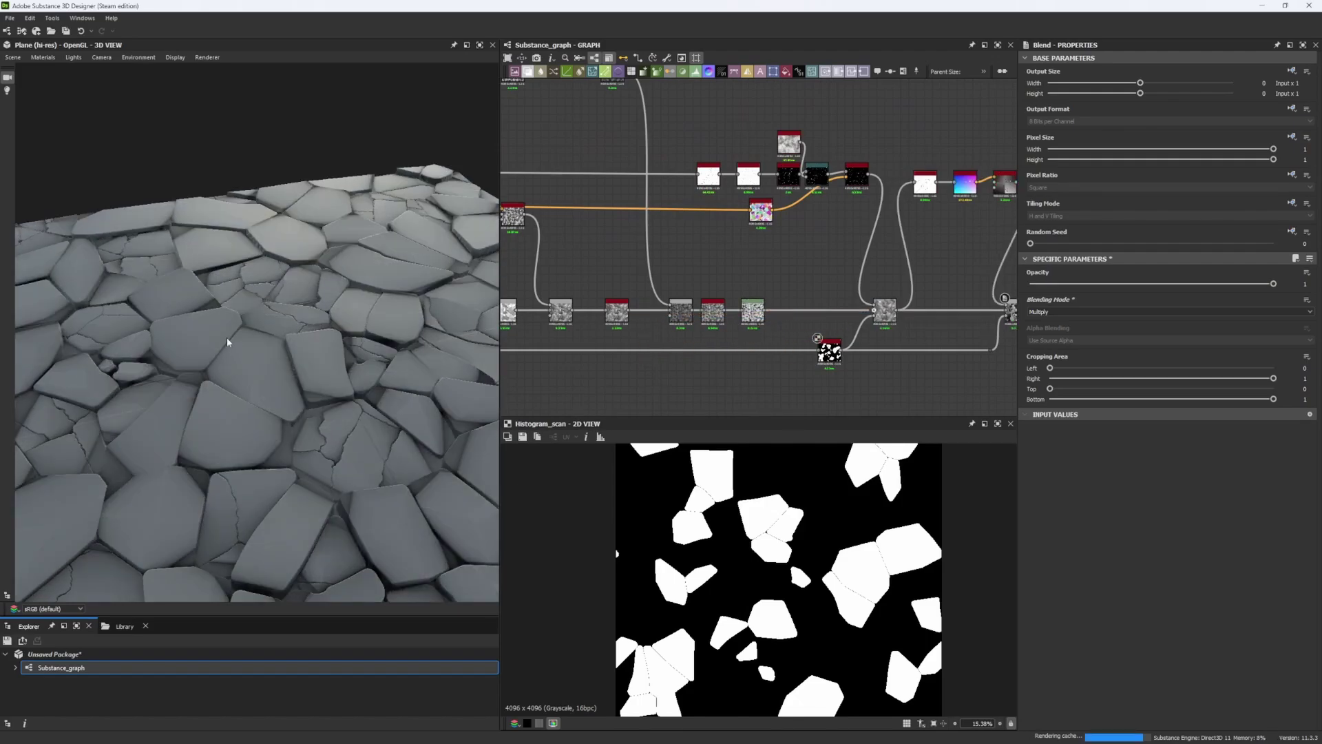
pyautogui.moveTo(315, 403); pyautogui.dragTo(376, 427)
pyautogui.keyDown('ctrl'); pyautogui.keyDown('shift'); pyautogui.moveTo(376, 427); pyautogui.dragTo(329, 405, button='right'); pyautogui.keyUp('shift'); pyautogui.keyUp('ctrl')
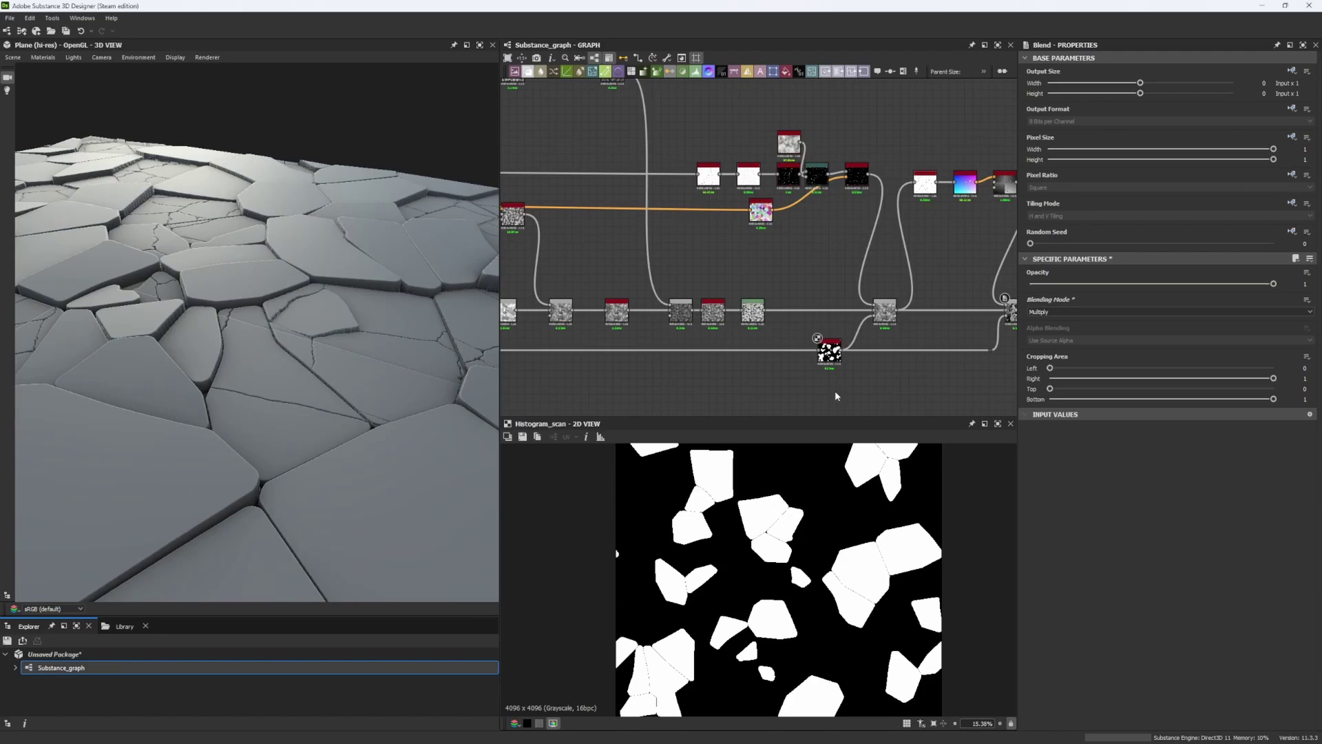
# Step: Preview the final Multiply Blend before the outputs, lower its Opacity to 0.33 and inspect the cracks up close
pyautogui.moveTo(962, 352); pyautogui.dragTo(688, 312, button='middle')
pyautogui.doubleClick(744, 283)
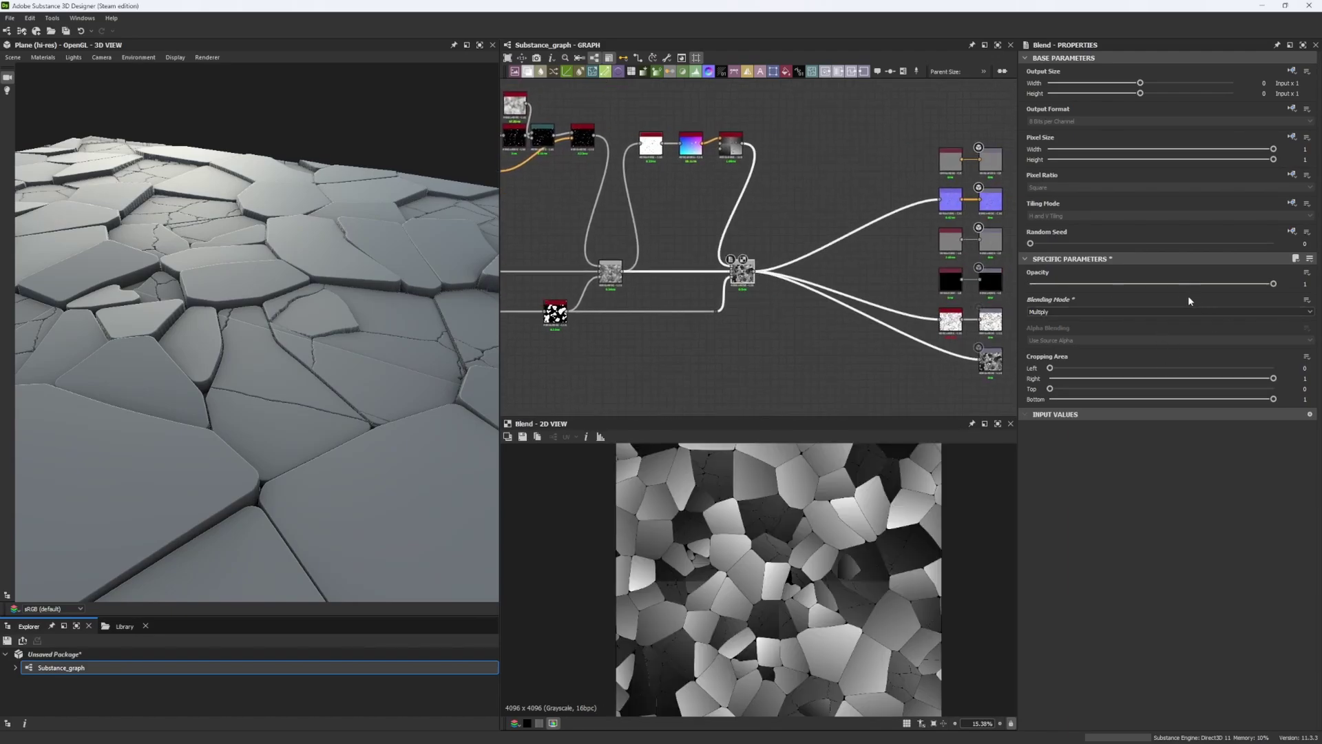
pyautogui.click(1110, 284)
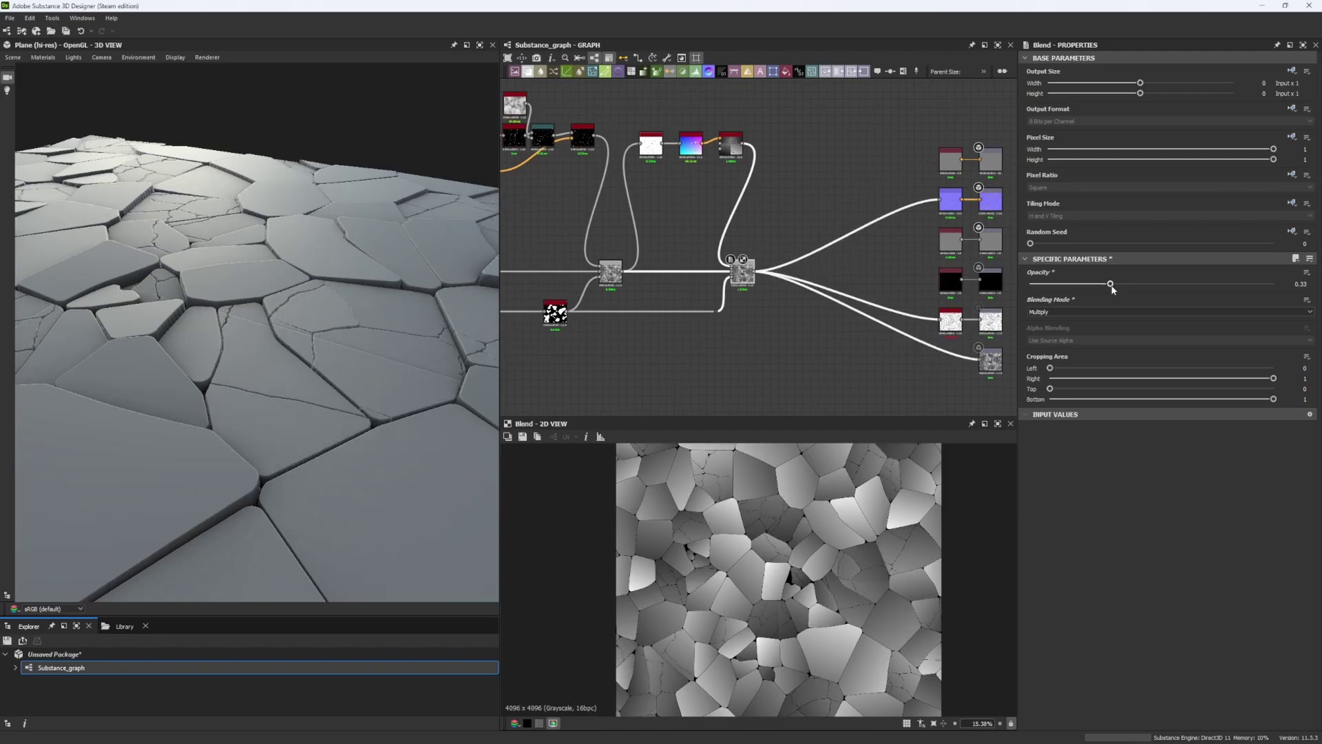
pyautogui.scroll(5, 777, 524)
pyautogui.moveTo(731, 155); pyautogui.dragTo(735, 205, button='middle')
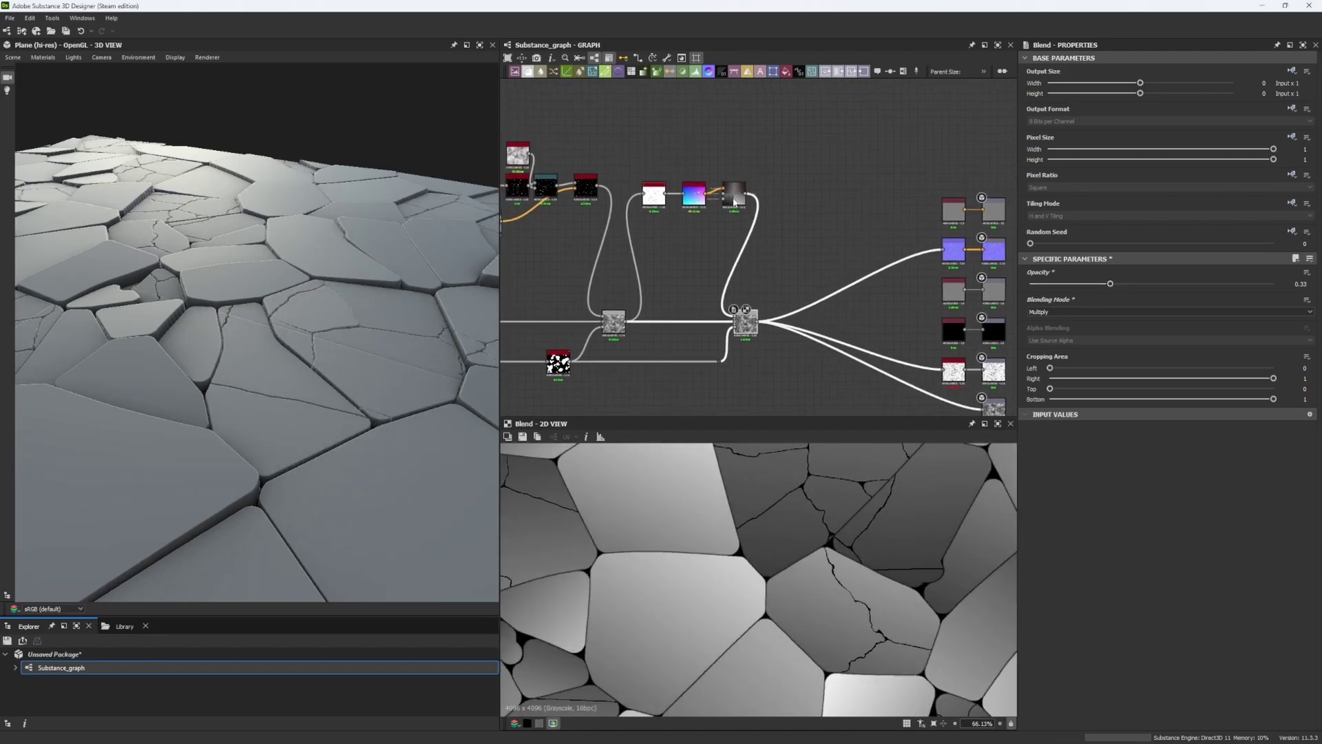
# Step: Preview the last Flood Fill, set the Position of the Histogram Scan feeding it to 0.67 and inspect the piece separation
pyautogui.doubleClick(613, 322)
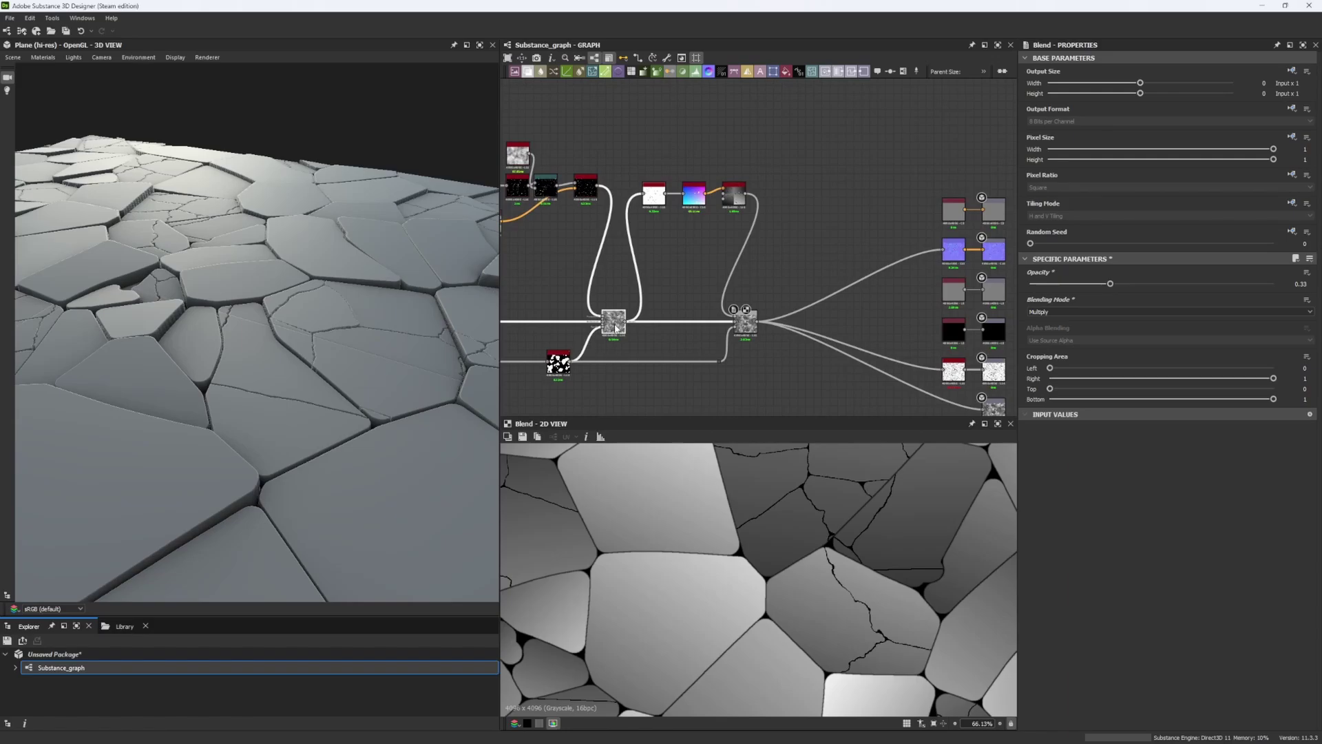
pyautogui.doubleClick(687, 205)
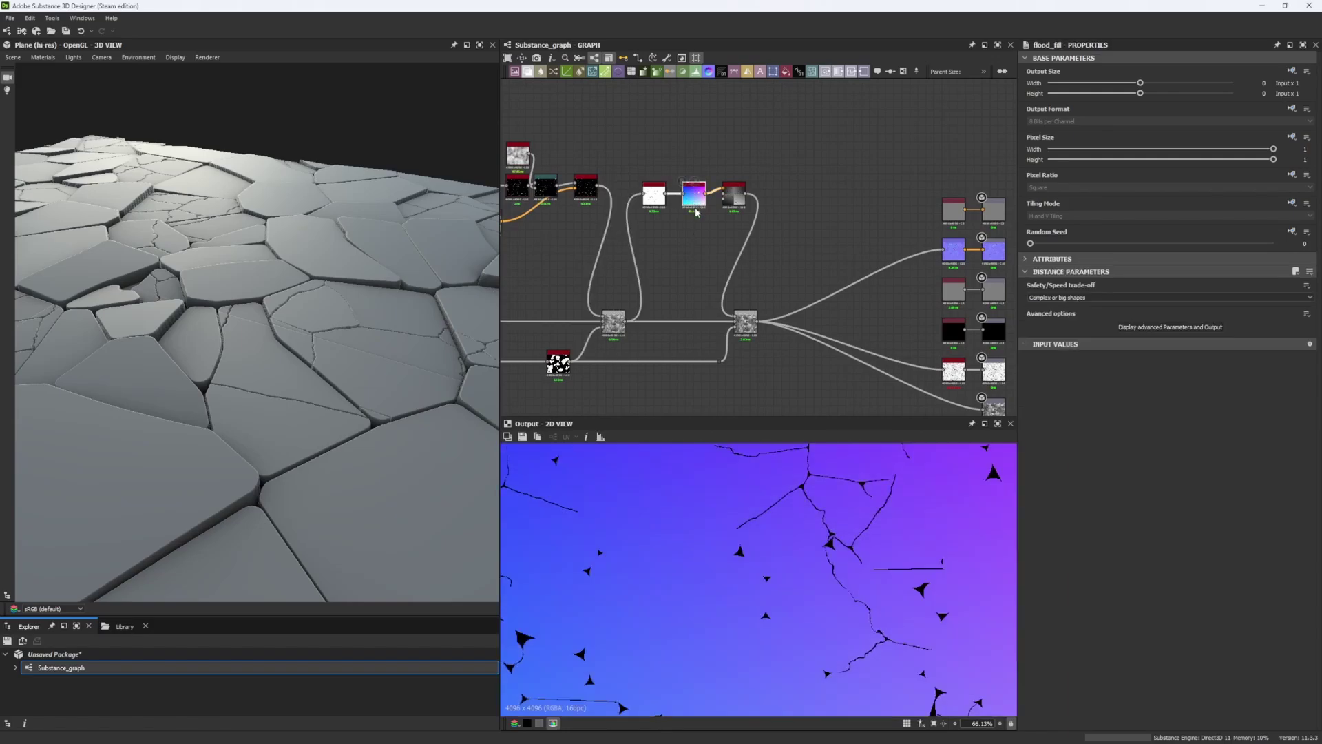
pyautogui.click(655, 195)
pyautogui.moveTo(1264, 296); pyautogui.dragTo(1193, 295)
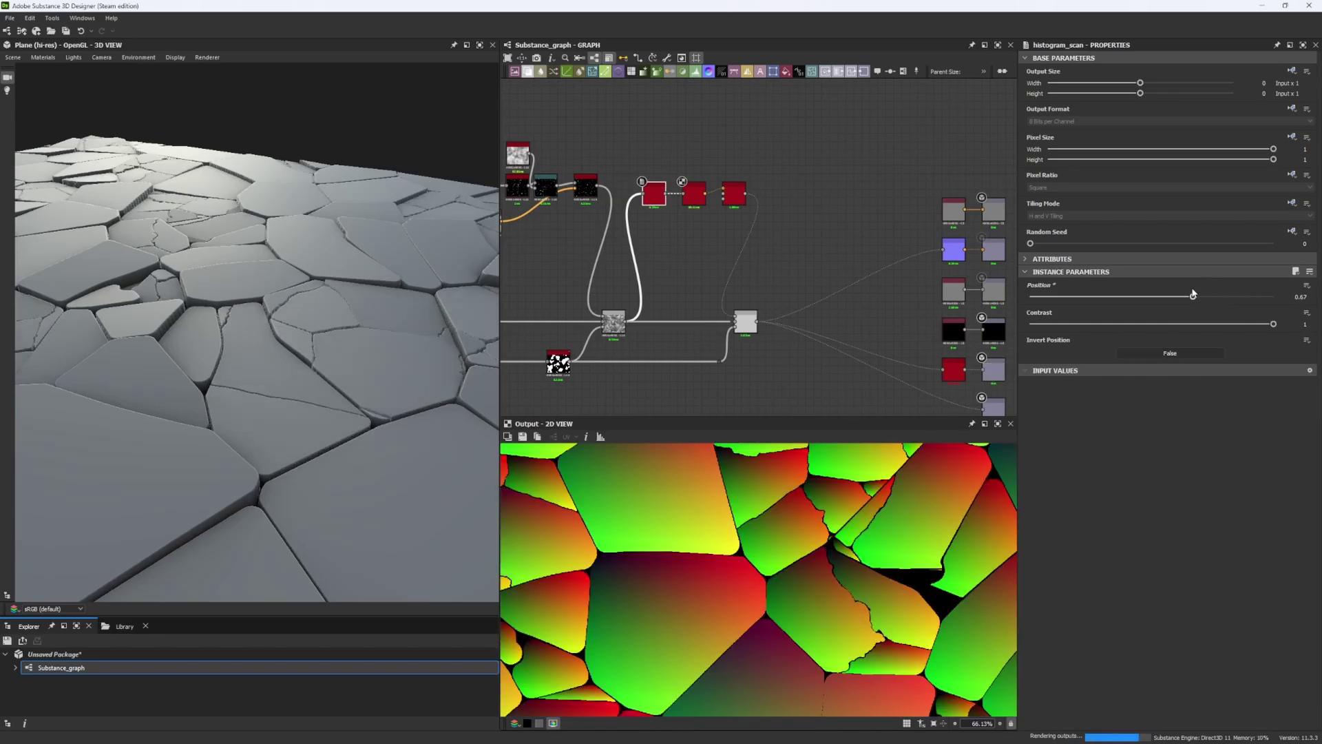
pyautogui.scroll(-4, 796, 569)
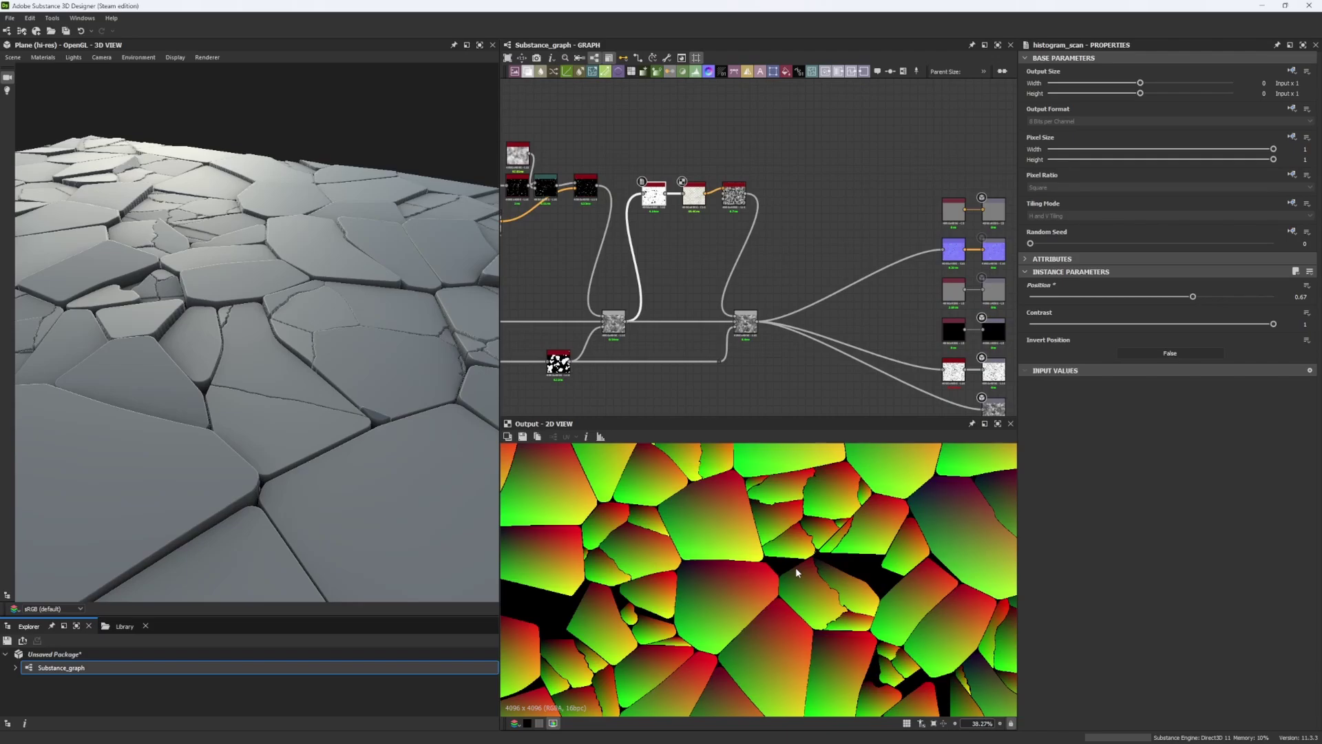
pyautogui.scroll(-8, 795, 568)
pyautogui.scroll(15, 696, 482)
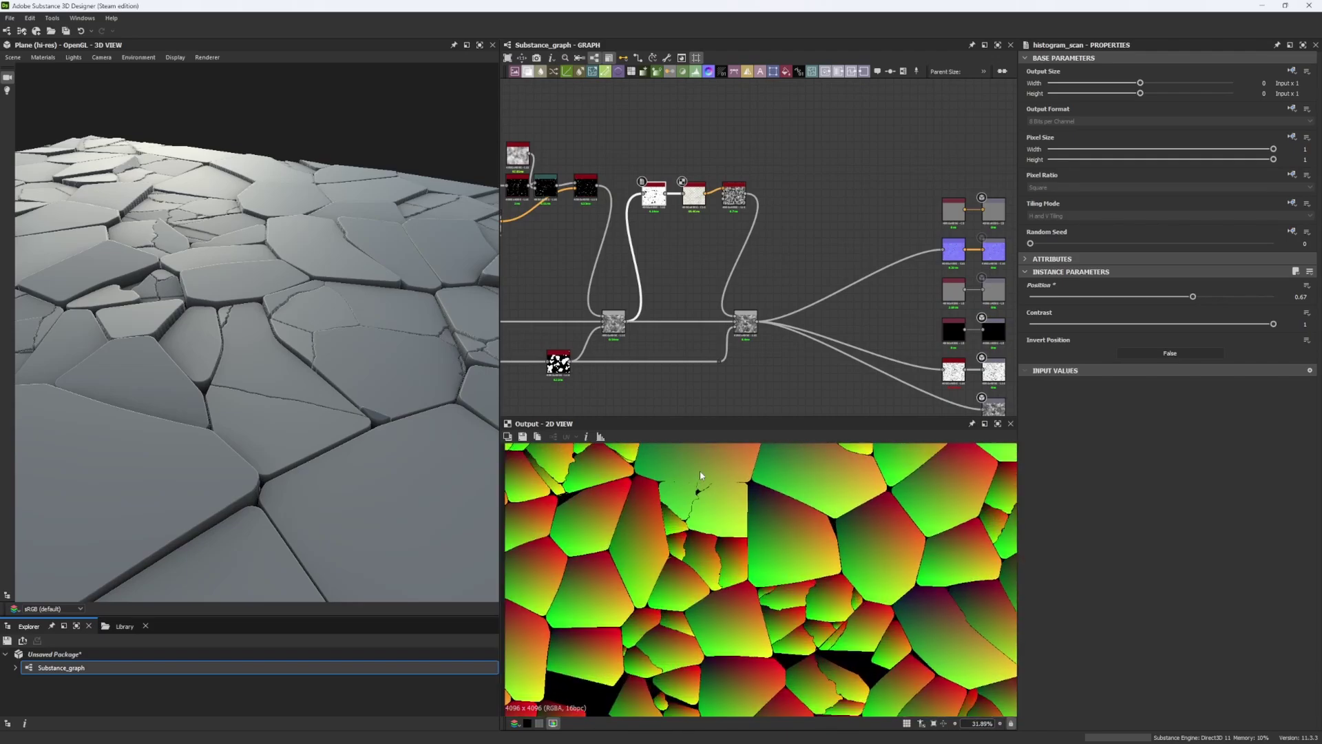
pyautogui.moveTo(688, 472); pyautogui.dragTo(703, 528, button='middle')
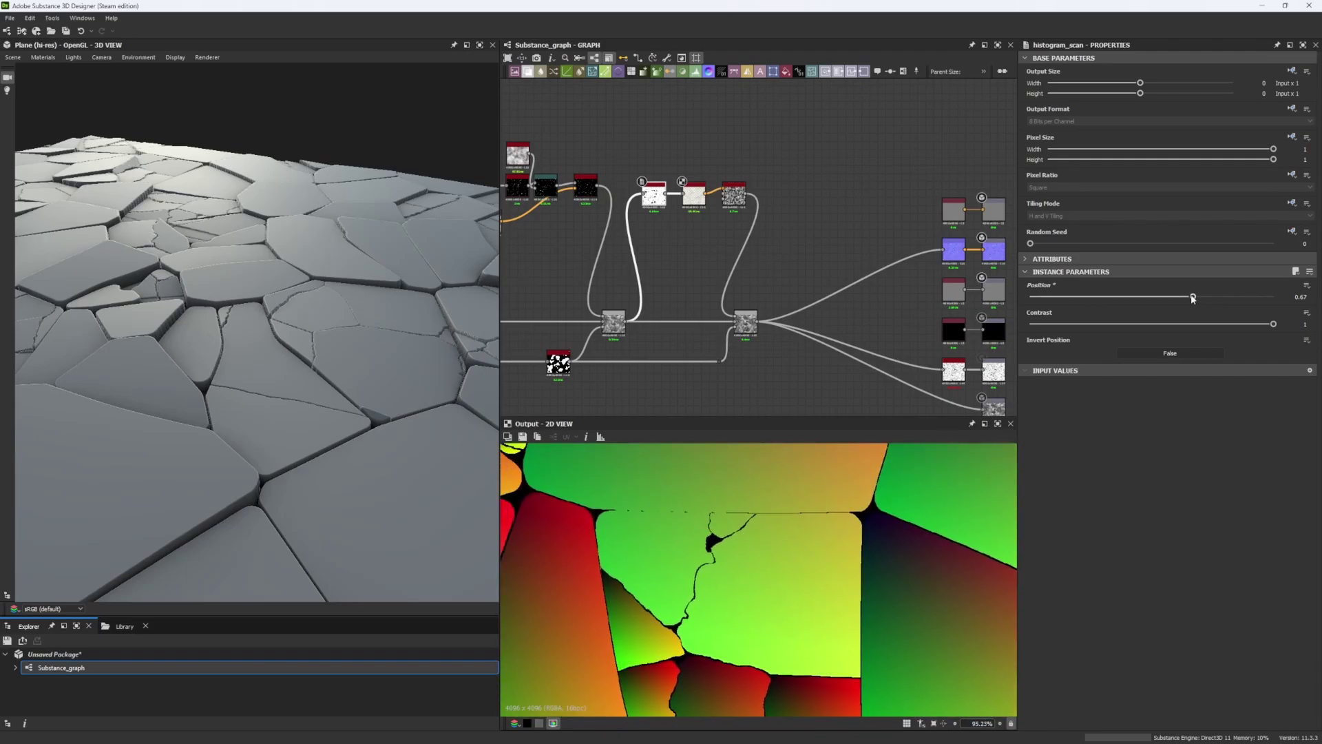
# Step: Set the Position of the Histogram Scan feeding the last Flood Fill to 0.6
pyautogui.moveTo(1192, 298); pyautogui.dragTo(1183, 297)
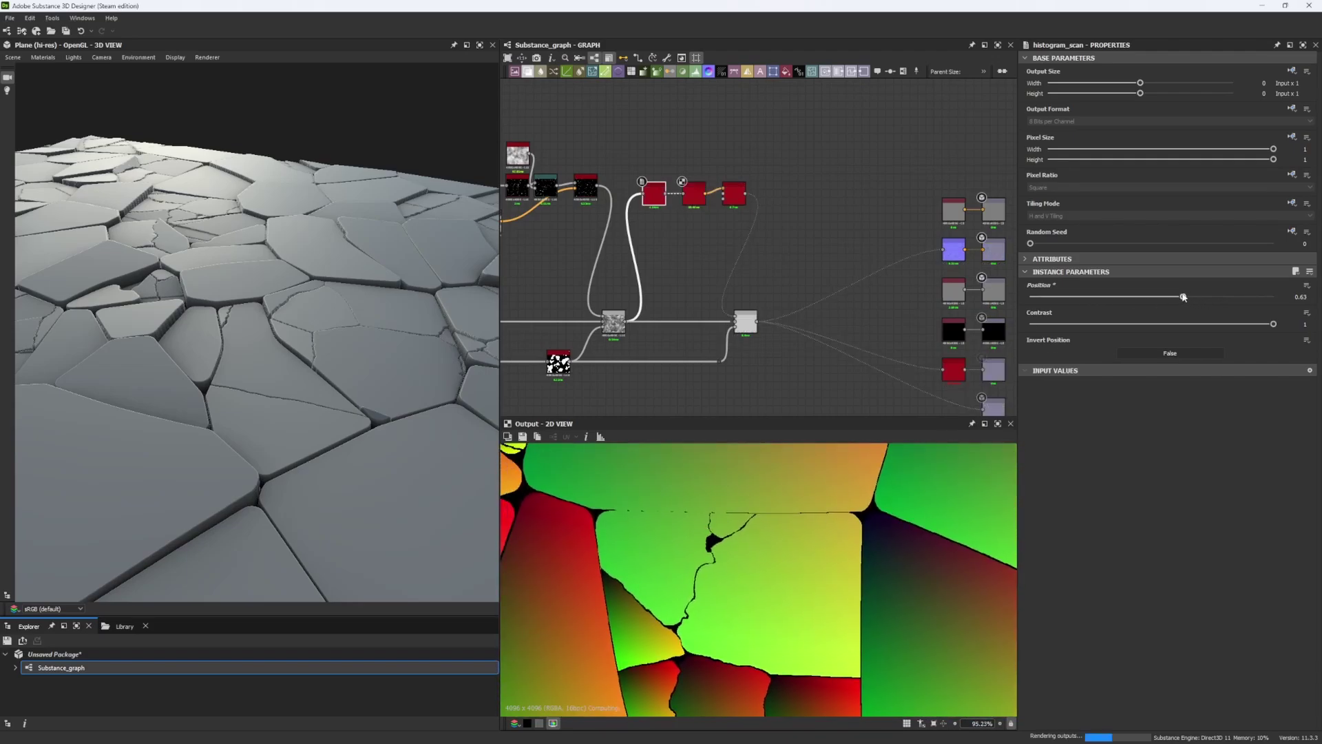
pyautogui.doubleClick(1301, 297)
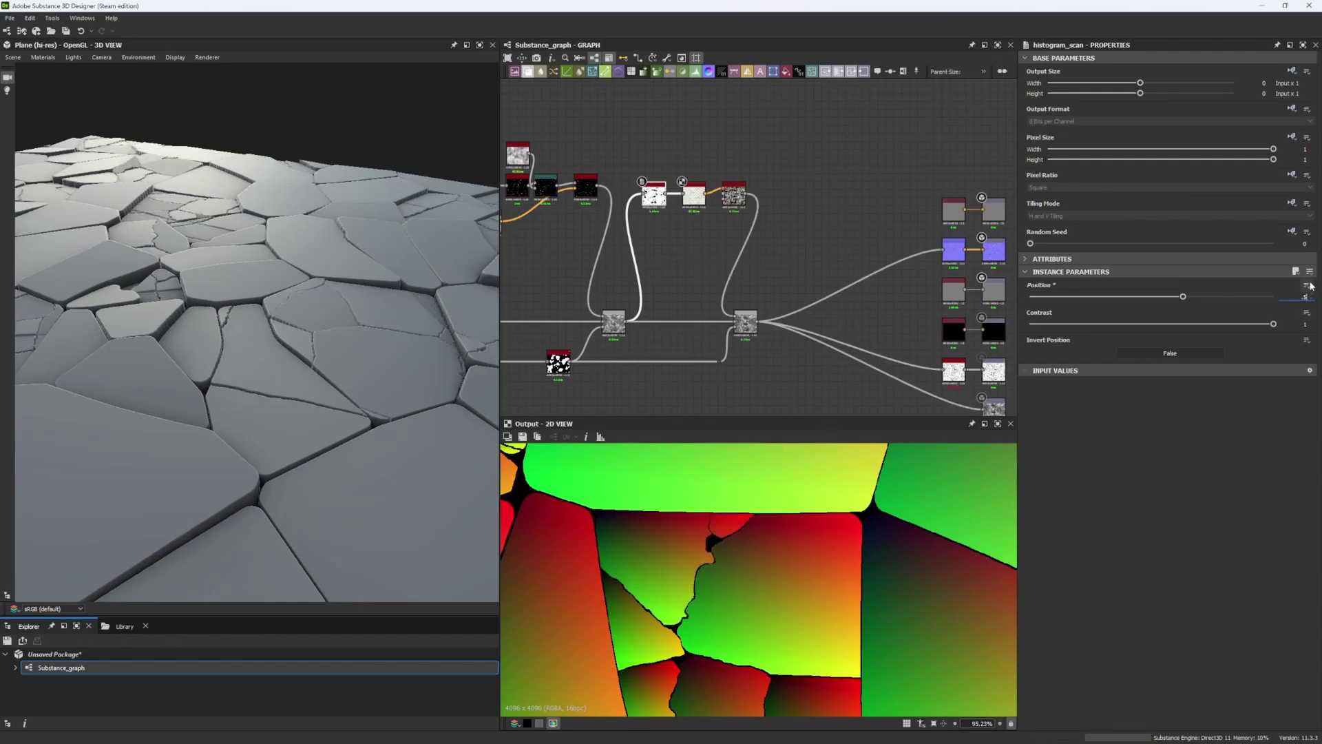
pyautogui.write('0.5')
pyautogui.press('Return')
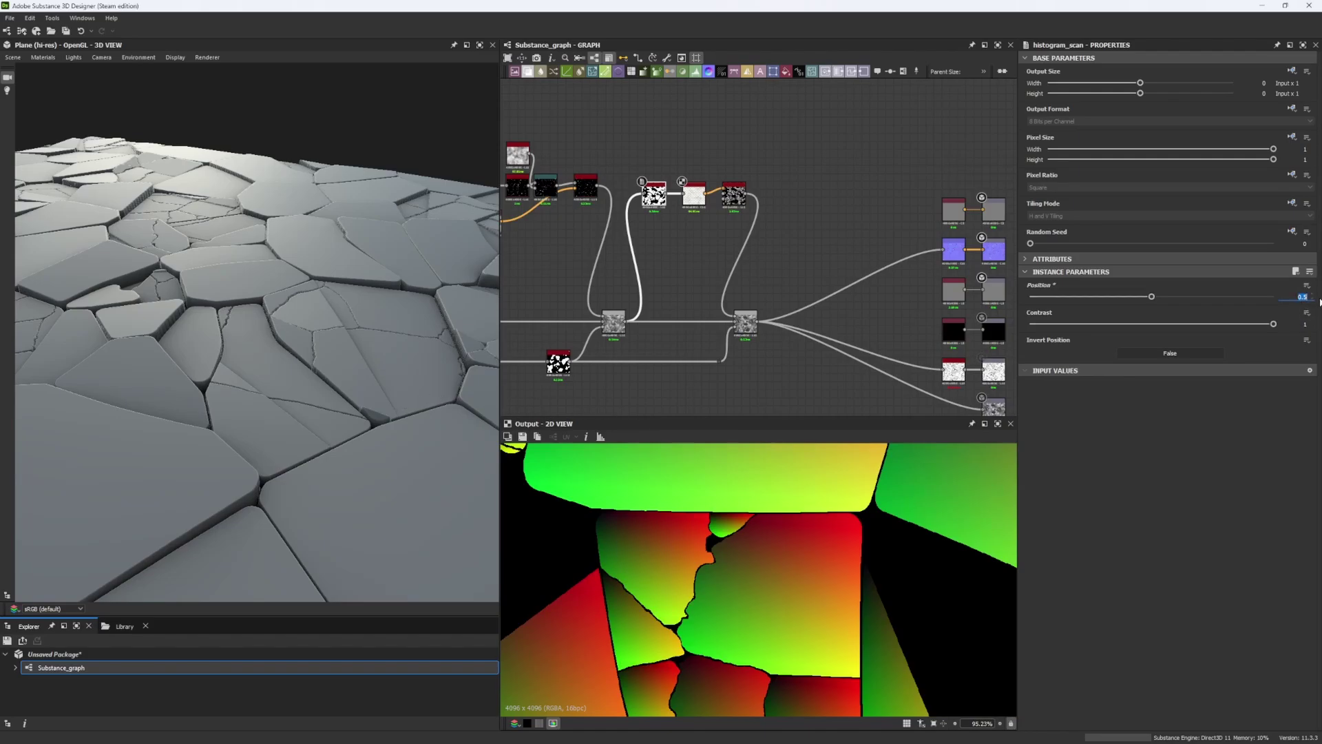
pyautogui.press('Return')
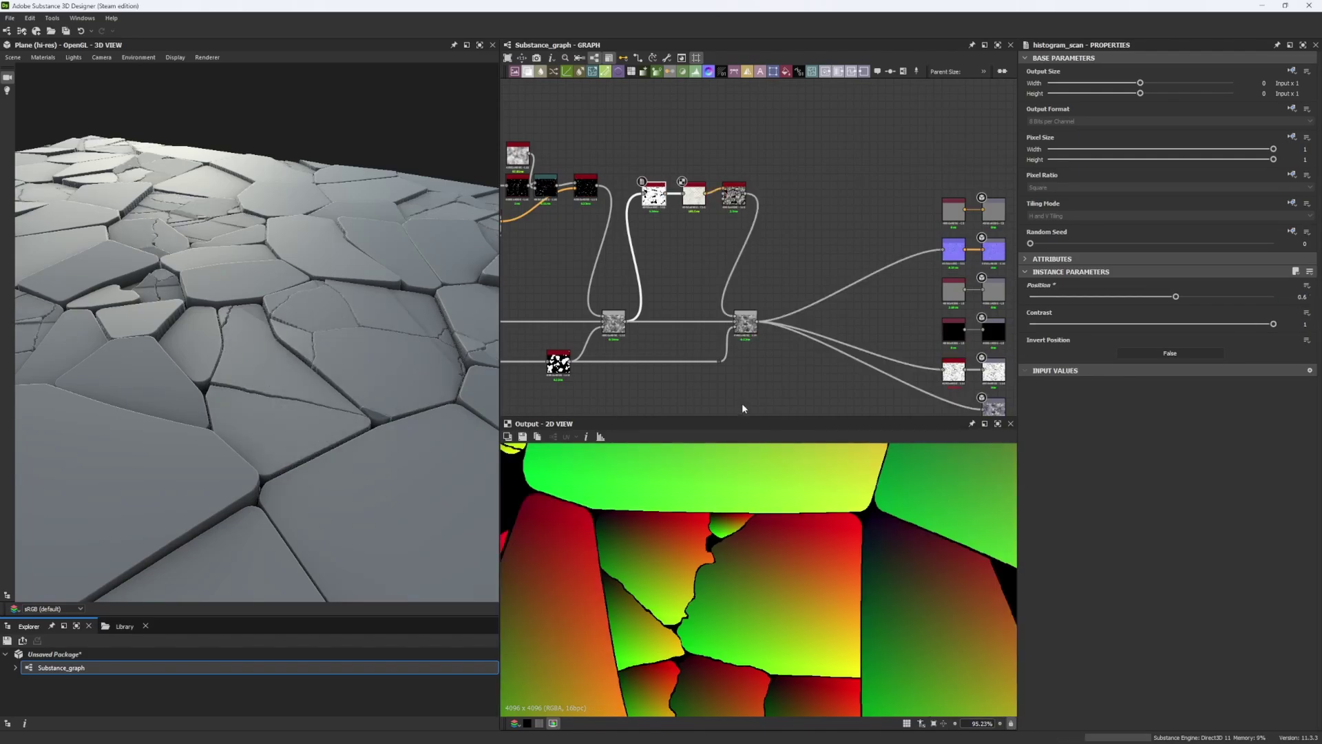
# Step: Examine the stone plane in 3D and the final Multiply Blend's output around the cracks in 2D
pyautogui.scroll(-10, 319, 281)
pyautogui.moveTo(296, 294); pyautogui.dragTo(249, 388)
pyautogui.scroll(5, 262, 307)
pyautogui.keyDown('ctrl'); pyautogui.keyDown('shift'); pyautogui.moveTo(249, 388); pyautogui.dragTo(343, 385, button='right'); pyautogui.keyUp('shift'); pyautogui.keyUp('ctrl')
pyautogui.keyDown('alt'); pyautogui.moveTo(343, 389); pyautogui.dragTo(324, 353); pyautogui.keyUp('alt')
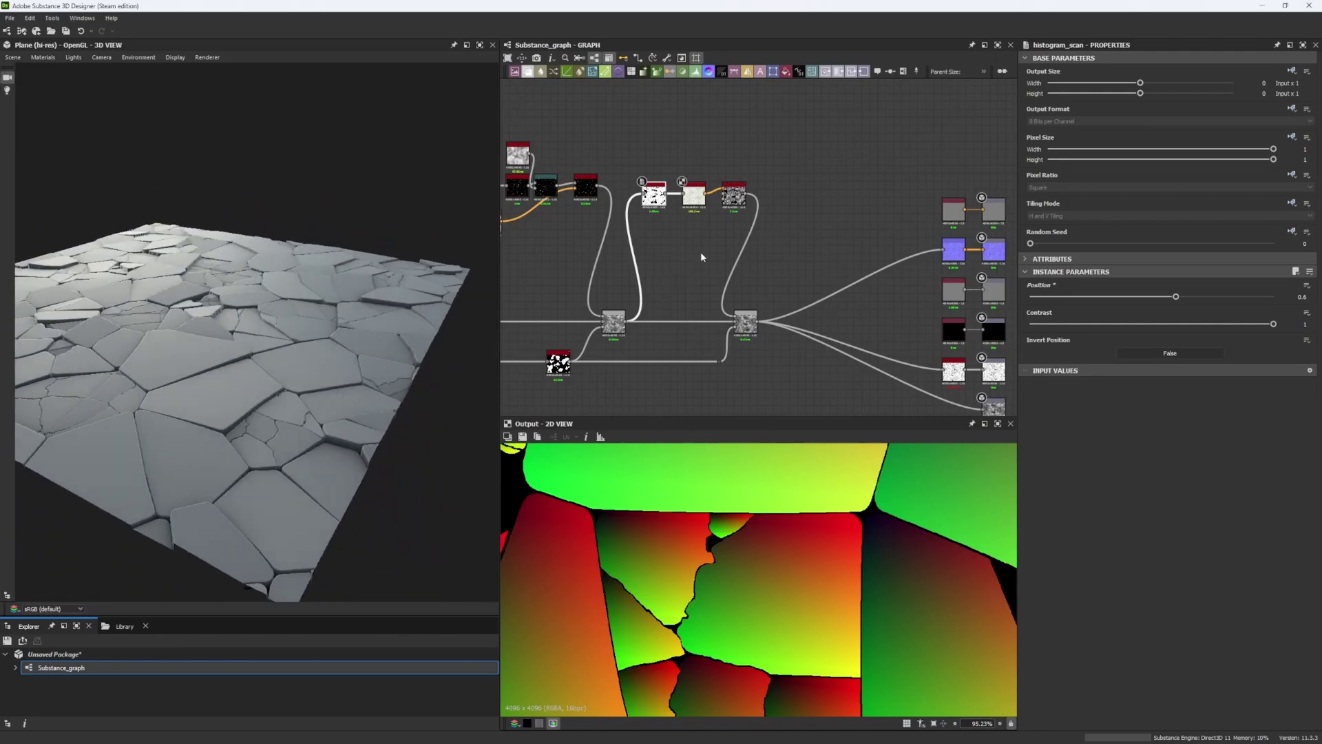
pyautogui.doubleClick(746, 324)
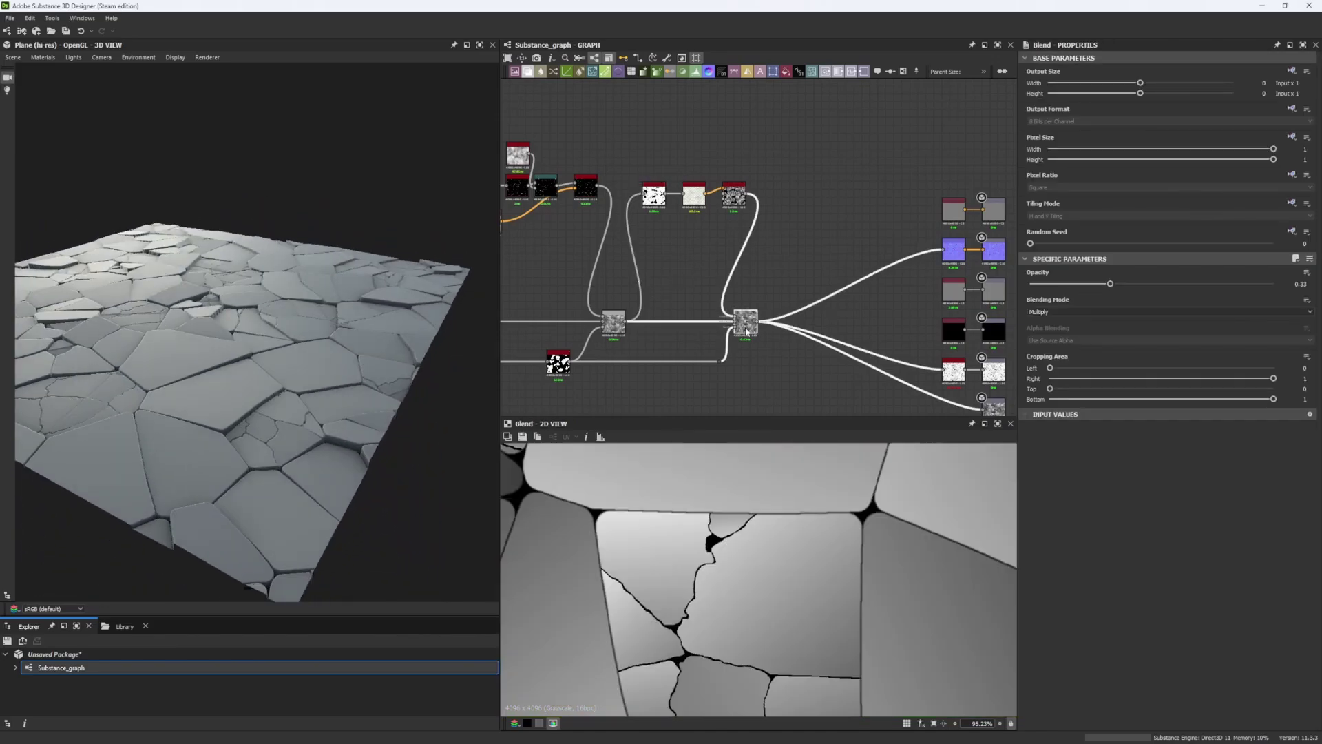
pyautogui.scroll(-3, 745, 582)
pyautogui.scroll(3, 741, 585)
pyautogui.scroll(1, 741, 587)
pyautogui.moveTo(736, 599); pyautogui.dragTo(756, 537, button='middle')
# Step: Set the last Flood Fill to Gradient's Random Seed to 9 and the final Multiply Blend's Opacity to 0.61, checking the 3D plane
pyautogui.click(734, 196)
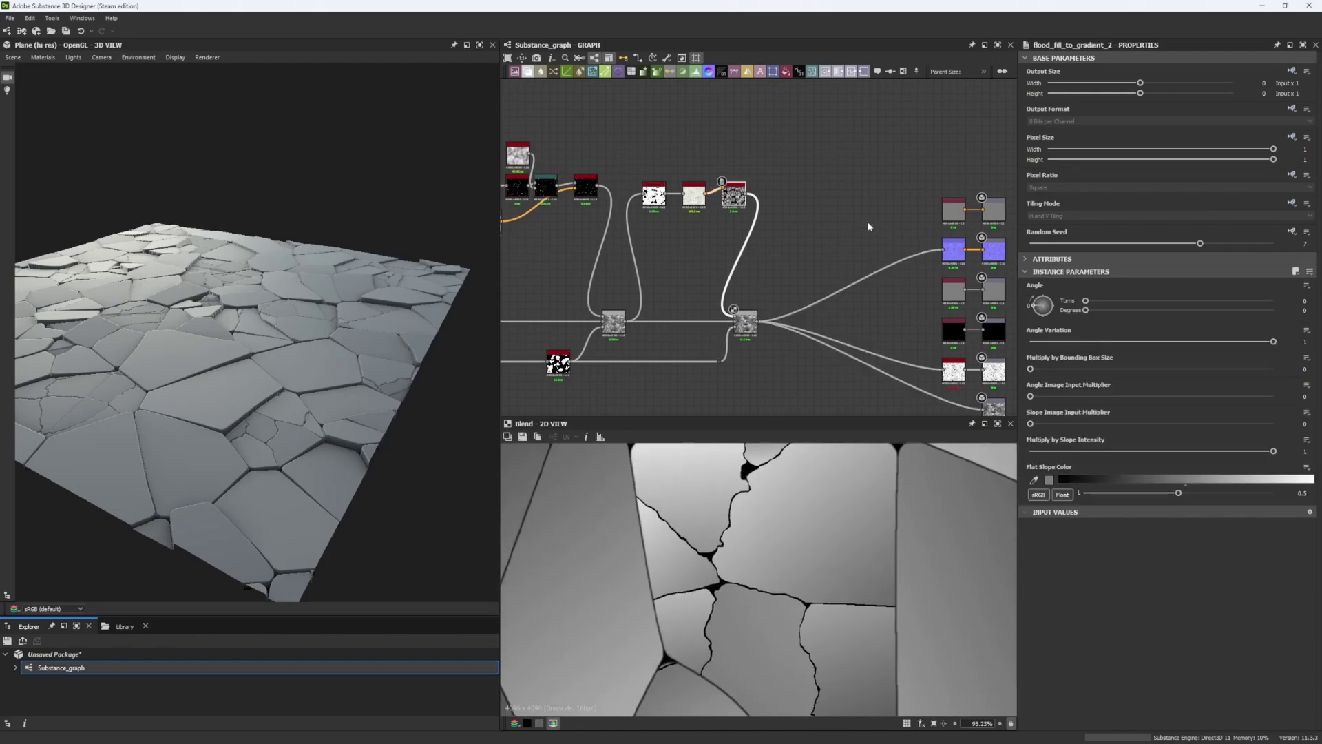
pyautogui.click(746, 322)
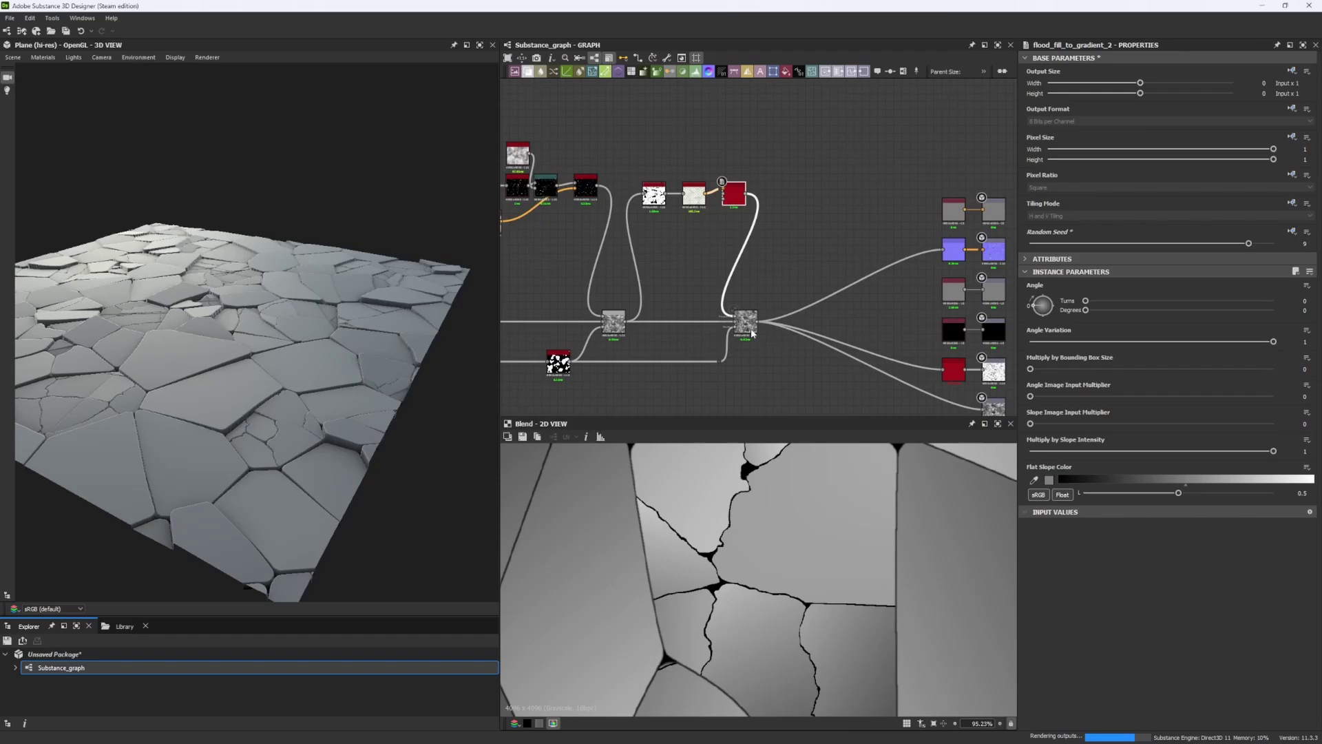
pyautogui.moveTo(1161, 286); pyautogui.dragTo(1179, 285)
pyautogui.moveTo(314, 353); pyautogui.dragTo(272, 377)
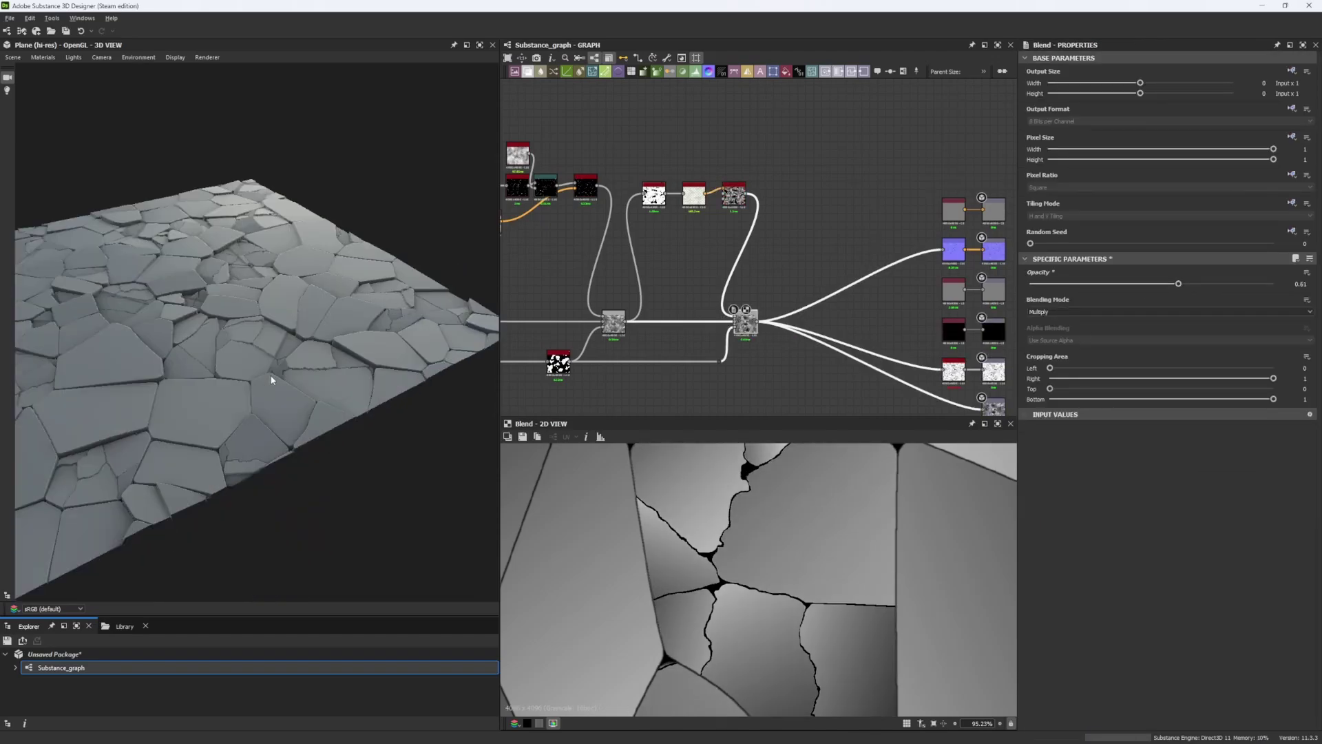
pyautogui.moveTo(272, 377); pyautogui.dragTo(270, 247, button='right')
pyautogui.moveTo(270, 296); pyautogui.dragTo(250, 448)
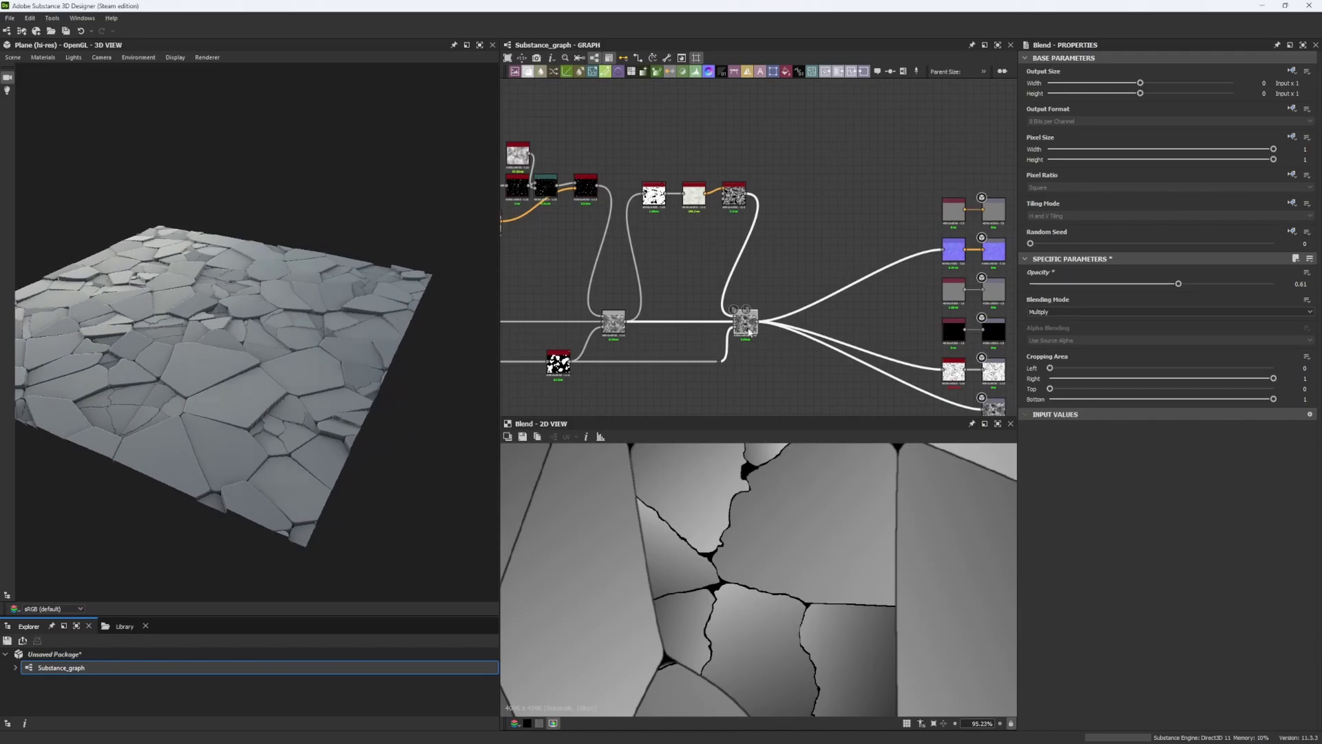